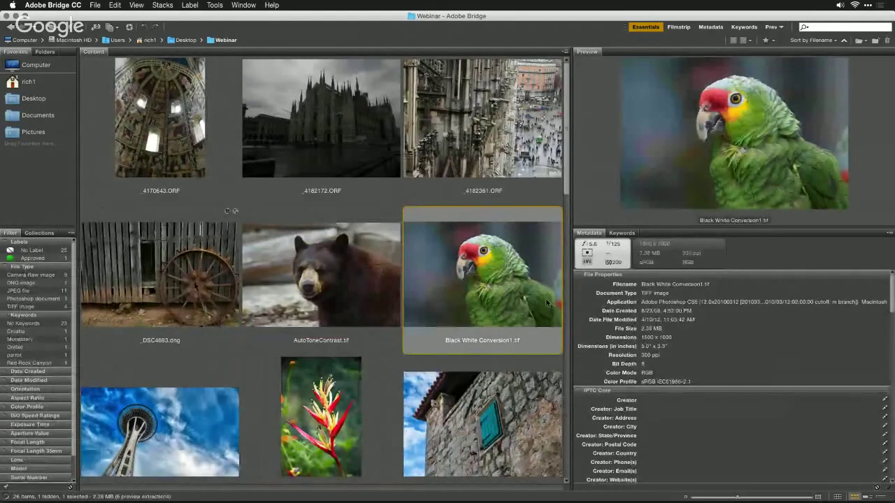
- Preview the parrot photo Black White Conversion1.tif at full screen and open it in Adobe Photoshop CC 2015
key("space")
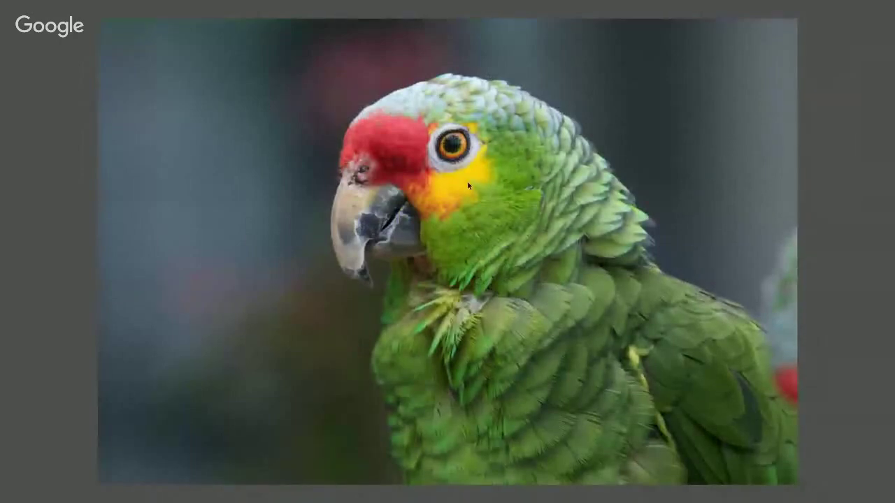
key("space")
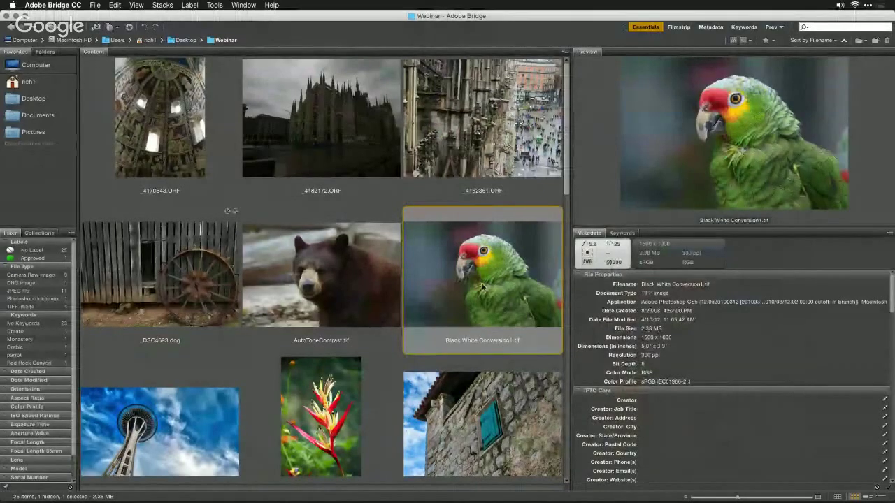
right_click(482, 287)
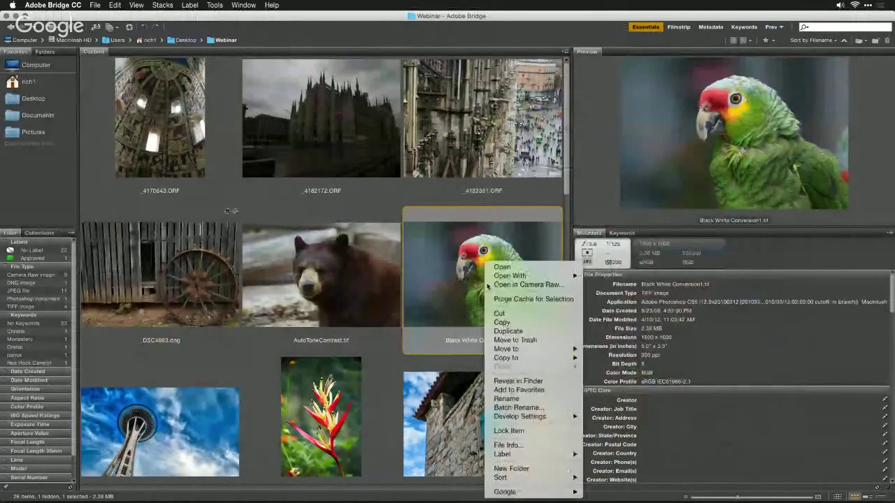
mouse_move(503, 278)
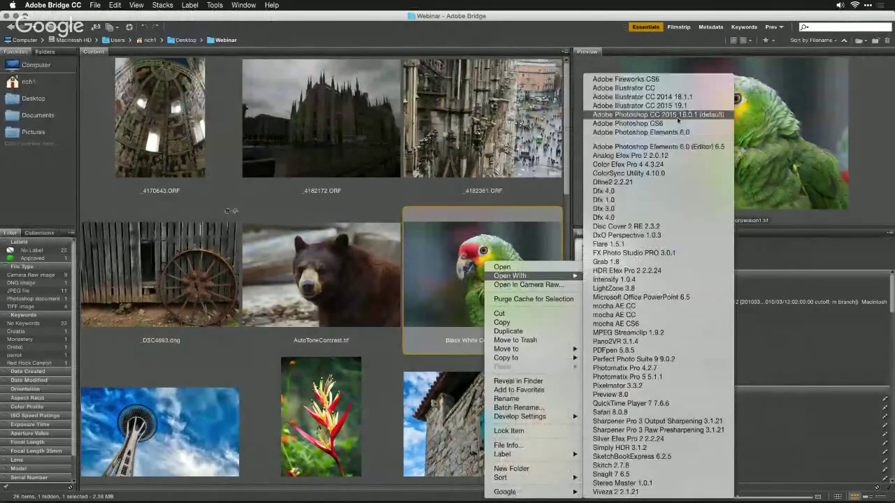
left_click(676, 116)
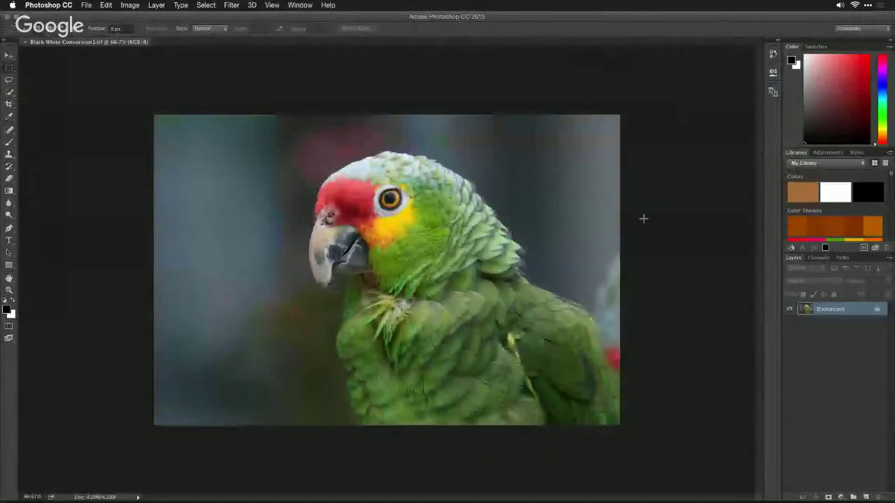
- Duplicate the Background layer within the same document, keeping the default name Background copy
key("super+1")
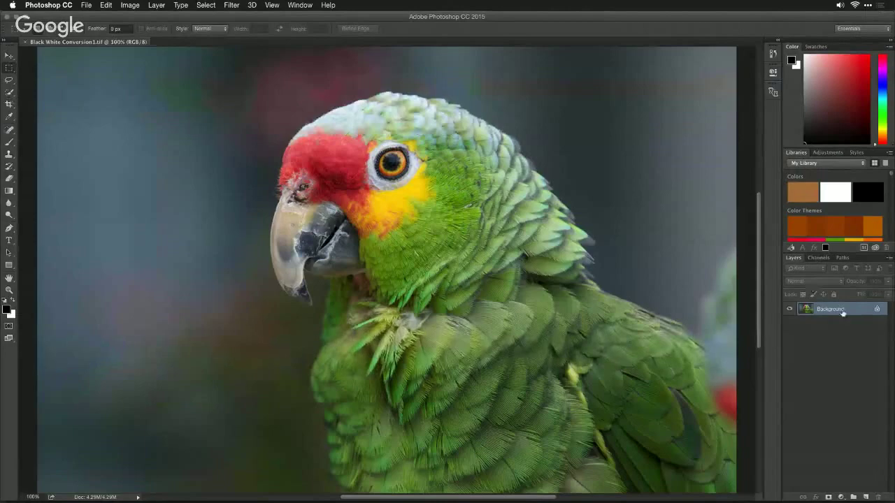
right_click(843, 312)
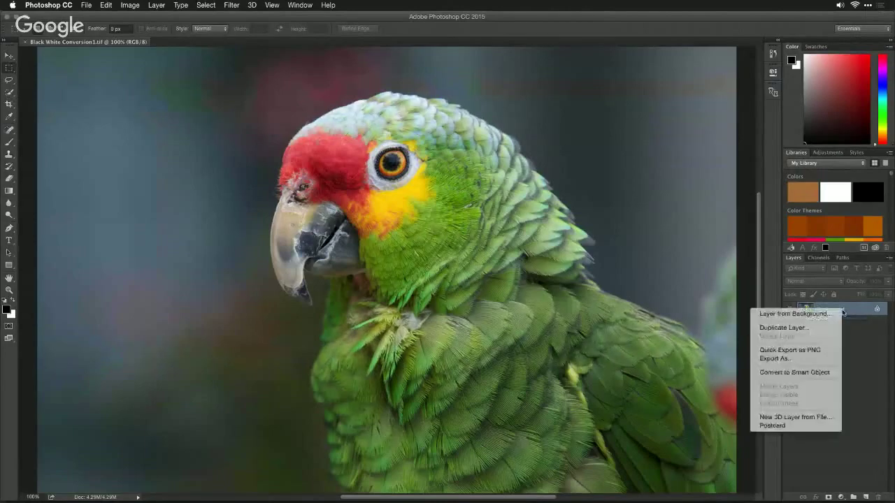
left_click(835, 330)
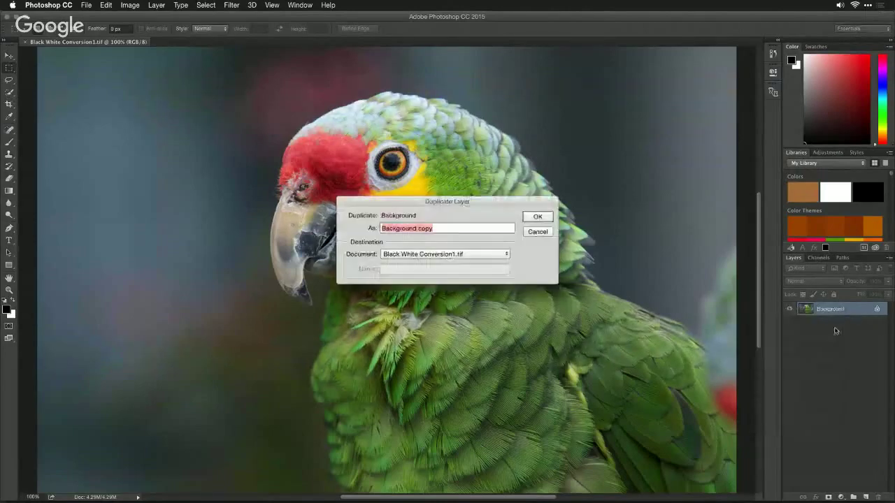
left_click(537, 216)
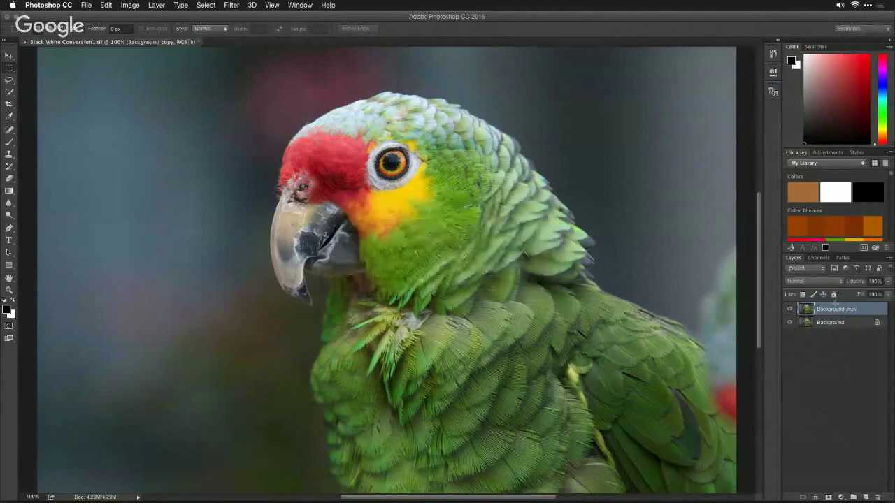
- Set the Background copy layer to Multiply blending at 47% opacity and compare the image with and without it
left_click(836, 283)
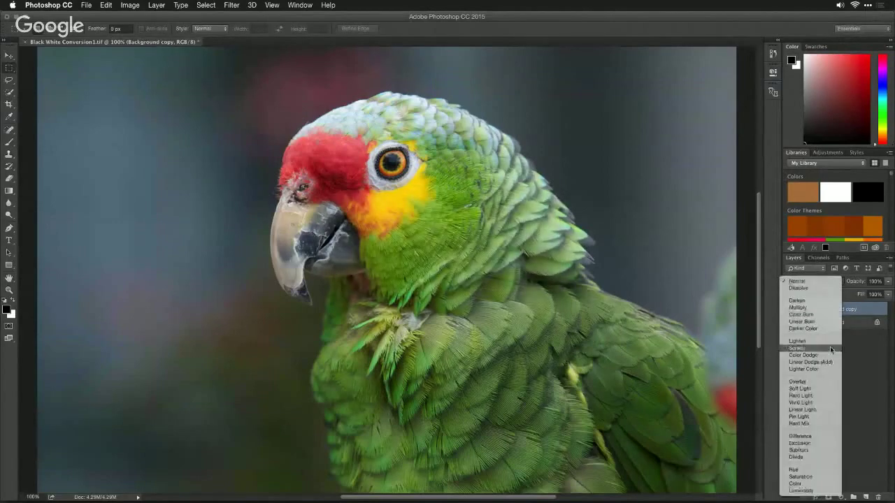
left_click(824, 309)
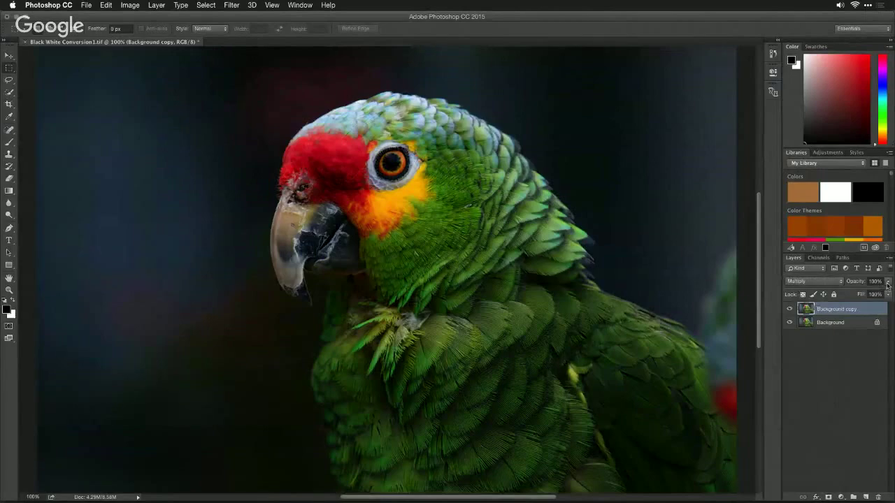
left_click(887, 282)
left_click_drag(889, 293, 864, 294)
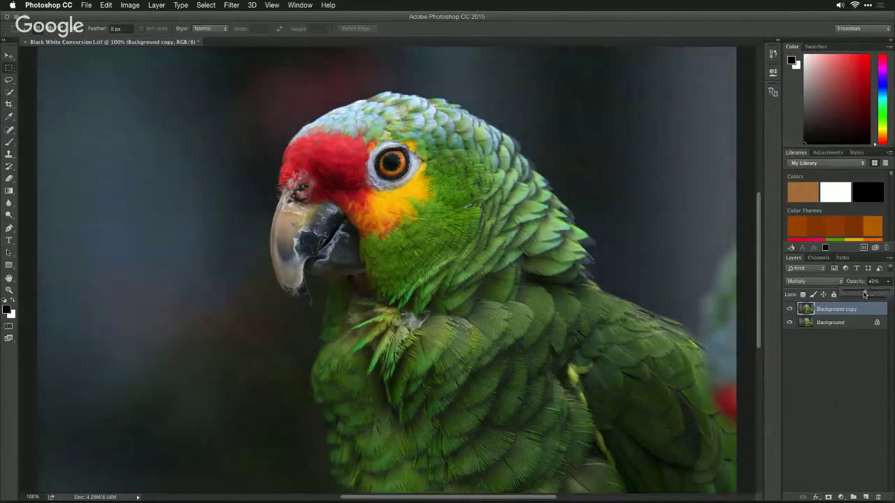
left_click(790, 310)
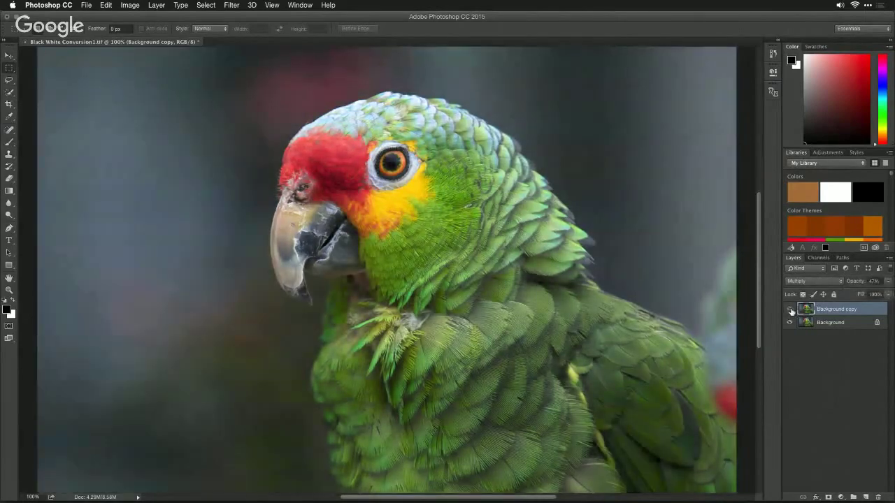
left_click(790, 310)
left_click(790, 310)
left_click(790, 310)
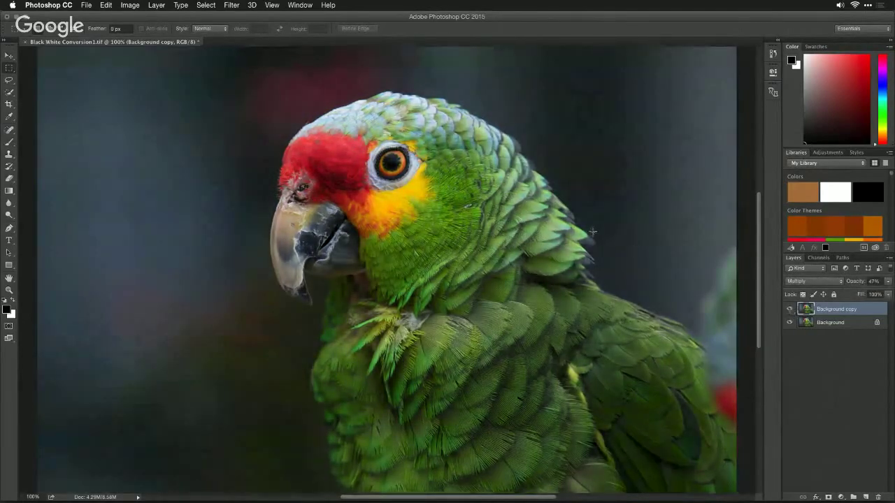
- Convert the Background and Background copy layers together into one smart object
left_click(849, 328, "shift")
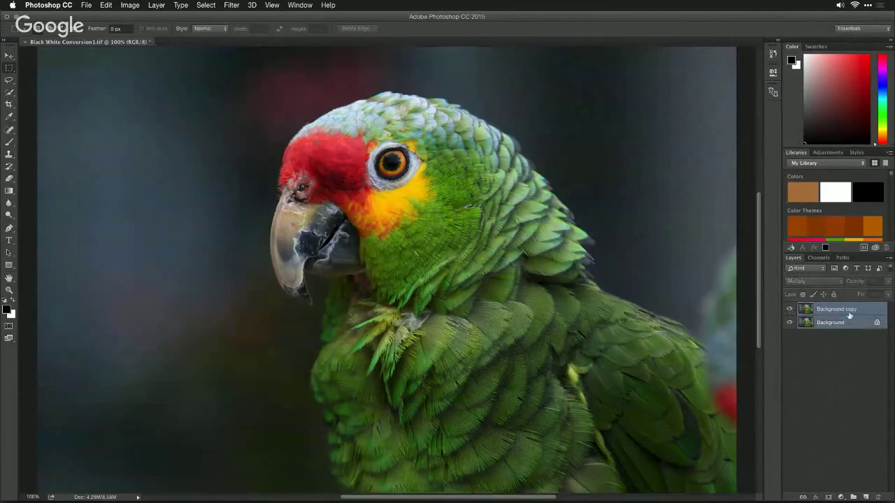
right_click(865, 311)
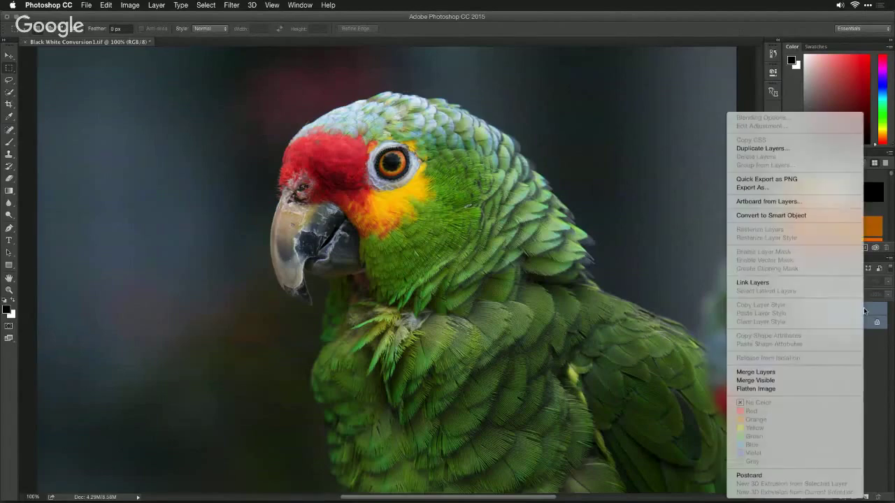
left_click(807, 219)
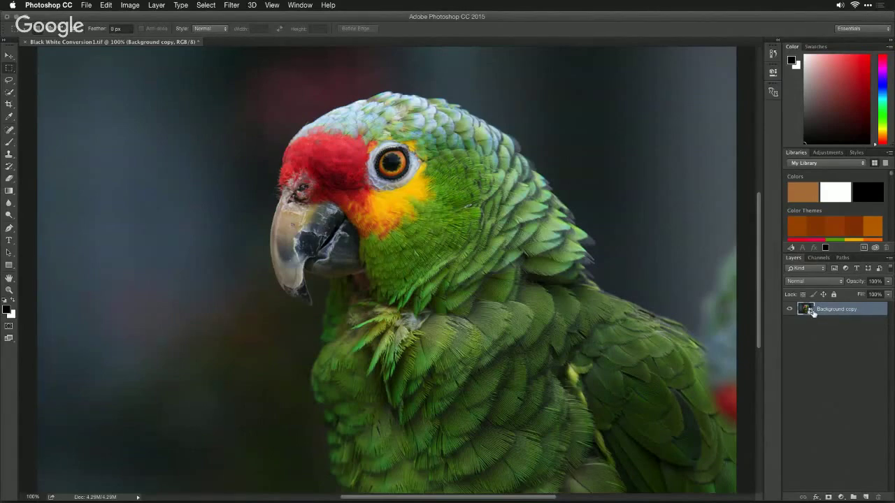
key("super+Tab")
key("super+Tab")
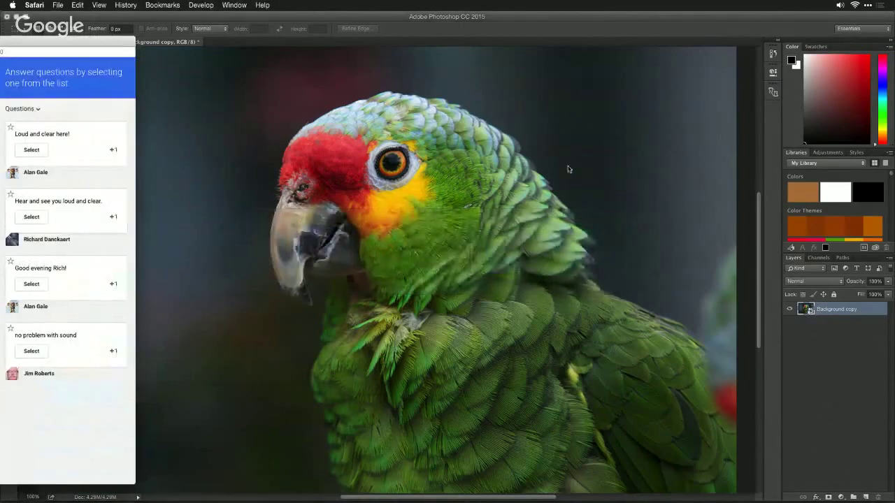
key("super+Tab")
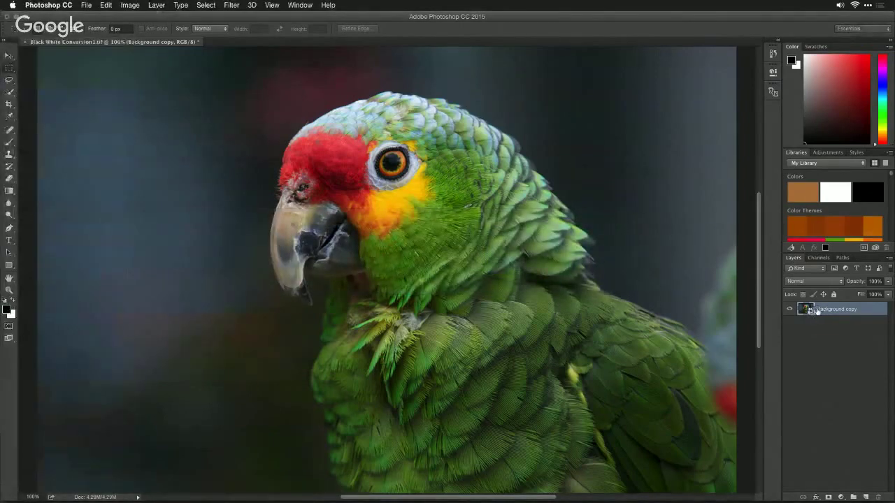
- Open the Athentech Imaging Perfectly Clear filter on the smart object and show its preview as a single image
left_click(230, 5)
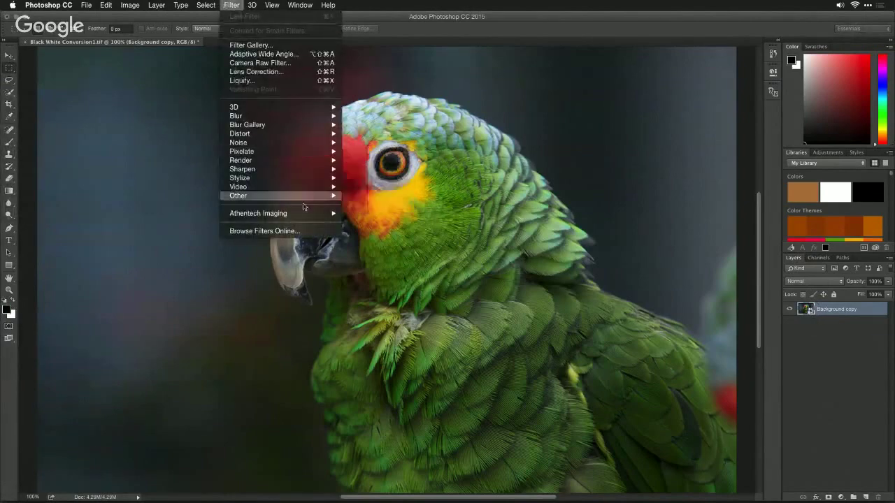
mouse_move(259, 214)
left_click(353, 213)
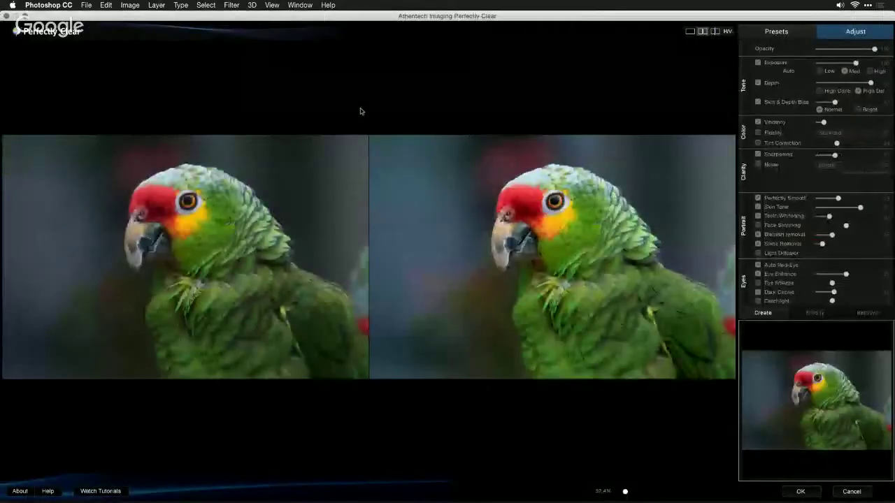
left_click(690, 33)
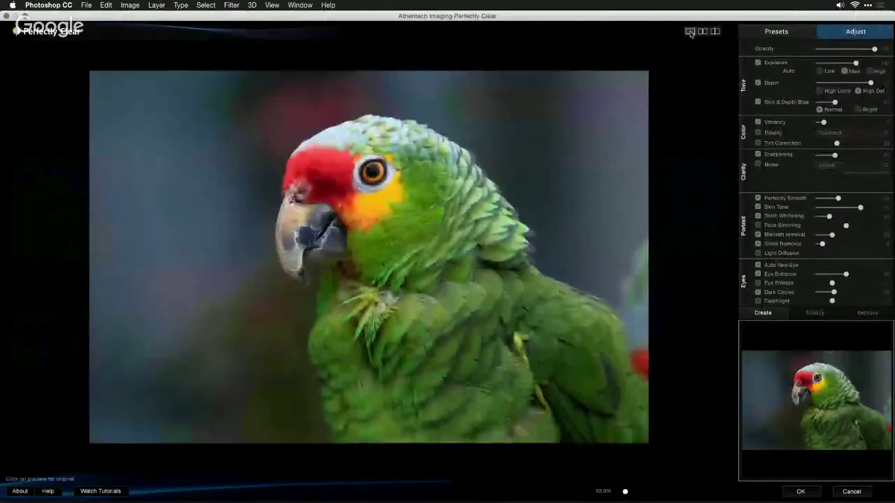
- Try the Vivid preset on the parrot and compare it with the original image
left_click(793, 32)
left_click(852, 88)
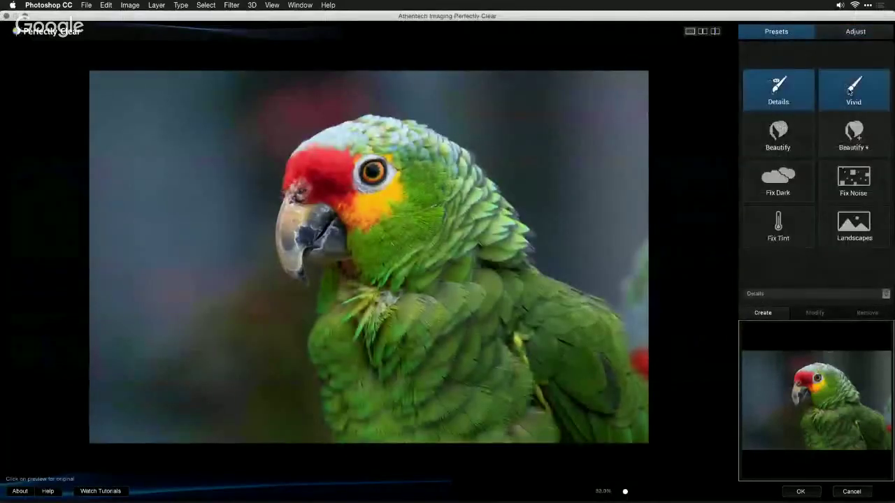
left_click(499, 258)
left_click(497, 258)
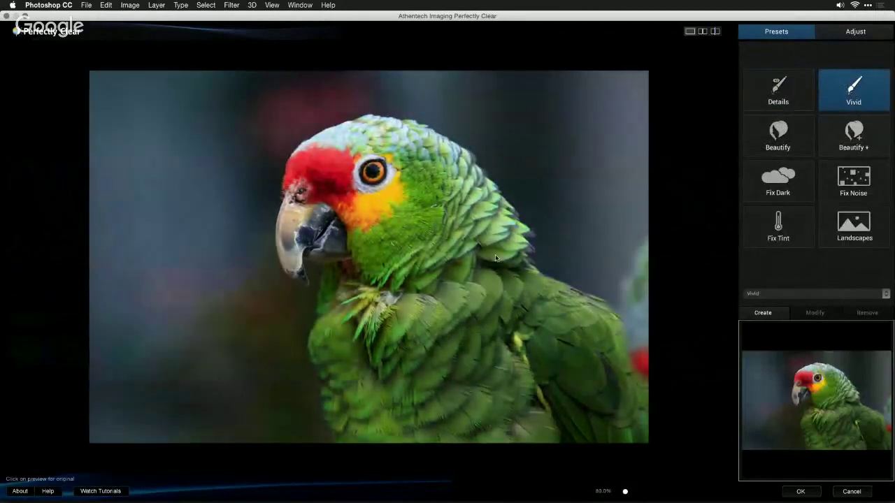
left_click(496, 258)
- Apply the Details preset to the parrot and compare it with the original image
left_click(798, 92)
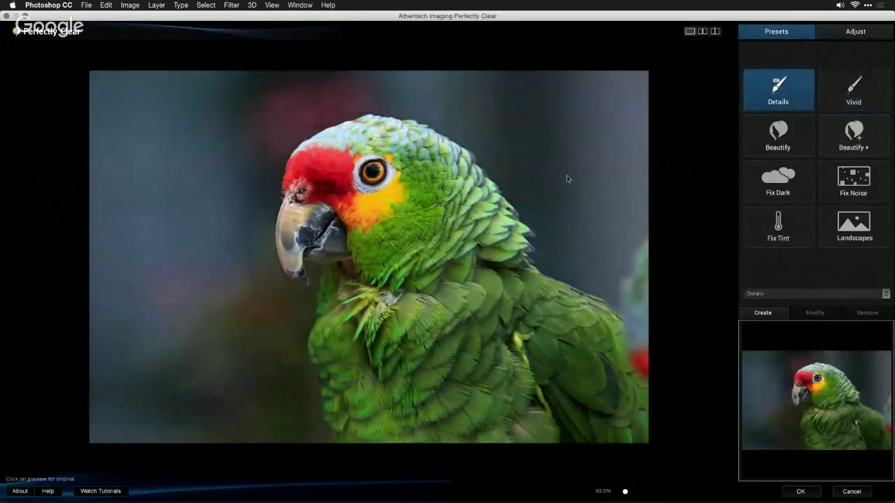
left_click(510, 184)
left_click(510, 184)
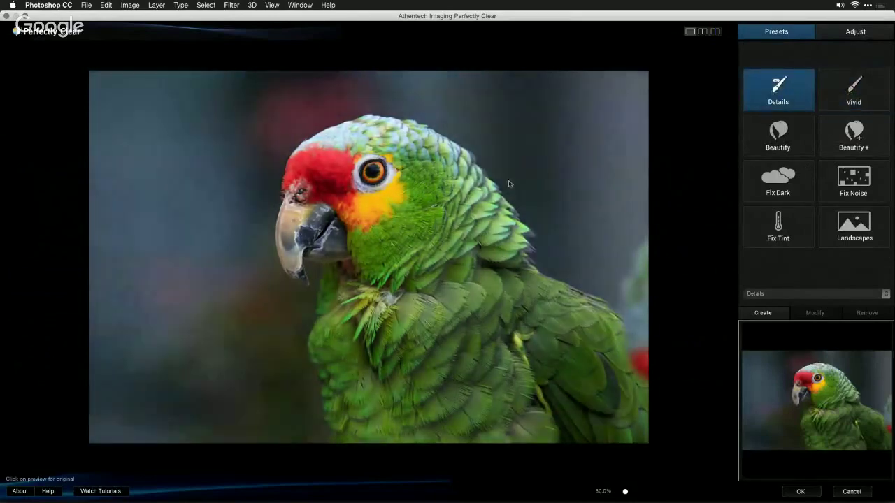
- Raise Sharpening to about 176 and compare the feather detail with the original at 100% zoom
left_click(863, 39)
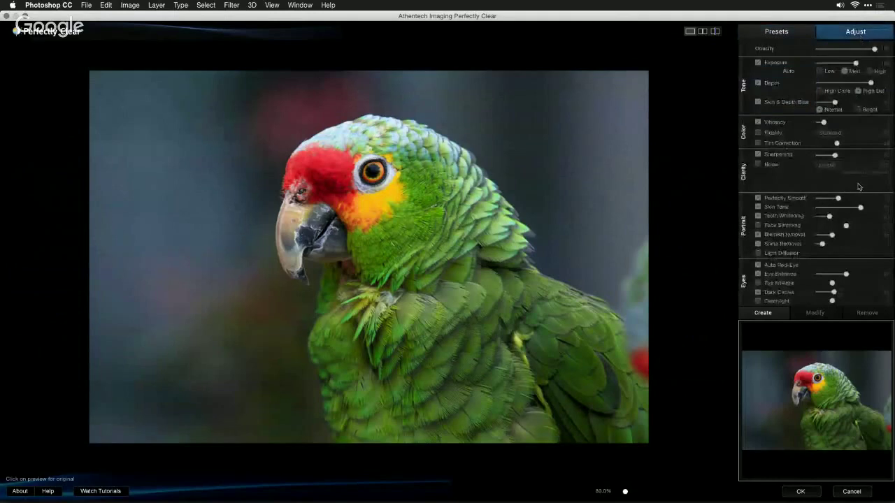
left_click_drag(837, 156, 870, 159)
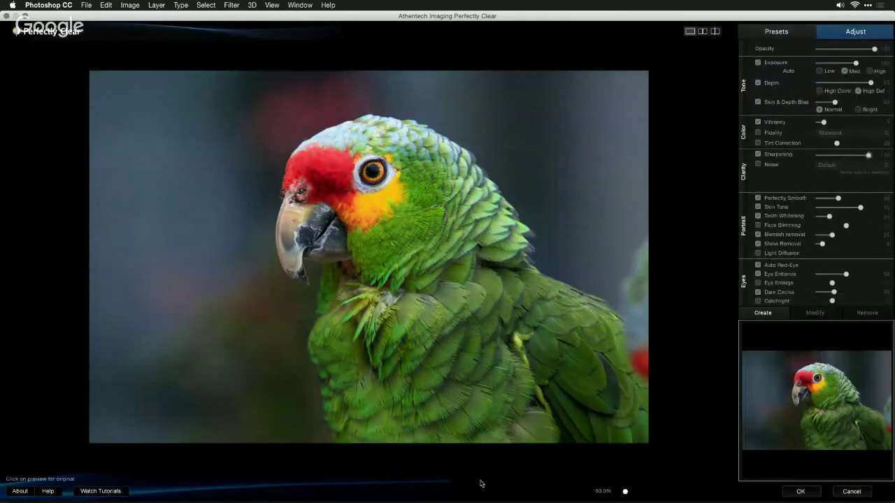
left_click_drag(625, 493, 644, 493)
left_click(645, 493)
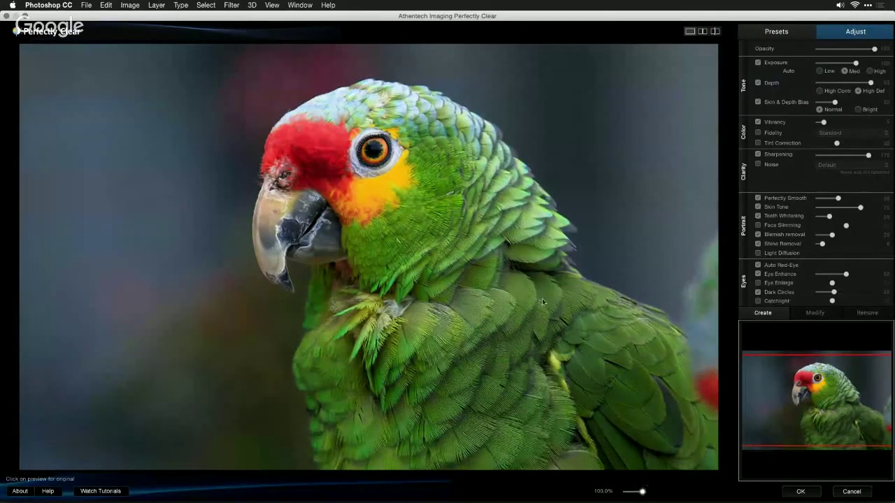
left_click_drag(827, 367, 831, 371)
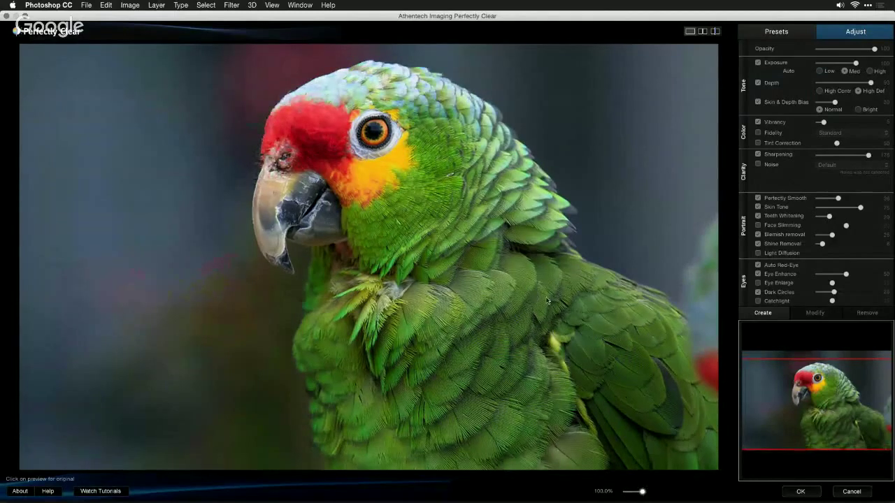
left_click(462, 294)
left_click(462, 296)
- Enable Default noise removal, set Depth to 100 with High Contrast, and compare the result with the original
left_click(757, 165)
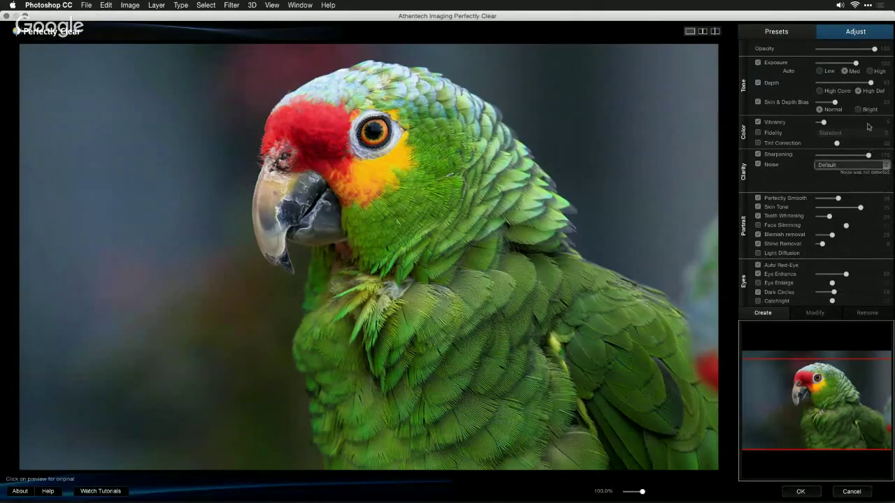
left_click_drag(873, 85, 882, 84)
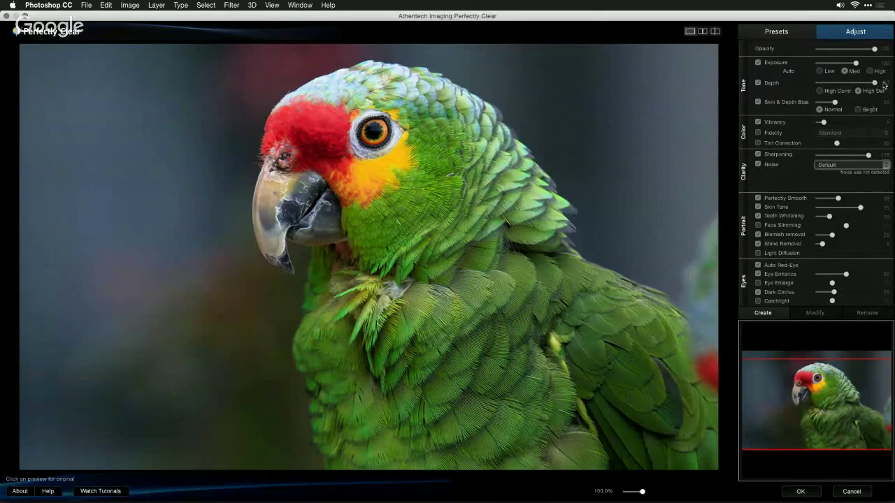
left_click(822, 91)
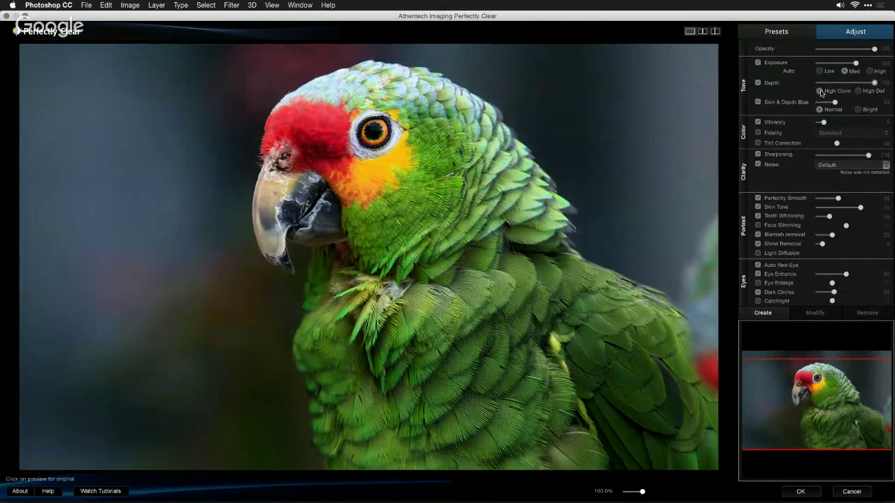
left_click(568, 269)
left_click(567, 270)
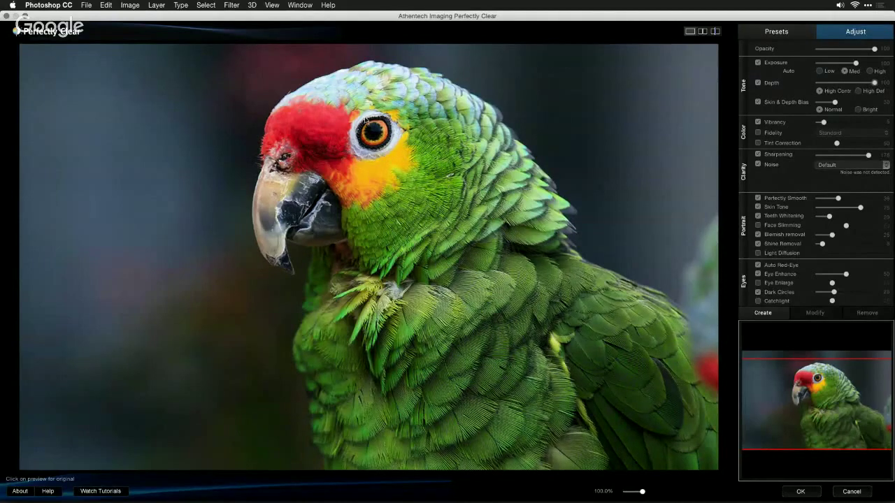
left_click(442, 158)
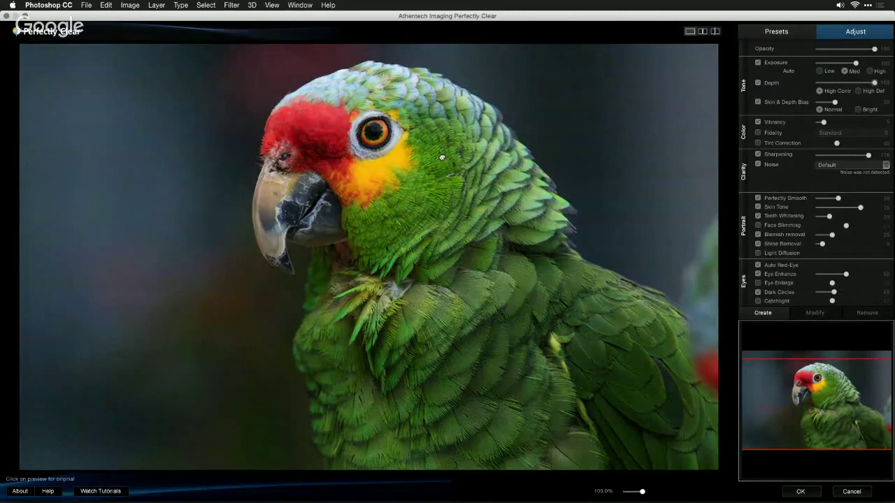
- Compare the adjusted parrot with the original once more and apply the Perfectly Clear filter
left_click(441, 156)
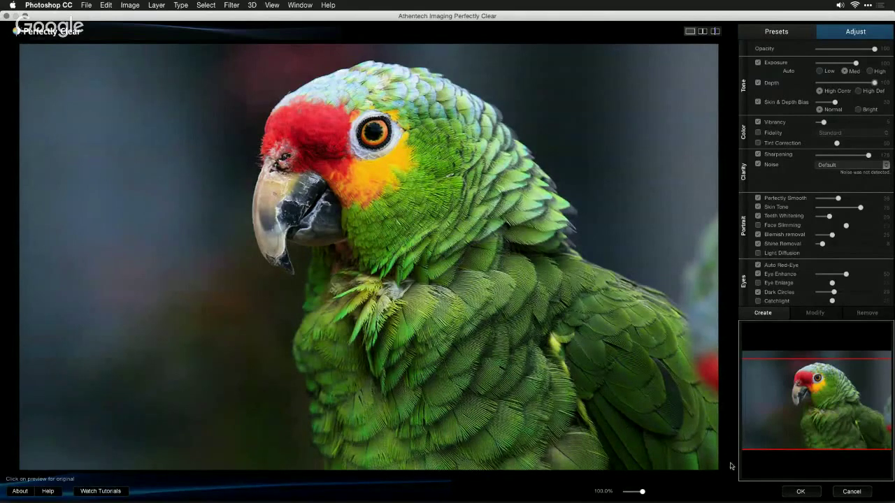
left_click(802, 493)
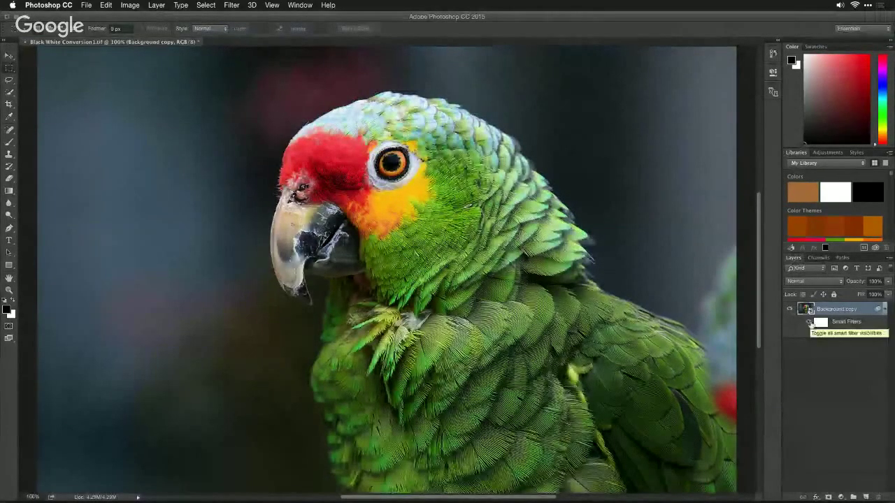
- Switch to Adobe Bridge and reopen the parrot photo Black White Conversion1.tif in Photoshop
key("super+Tab")
key("super+Tab")
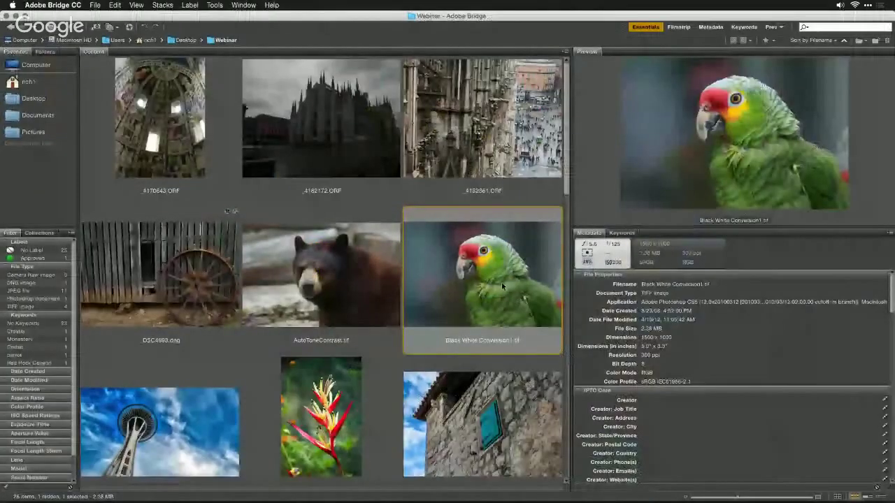
double_click(502, 286)
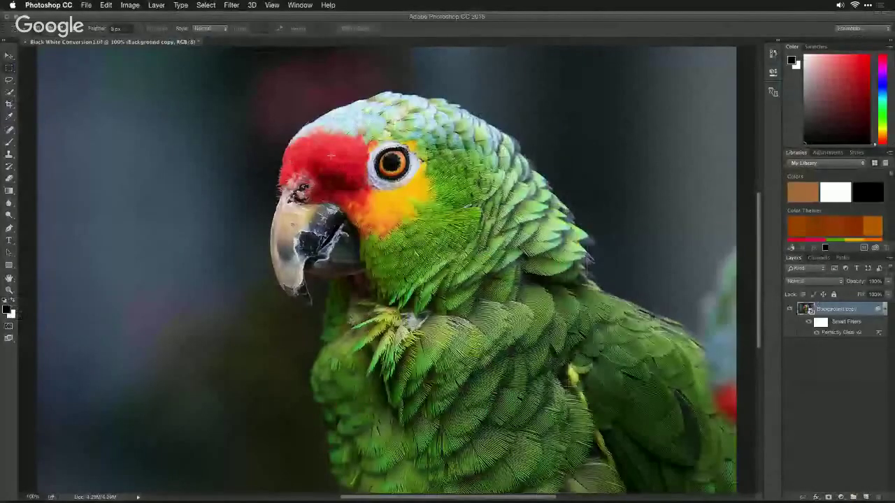
- Show the History panel, enlarge it to fit all states, and take a snapshot of the enhanced parrot
left_click(300, 5)
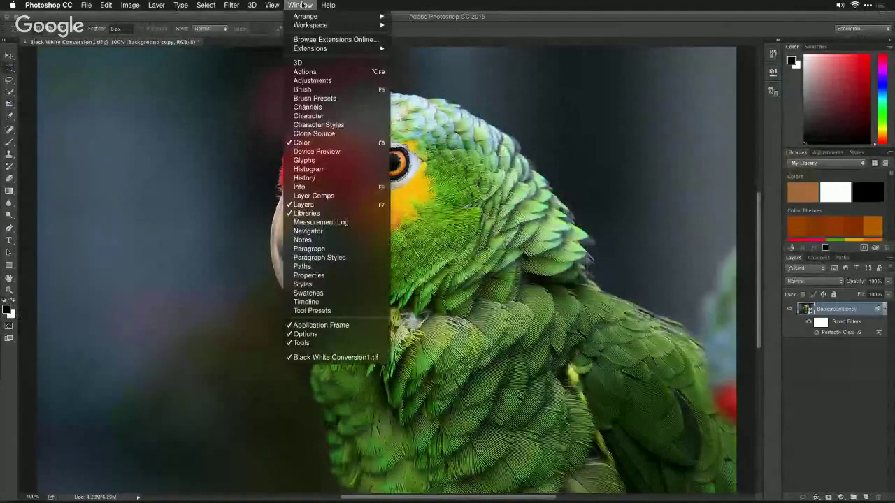
left_click(343, 177)
left_click_drag(765, 100, 737, 269)
left_click(733, 263)
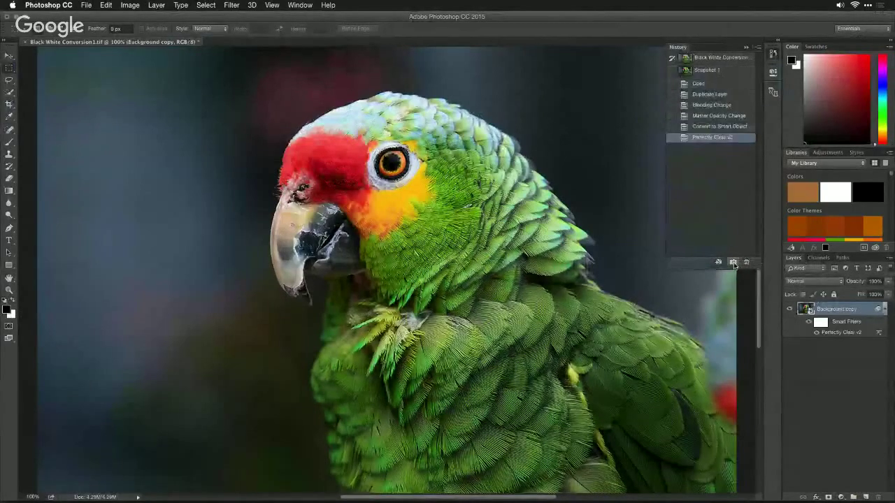
- Compare the original, the snapshot and each history state in order, ending on the Perfectly Clear v2 state
left_click(725, 61)
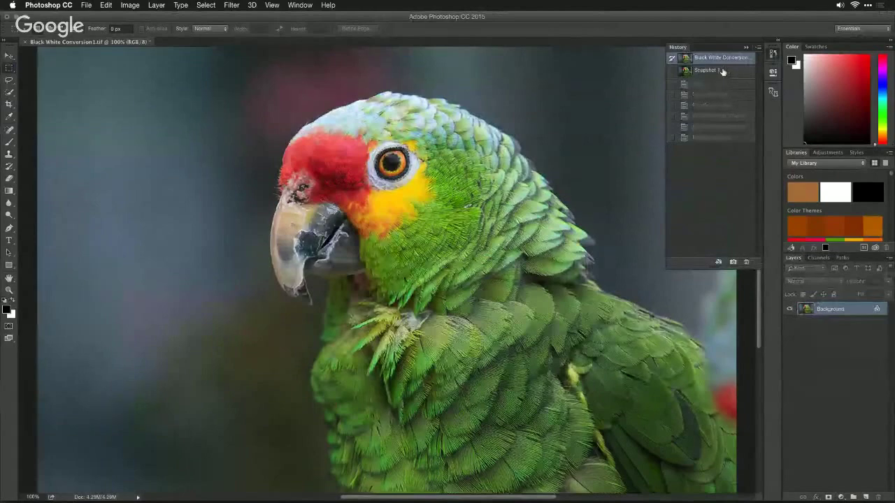
left_click(723, 71)
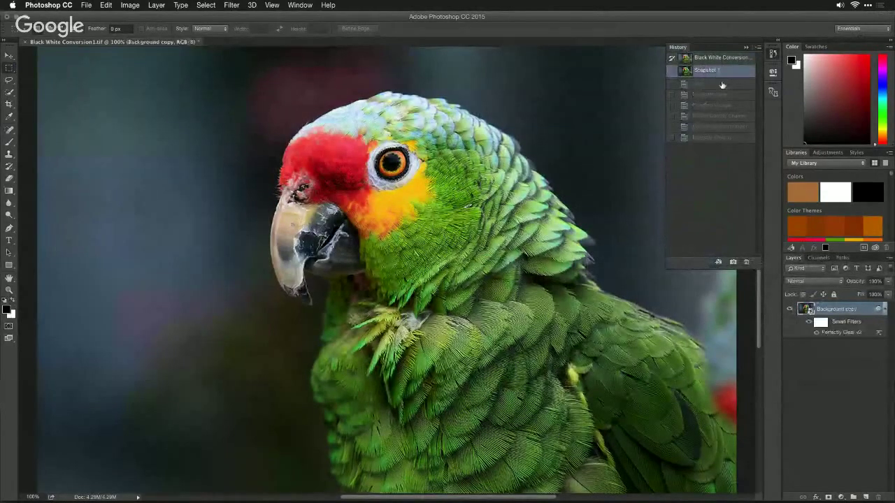
left_click(723, 88)
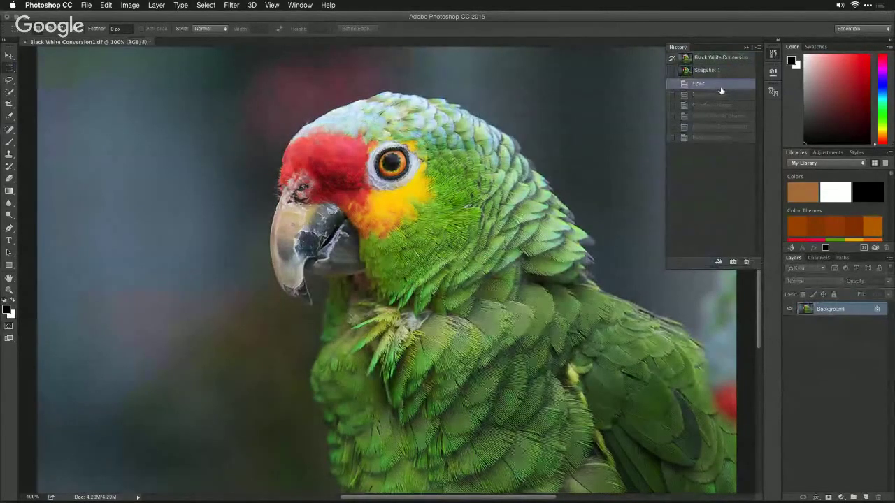
left_click(721, 95)
left_click(721, 105)
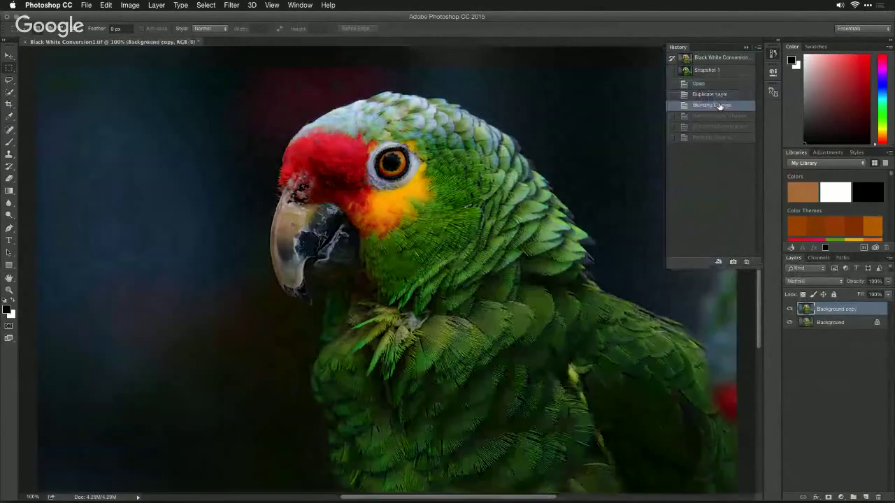
left_click(719, 116)
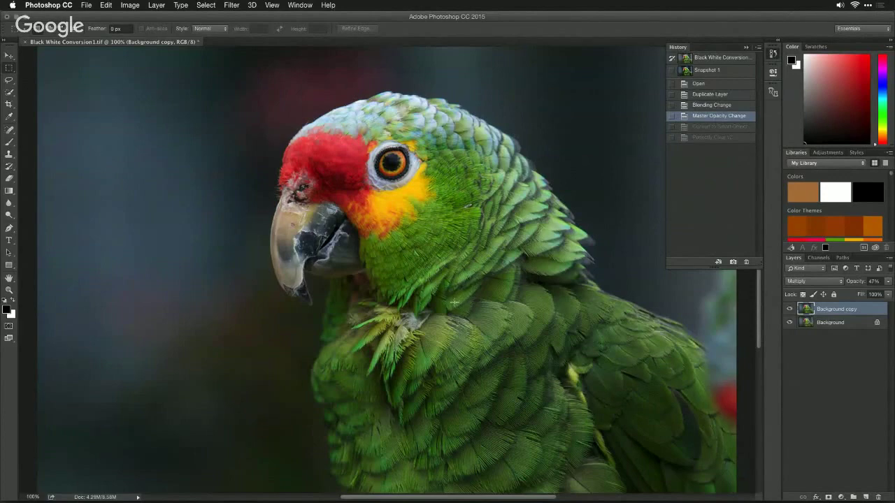
left_click(717, 130)
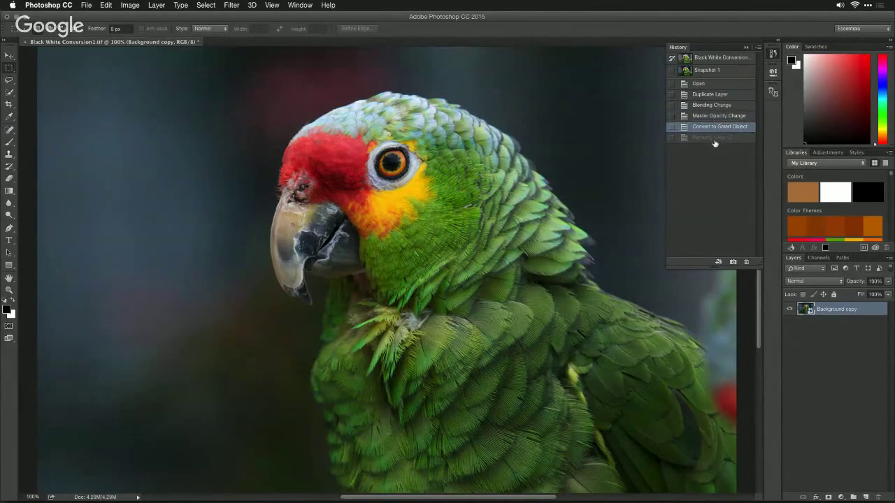
left_click(715, 140)
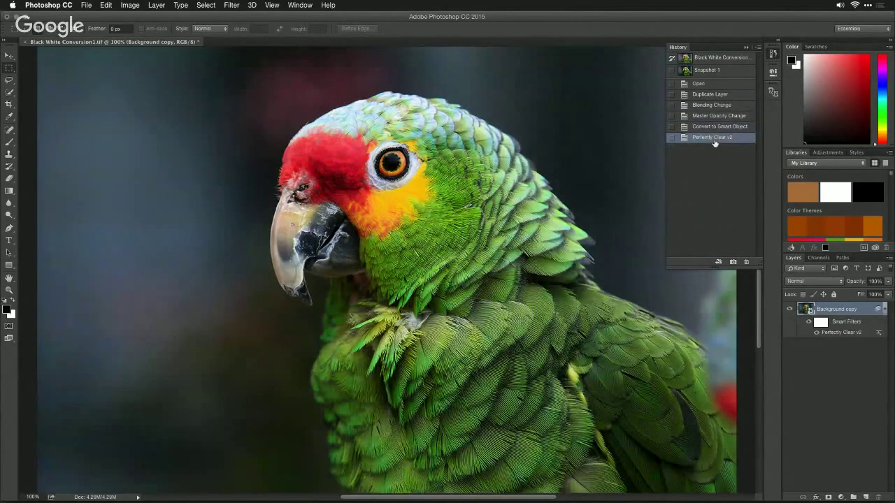
left_click(720, 138)
- Switch to Safari and move its window so the list of audience questions can be read
key("super+Tab")
key("super+Tab")
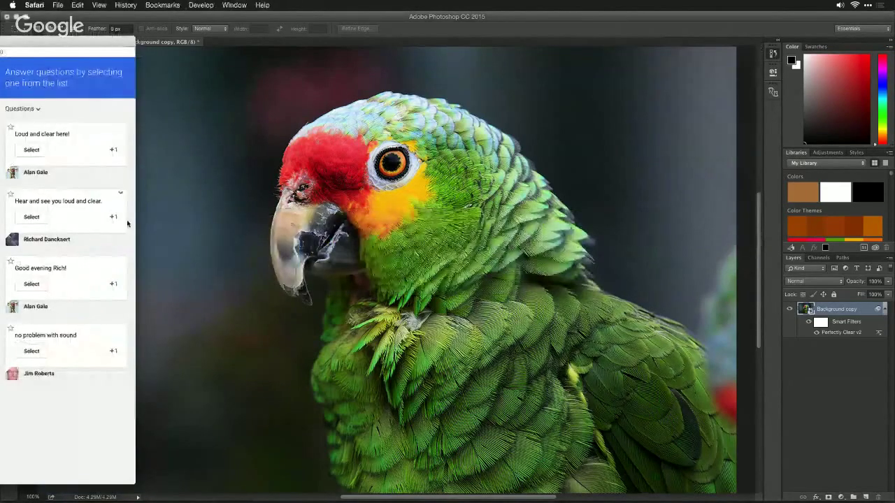
left_click_drag(73, 49, 120, 44)
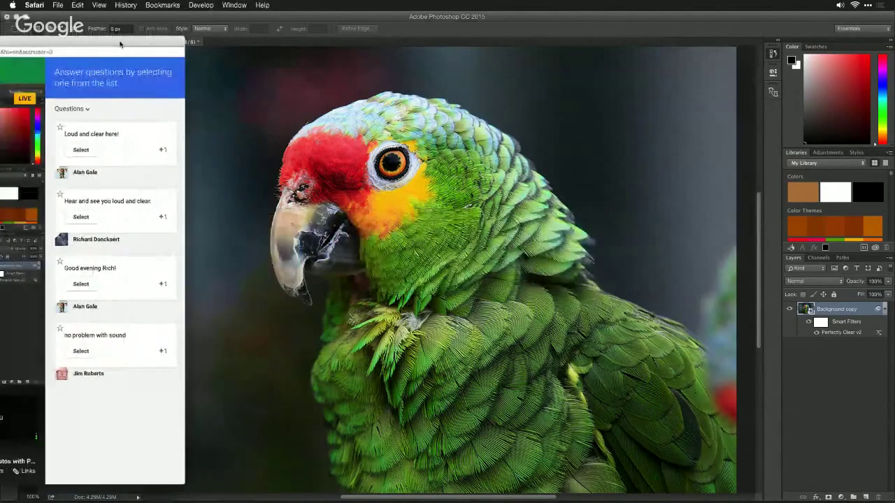
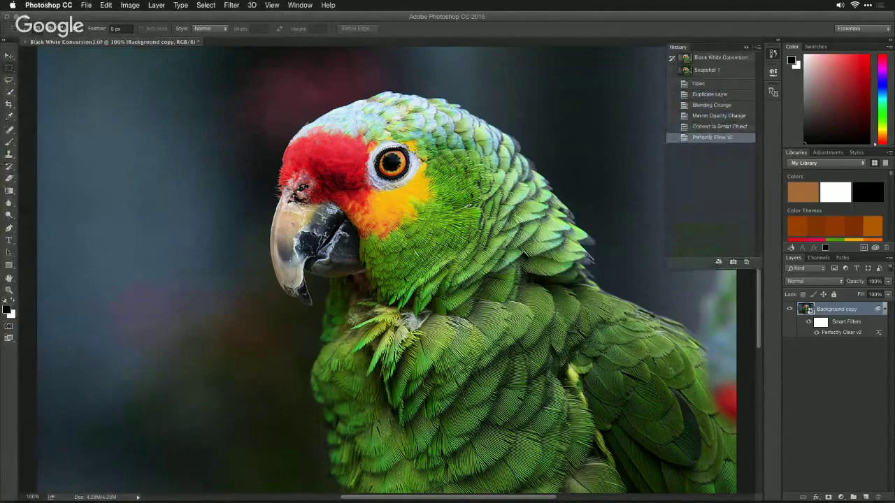
- Switch to Adobe Bridge, open _DSC4693.dng in Camera Raw, and widen the Camera Raw window
key("super+Tab")
left_click(391, 251)
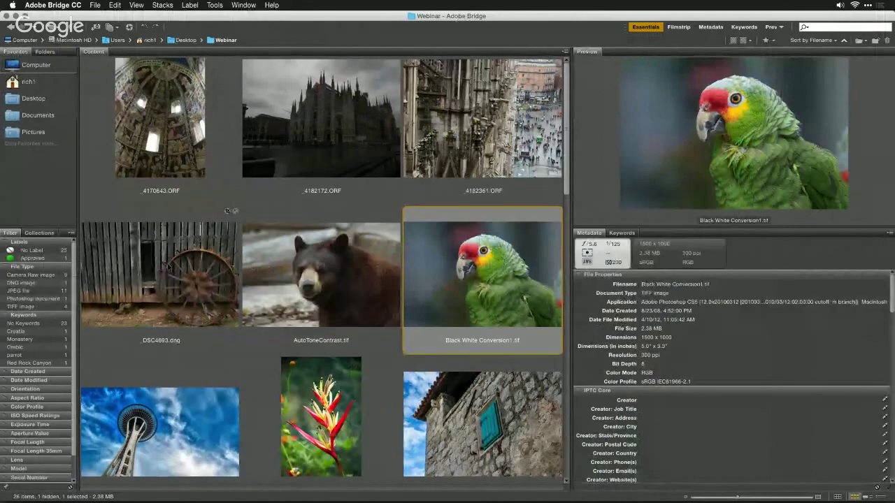
left_click(159, 266)
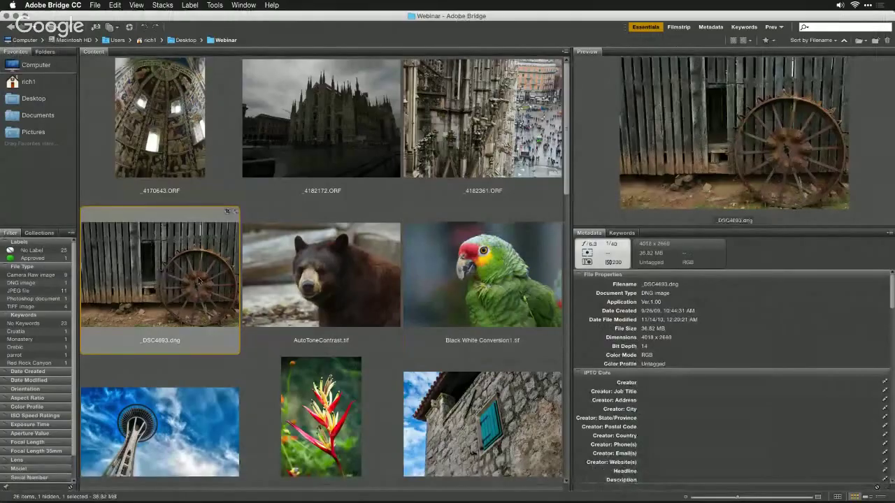
double_click(198, 281)
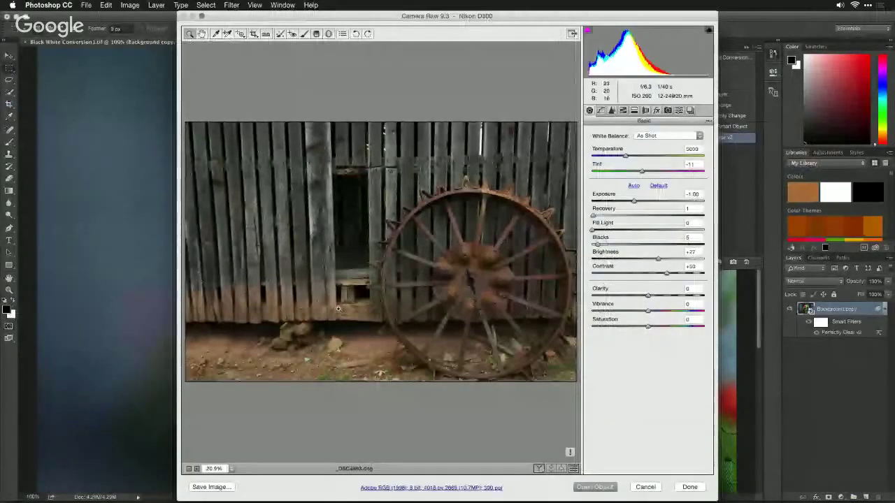
left_click_drag(174, 319, 38, 325)
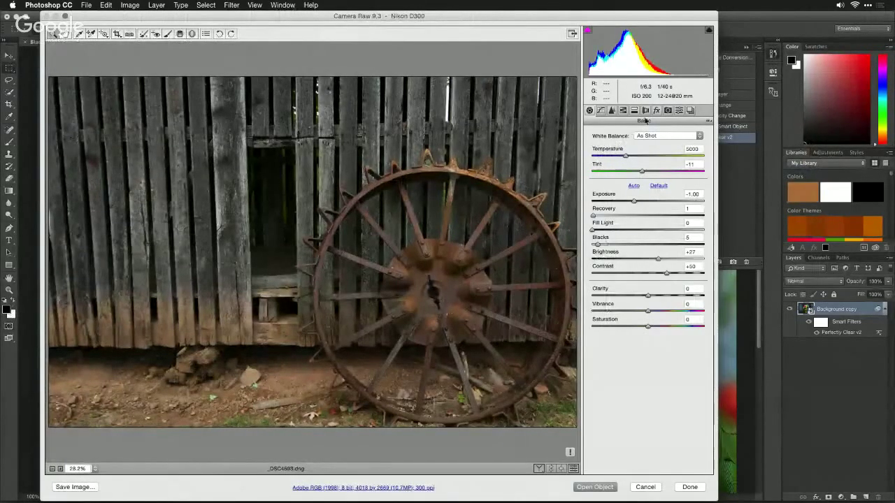
- Compare the Level, Vertical and Auto Upright lens corrections with Upright off, and apply Auto to the barn photo
left_click(646, 110)
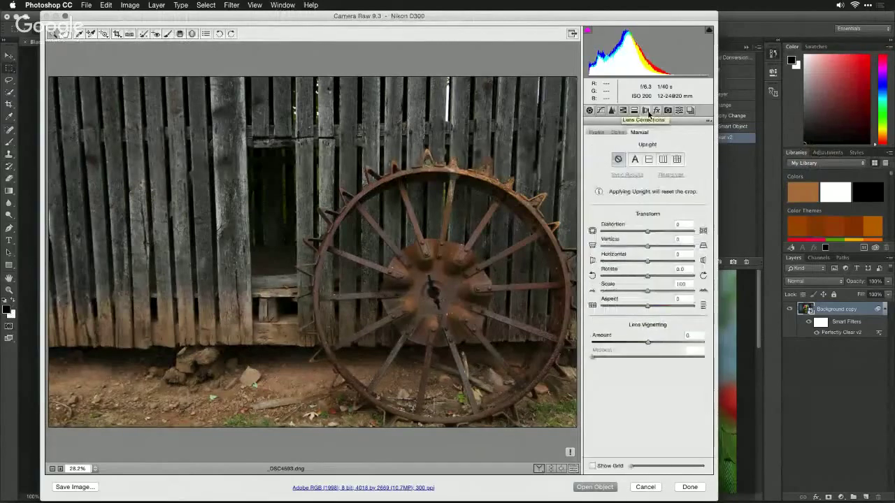
left_click(650, 163)
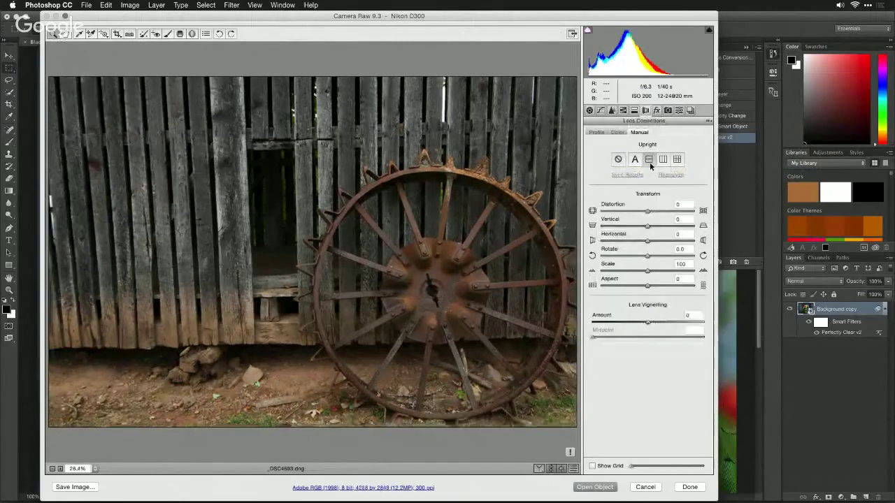
left_click(664, 162)
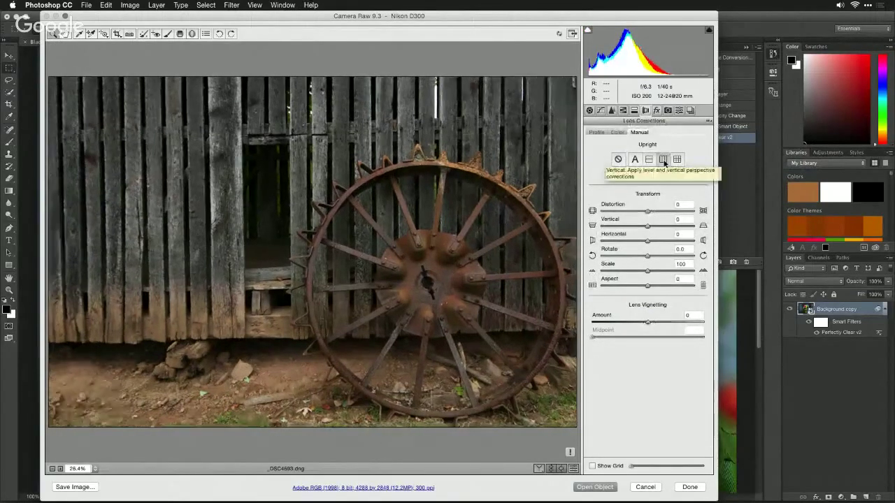
left_click(620, 160)
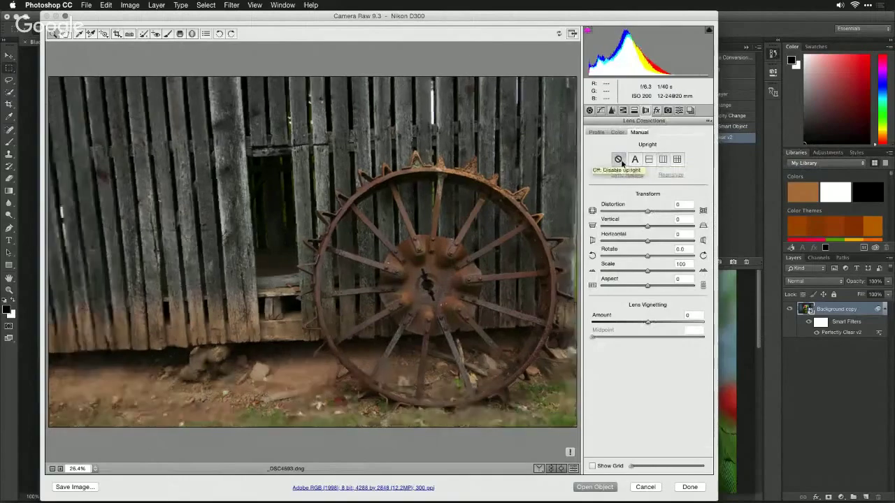
left_click(663, 161)
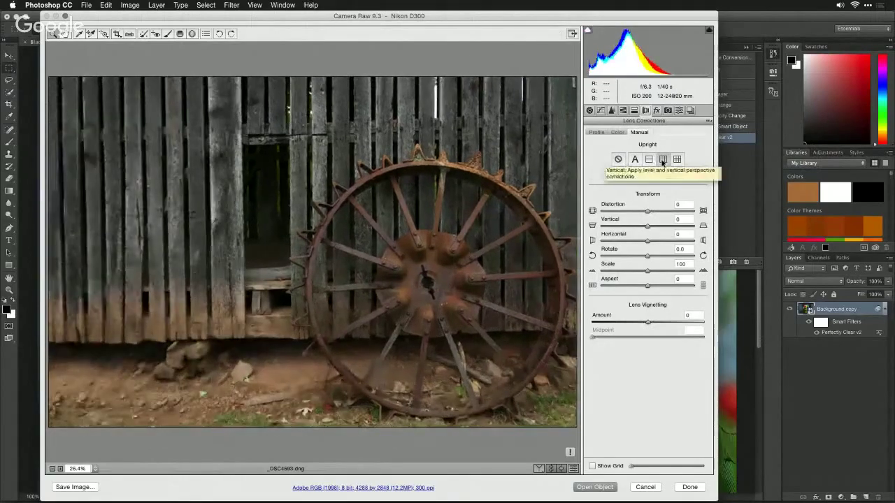
left_click(635, 160)
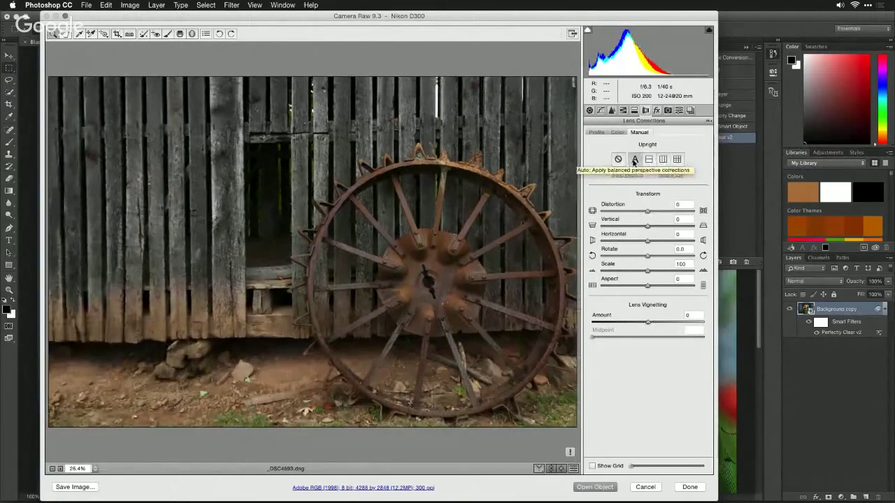
left_click(630, 162)
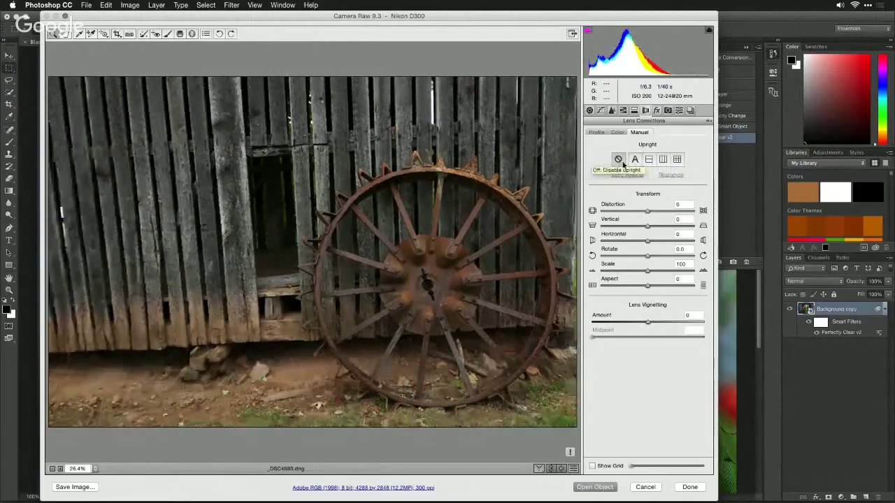
left_click(635, 163)
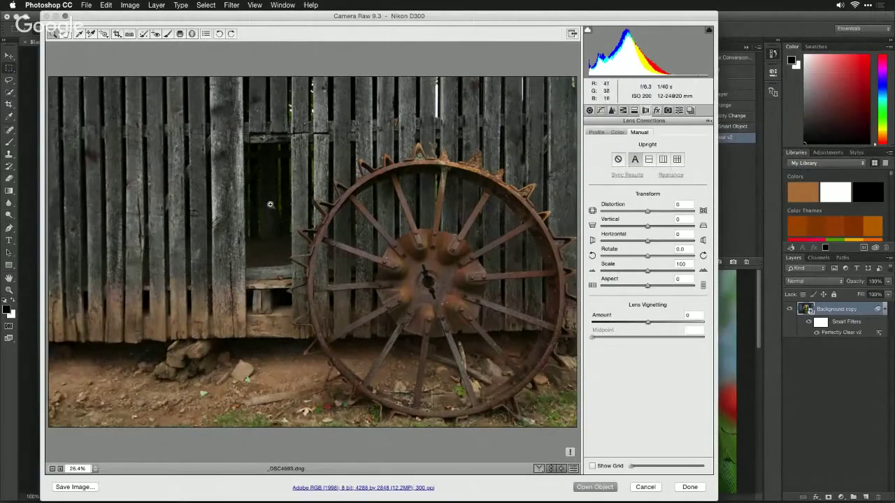
- Enable lens profile corrections with the make set to Nikon, and toggle them off and on to compare
left_click(596, 133)
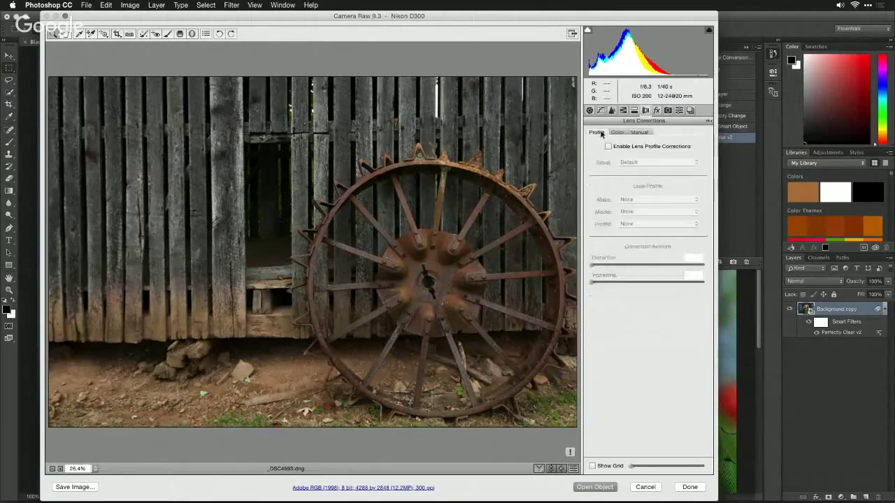
left_click(608, 147)
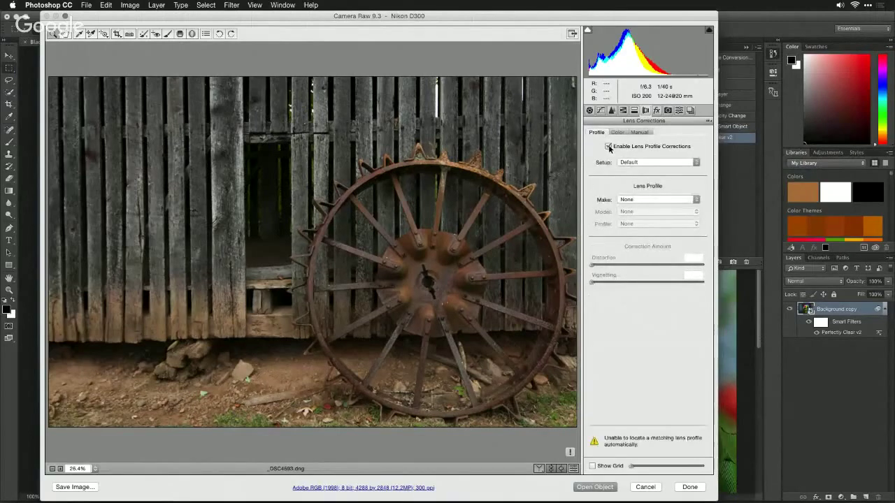
left_click(649, 199)
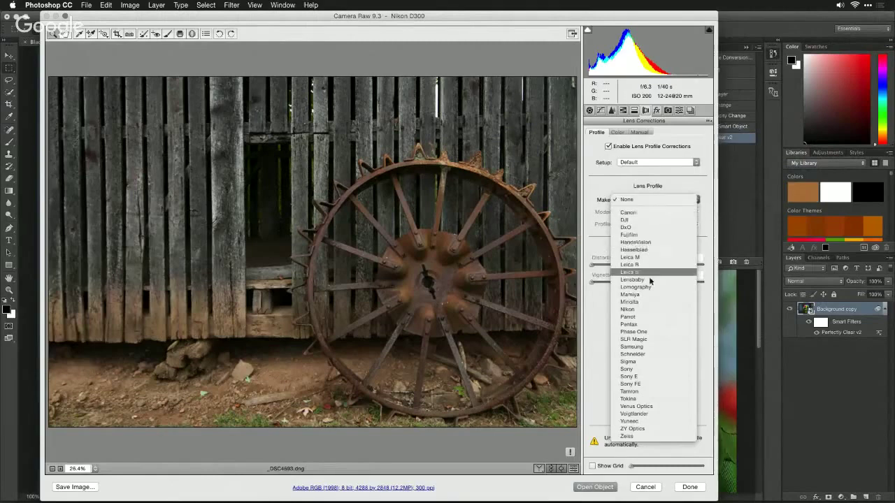
left_click(651, 309)
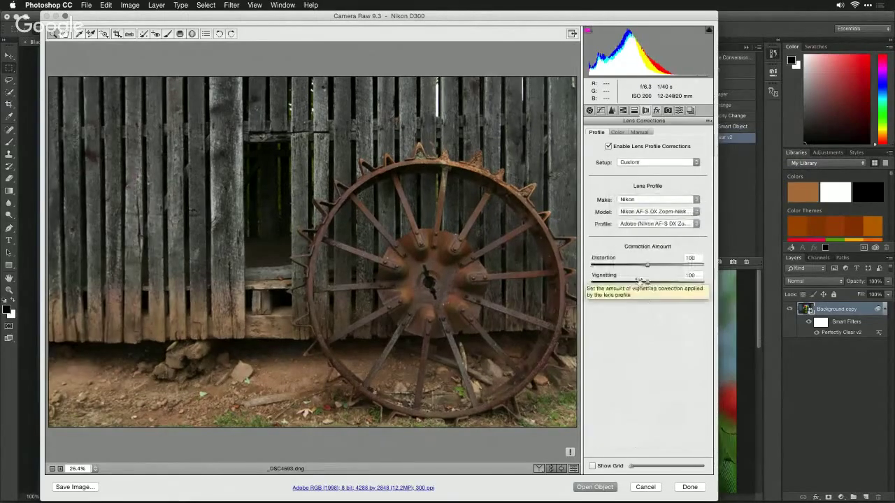
left_click(608, 147)
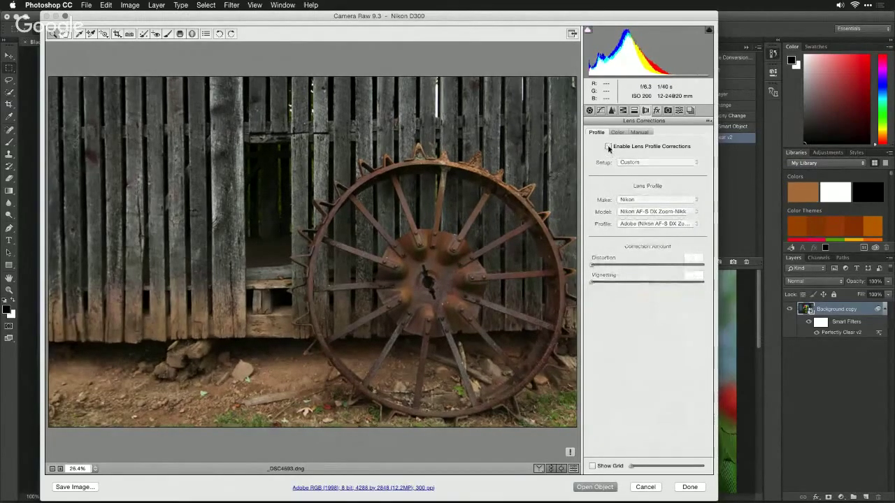
left_click(608, 147)
left_click(608, 147)
left_click(608, 147)
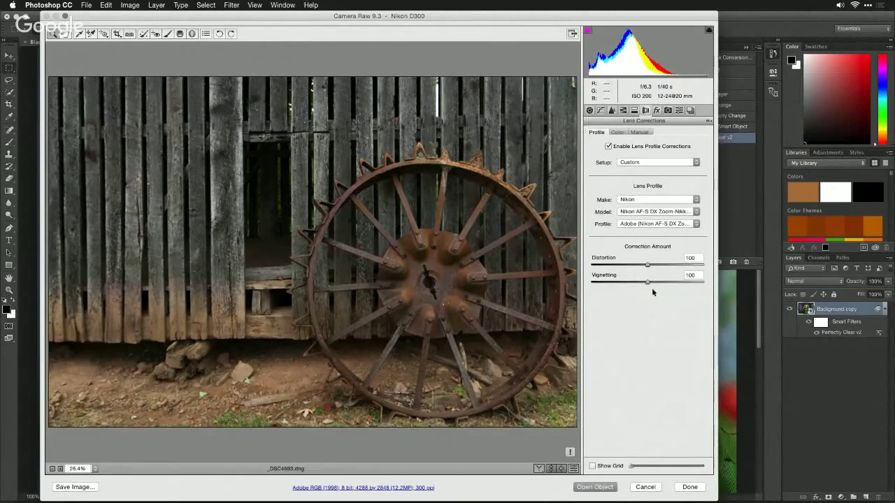
- Toggle Remove Chromatic Aberration on and off to check its effect on the barn photo
left_click(619, 132)
left_click(609, 147)
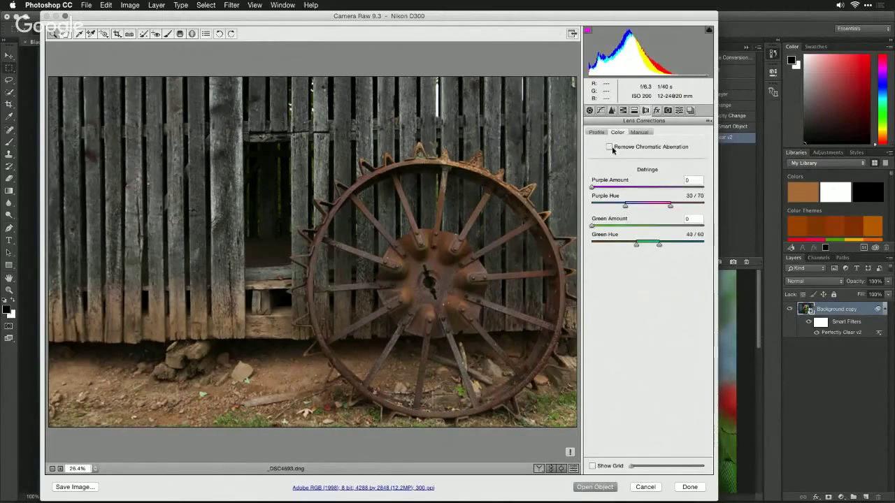
left_click(610, 146)
left_click(569, 454)
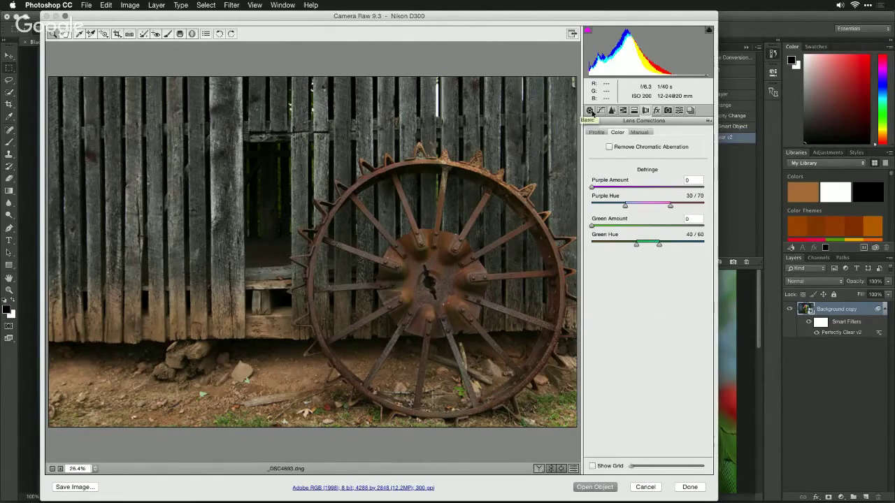
- Adjust the barn photo's basic tone: Exposure -1.39, Highlights +100, Whites +43 and Shadows -38
left_click(591, 112)
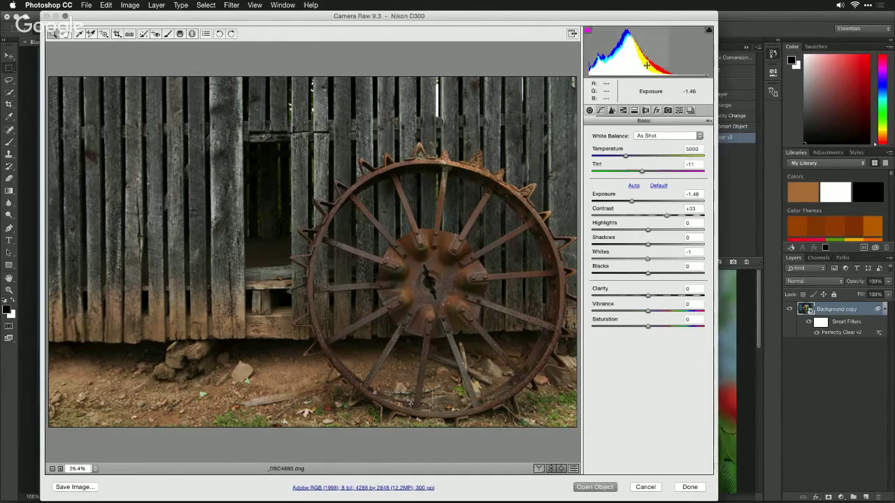
left_click_drag(662, 61, 687, 63)
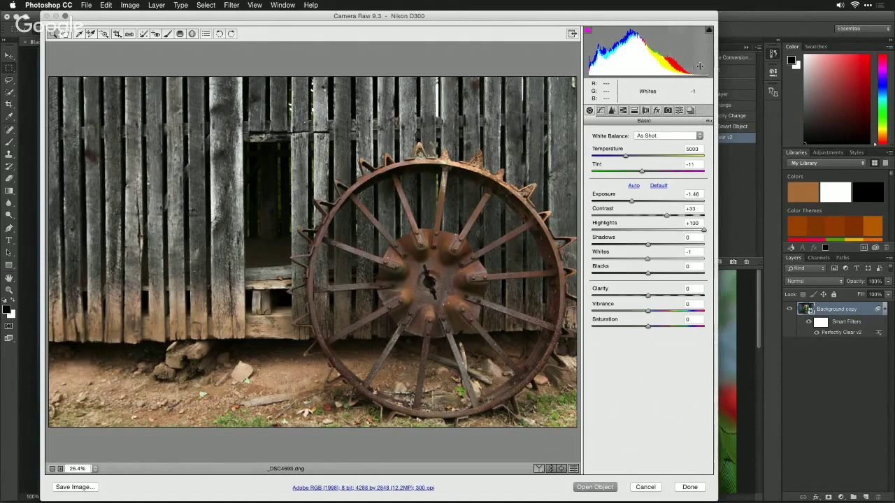
left_click_drag(672, 61, 691, 62)
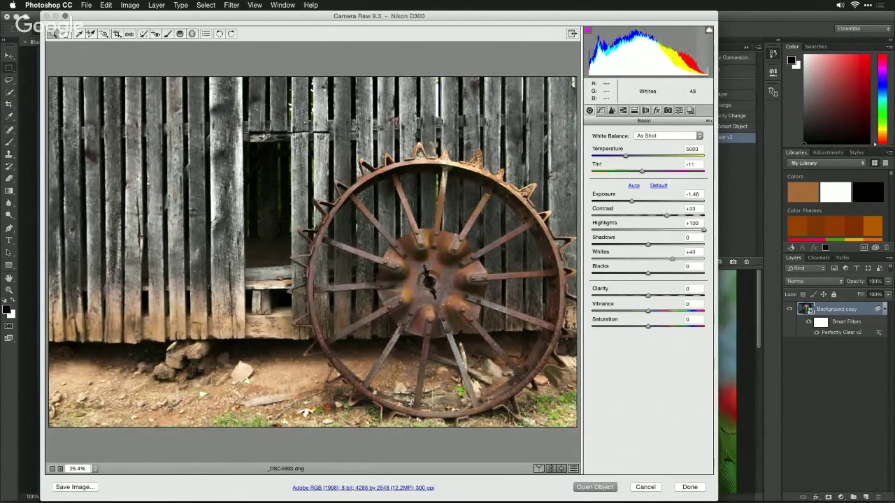
mouse_move(651, 52)
left_mouse_down()
mouse_move(664, 52)
mouse_move(654, 52)
left_mouse_up()
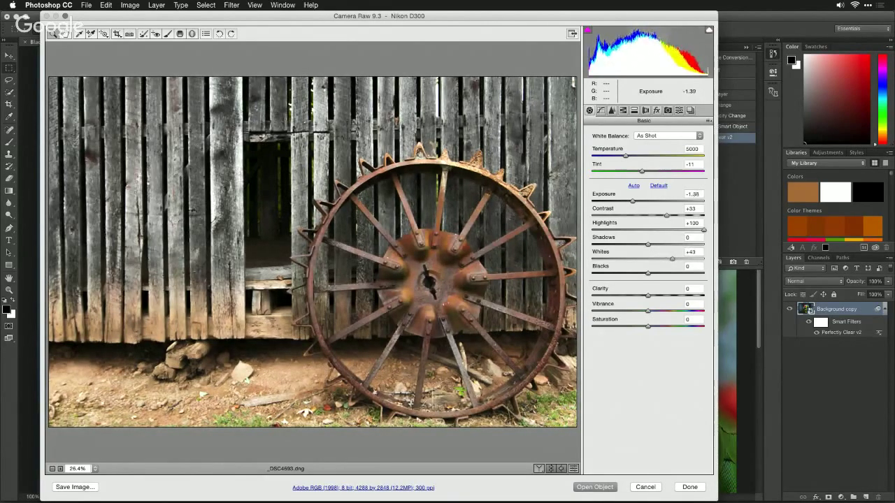
left_click_drag(642, 246, 620, 246)
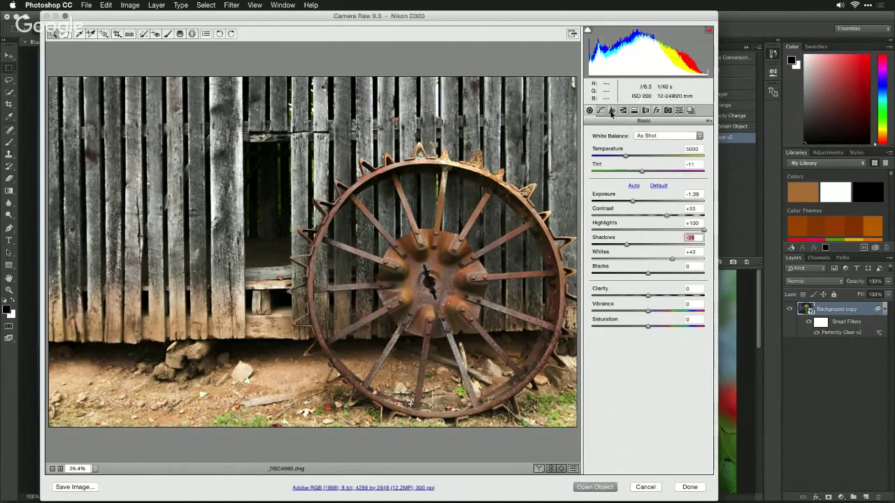
- Set the barn photo's sharpening Amount to 150 while viewing the wheel at 100%
left_click(611, 111)
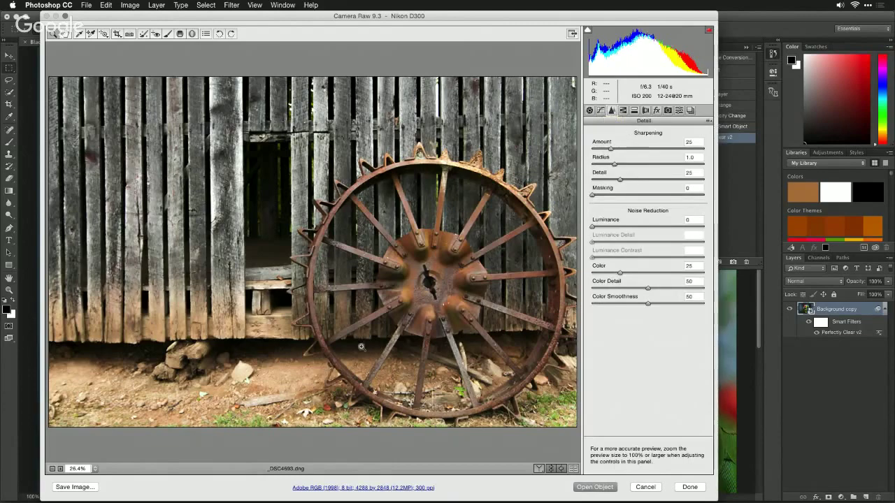
left_click(93, 470)
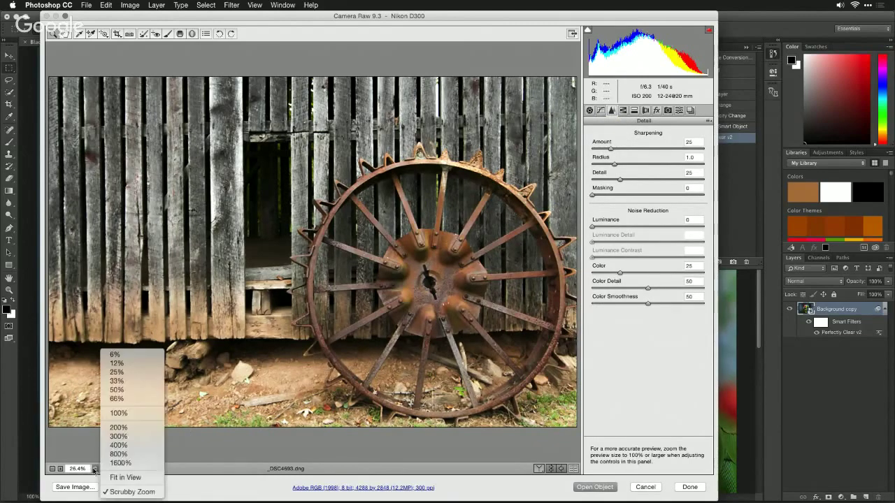
left_click(127, 416)
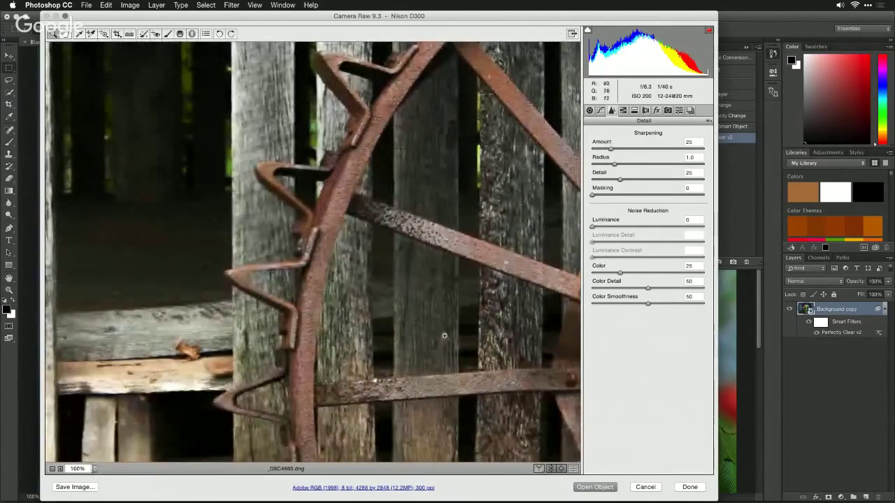
left_click_drag(500, 328, 386, 252)
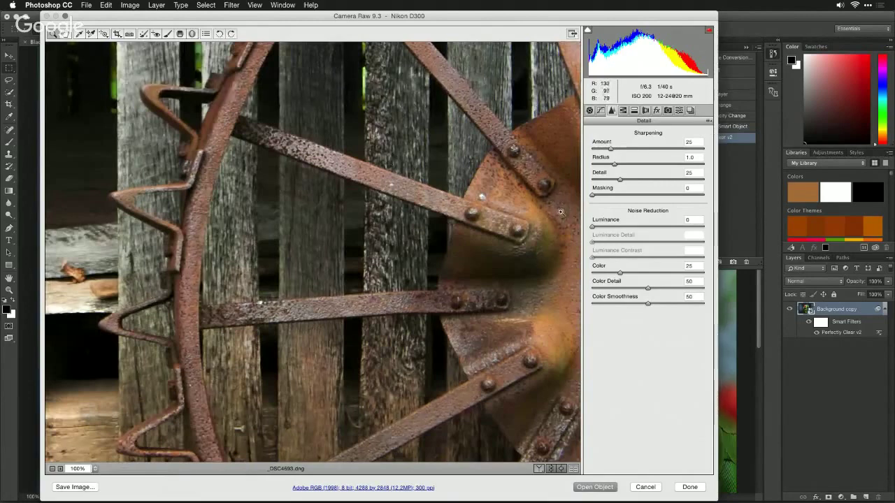
left_click_drag(611, 149, 715, 159)
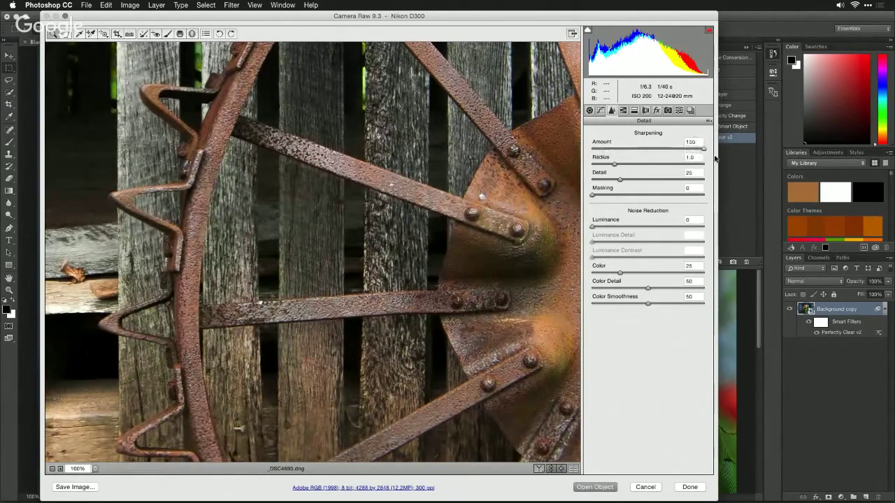
left_click(689, 142)
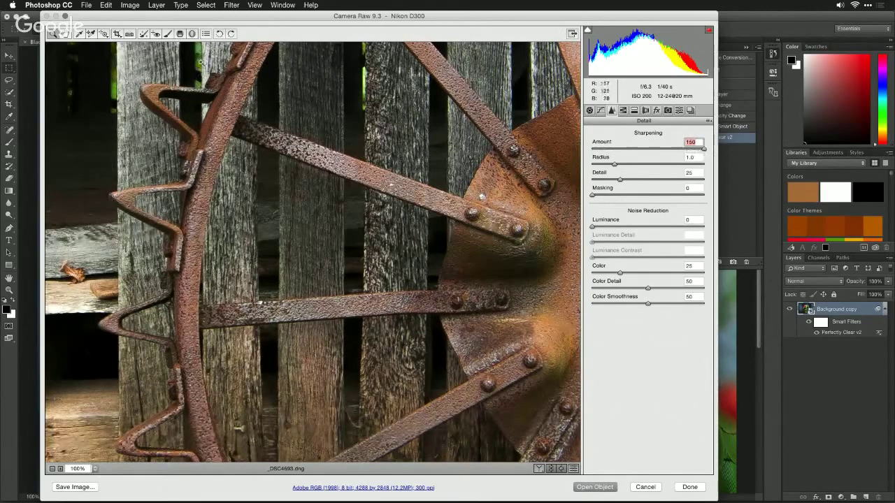
- Set the sharpening Masking to 90 while previewing the edge mask in black and white
key("alt")
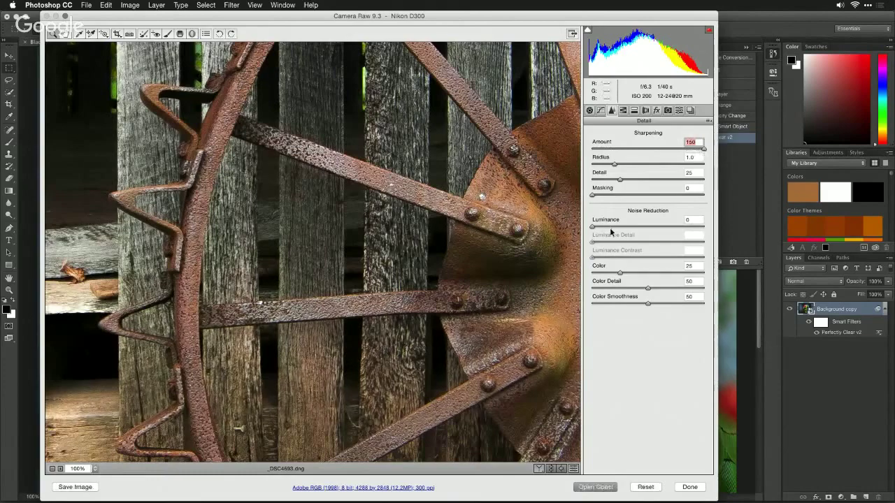
left_click_drag(592, 197, 692, 198)
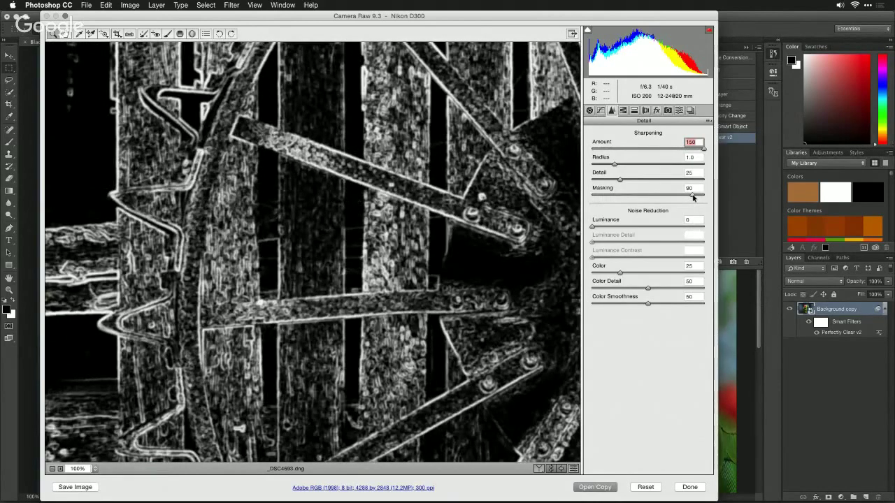
left_click(693, 198, "alt")
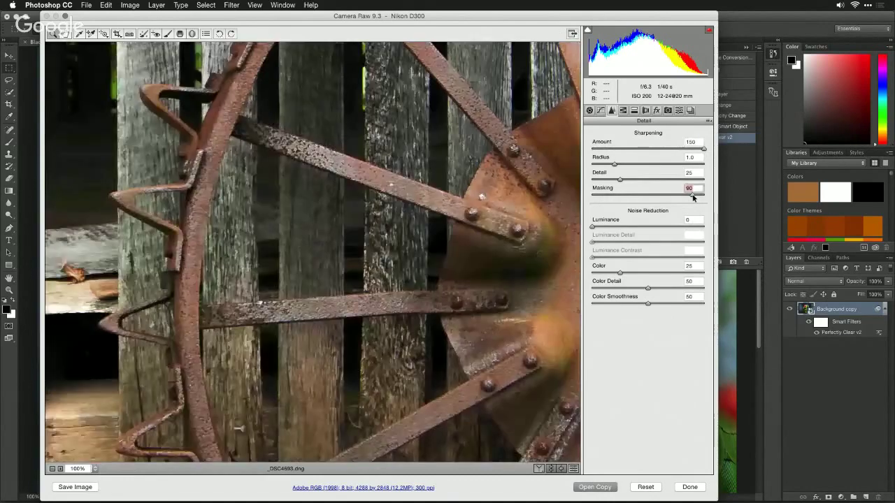
- Open the barn photo in Photoshop as a smart object via the workflow options, and reopen its raw settings without changing anything
left_click(617, 485, "shift")
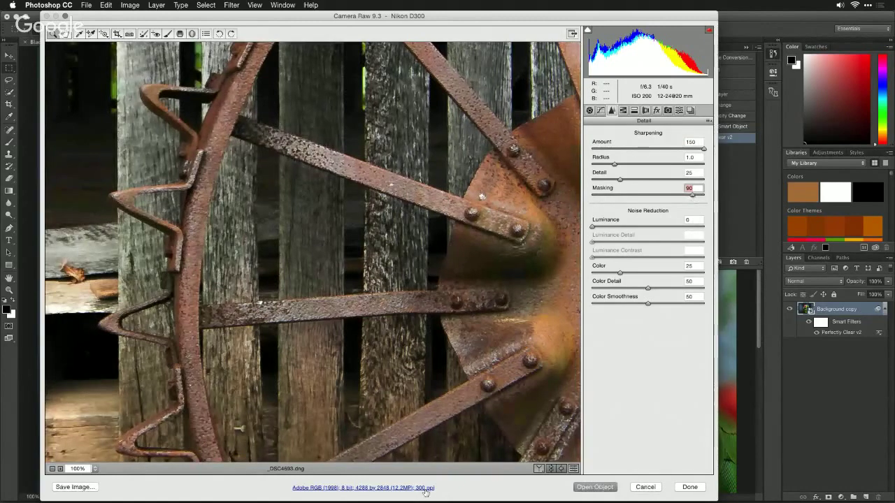
left_click(375, 491)
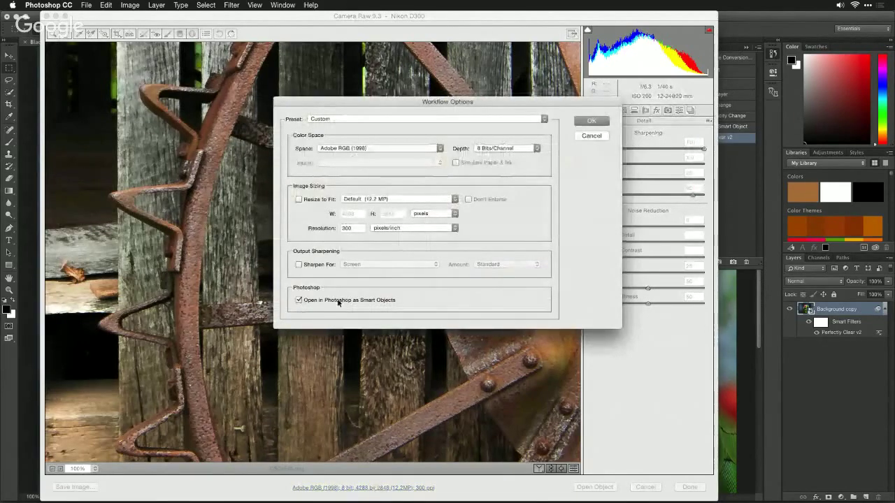
left_click(591, 122)
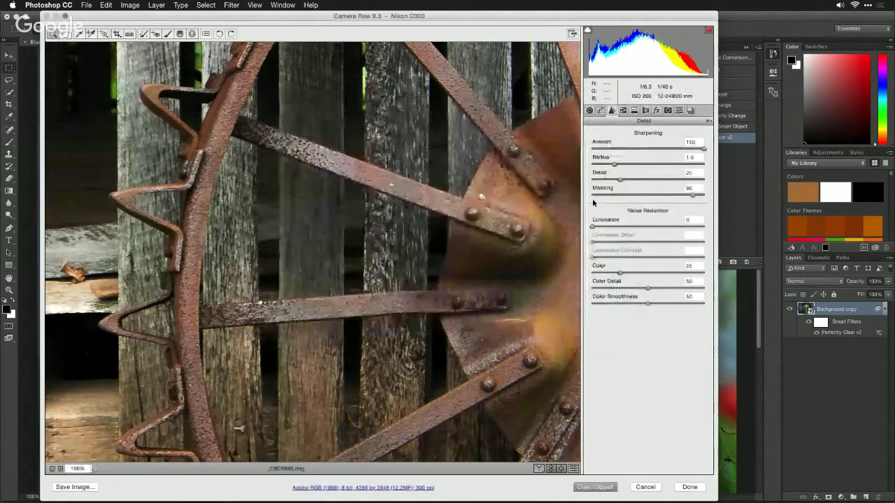
left_click(596, 486)
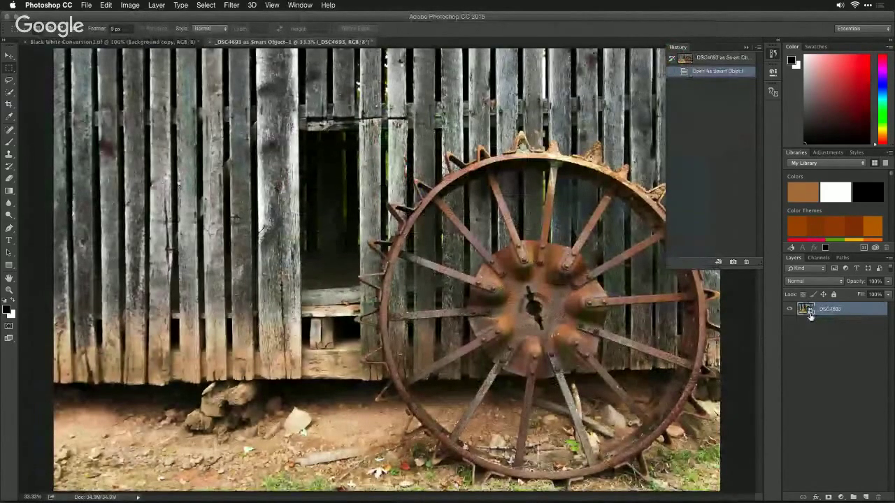
double_click(809, 313)
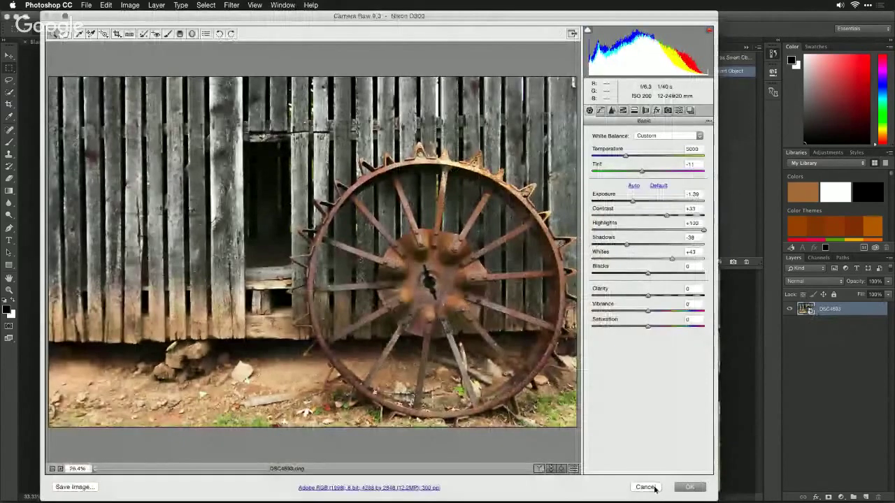
left_click(645, 487)
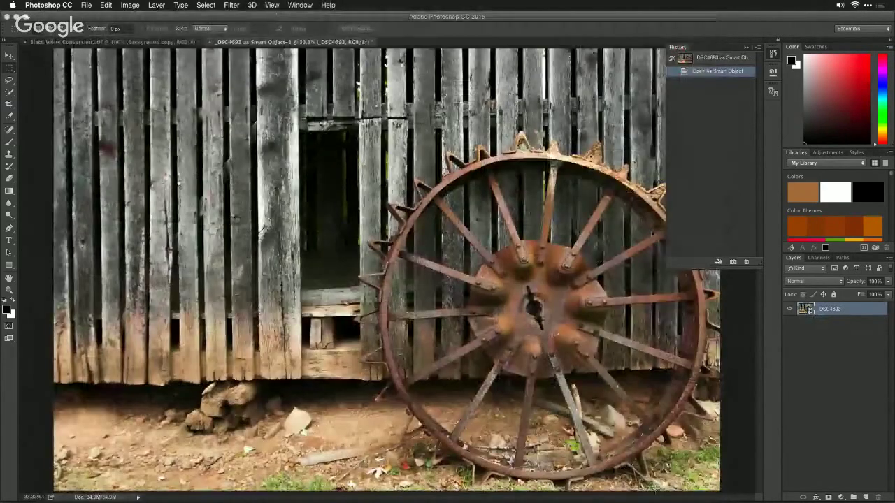
- Switch to Lightroom and open the red panda photo Raw3.NEF in the Develop module
key("super+Tab")
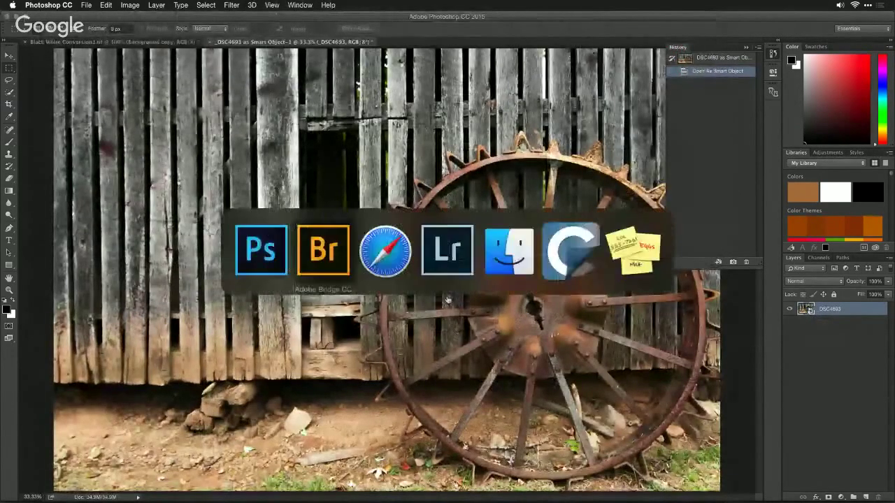
left_click(448, 258, "super")
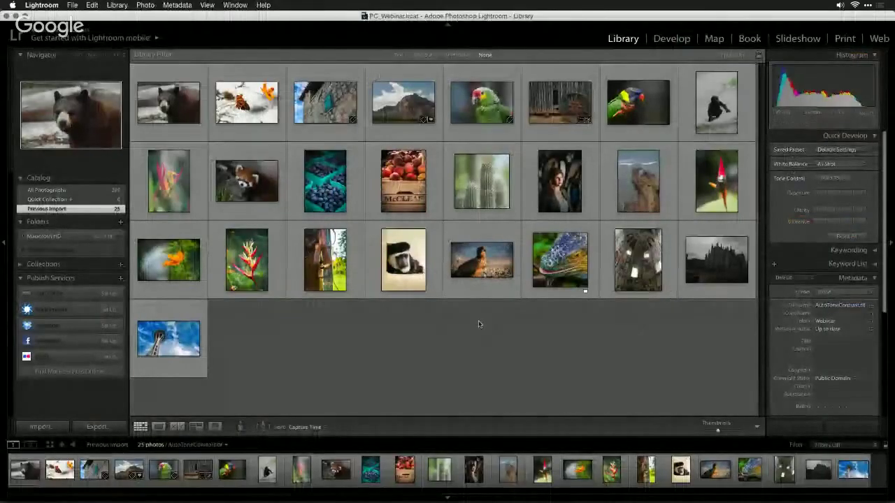
left_click(261, 193)
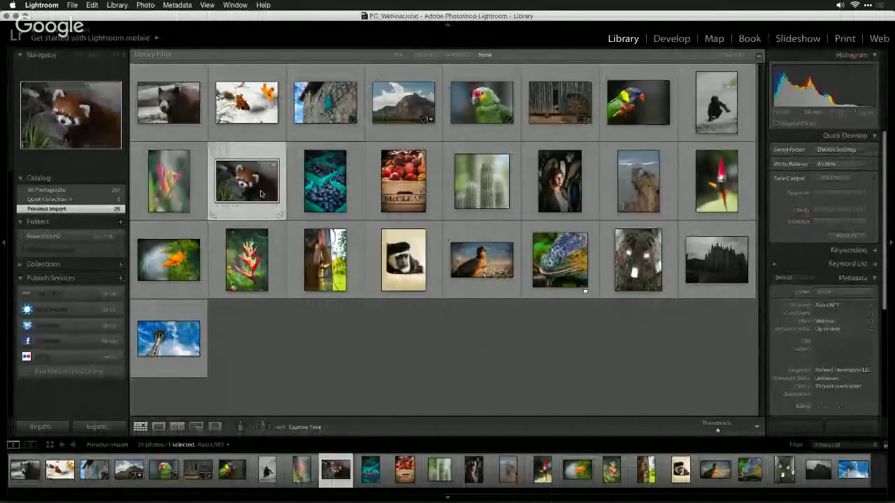
double_click(261, 194)
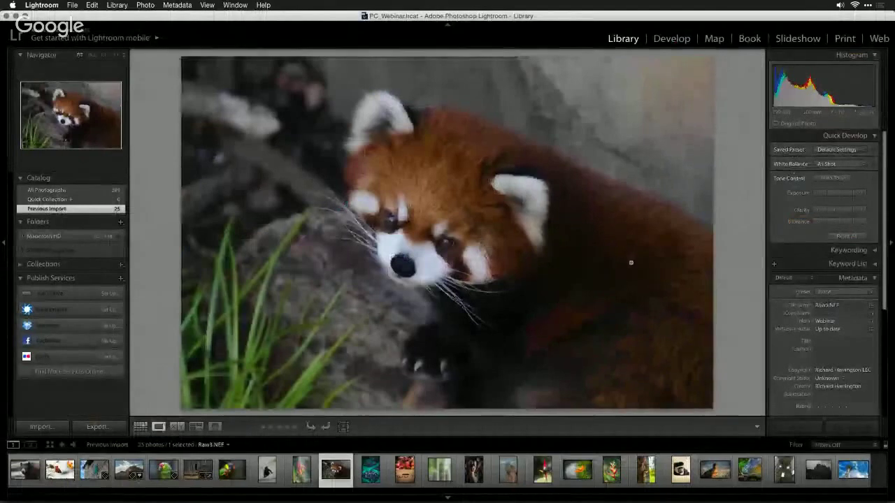
left_click(686, 39)
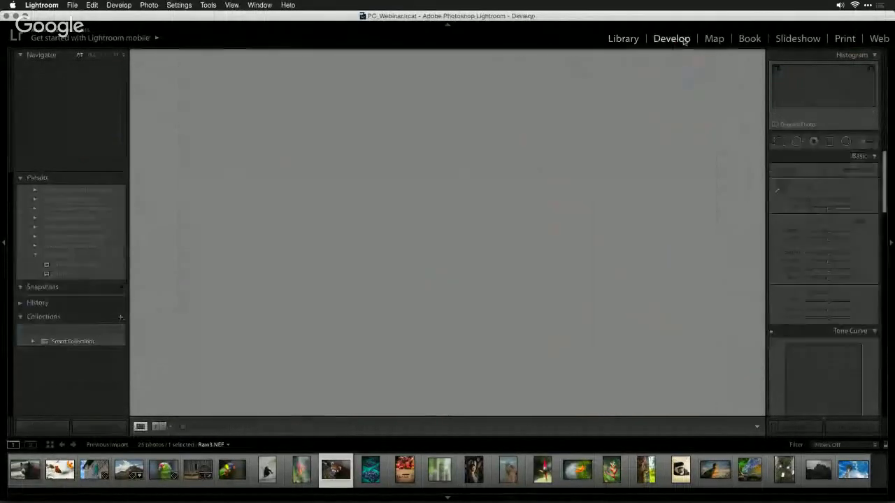
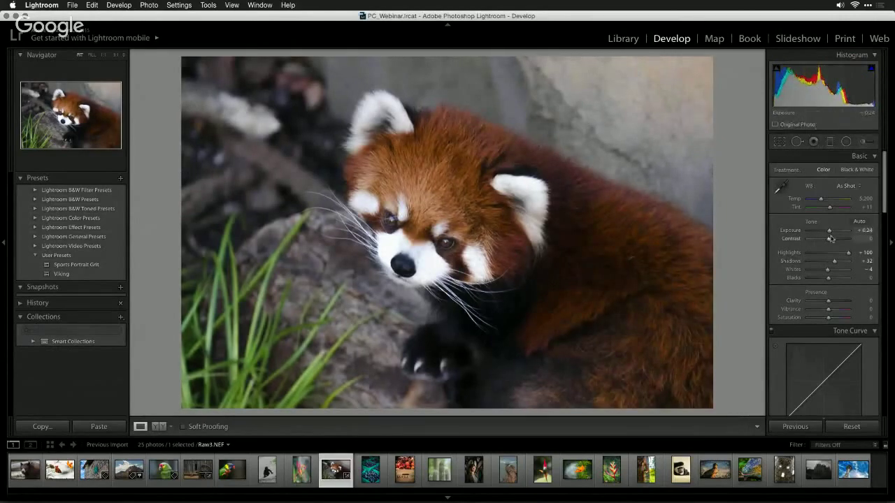
- Sharpen the red panda photo with an Amount of 148 and Masking of 77
scroll(886, 204, "down", 2)
left_click_drag(885, 204, 885, 308)
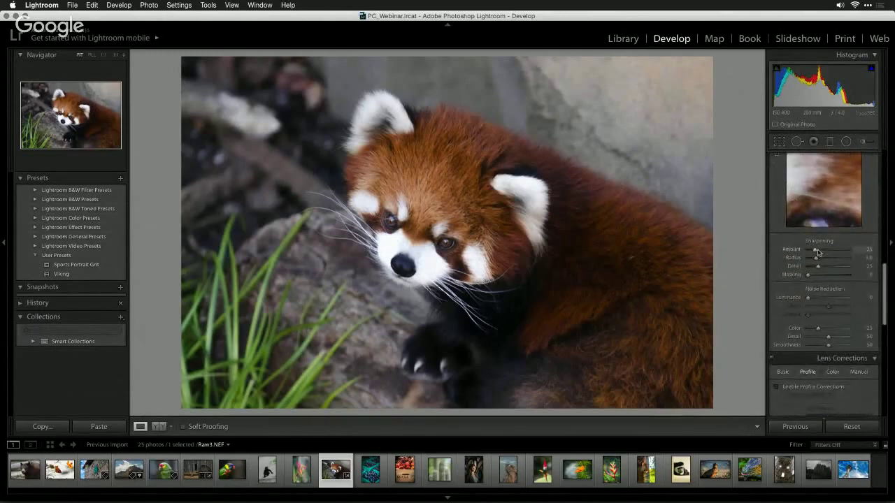
left_click_drag(818, 253, 841, 275)
key("alt")
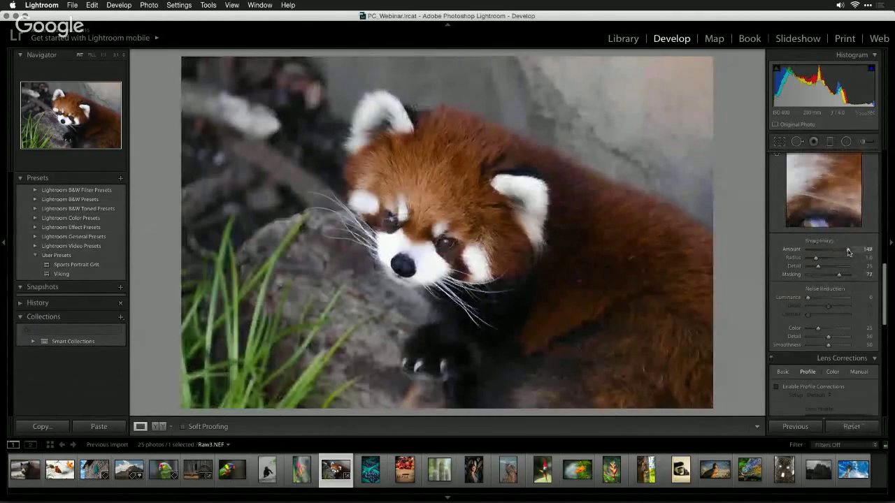
- Enable lens profile corrections for the red panda photo, and toggle them off and on to compare
scroll(827, 317, "down", 3)
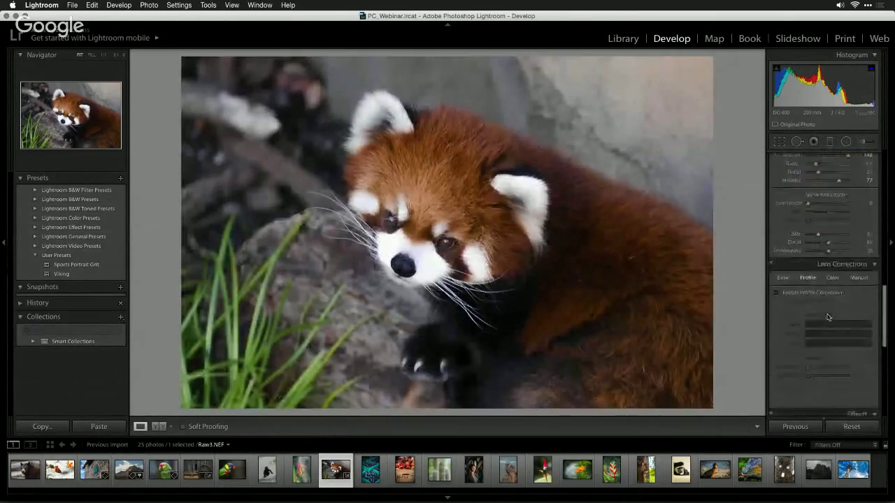
left_click(777, 292)
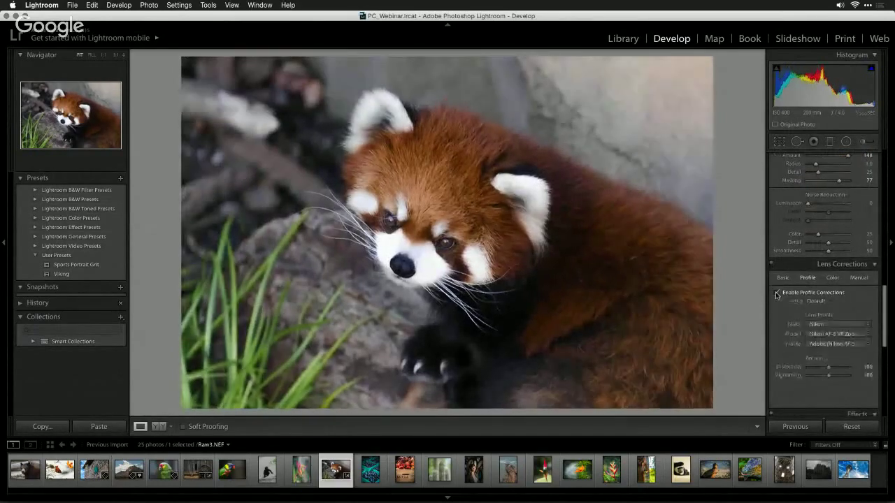
left_click(776, 293)
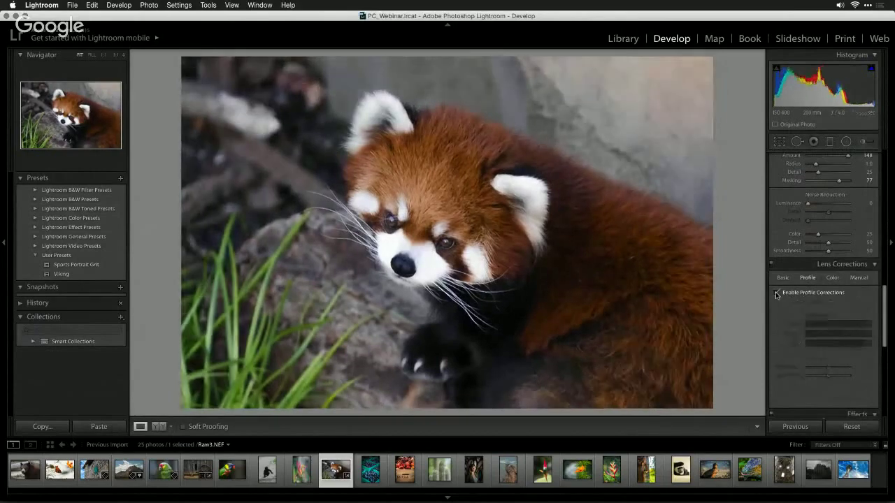
left_click(776, 293)
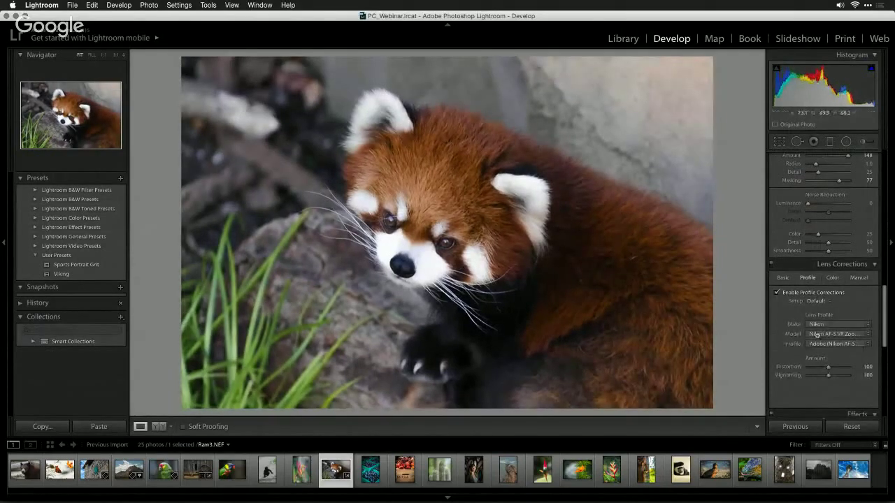
left_click(777, 293)
left_click(778, 293)
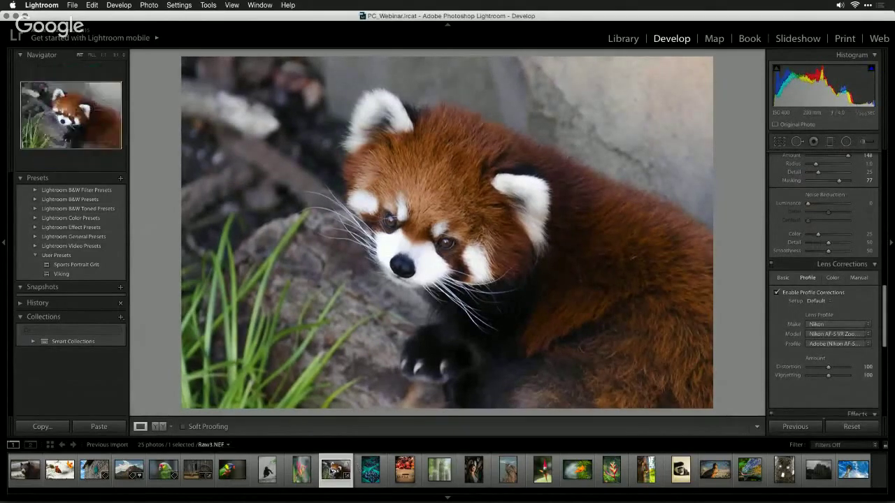
- Open the red panda photo Raw3.NEF from Lightroom as a smart object in Photoshop
right_click(330, 473)
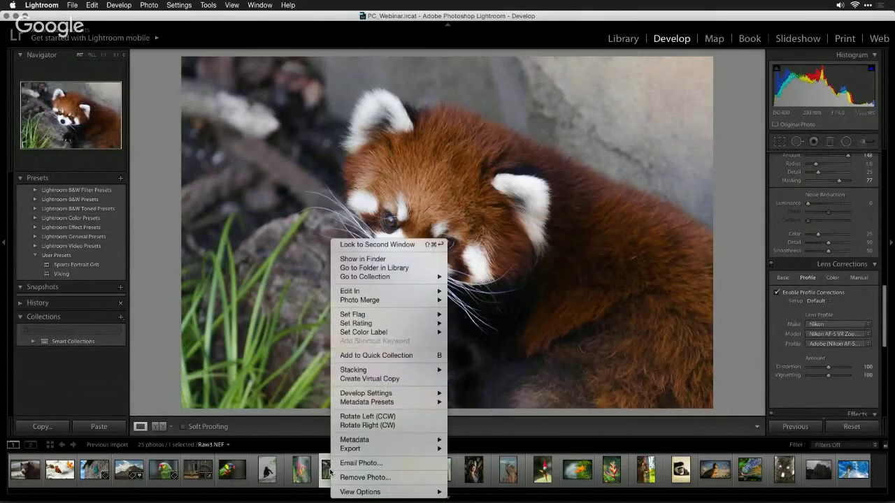
mouse_move(433, 294)
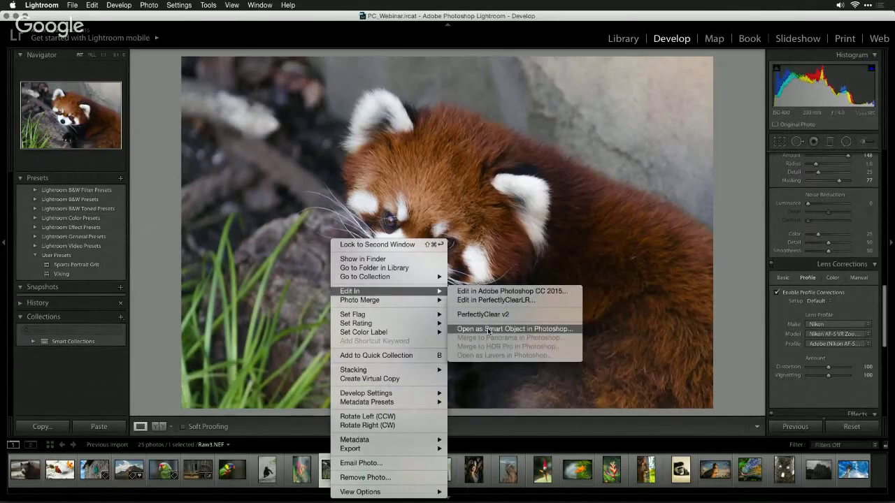
left_click(488, 330)
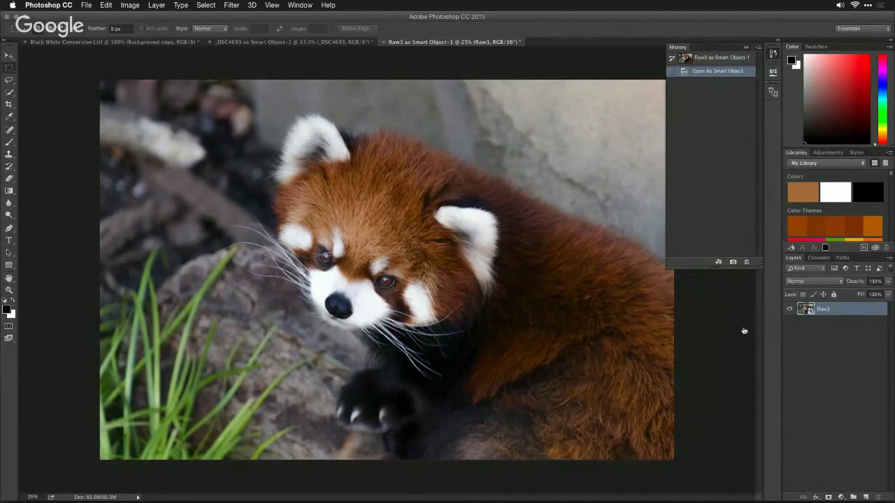
- Switch to the webinar question list in Safari, mark each listed audience question as being answered, and return to Photoshop
key("super+Tab")
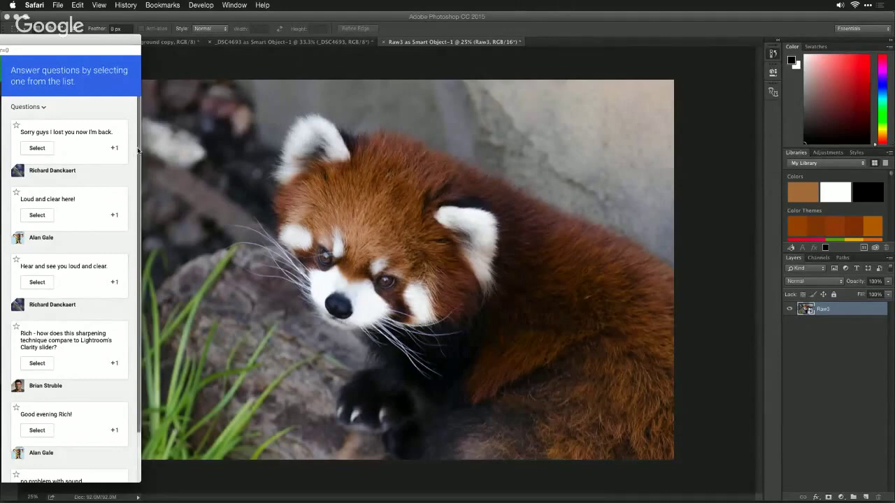
scroll(139, 154, "down", 1)
left_click_drag(138, 154, 142, 224)
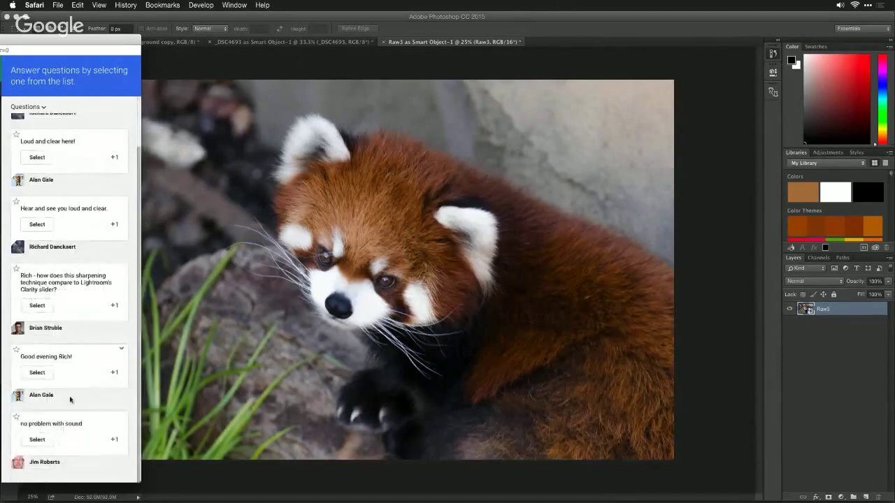
left_click(37, 442)
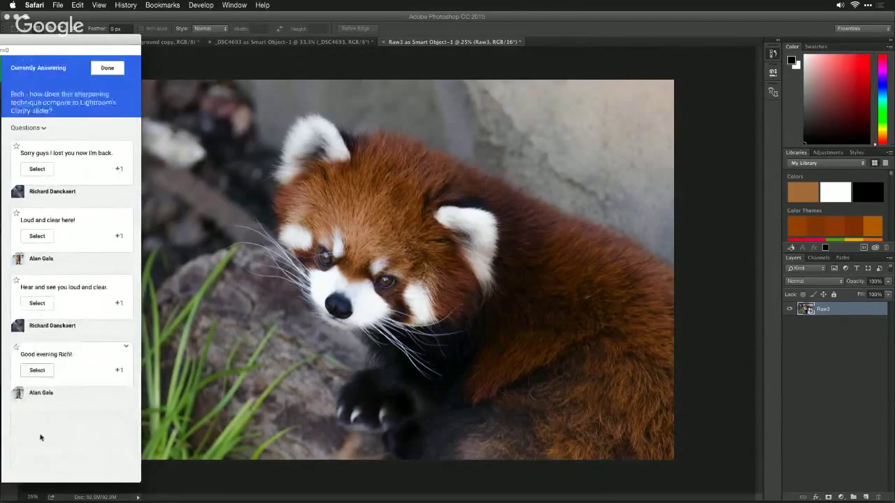
left_click(36, 372)
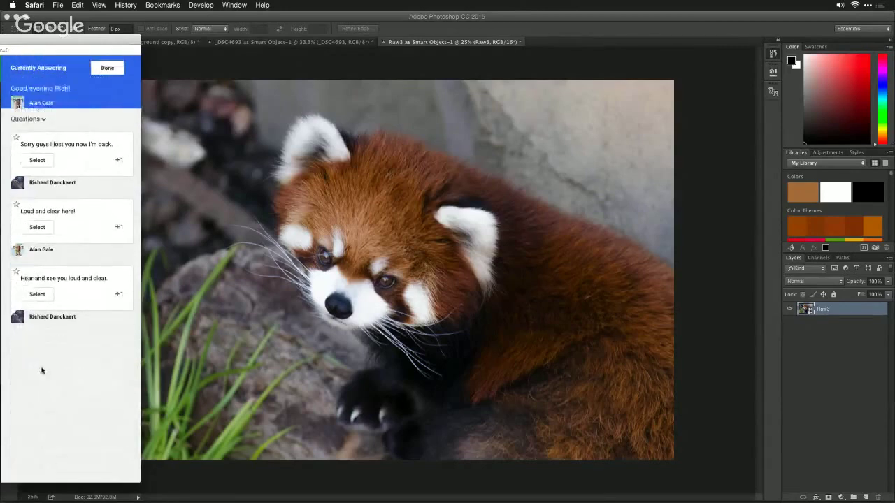
left_click(37, 294)
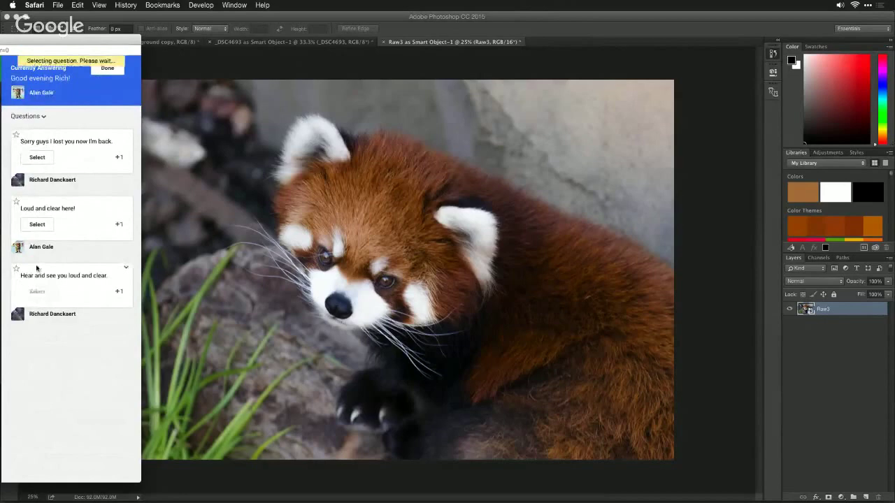
left_click(37, 225)
left_click(37, 158)
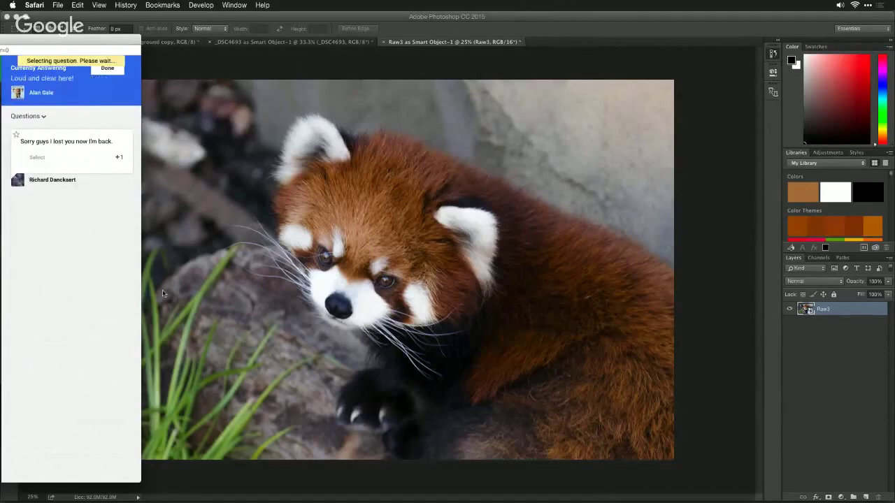
key("super+Tab")
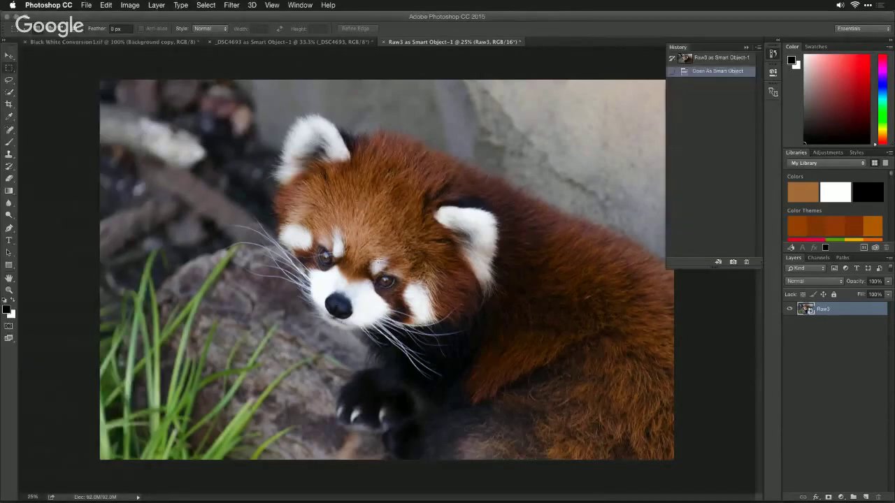
- Reopen the red panda layer's raw settings and set Clarity to +94, Highlights to +54 and Blacks to -12, checking highlight clipping
double_click(811, 311)
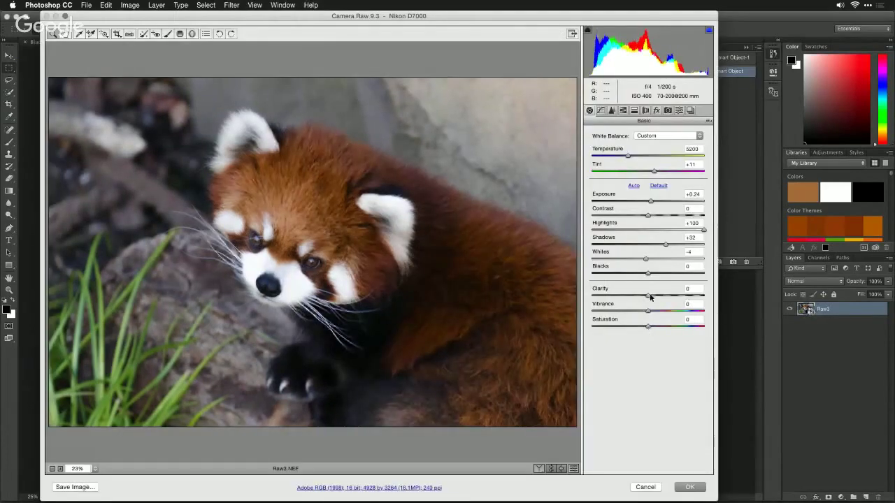
left_click_drag(649, 295, 703, 297)
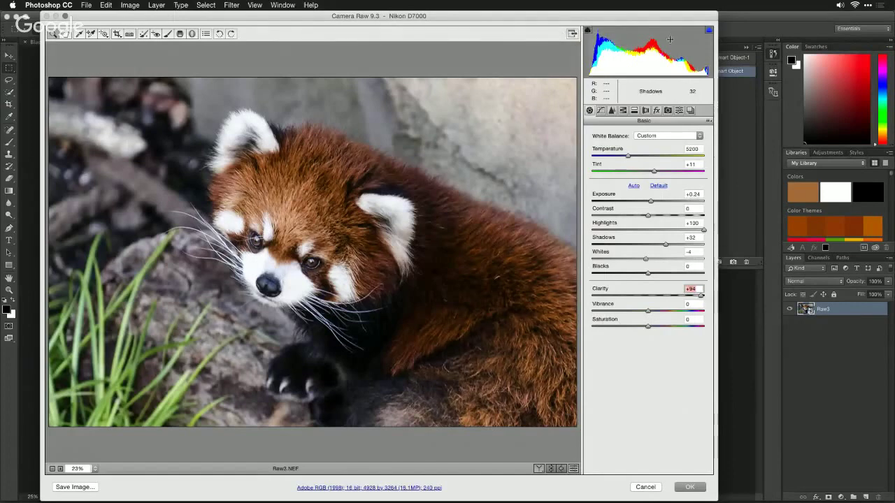
left_click(709, 30)
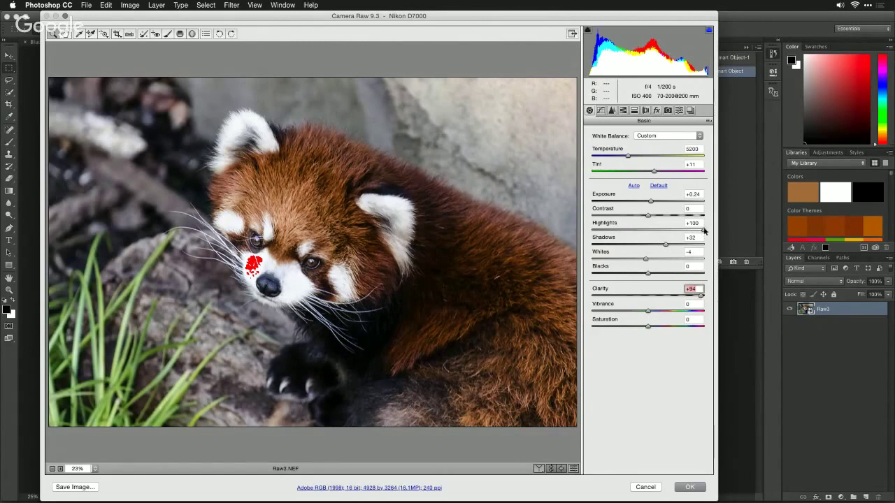
left_click_drag(702, 232, 677, 233)
left_click_drag(654, 275, 642, 275)
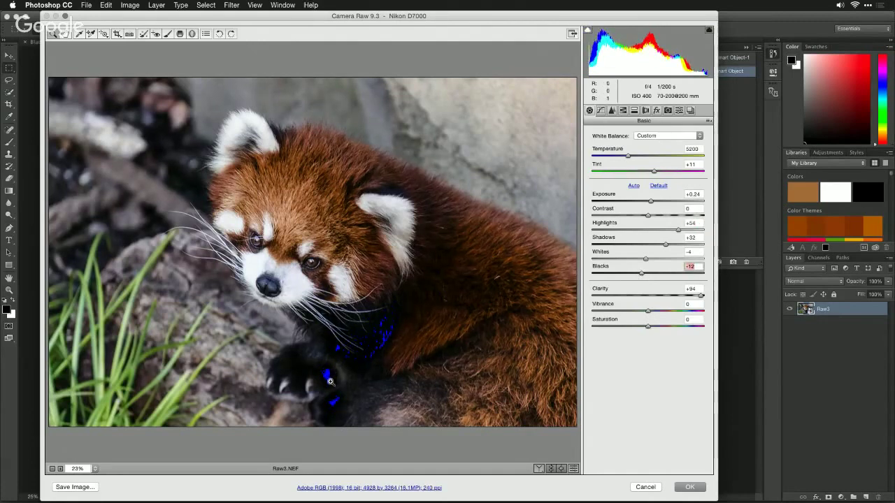
- Try Clarity at +100, reset it to 0, and apply the raw settings to the smart object
left_click_drag(701, 296, 732, 302)
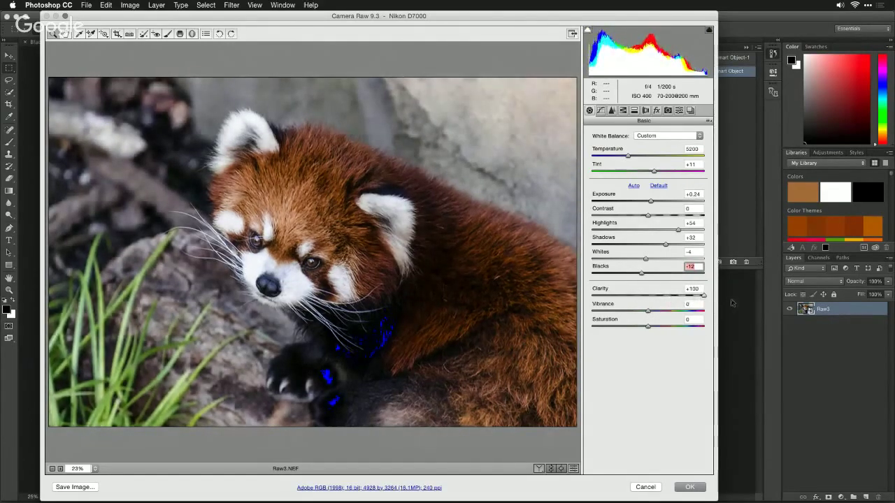
left_click(702, 295)
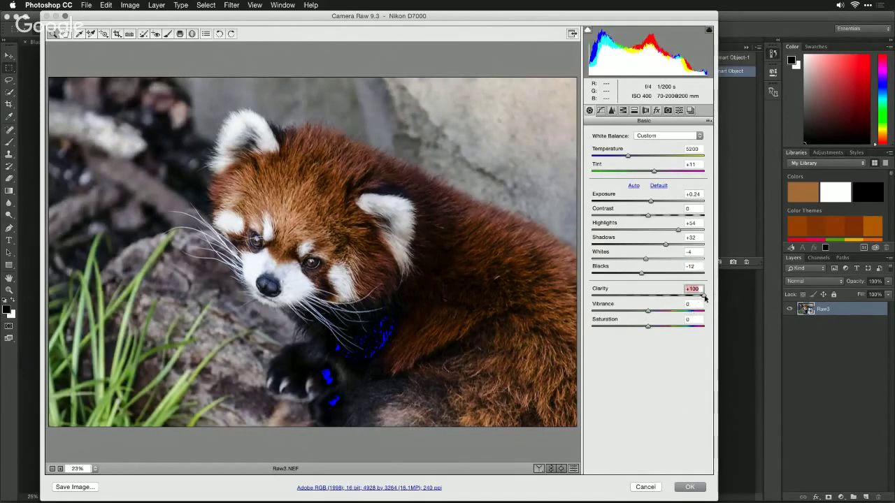
type("0")
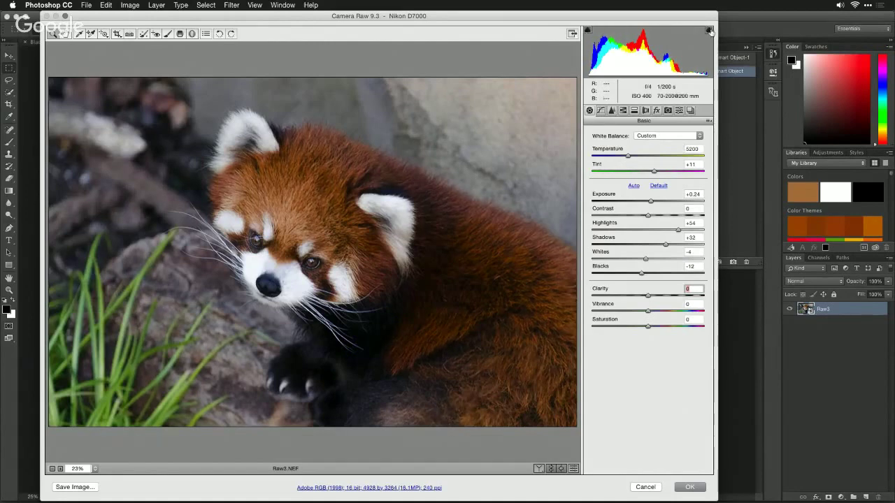
left_click(690, 488)
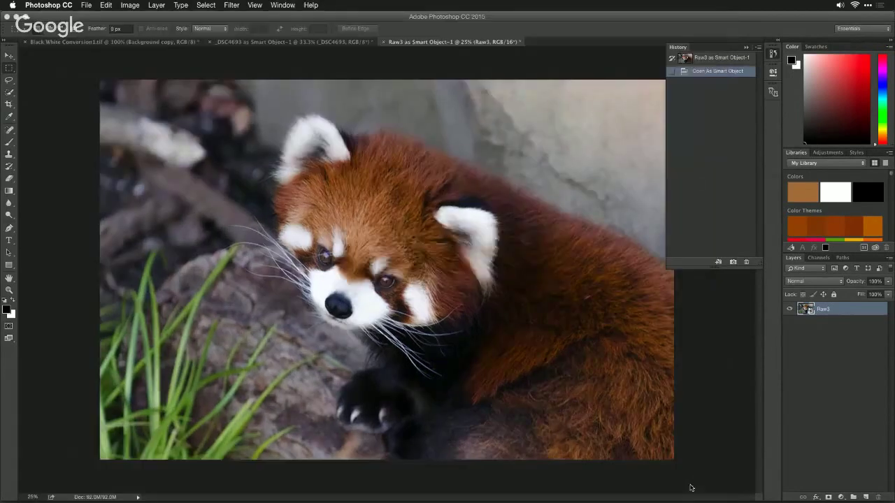
- Switch to Lightroom, turn on highlight clipping for the red panda photo, and lower Highlights to +86
key("super+Tab")
key("super+Tab")
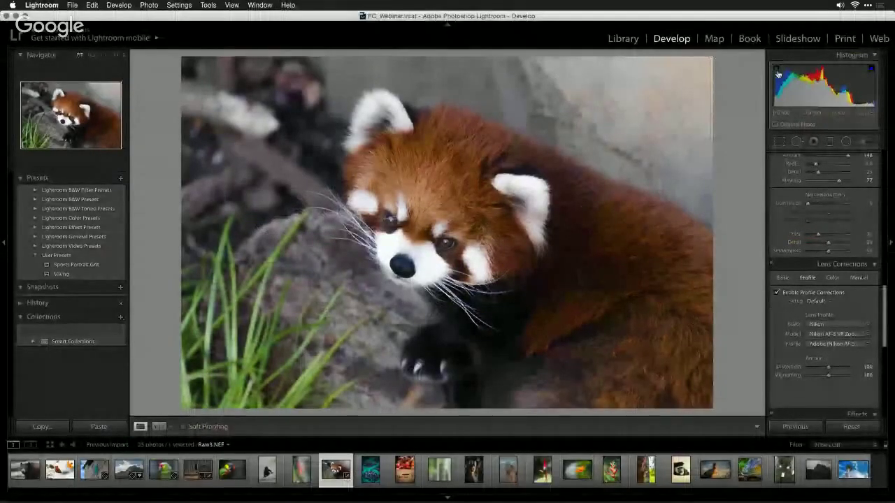
left_click(874, 73)
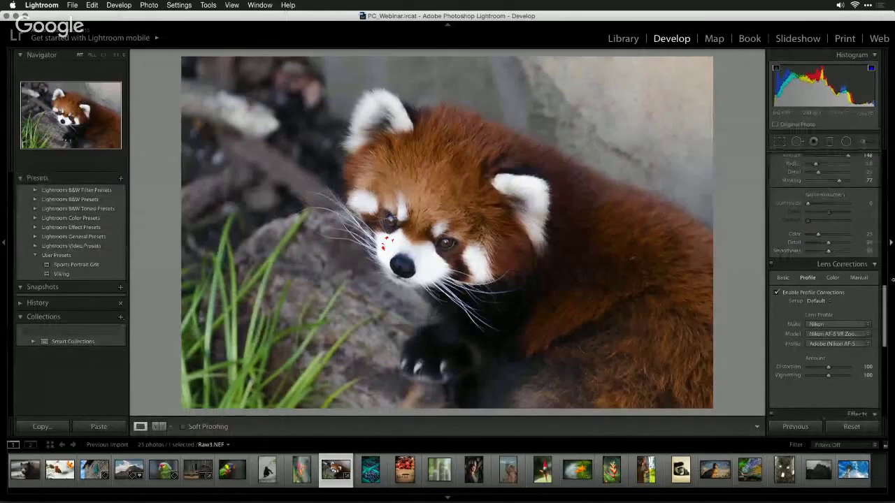
left_click_drag(884, 305, 884, 165)
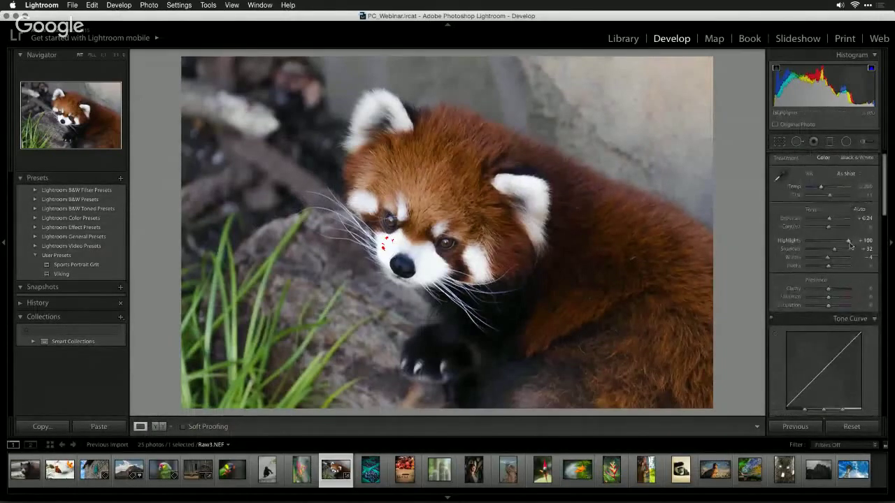
left_click_drag(850, 242, 844, 244)
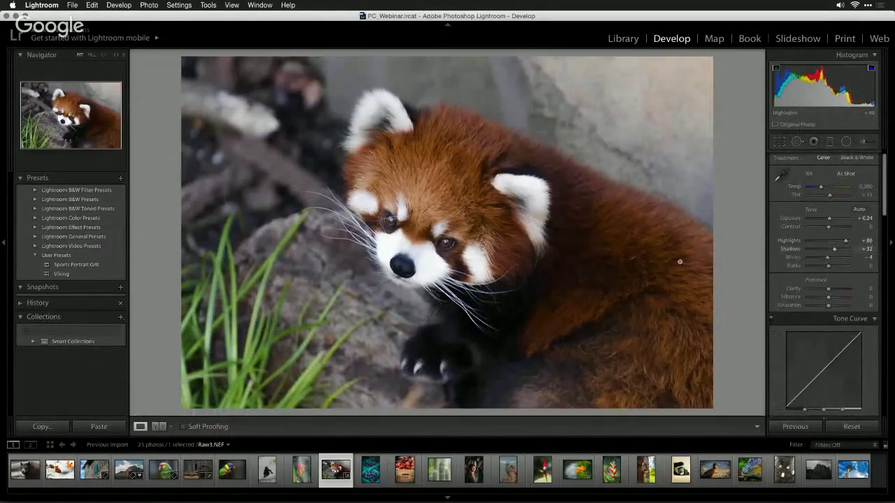
- Check the webinar question list in Safari for new audience questions and return to Lightroom
key("super+Tab")
key("super+Tab")
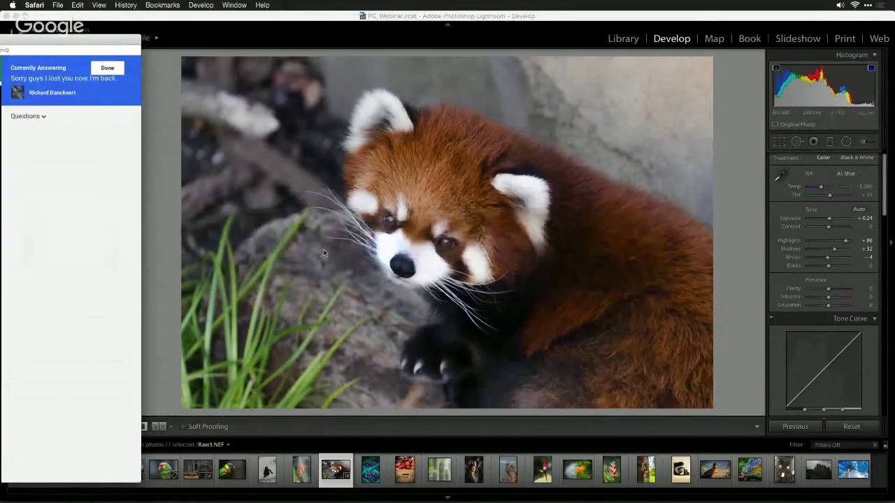
left_click(515, 111)
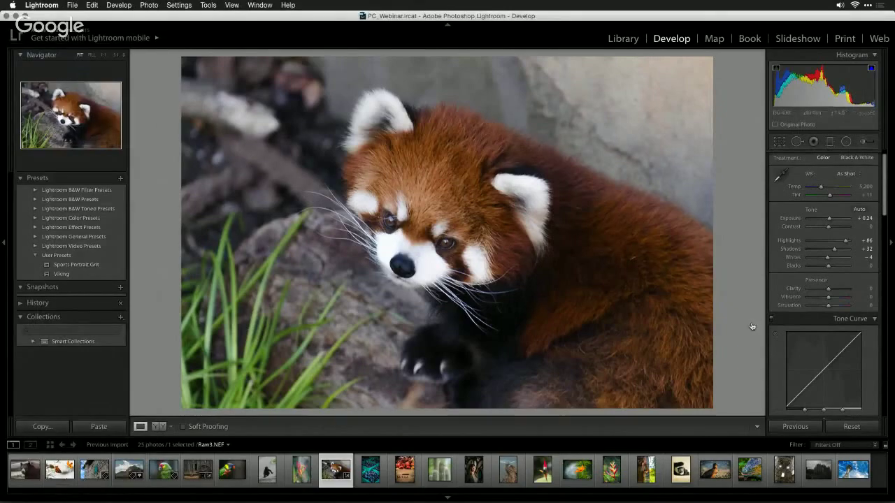
- Switch to Photoshop and open the Perfectly Clear v2 filter on the red panda smart object
key("super+Tab")
key("super+Tab")
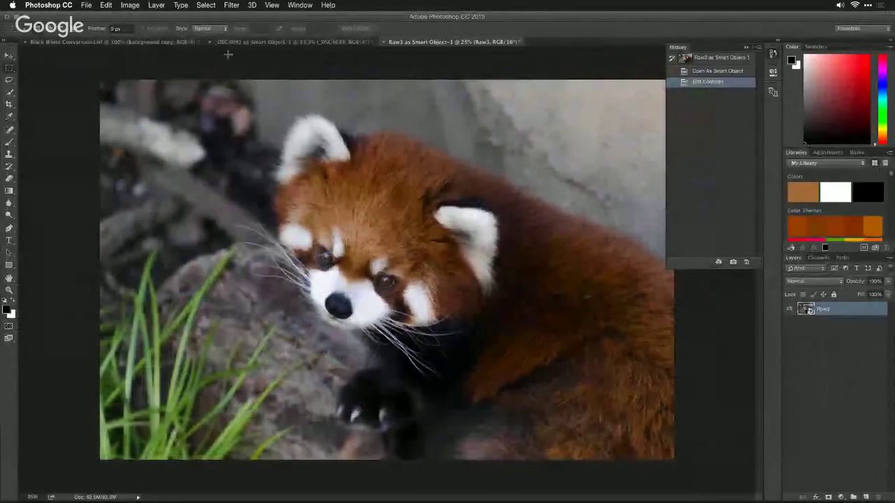
left_click(232, 5)
mouse_move(283, 212)
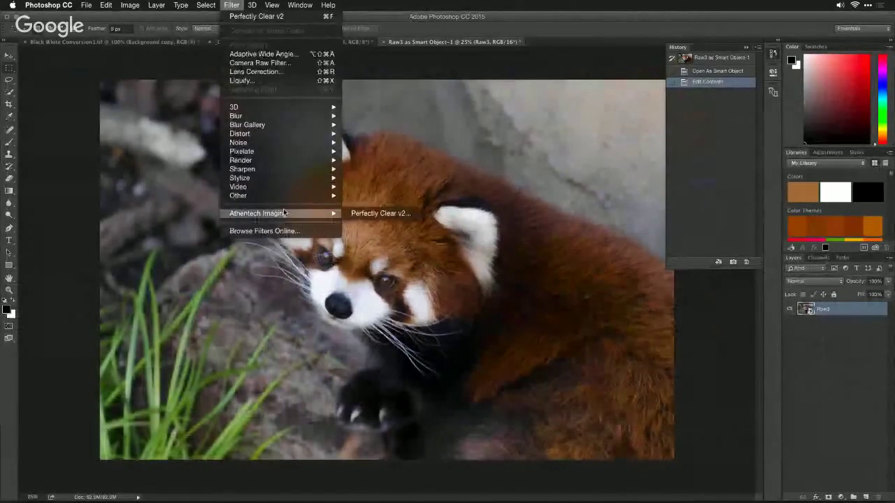
left_click(368, 213)
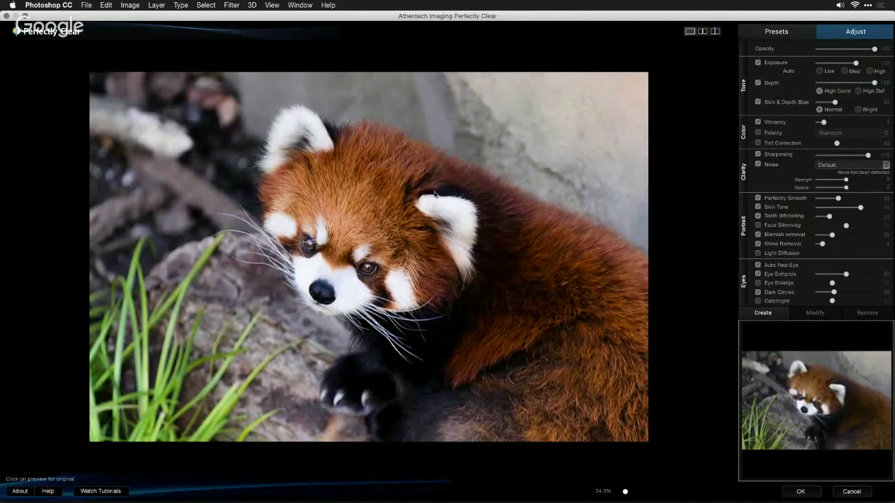
- Apply the Details preset to the red panda photo and enable Noise correction at Default, inspecting the face and whiskers at 100%
left_click(500, 289)
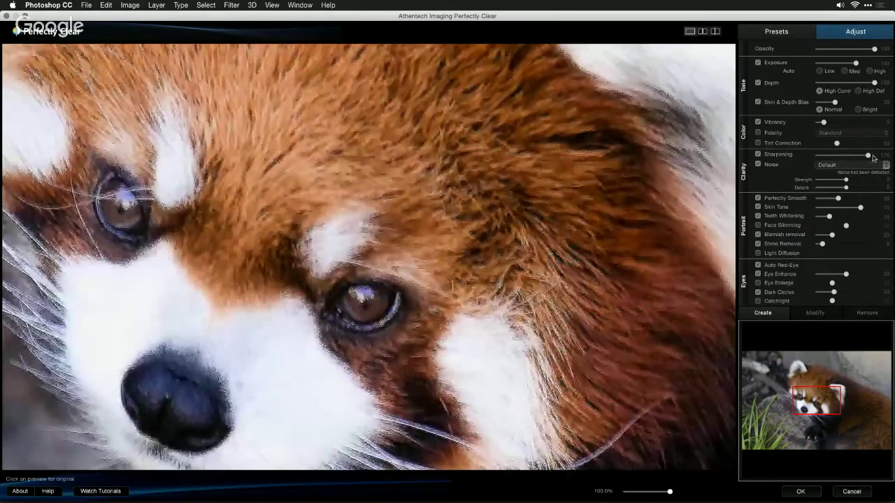
left_click(776, 31)
left_click(778, 89)
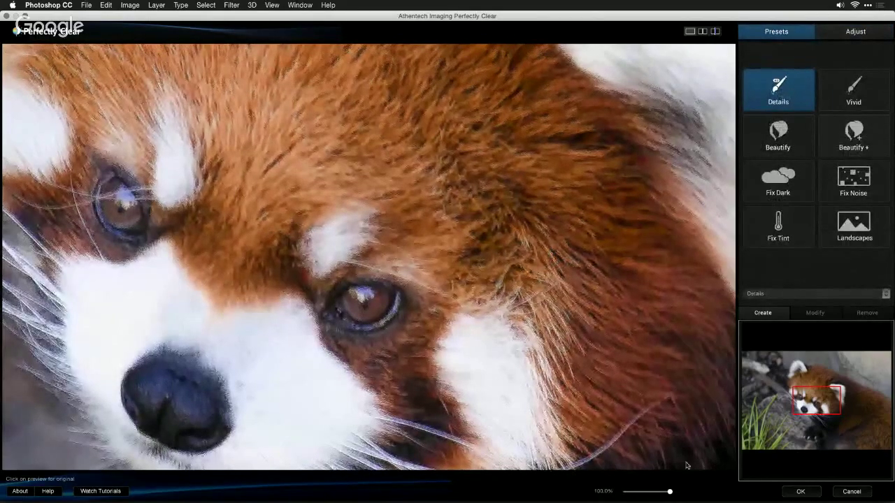
left_click_drag(804, 409, 806, 422)
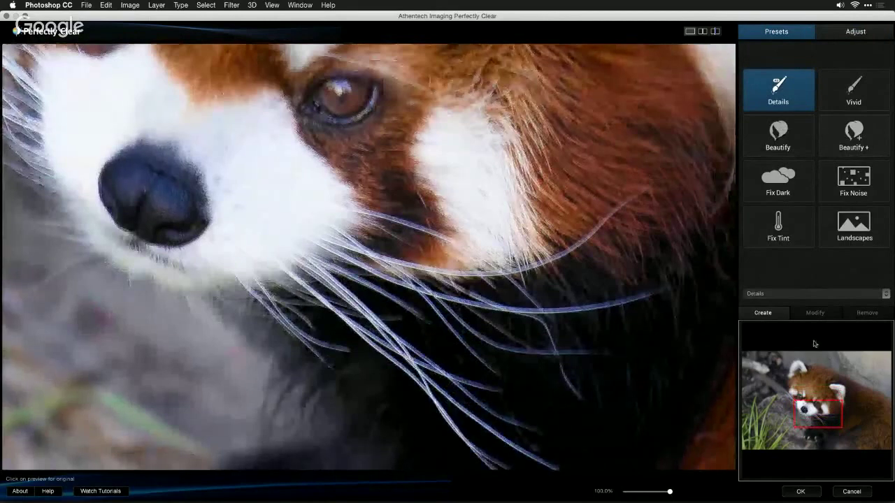
left_click(841, 35)
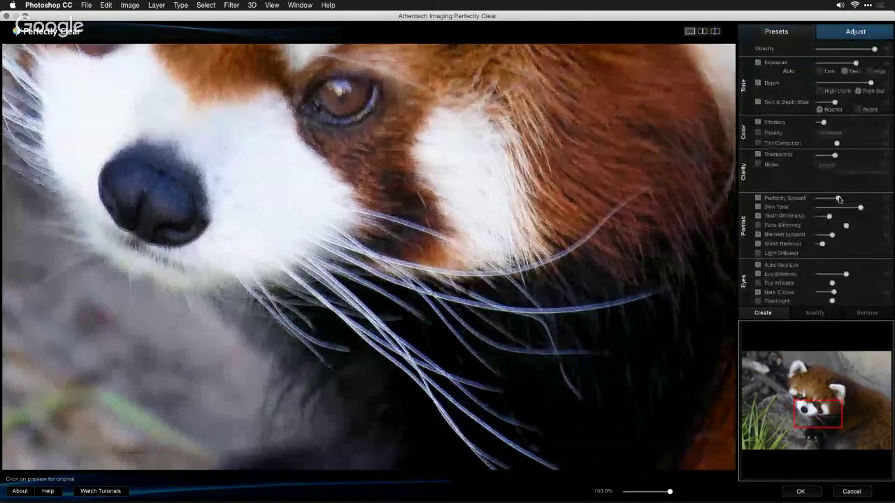
left_click(761, 166)
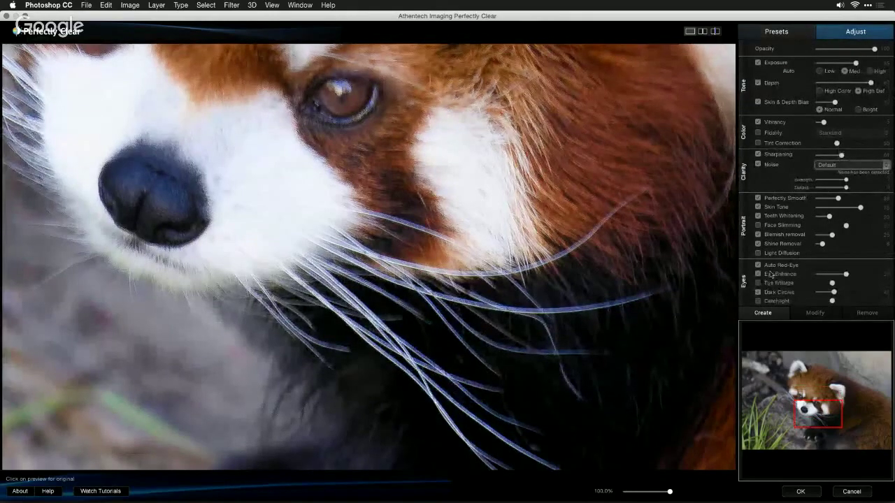
- Zoom out to the whole red panda photo at about 28% and compare the original with the corrected preview
left_click_drag(670, 493, 626, 492)
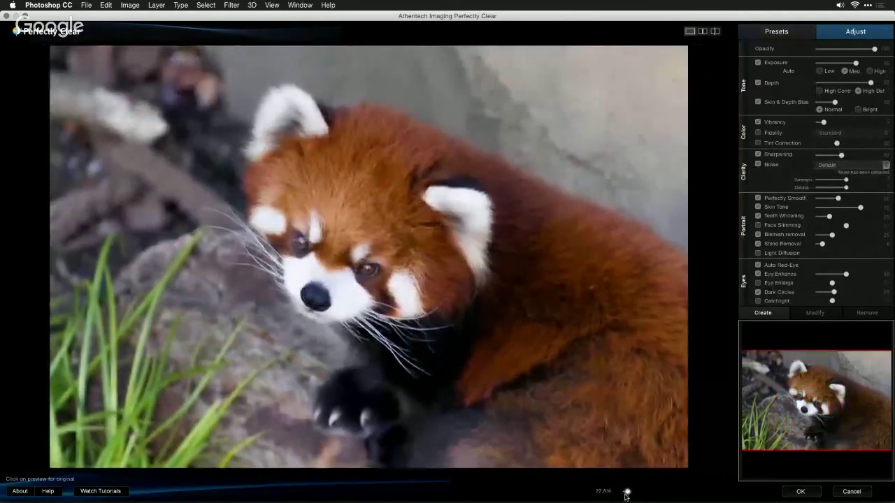
left_click(429, 251)
left_click(429, 251)
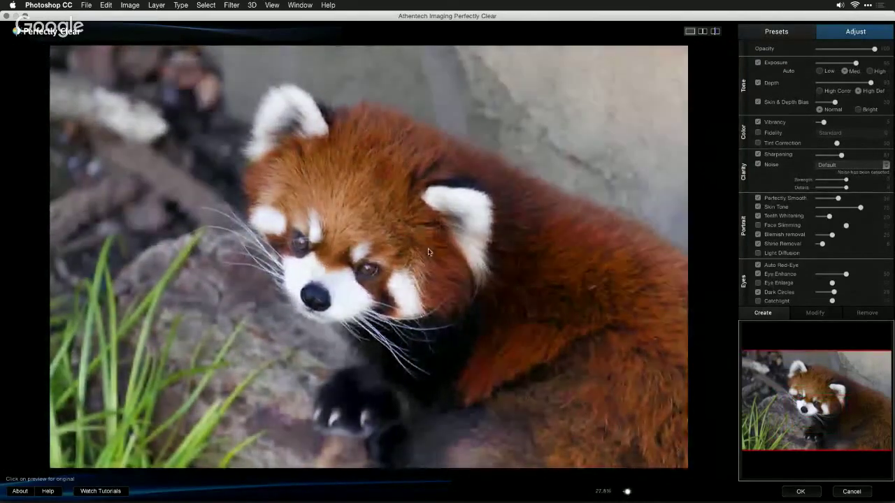
left_click(429, 251)
left_click(494, 231)
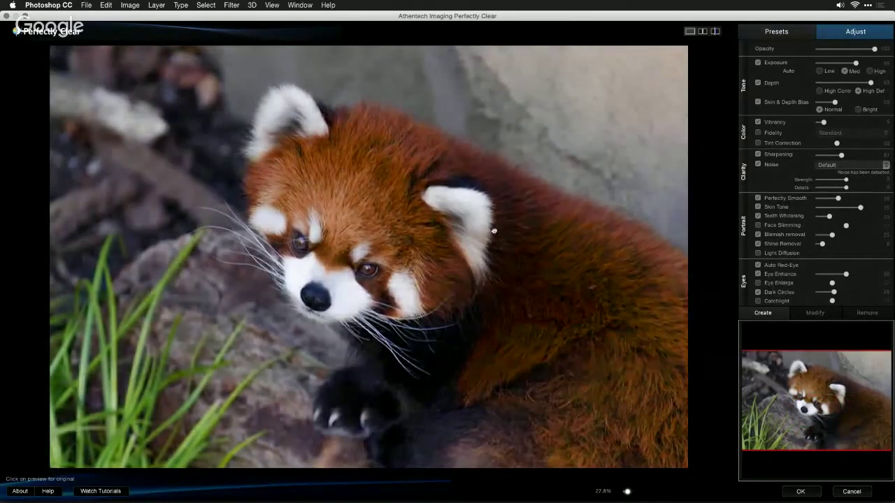
- Compare the red panda preview with the original, then raise Vibrancy to about 28 and Depth to 100
left_click_drag(494, 231, 495, 307)
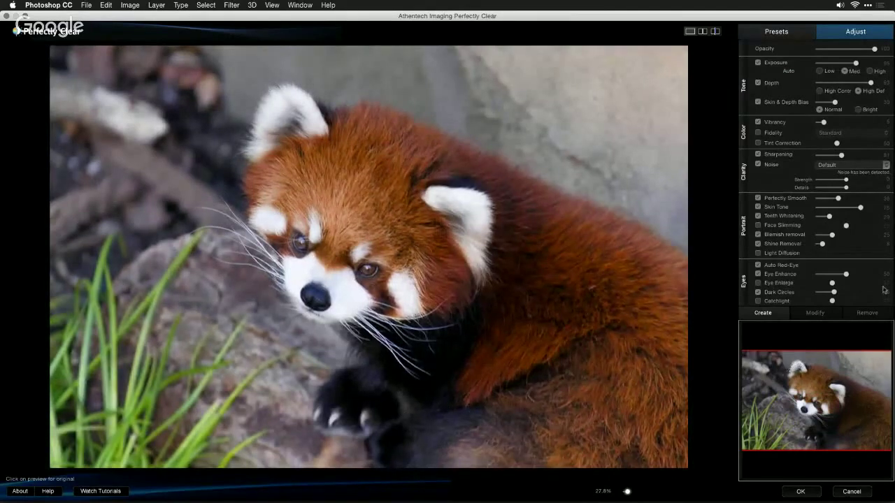
left_click_drag(823, 122, 848, 123)
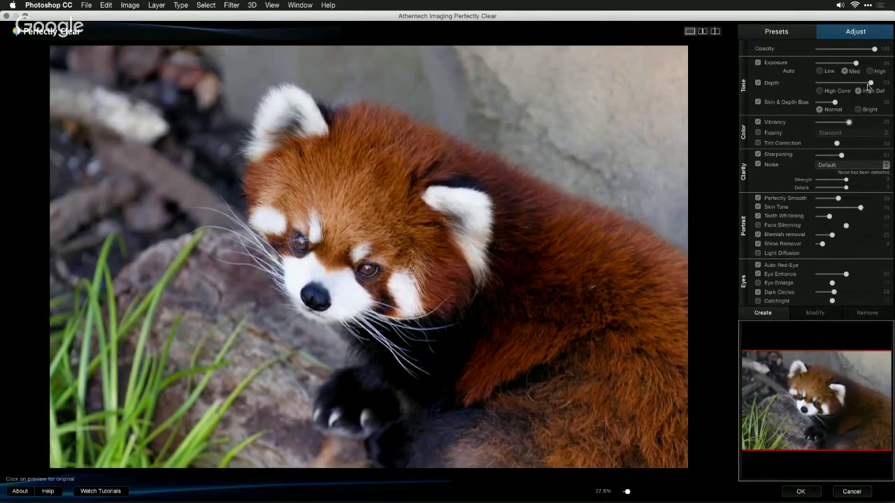
mouse_move(870, 83)
left_mouse_down()
mouse_move(844, 83)
mouse_move(873, 84)
left_mouse_up()
- Toggle the Depth correction off and on to judge its effect on the red panda, leaving it enabled
left_click(759, 84)
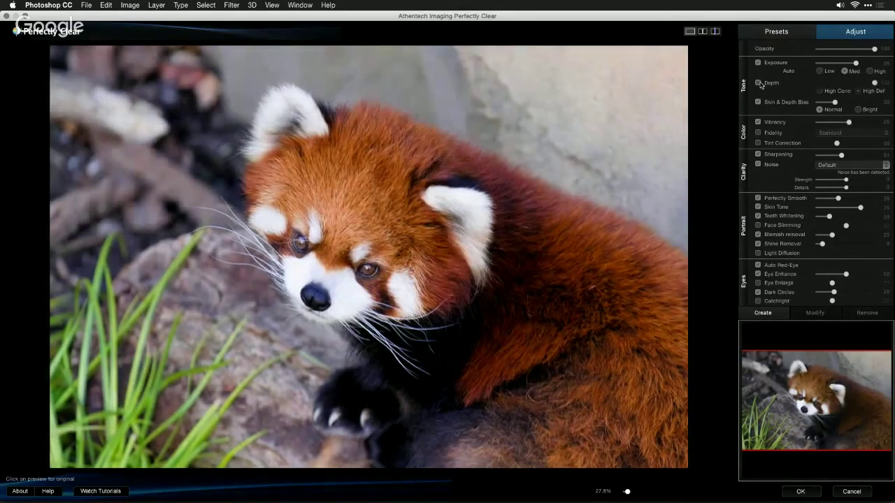
left_click(759, 83)
left_click(759, 83)
left_click(759, 84)
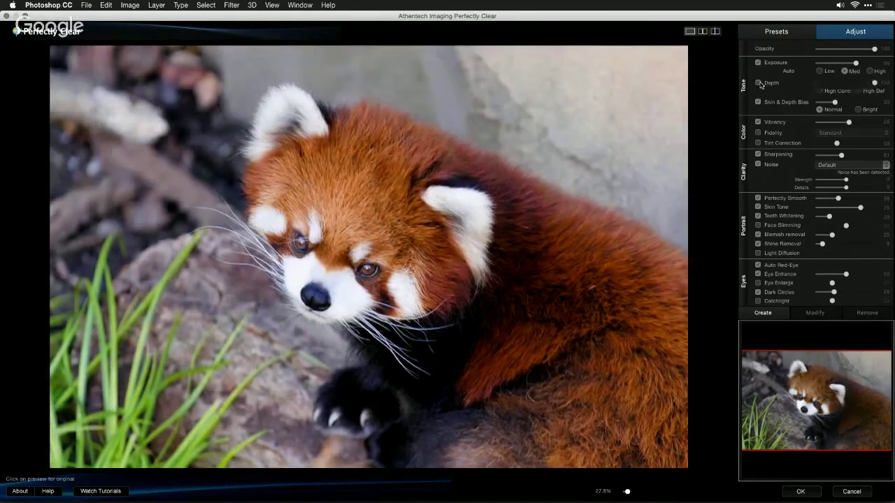
left_click(759, 84)
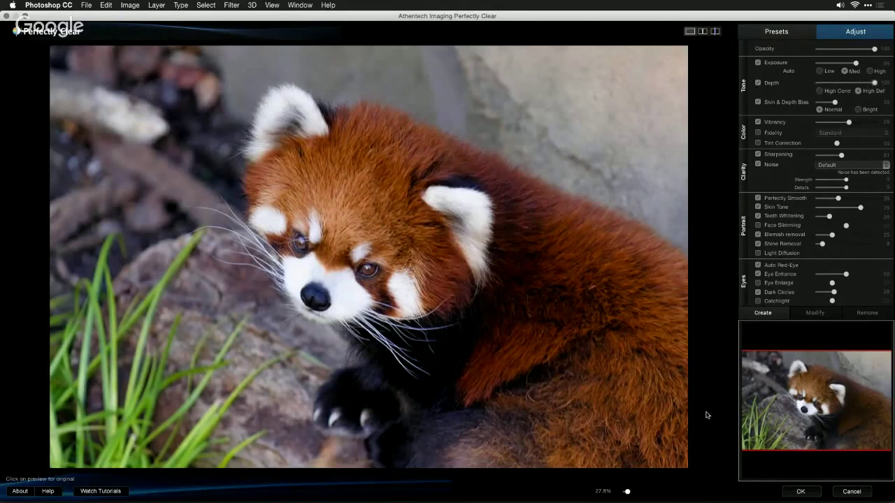
- Apply the Perfectly Clear corrections to the red panda and compare the initial history state with the filtered one
left_click(800, 492)
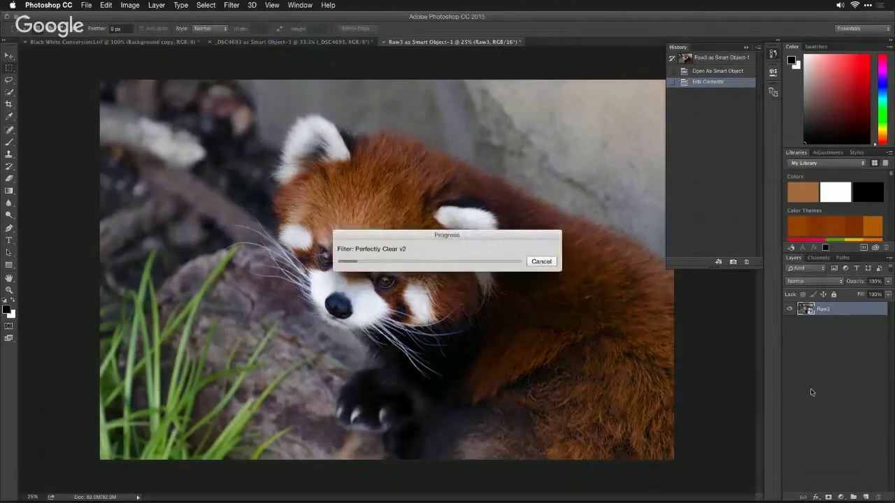
left_click(712, 58)
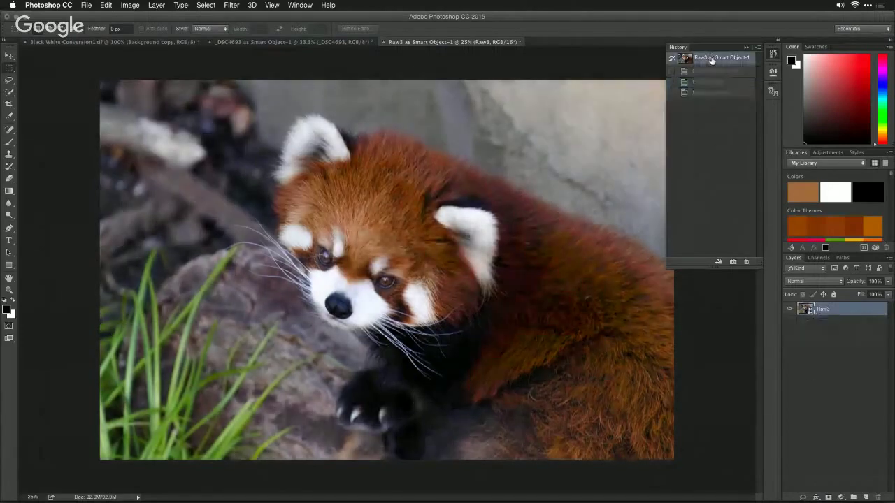
left_click(712, 93)
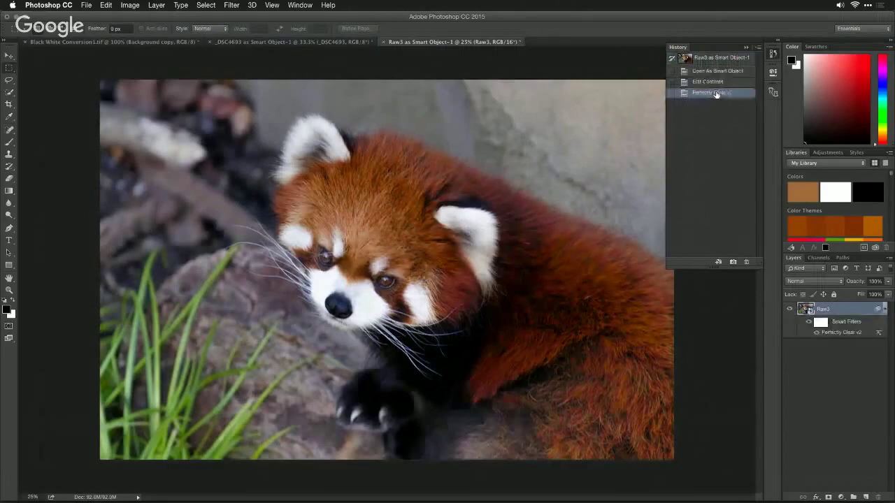
- Switch to the _DSC4693 wagon wheel photo, collapse the History panel and open the Camera Raw Filter on it
left_click(322, 42)
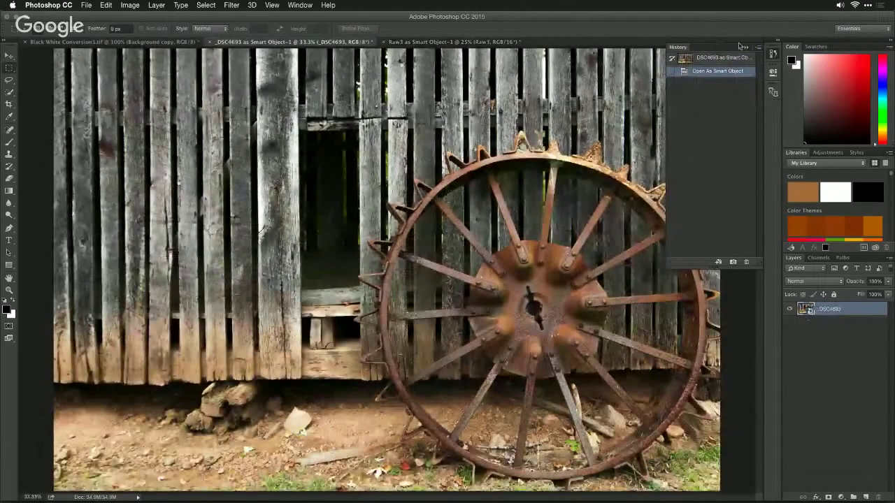
left_click(743, 47)
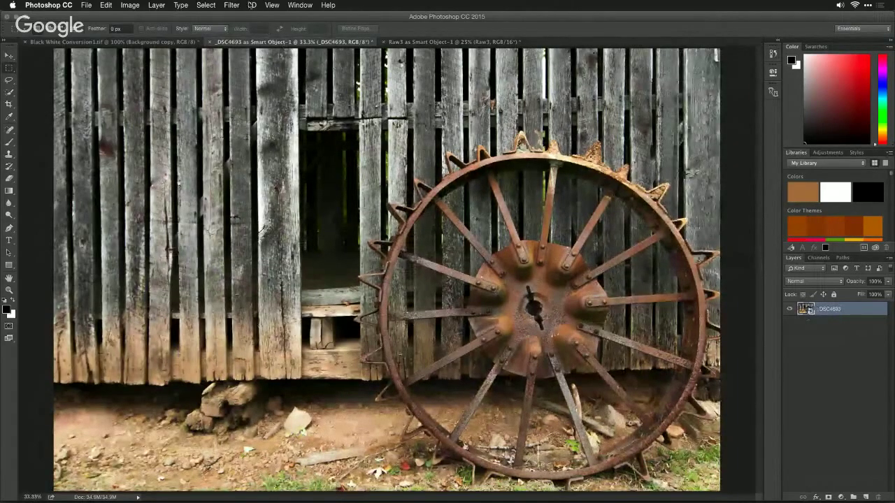
left_click(232, 5)
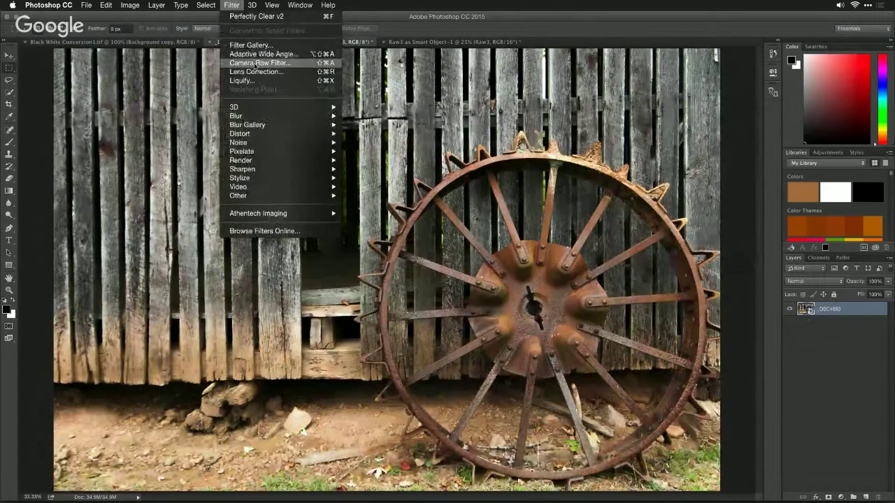
left_click(257, 66)
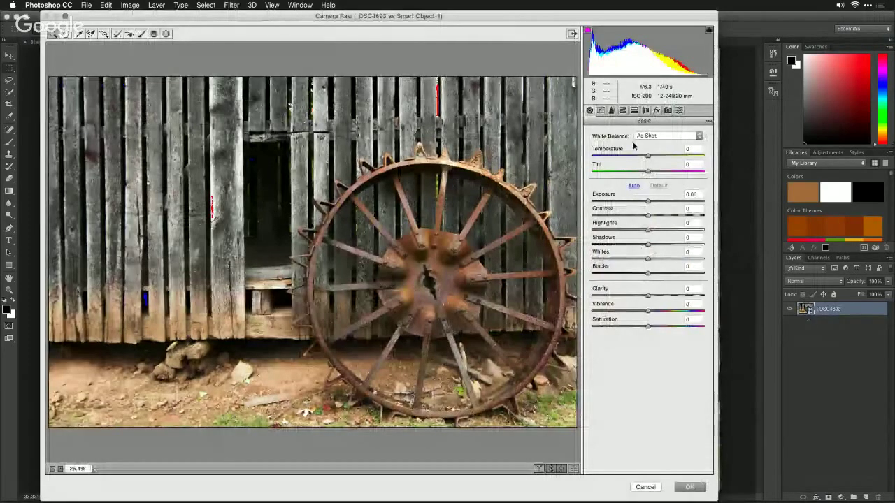
- Sharpen the wheel photo with Amount 150 and Masking 85, judging the detail at 100% zoom
left_click(612, 112)
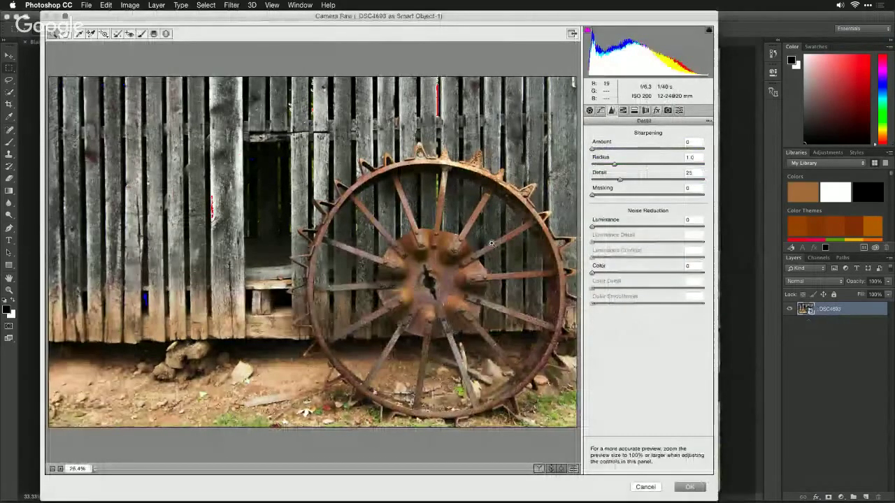
left_click(61, 469)
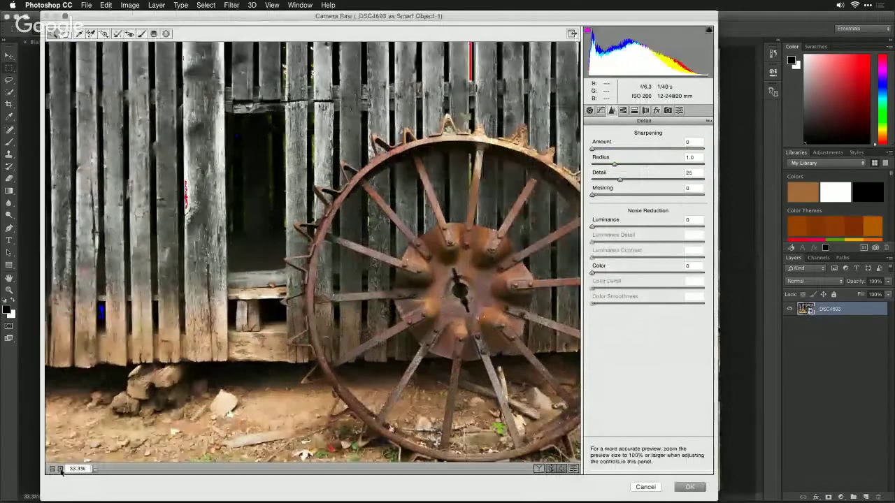
key("super+alt+0")
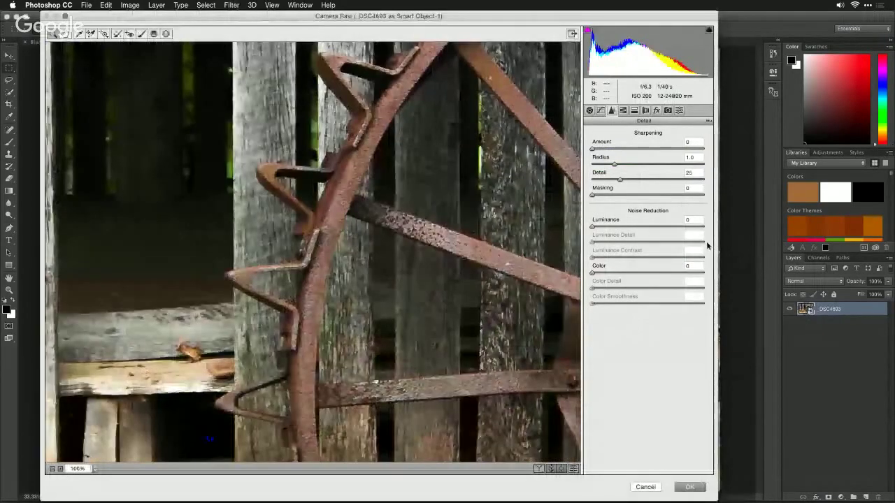
left_click(691, 148)
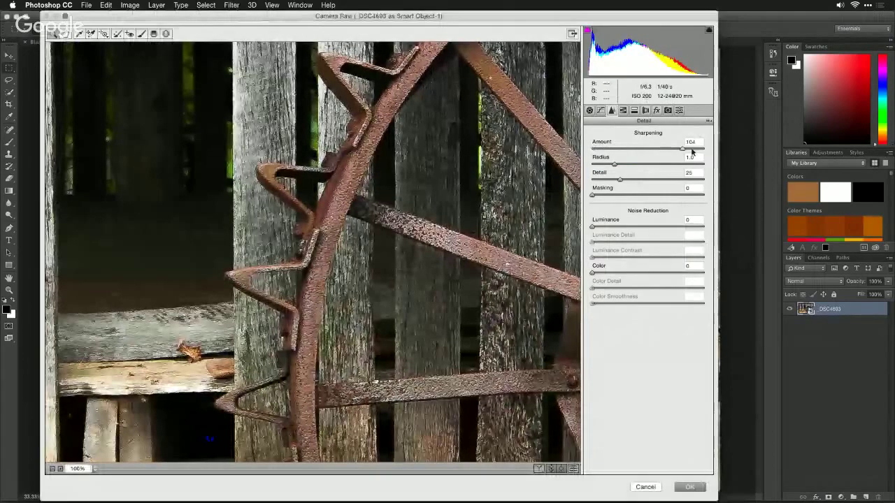
left_click_drag(691, 148, 703, 148)
left_click_drag(592, 195, 688, 197)
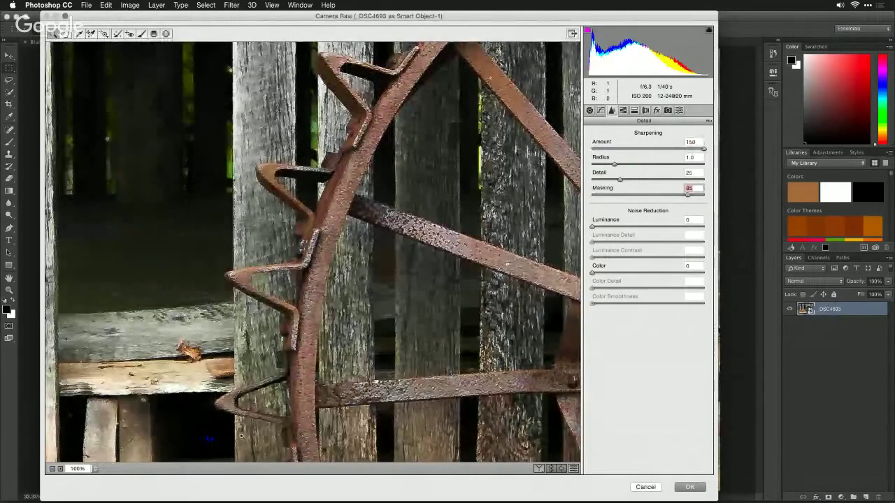
- Raise Blacks to about +43 and apply the Camera Raw Filter to the wheel photo
left_click(590, 110)
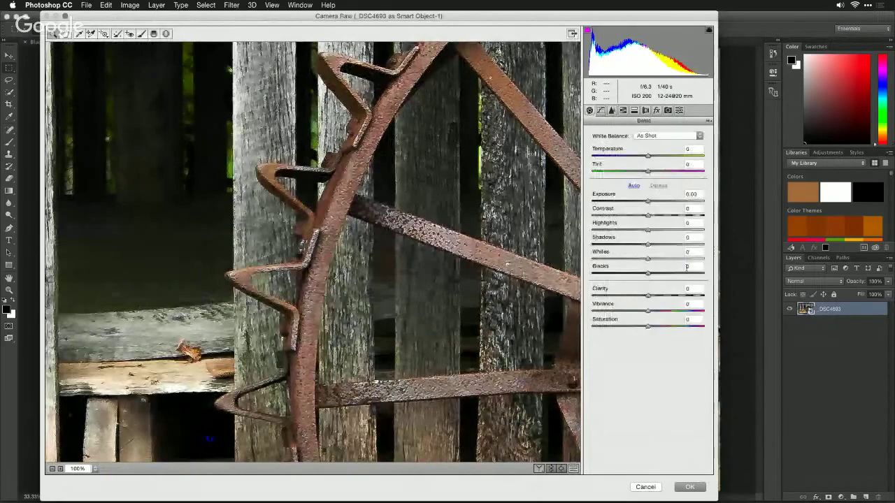
left_click_drag(650, 273, 677, 274)
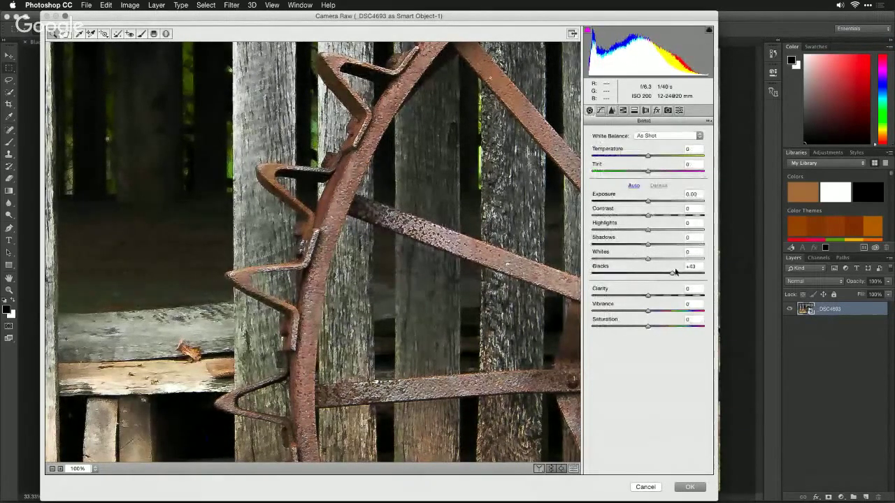
left_click(689, 487)
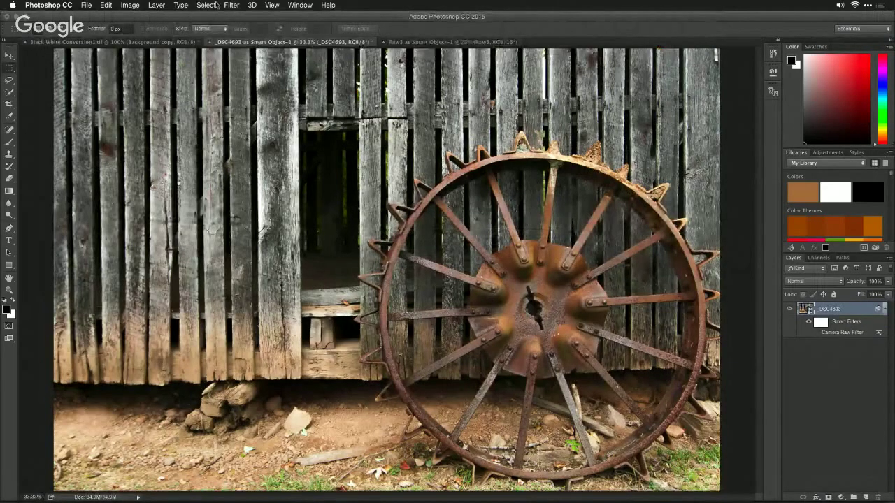
- Open the Perfectly Clear v2 filter on the wheel photo and apply its Landscapes preset
key("super+shift+a")
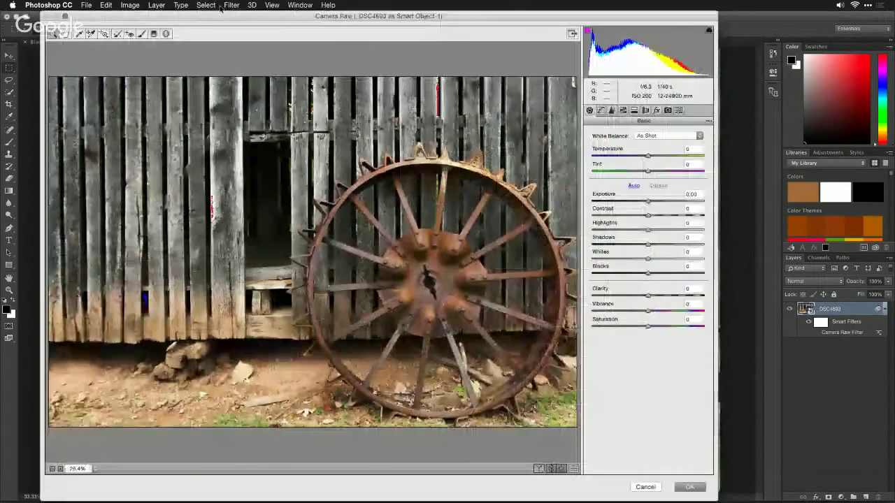
left_click(644, 486)
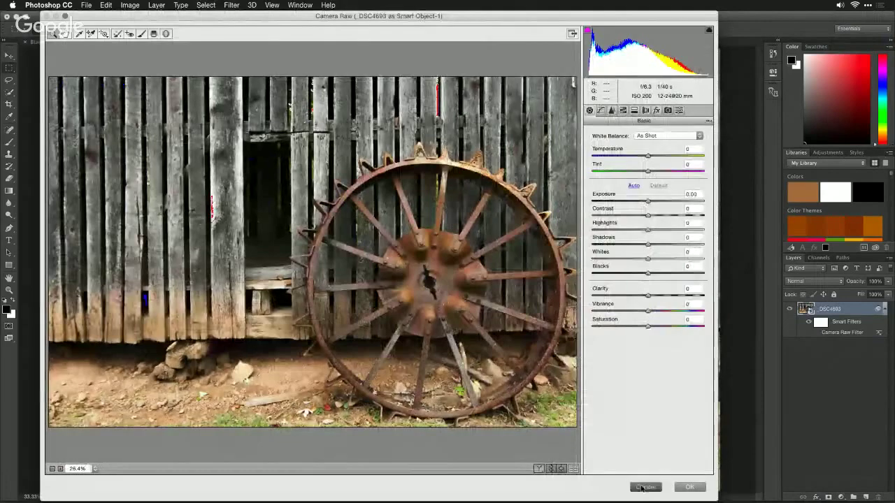
left_click(231, 5)
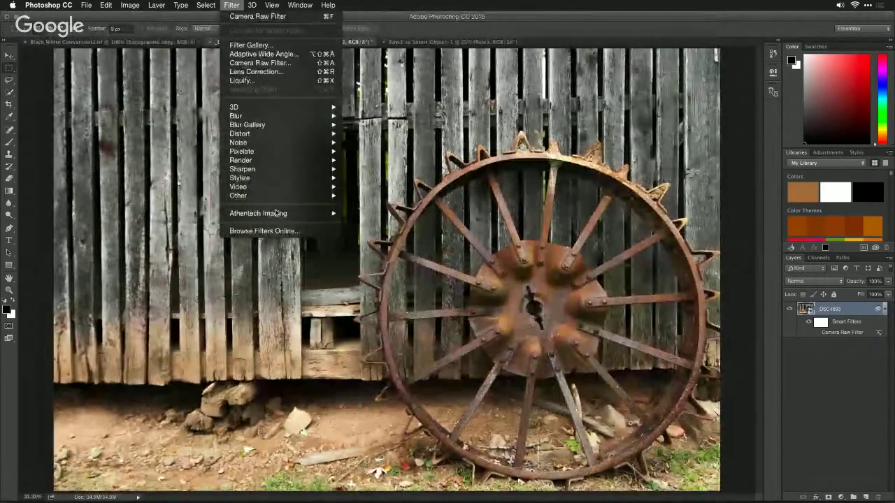
mouse_move(279, 214)
left_click(392, 213)
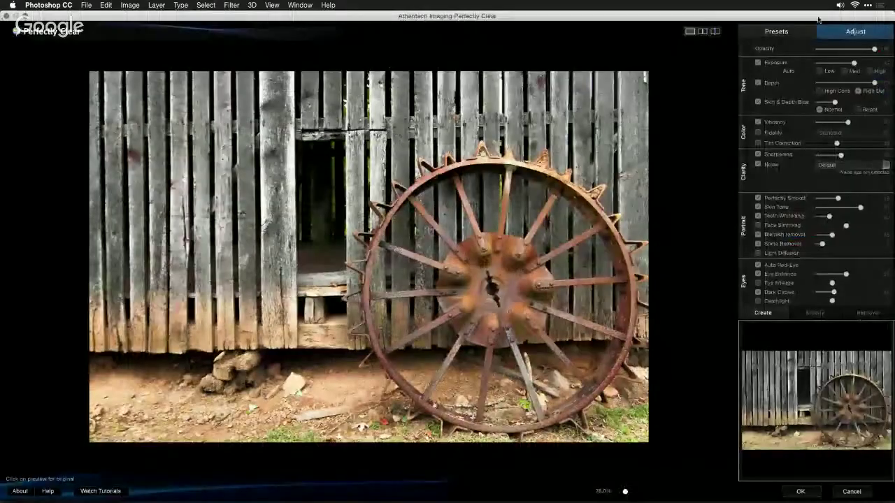
left_click(794, 31)
left_click(846, 227)
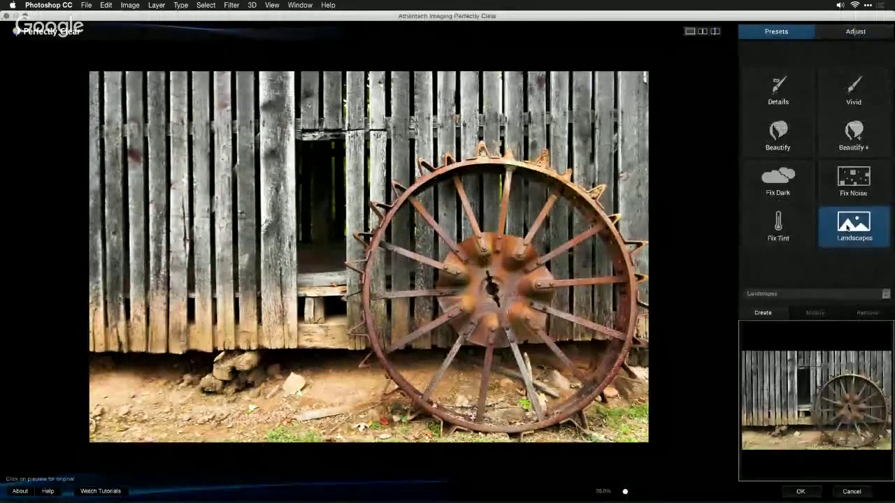
- Compare the original wheel photo with the Landscapes-corrected preview several times
left_click(536, 243)
left_click(536, 243)
left_click(536, 243)
left_click(536, 243)
left_click(537, 244)
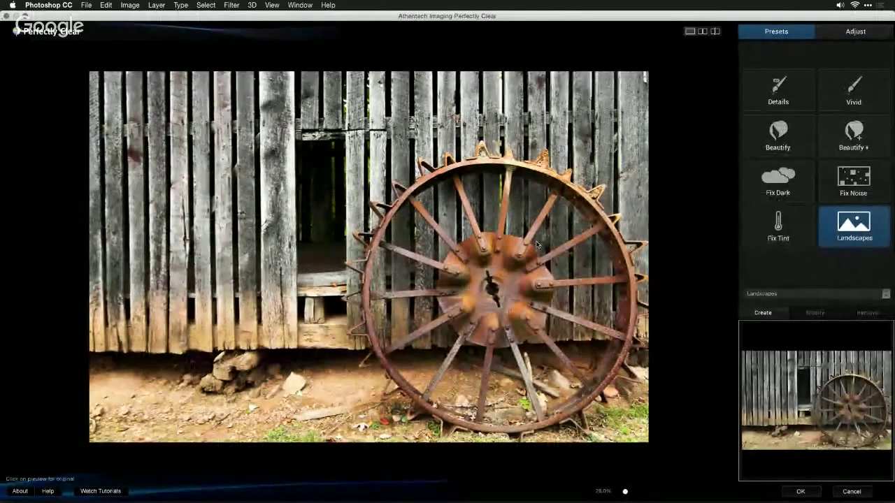
left_click(536, 243)
left_click(536, 242)
left_click(510, 372)
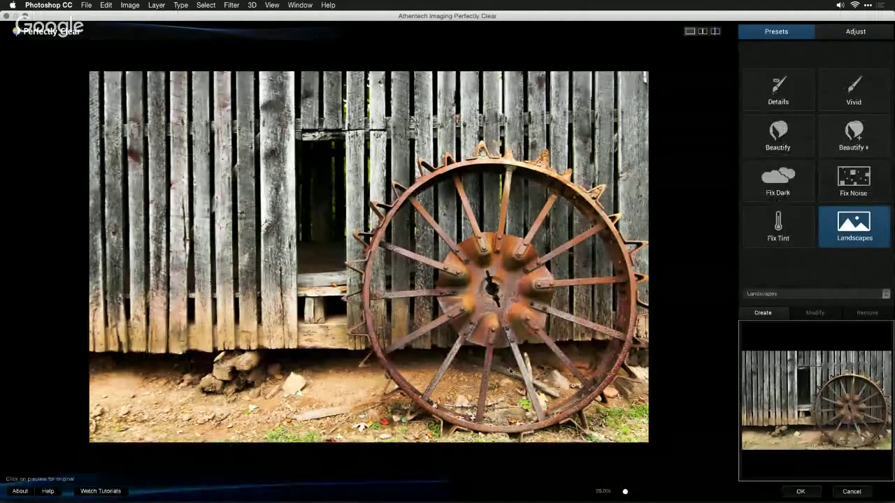
- Lower the wheel photo's Exposure slightly, raise Vibrancy close to its maximum and set Fidelity to Standard
left_click(859, 33)
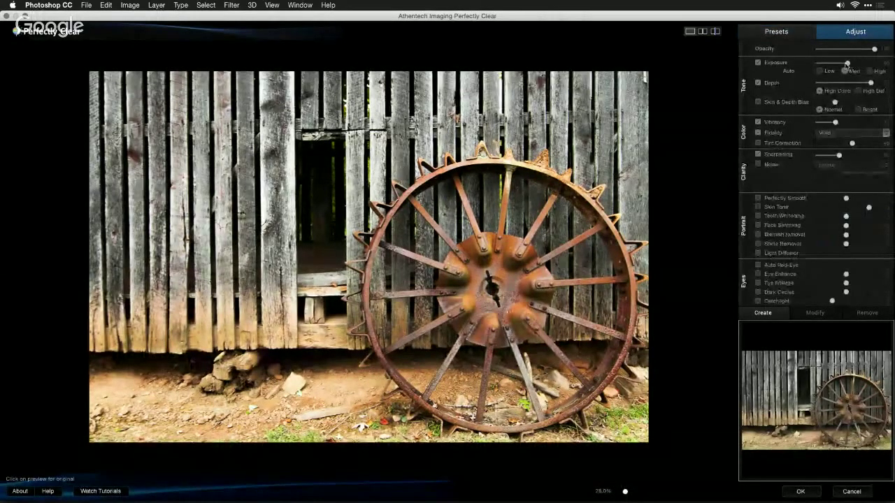
left_click_drag(843, 65, 842, 65)
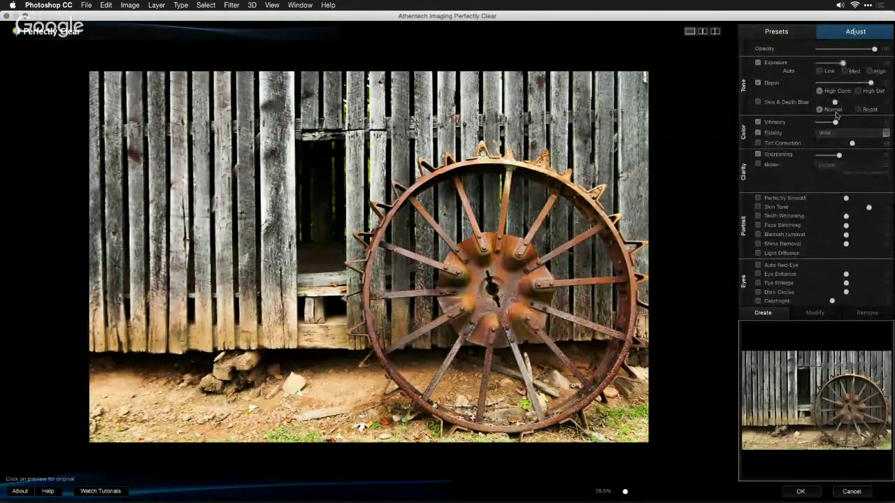
left_click_drag(835, 122, 865, 127)
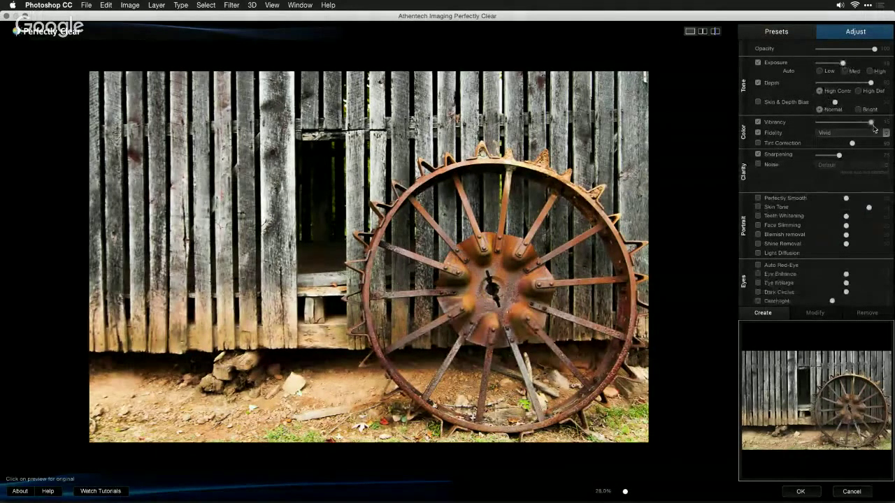
left_click(868, 134)
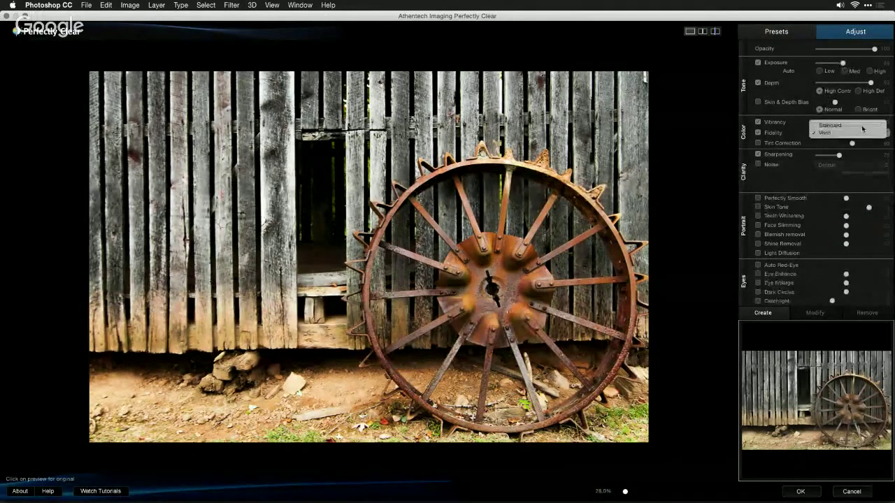
left_click(863, 127)
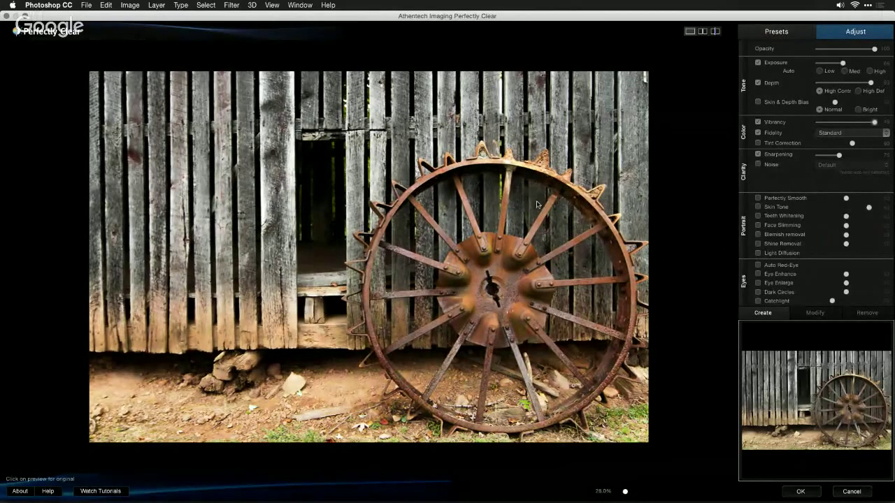
- Apply the Perfectly Clear corrections to the wheel photo and show the History panel
left_click(801, 492)
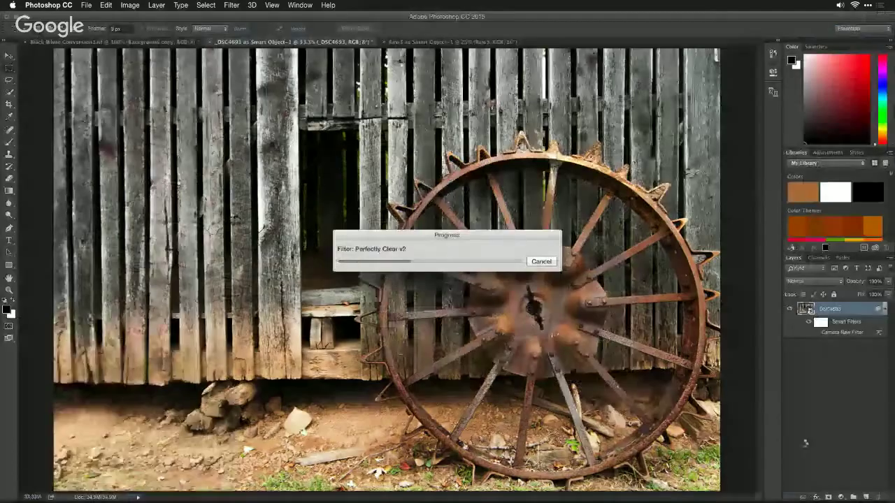
left_click(298, 5)
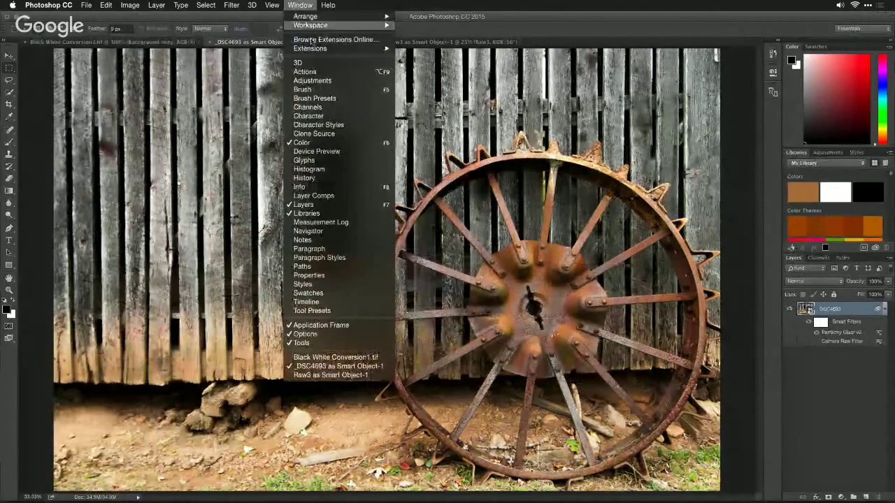
left_click(342, 177)
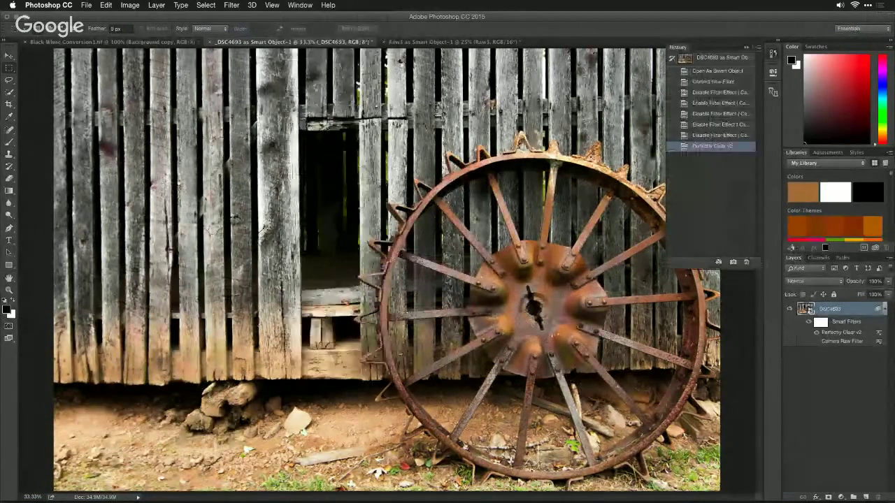
- Revert the wheel photo to its opening history snapshot and preview its raw settings reset to Default, cancelling the raw changes
left_click(726, 60)
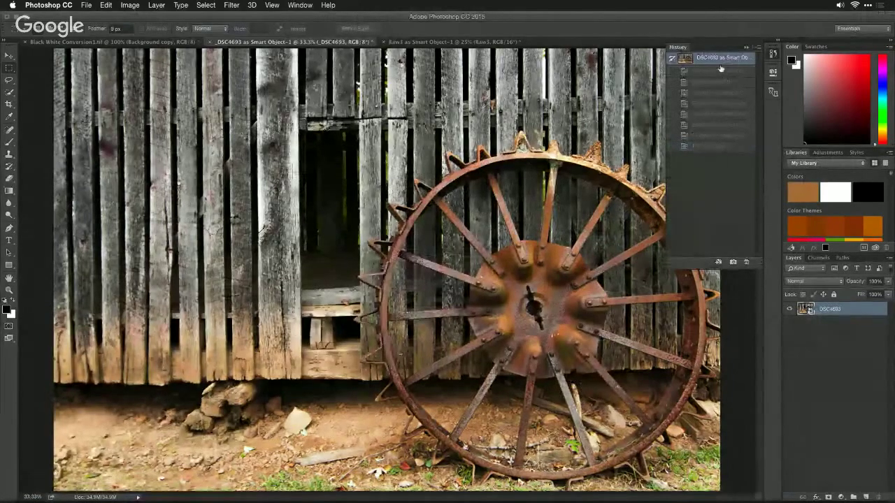
double_click(809, 311)
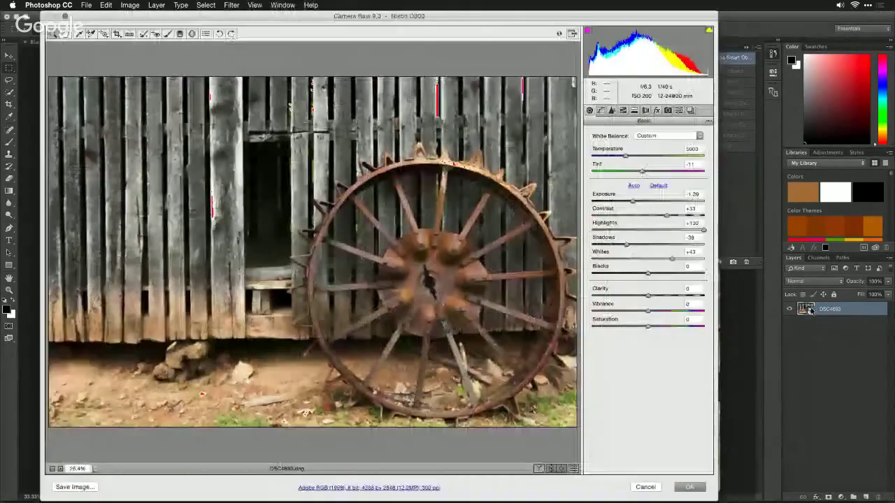
left_click(665, 188)
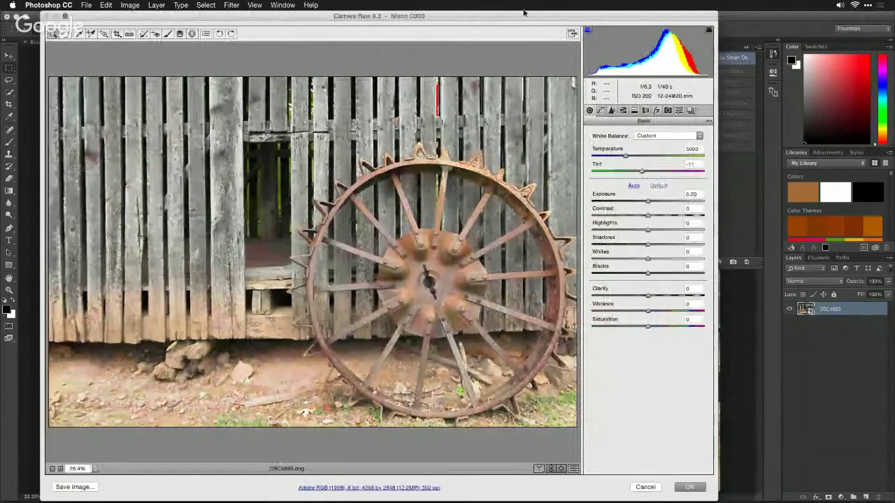
left_click_drag(530, 14, 106, 32)
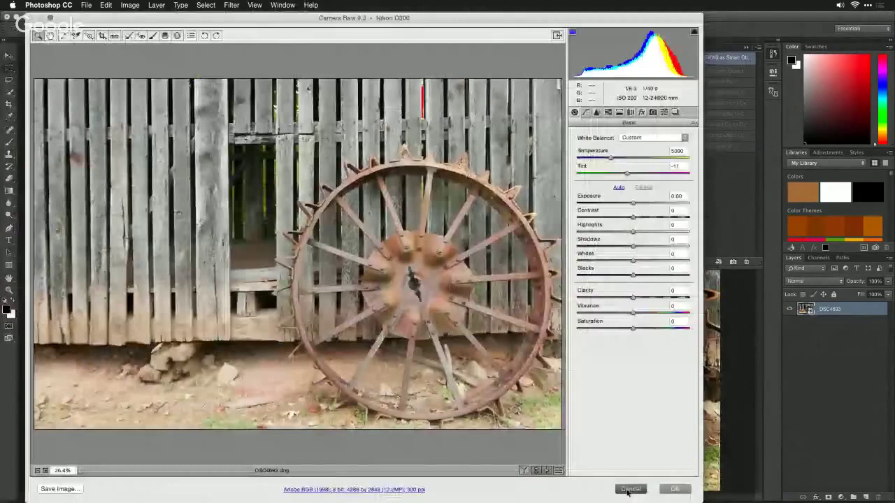
left_click(631, 488)
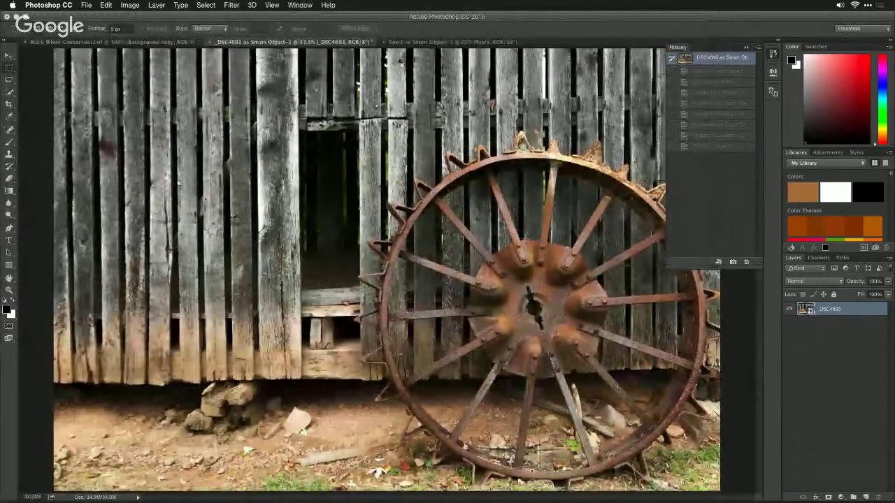
key("super+Tab")
key("super+Tab")
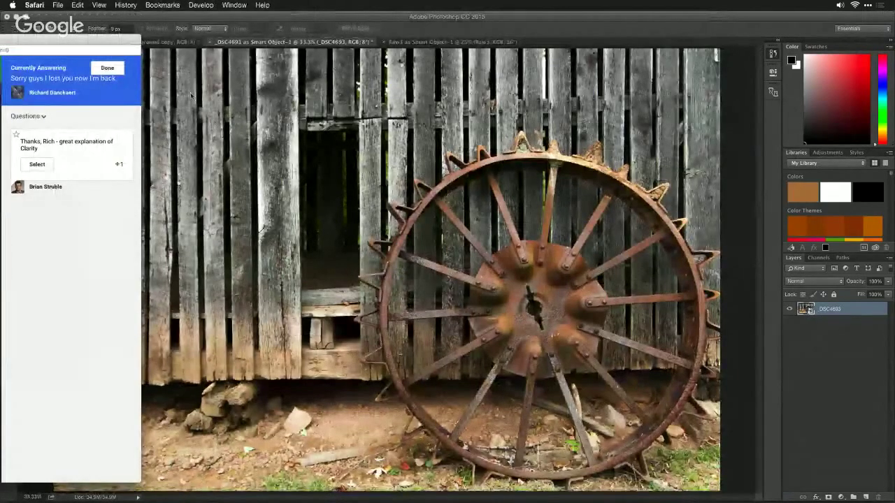
left_click(252, 136)
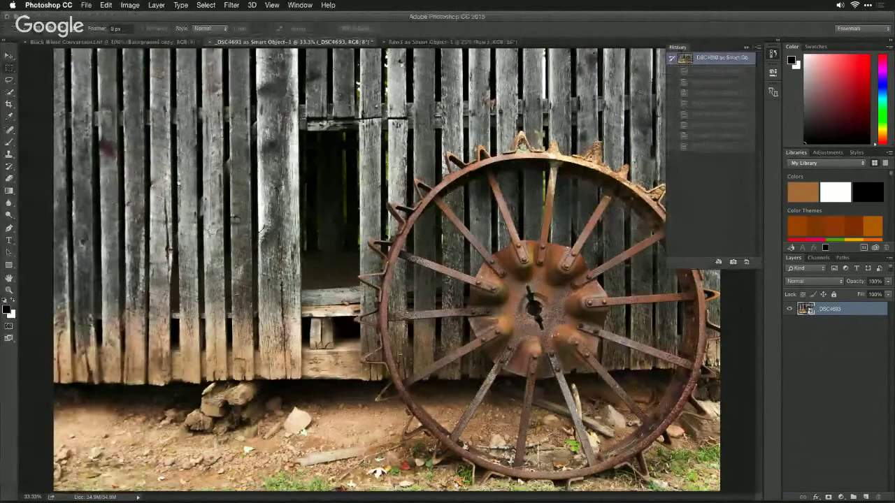
- Switch to Adobe Bridge, select Original.jpg in the Webinar folder and view it full screen
key("super+Tab")
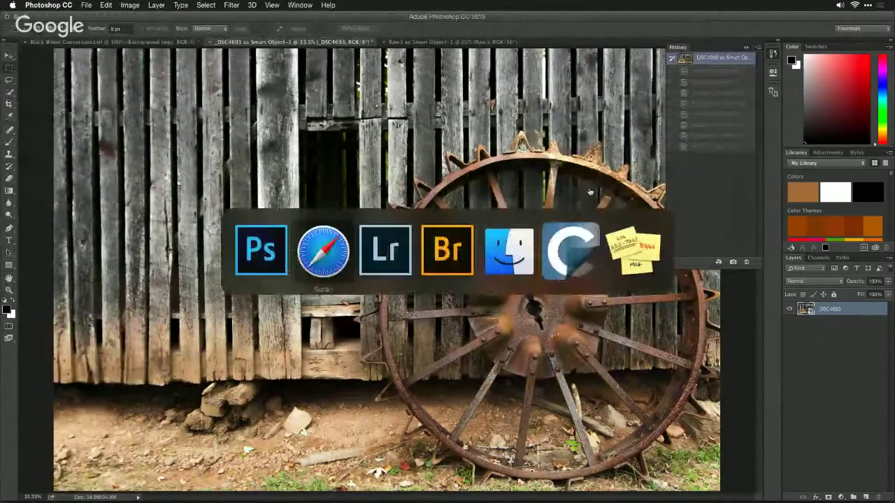
left_click(458, 249)
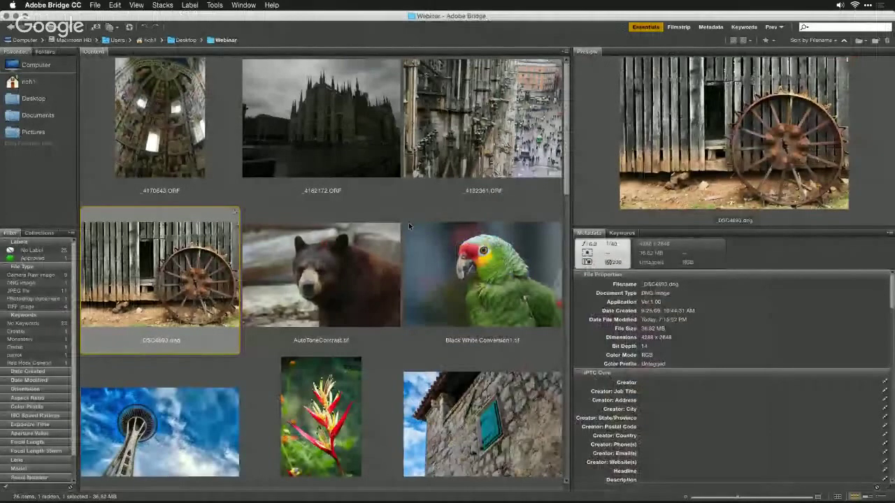
scroll(408, 222, "down", 5)
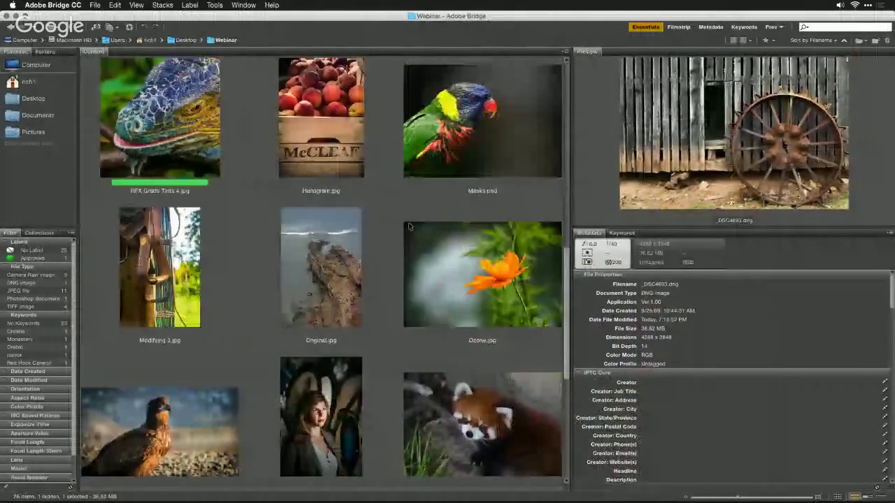
left_click(332, 266)
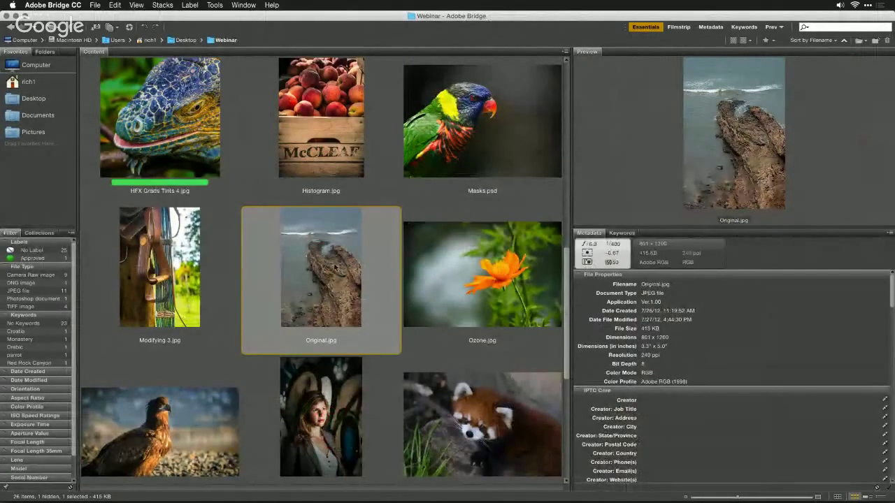
key("space")
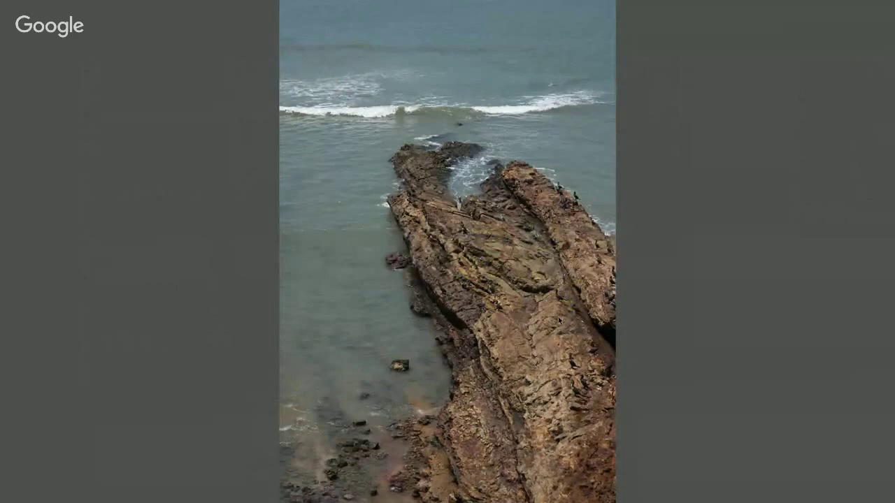
key("space")
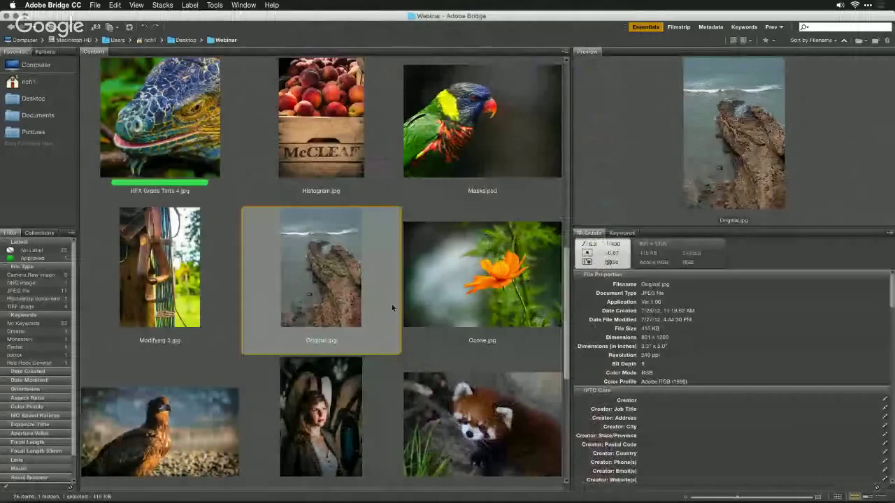
- Open Original.jpg with Adobe Photoshop CC 2015 and convert its Background layer to a smart object
right_click(342, 263)
mouse_move(375, 278)
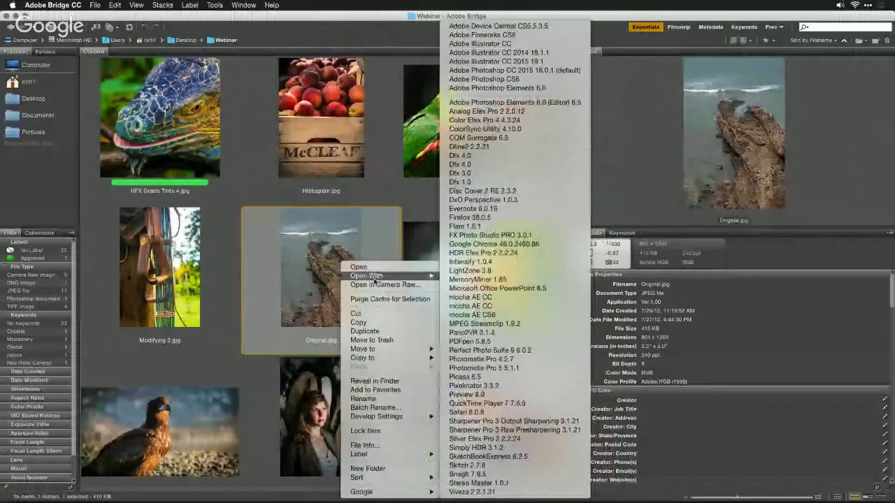
left_click(514, 70)
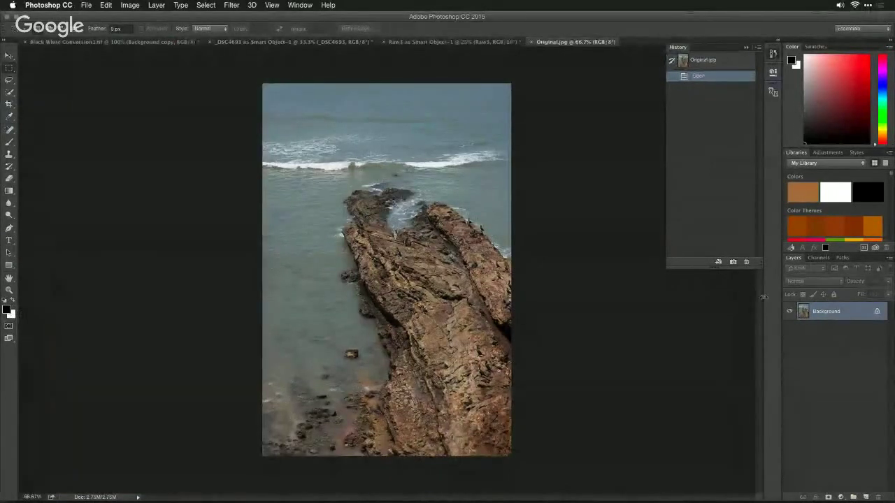
right_click(825, 313)
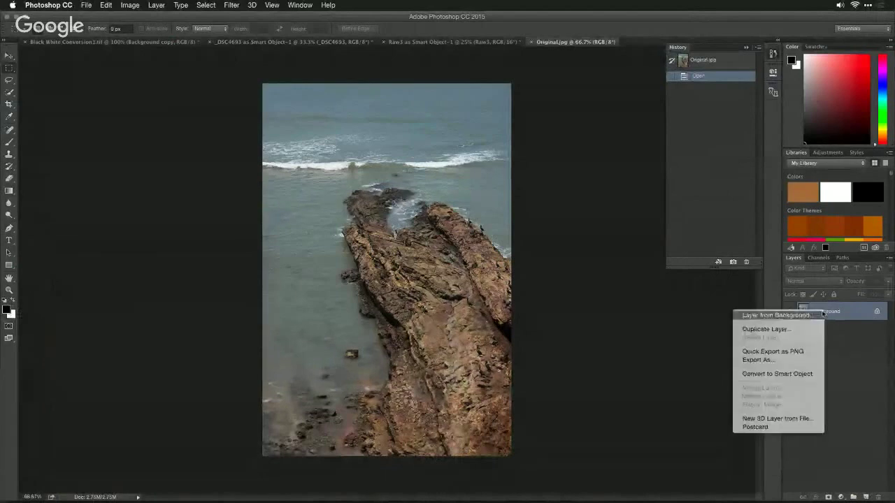
left_click(807, 377)
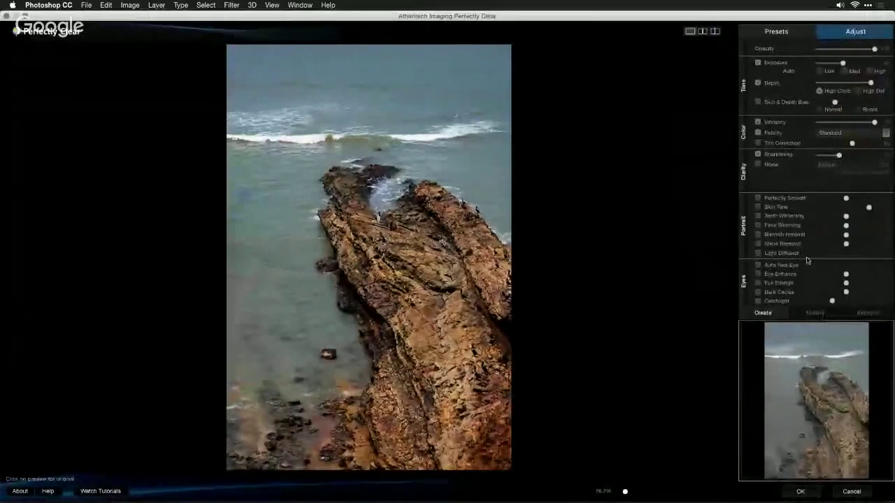
- Apply the Landscapes preset of Perfectly Clear v2 to the rocky coast photo and compare it repeatedly with the original
left_click(760, 33)
left_click(854, 221)
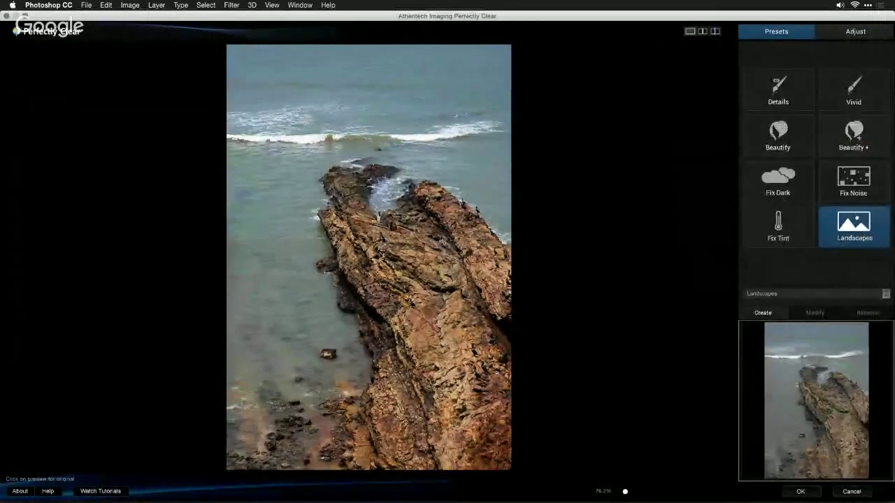
left_click(380, 256)
left_click(380, 256)
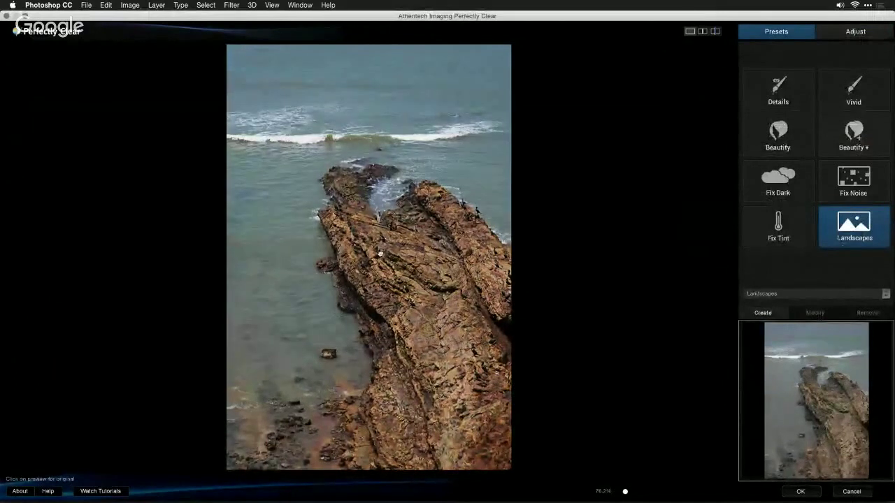
left_click(274, 272)
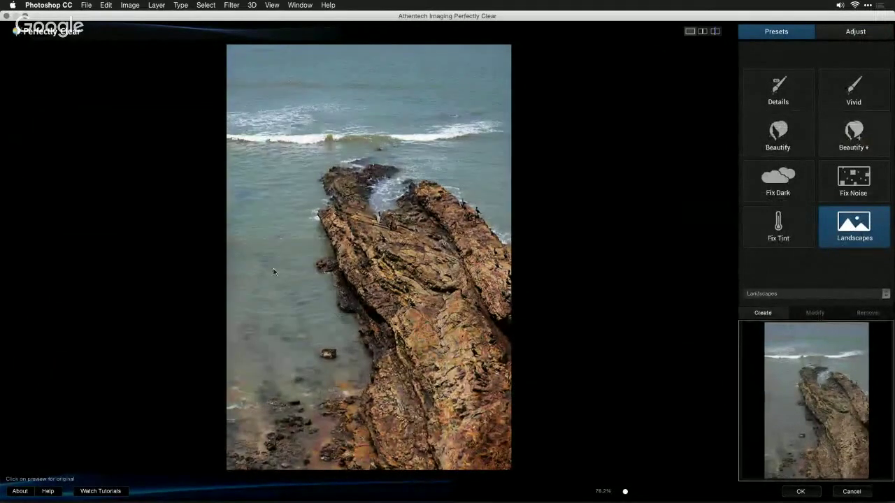
left_click(274, 272)
left_click(431, 401)
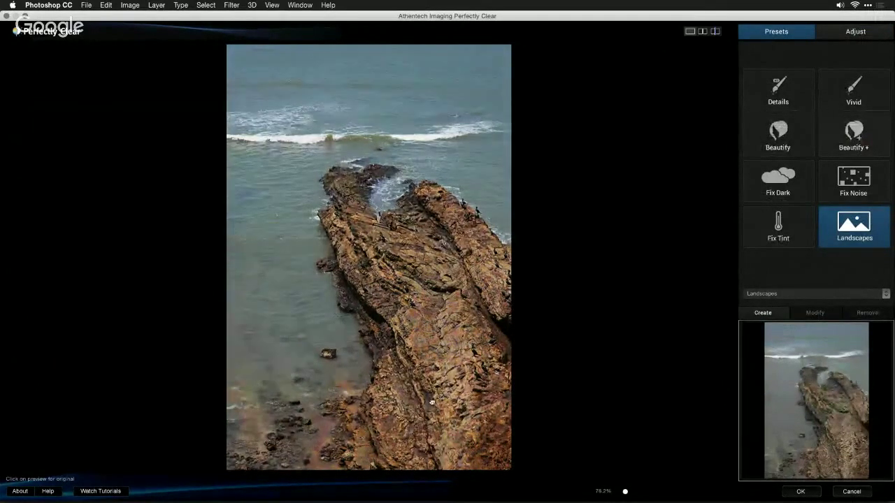
left_click(431, 401)
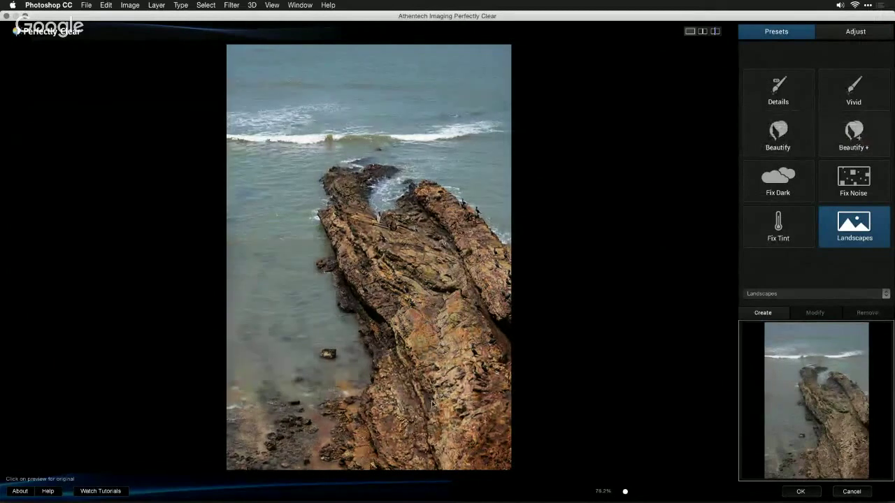
left_click(475, 369)
- Lower Sharpening slightly, enable Default Noise correction, raise Vibrancy and apply the Perfectly Clear corrections to the coast photo
left_click(858, 35)
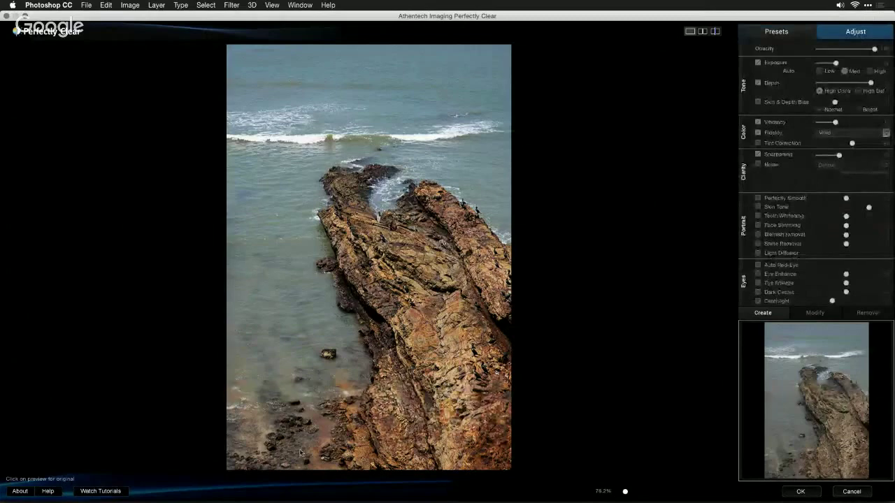
scroll(301, 453, "up", 2)
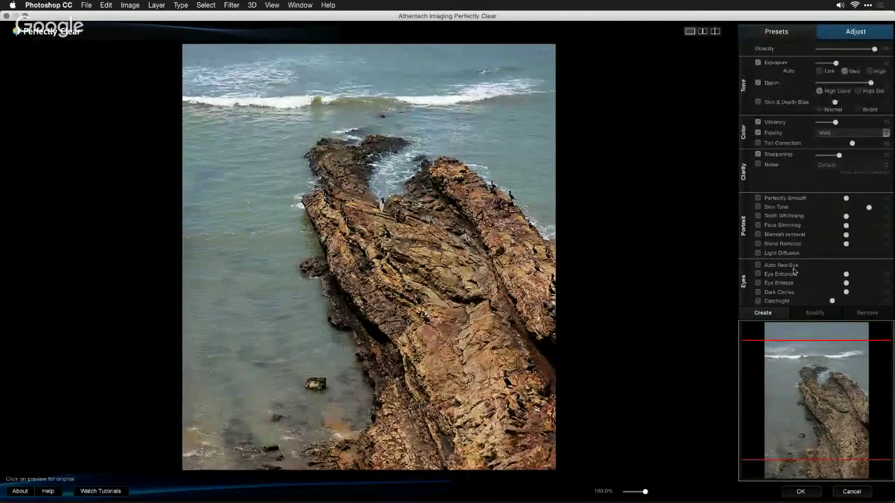
mouse_move(839, 155)
left_mouse_down()
mouse_move(876, 156)
mouse_move(830, 157)
left_mouse_up()
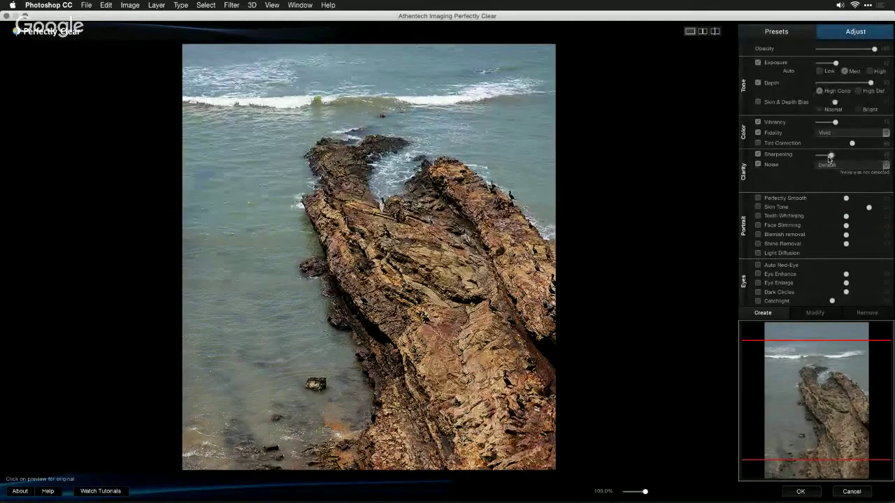
left_click_drag(835, 123, 848, 122)
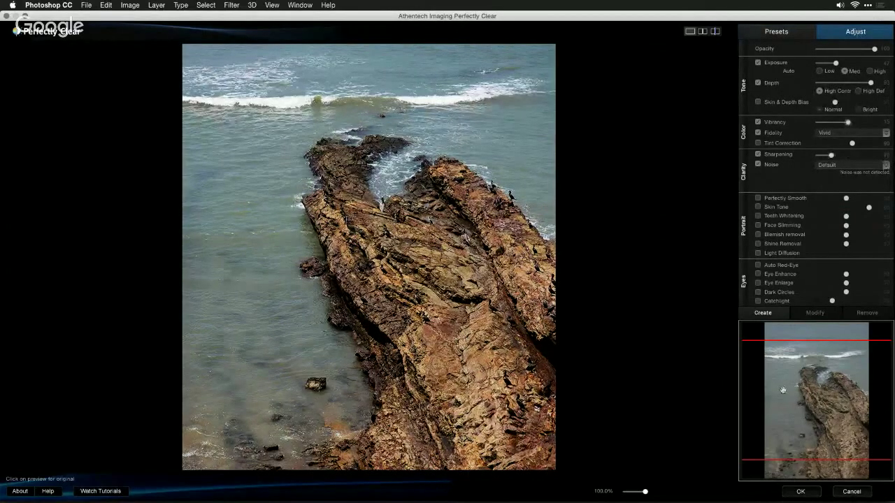
left_click(802, 493)
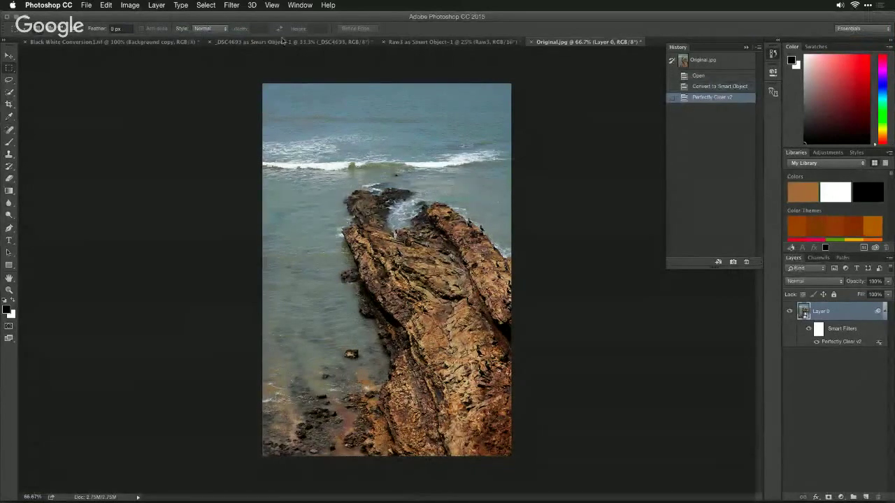
- Add a Gaussian Blur smart filter with a 17.6-pixel radius to the coast photo
left_click(232, 6)
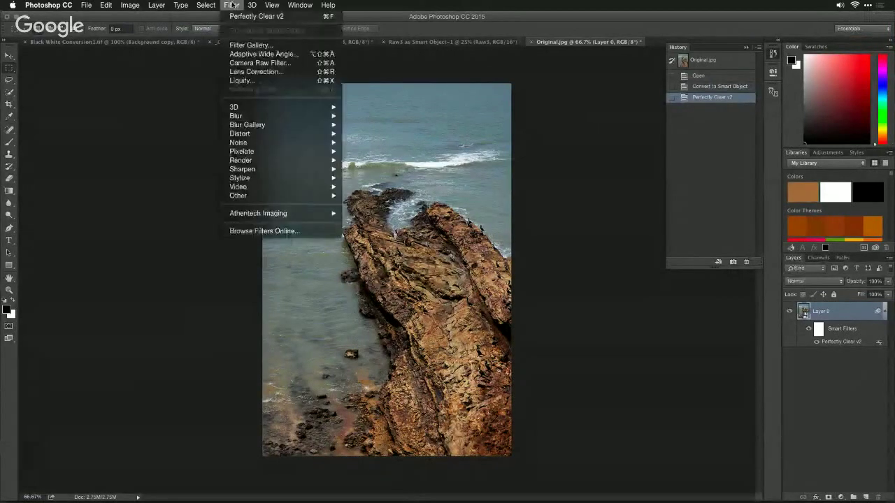
mouse_move(264, 118)
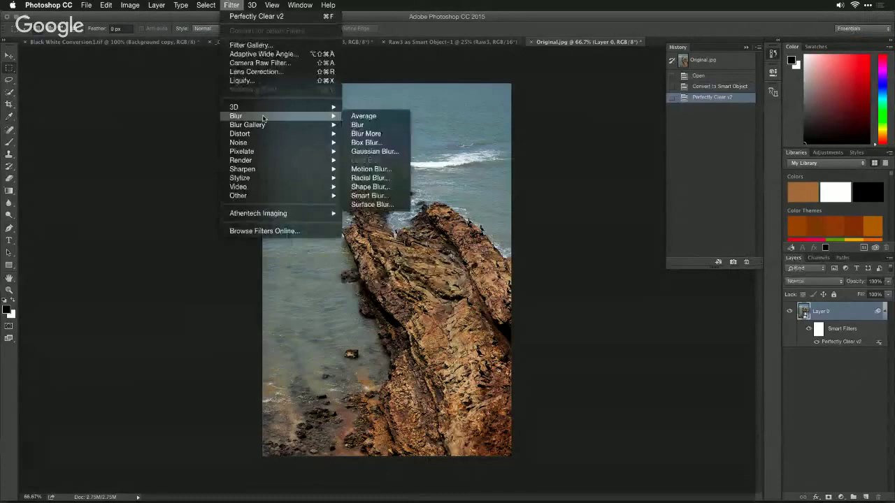
left_click(356, 152)
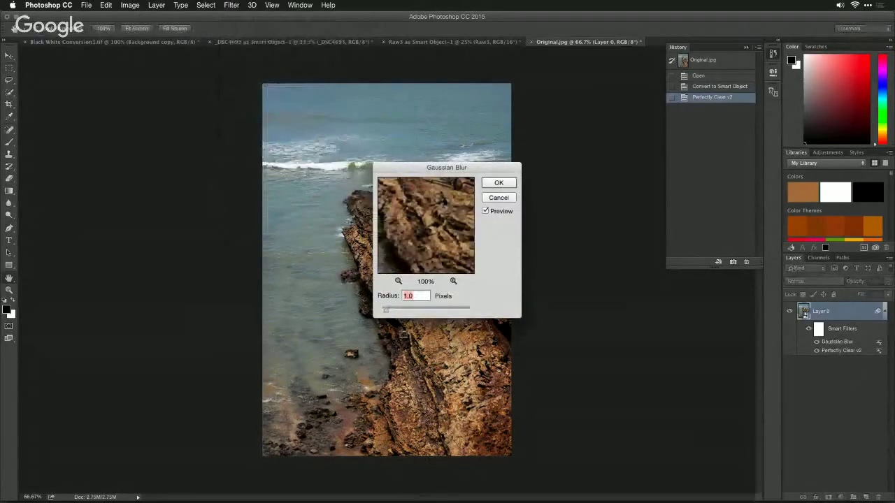
left_click_drag(398, 312, 420, 312)
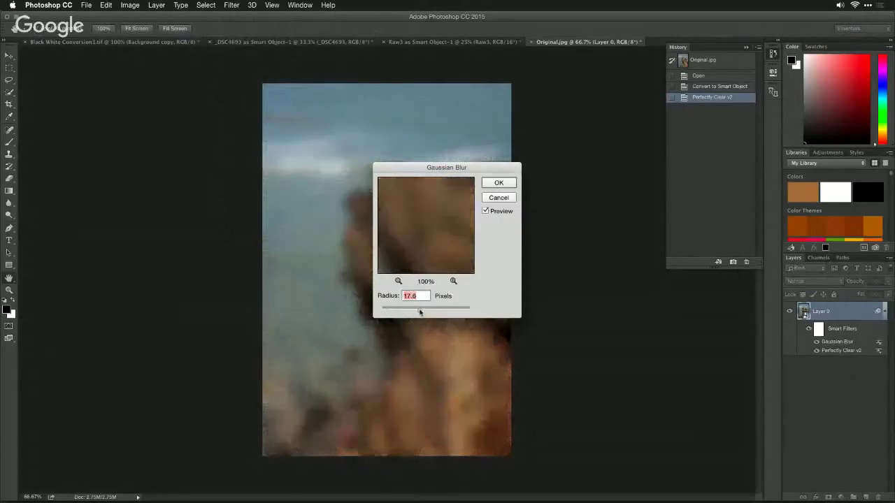
left_click(497, 184)
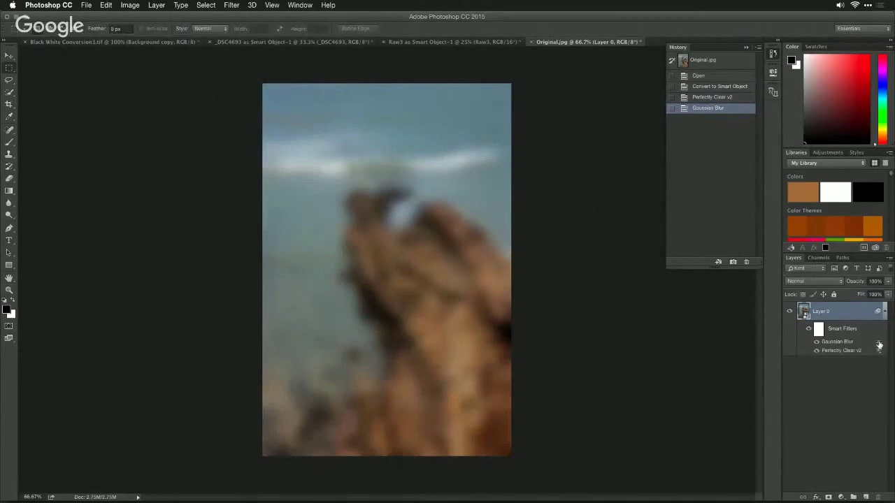
- Set the Gaussian Blur smart filter's blend mode to Soft Light and compare the photo with and without the filter
double_click(879, 344)
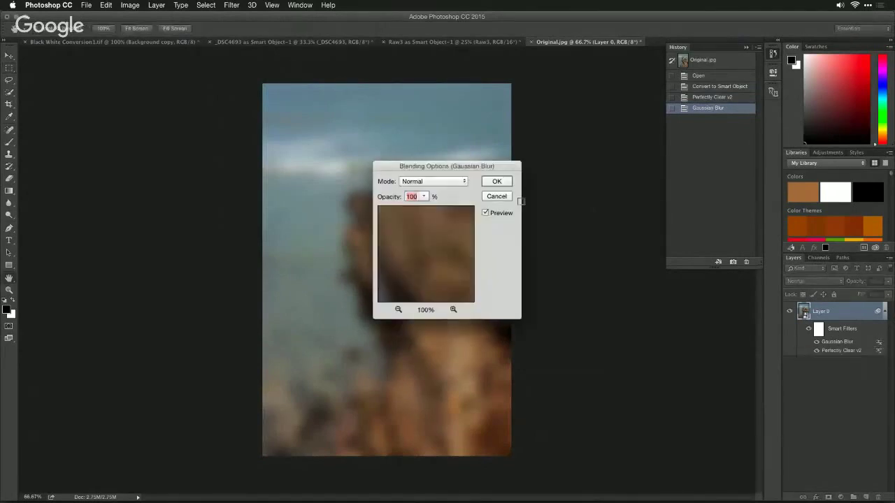
left_click(453, 182)
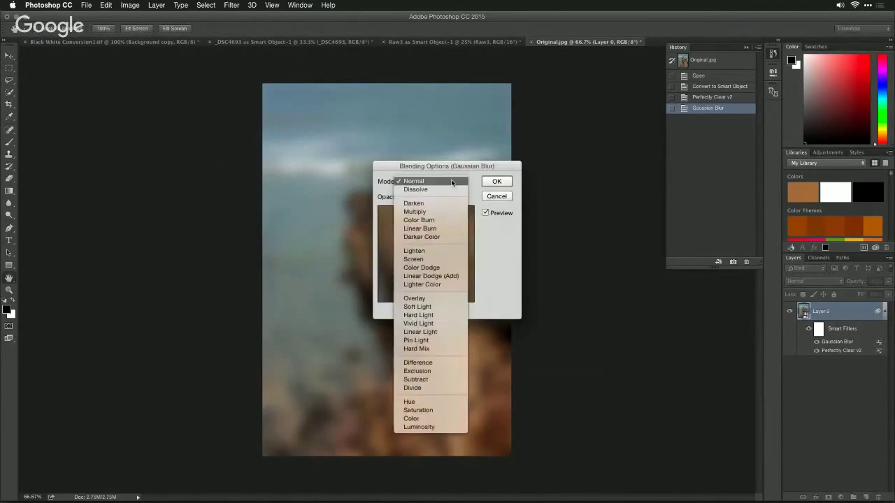
left_click(447, 307)
left_click_drag(469, 170, 625, 135)
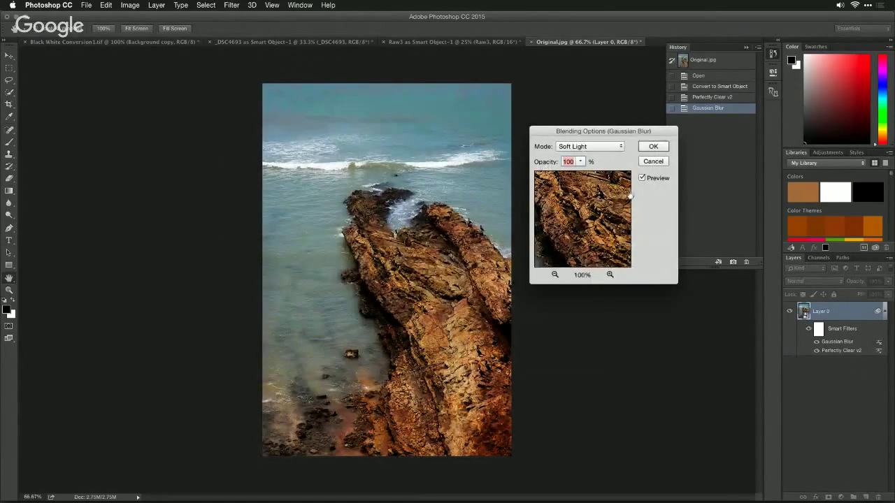
left_click(653, 146)
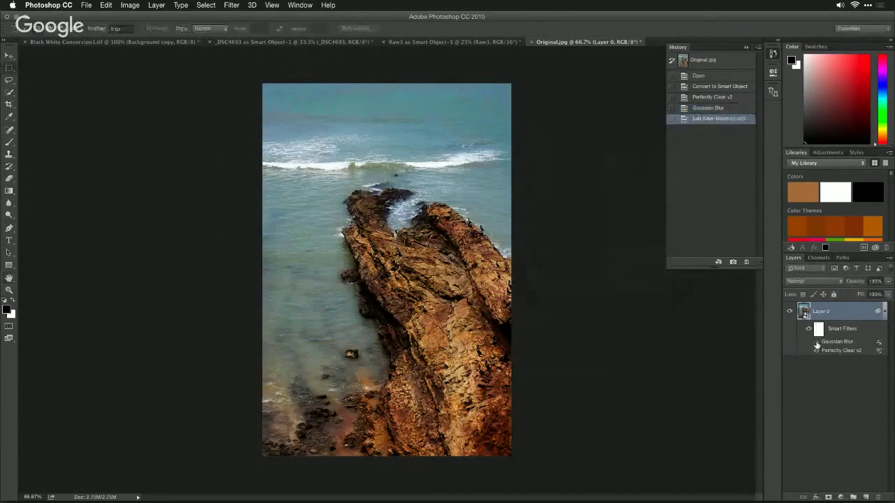
left_click(816, 344)
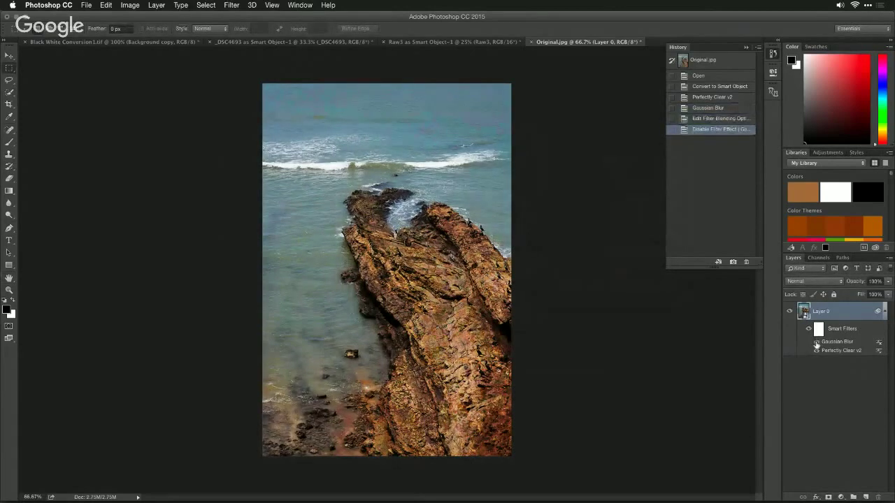
left_click(816, 344)
left_click(815, 344)
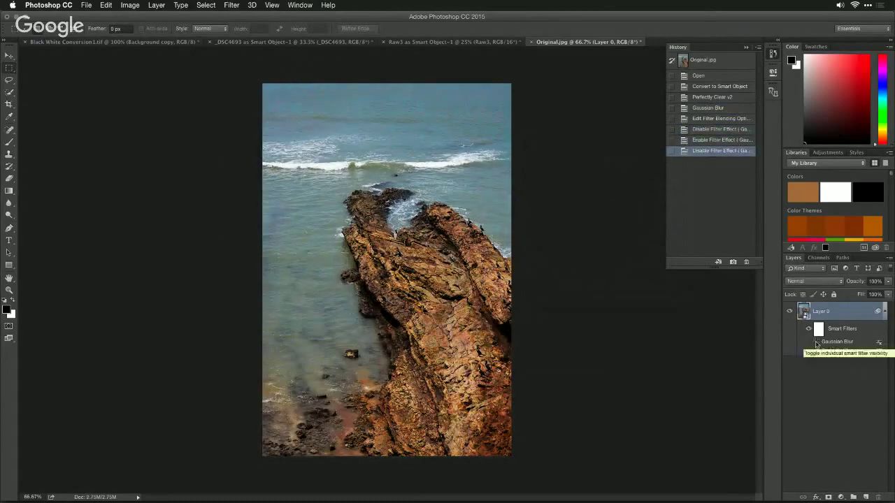
left_click(816, 344)
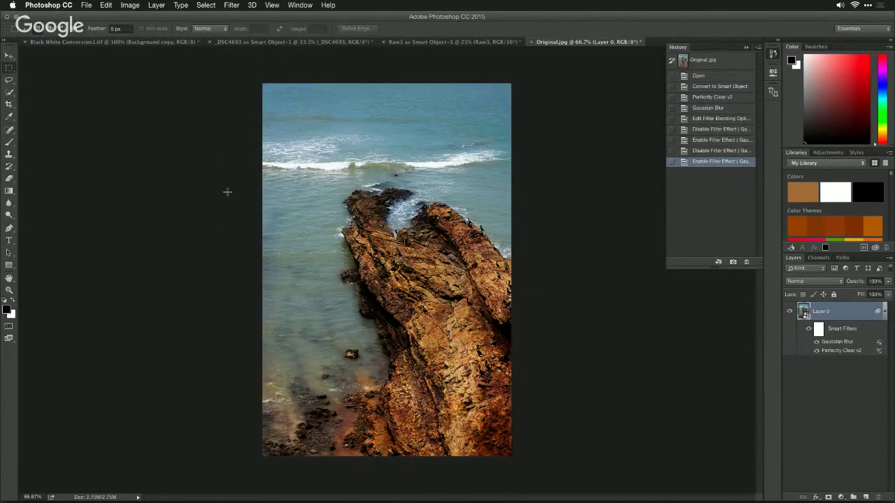
- Start a Color Range selection and sample the sea's tones from the deep water down to the shallows and foam
left_click(206, 5)
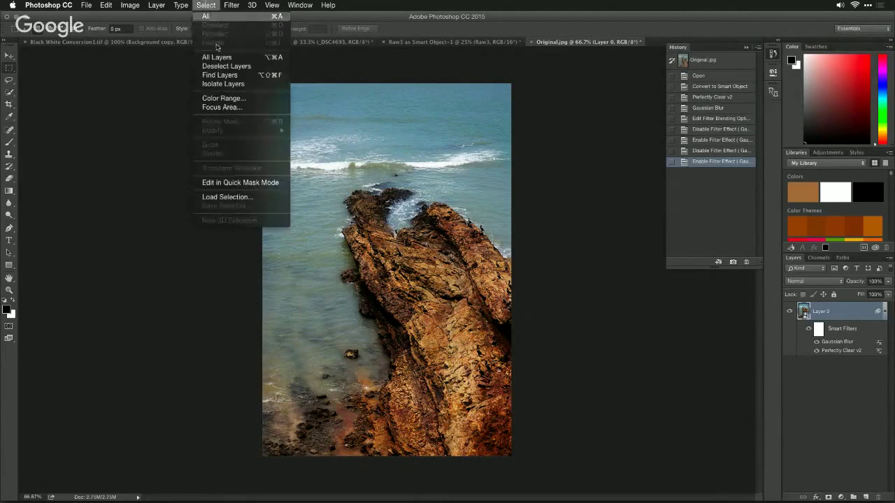
left_click(229, 95)
left_click(289, 95)
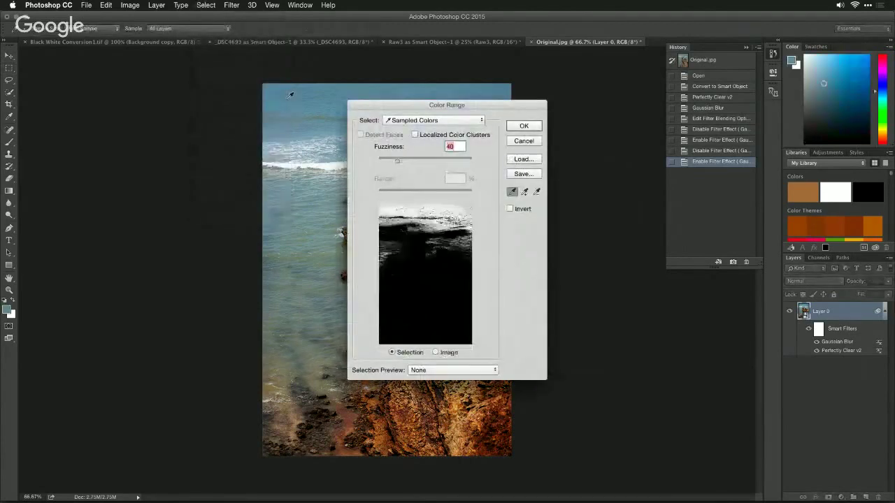
left_click_drag(455, 108, 608, 96)
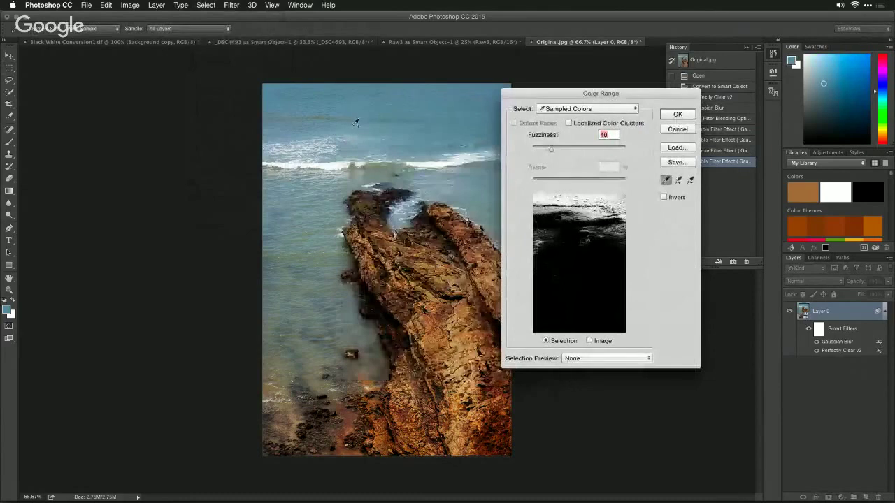
left_click_drag(343, 123, 319, 289)
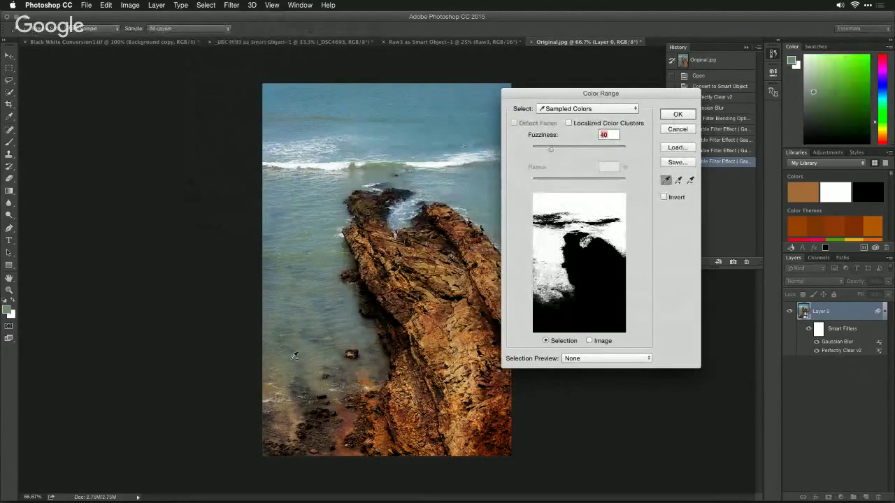
left_click(292, 369)
left_click_drag(293, 369, 285, 396)
left_click(411, 213)
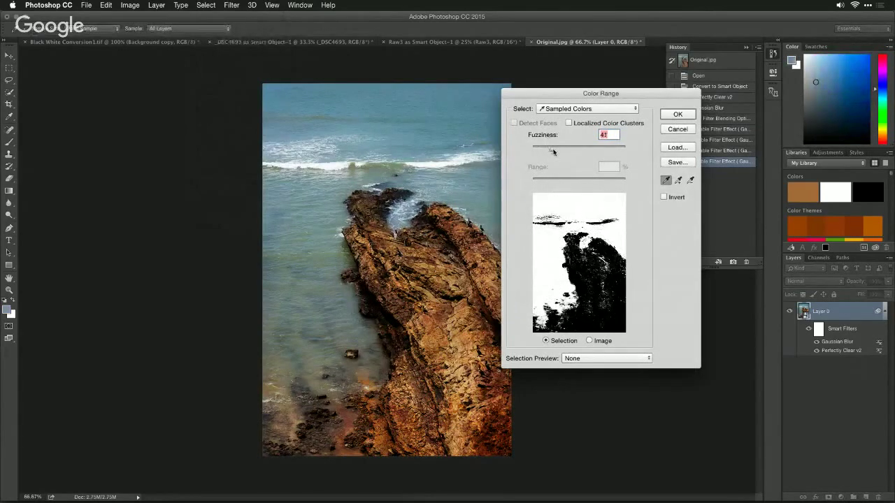
- Set the Color Range Fuzziness to 17 and add the breaking wave line and remaining water to the sampled colors
left_click_drag(552, 151, 539, 157)
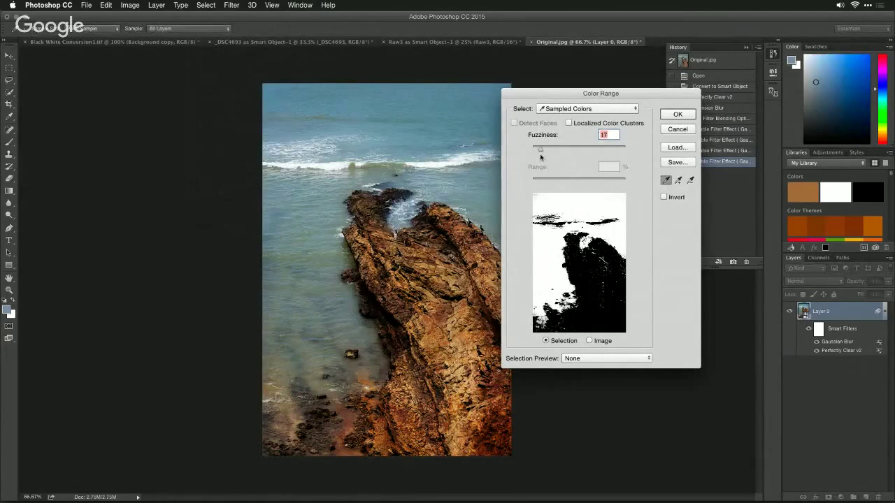
left_click(606, 222)
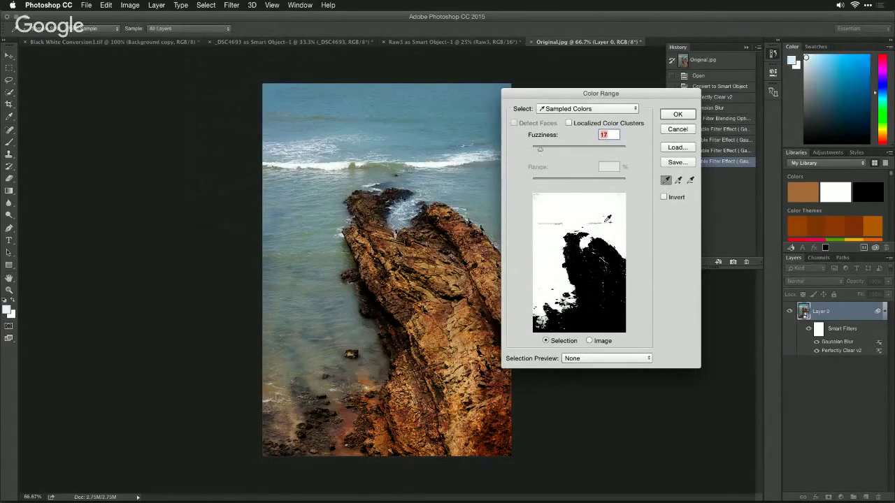
left_click(560, 222)
left_click(536, 194)
left_click(552, 224)
left_click(554, 223)
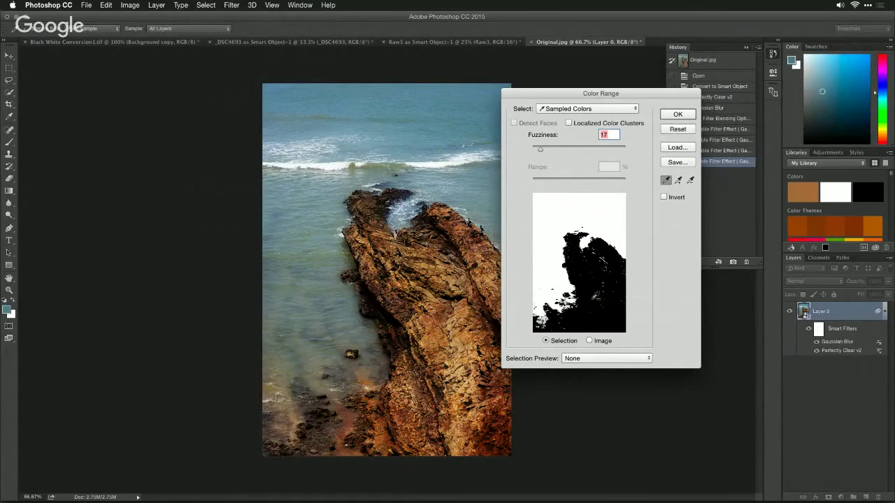
- Subtract the rock's color from the Color Range selection and add the sea's tones back to it
left_click(603, 283, "alt")
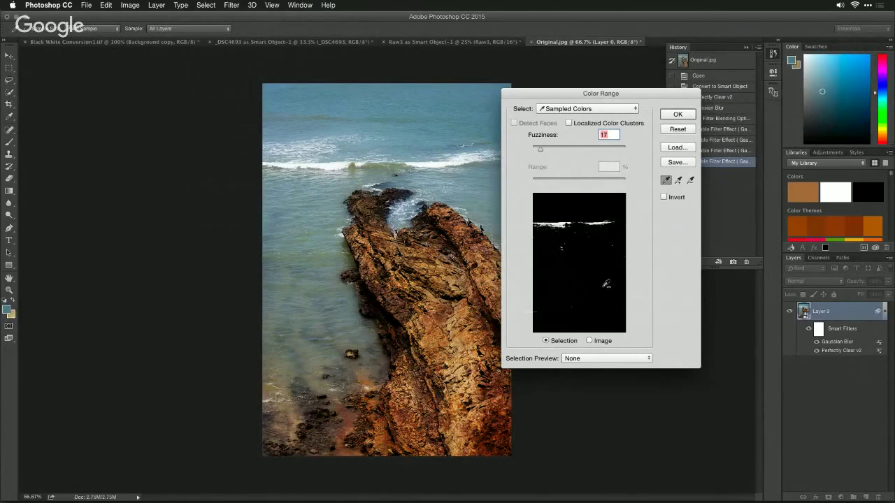
left_click(555, 240)
mouse_move(551, 255)
left_mouse_down()
mouse_move(556, 206)
mouse_move(537, 195)
left_mouse_up()
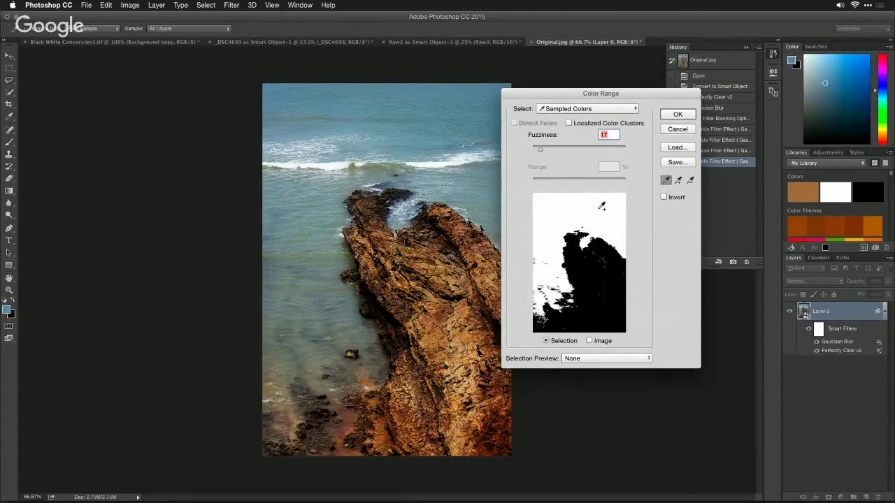
- Set the Fuzziness to 46 and accept the Color Range selection of the water
left_click_drag(543, 151, 558, 150)
left_click_drag(612, 166, 554, 153)
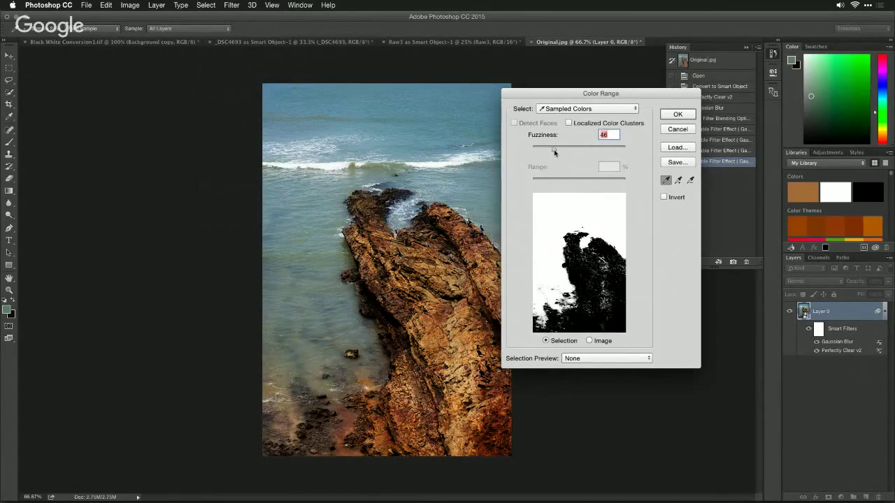
left_click(679, 114)
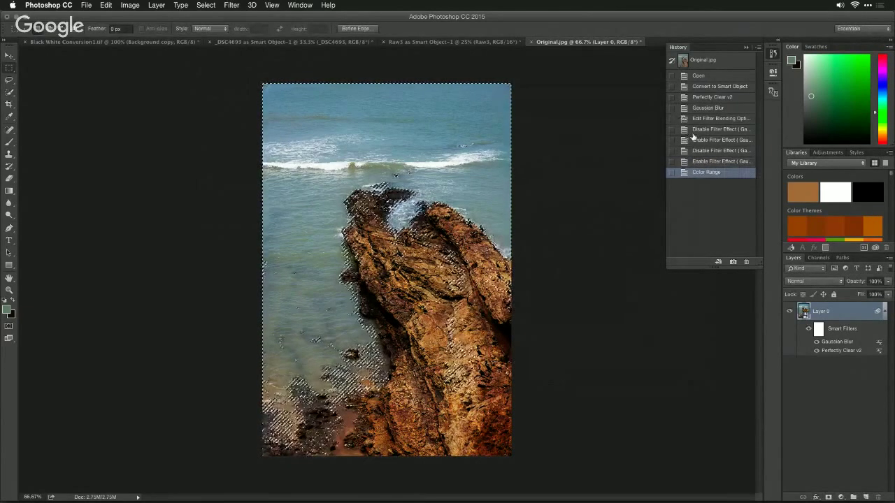
- Add a Hue/Saturation adjustment for the selected water and colorize it with Hue 216, Saturation 65 and Lightness -24
left_click(828, 152)
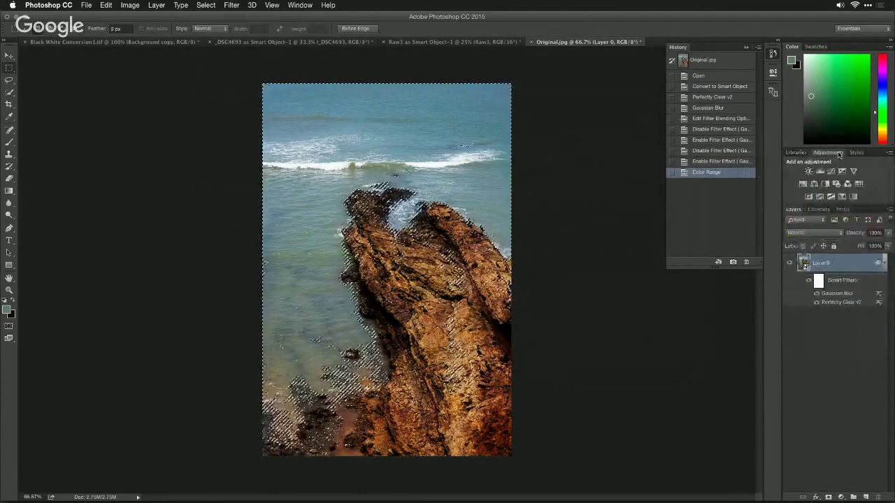
left_click(804, 185)
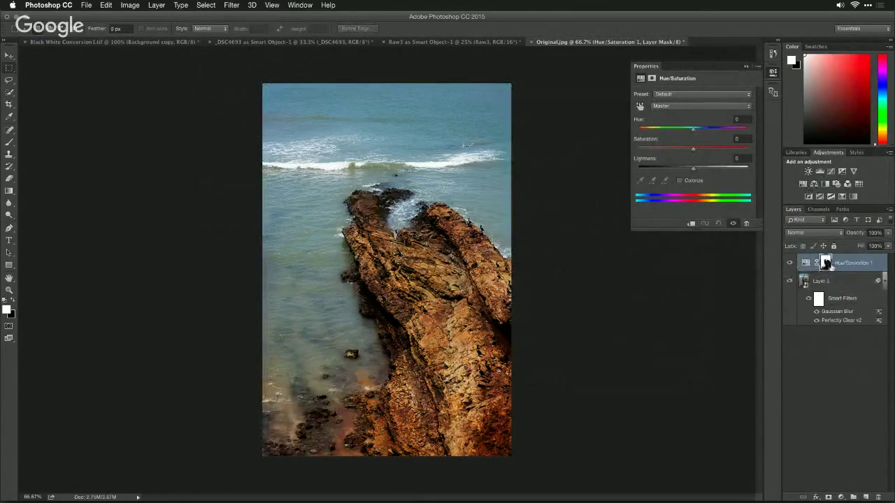
left_click(680, 181)
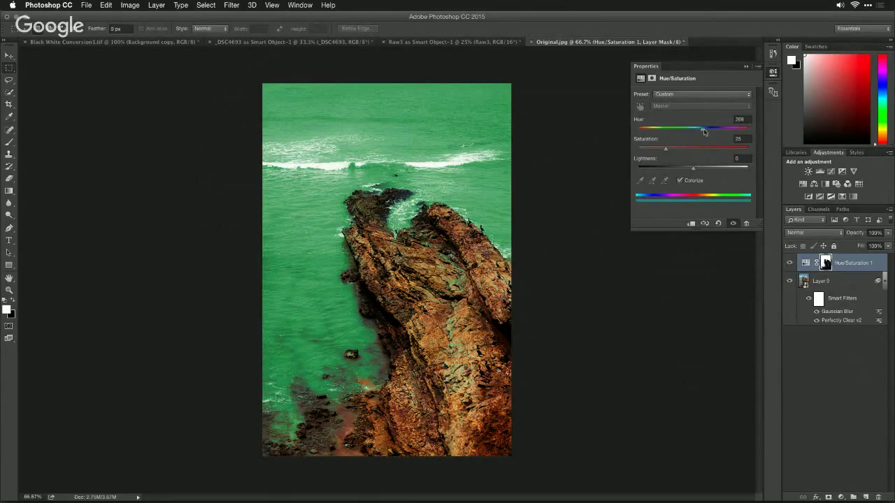
left_click_drag(704, 131, 715, 132)
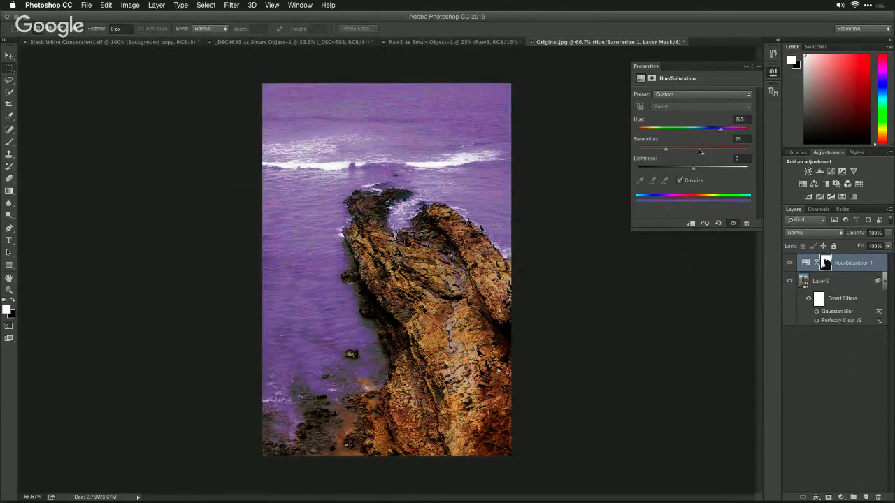
left_click_drag(682, 151, 679, 171)
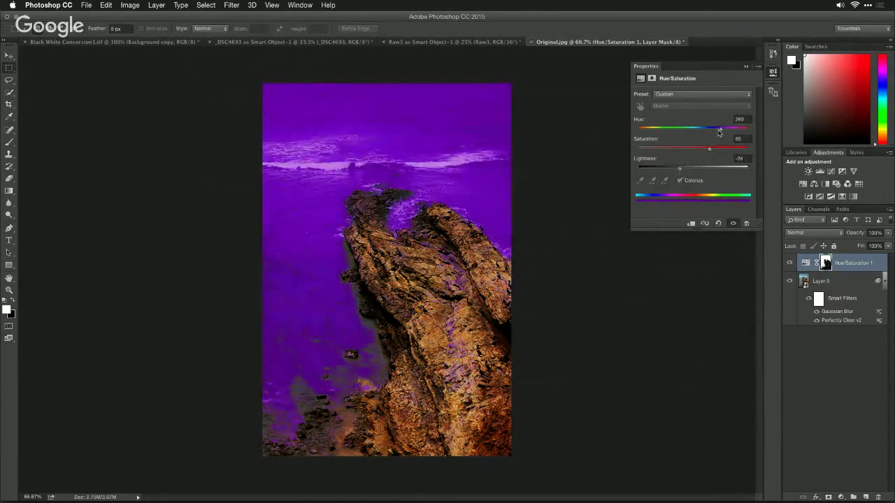
left_click_drag(719, 132, 706, 133)
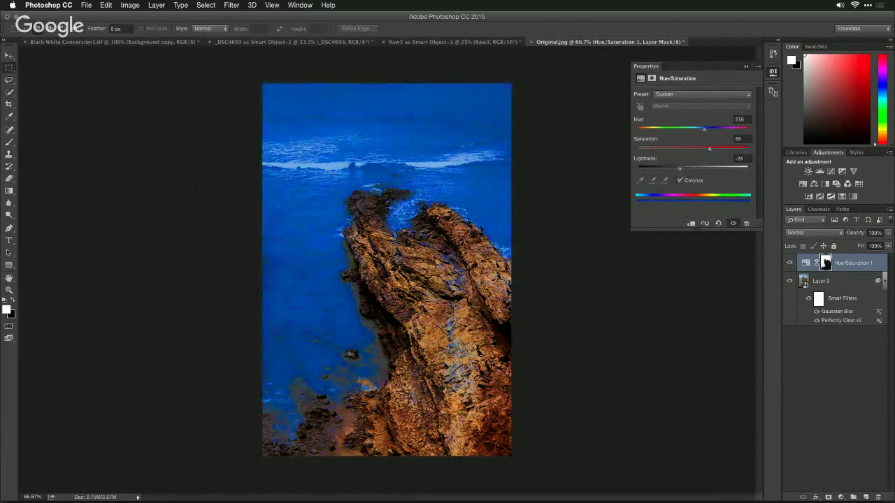
- Refine the Hue/Saturation mask by brushing white over the shallow water and black over the blue-tinted rocks
key("b")
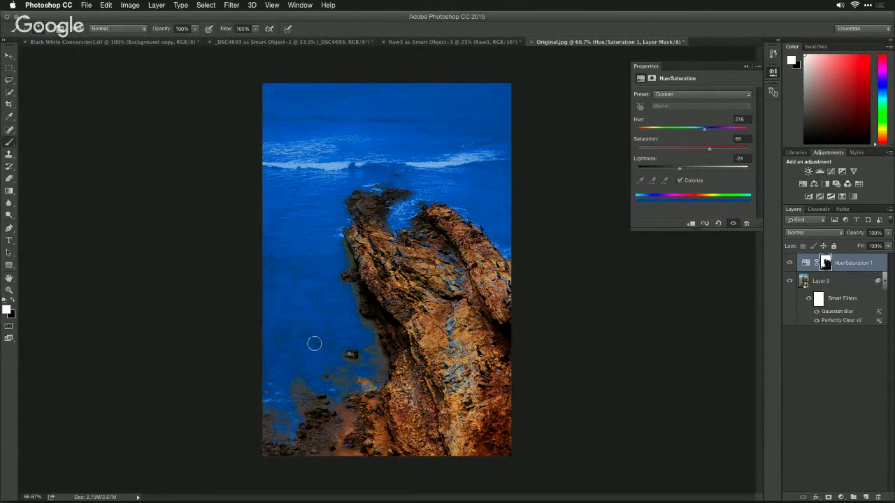
mouse_move(336, 374)
left_mouse_down()
mouse_move(371, 377)
mouse_move(355, 381)
mouse_move(314, 366)
mouse_move(286, 394)
mouse_move(310, 364)
mouse_move(266, 398)
left_mouse_up()
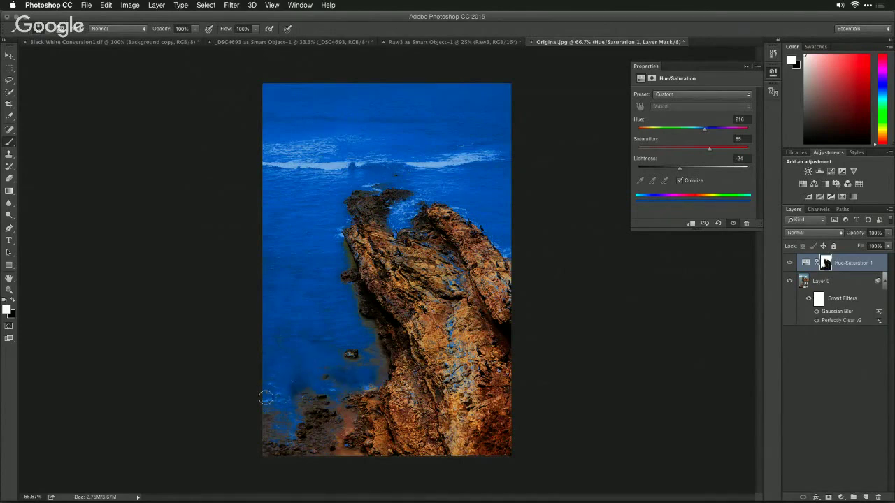
key("x")
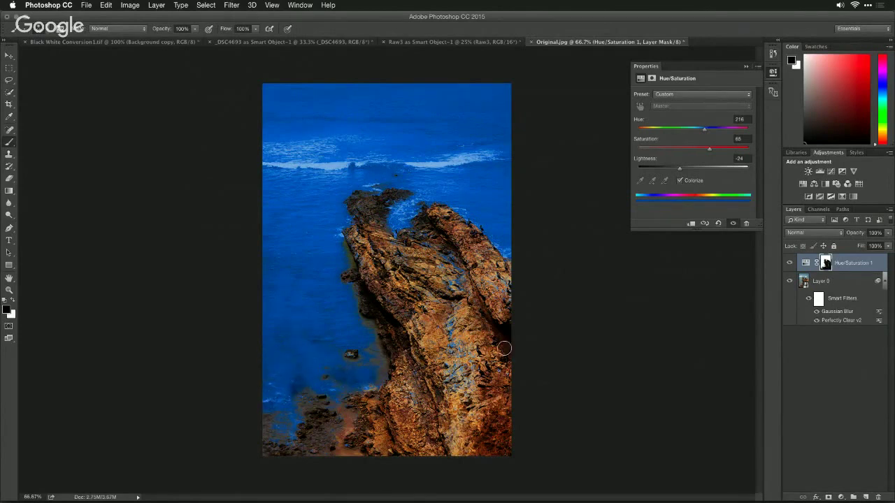
mouse_move(462, 370)
left_mouse_down()
mouse_move(473, 364)
mouse_move(467, 402)
mouse_move(456, 384)
left_mouse_up()
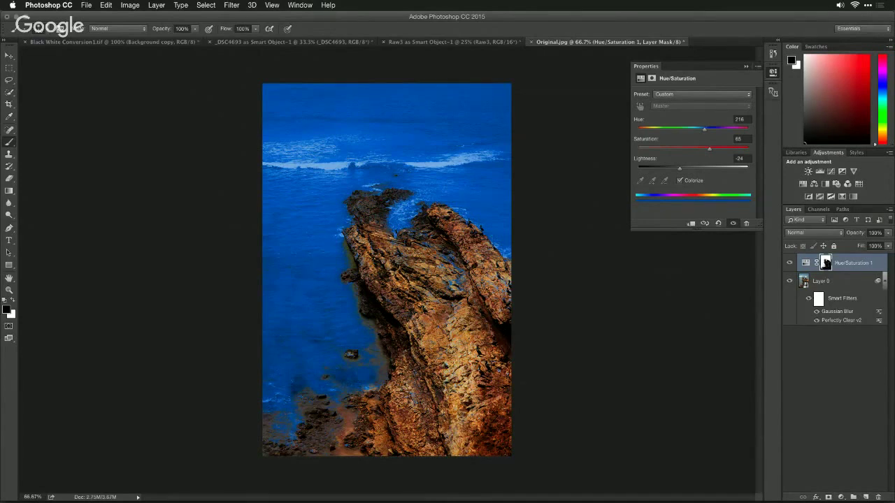
mouse_move(516, 385)
left_mouse_down()
mouse_move(458, 287)
mouse_move(446, 242)
mouse_move(503, 287)
left_mouse_up()
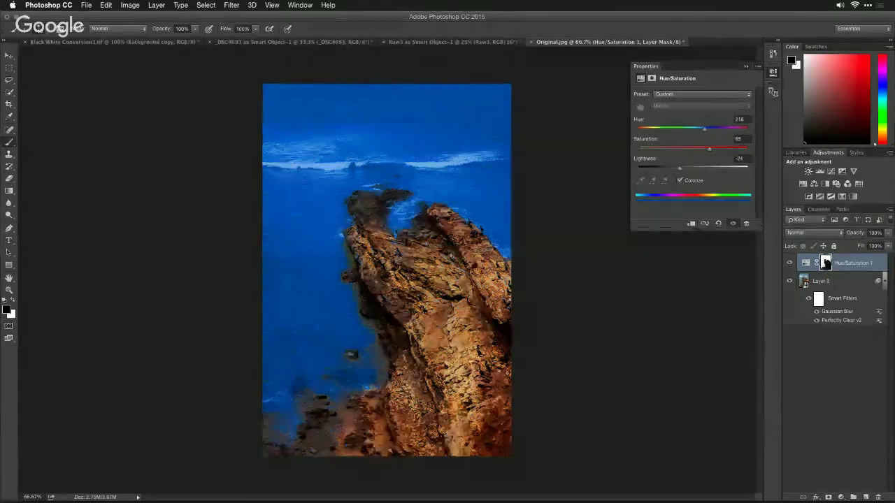
mouse_move(391, 287)
left_mouse_down()
mouse_move(365, 237)
mouse_move(382, 265)
left_mouse_up()
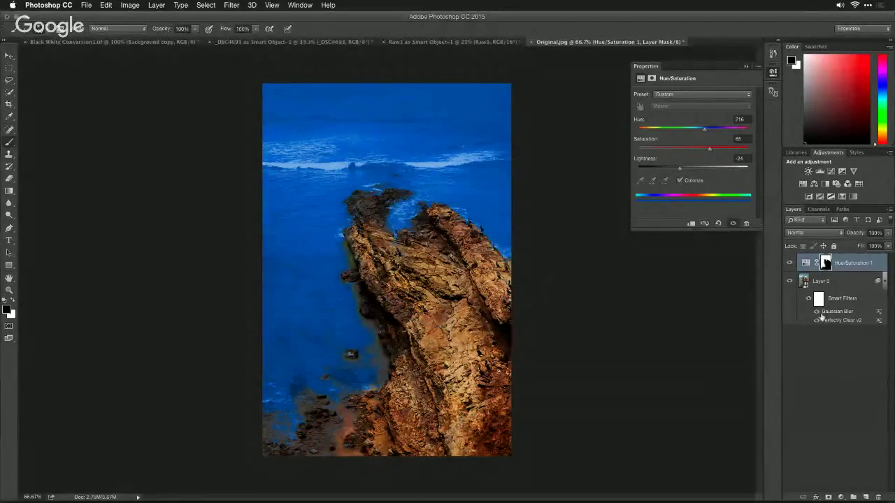
- Blend the Hue/Saturation 1 layer in Multiply mode at 50% opacity after trying Overlay, and compare the image with and without it
left_click(832, 235)
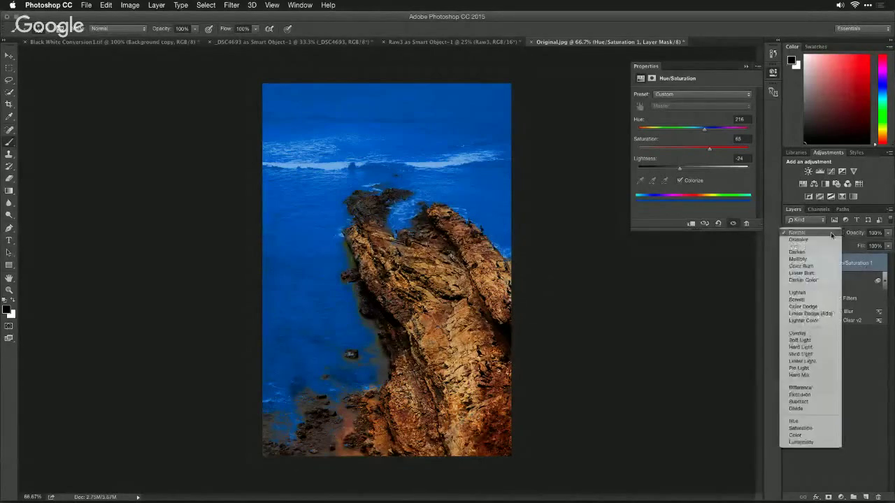
left_click(830, 337)
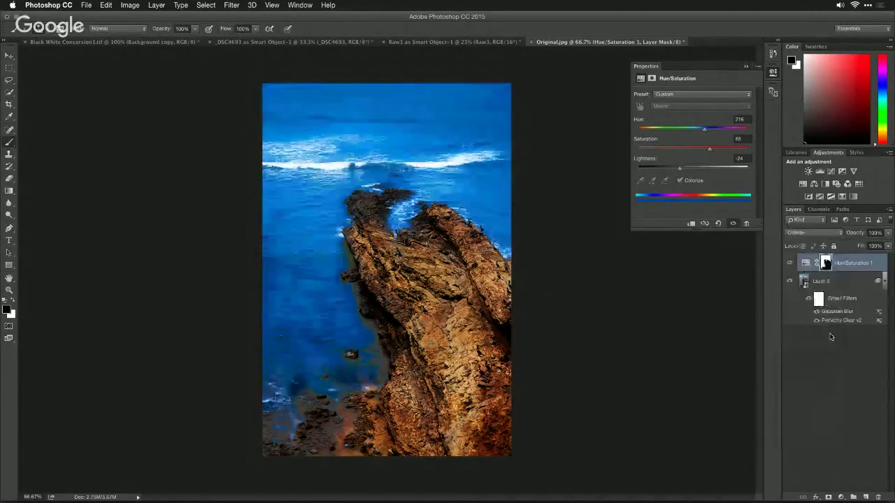
left_click(888, 233)
left_click_drag(885, 246, 867, 245)
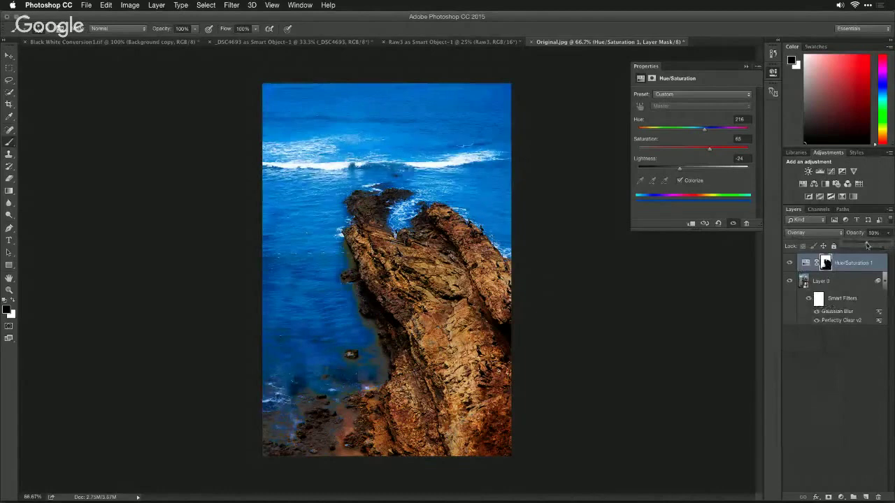
left_click(831, 235)
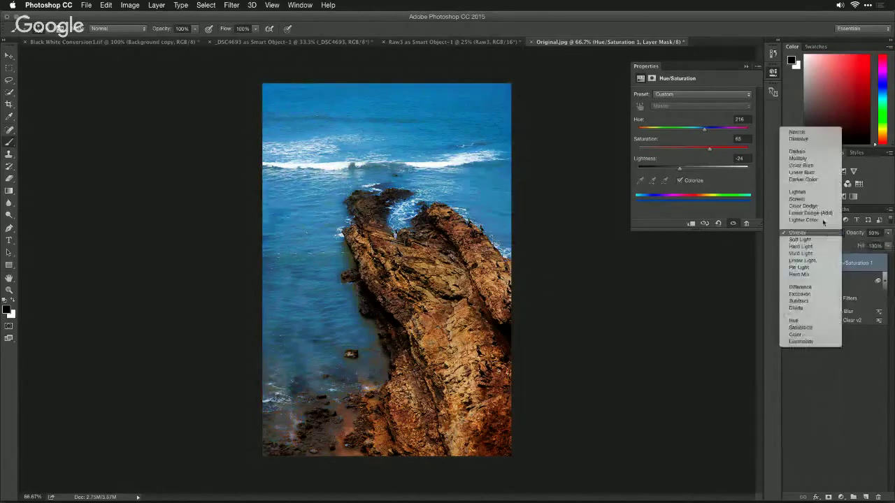
left_click(814, 158)
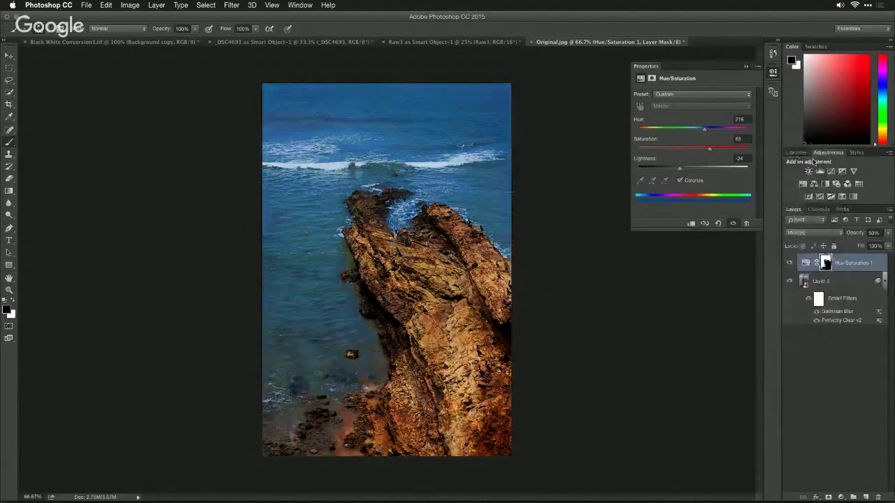
left_click(790, 263)
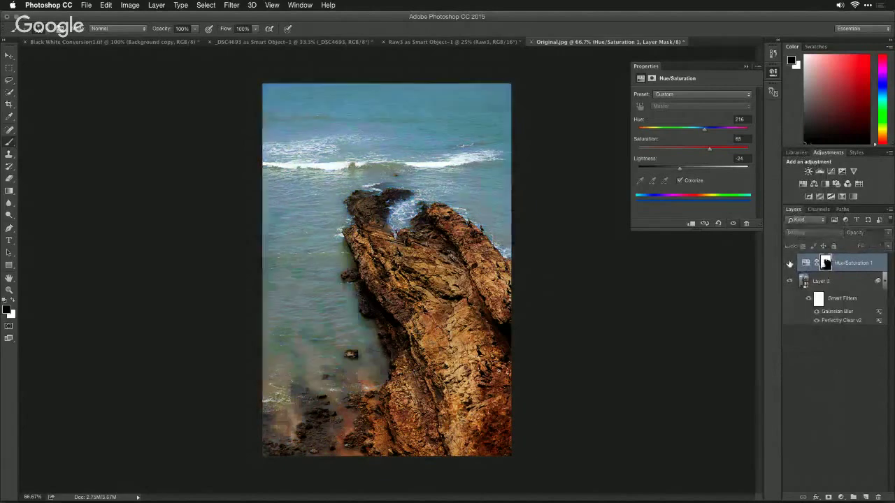
left_click(789, 263)
left_click(790, 263)
left_click(789, 263)
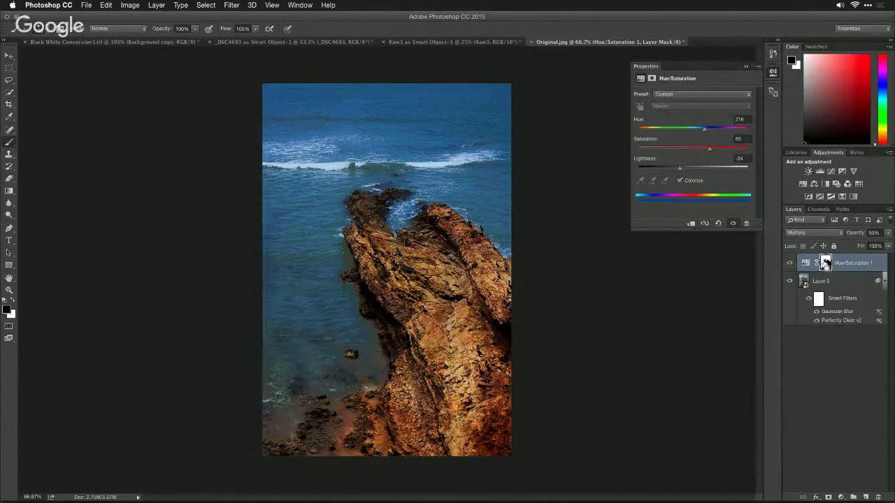
- Load the Hue/Saturation 1 mask as a selection and add a Gradient Fill layer limited to the water
left_click(825, 263, "super")
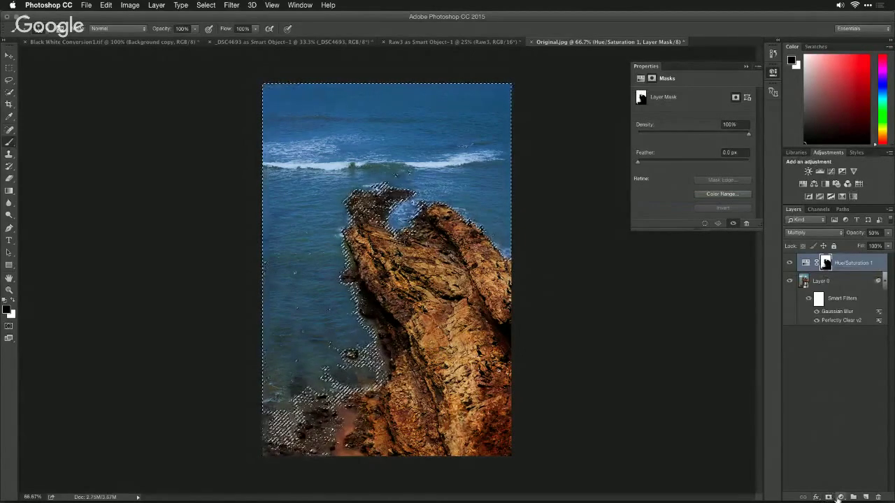
left_click(815, 496)
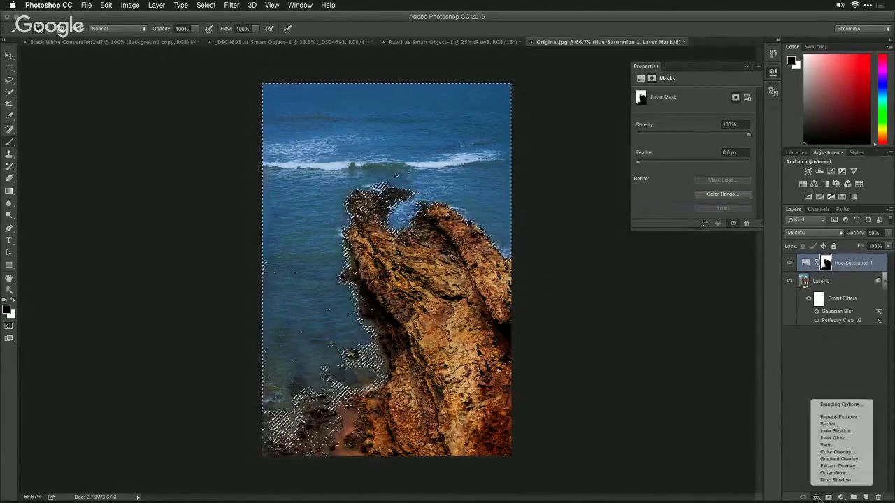
left_click(841, 497)
left_click(841, 497)
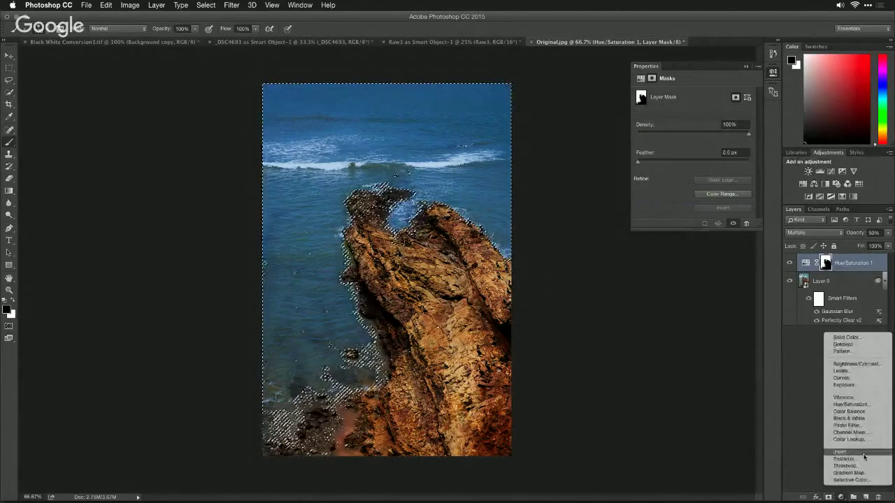
left_click(842, 344)
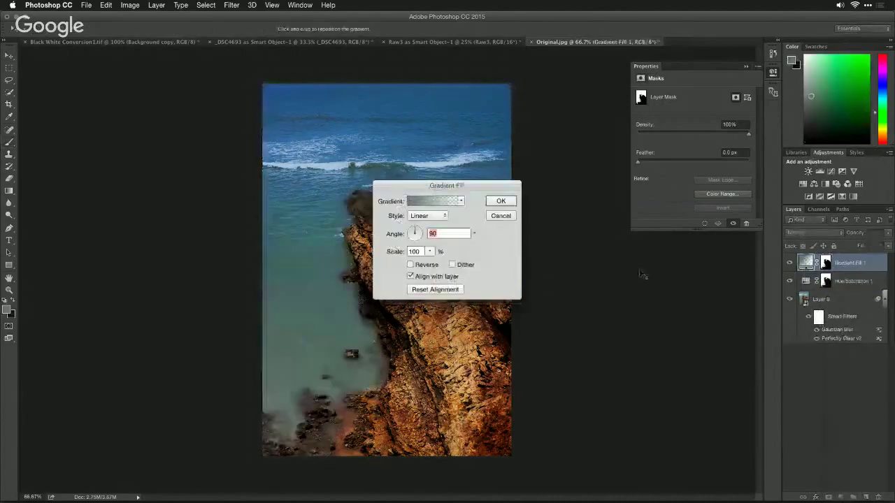
- Give the fill the Black, White gradient with its white stop changed to gray, and set the angle to -83.29°
left_click(451, 202)
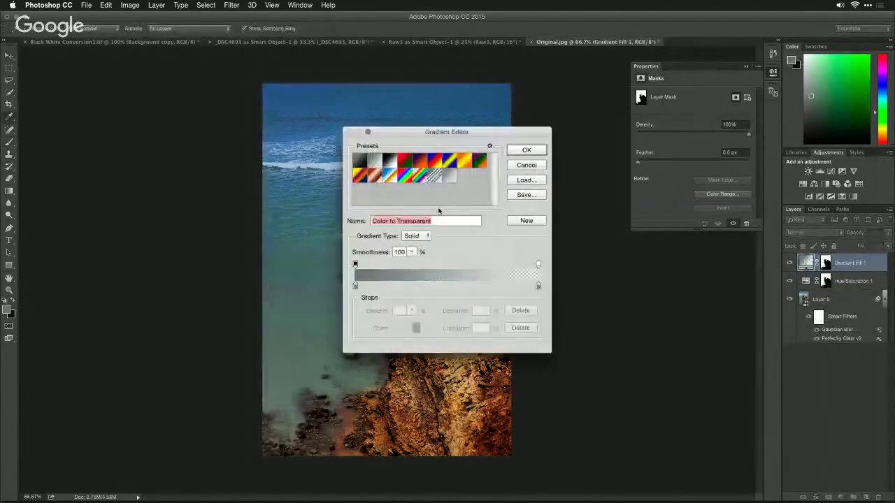
left_click(389, 161)
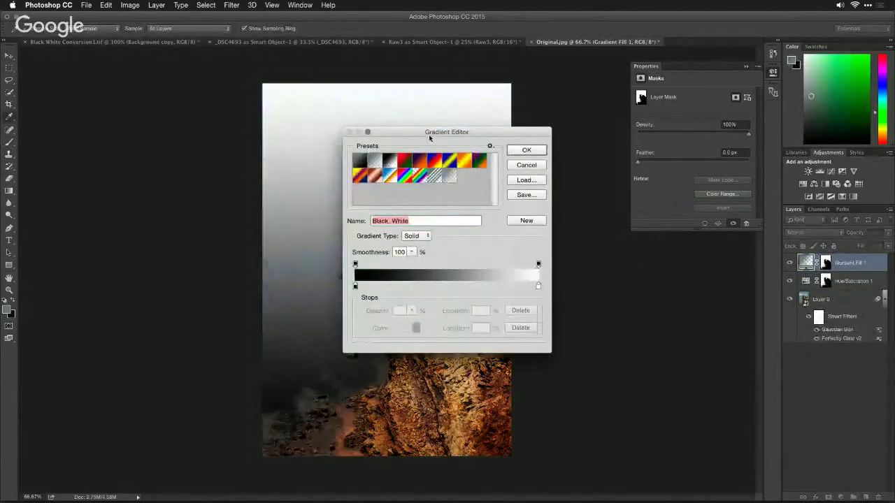
left_click_drag(429, 137, 599, 160)
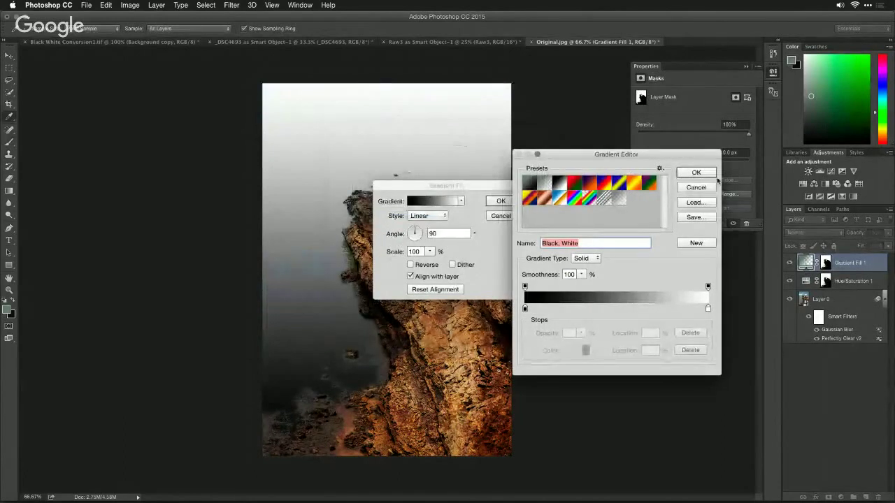
double_click(707, 308)
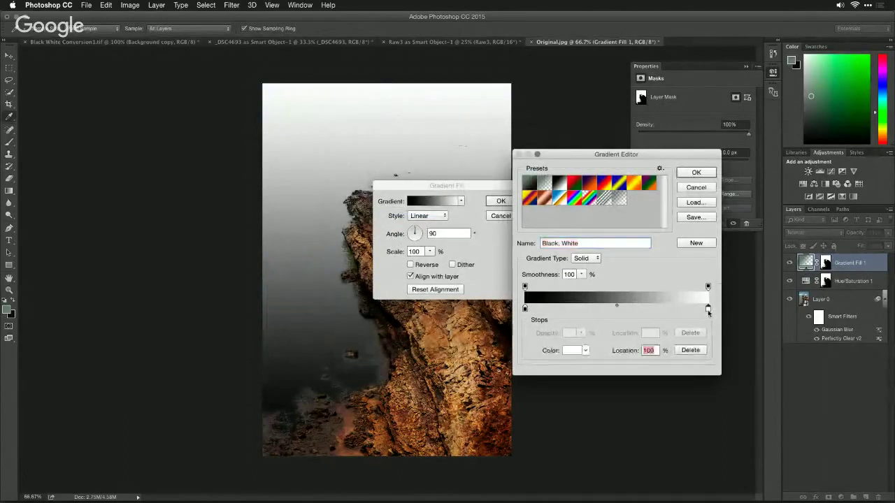
left_click_drag(342, 200, 325, 214)
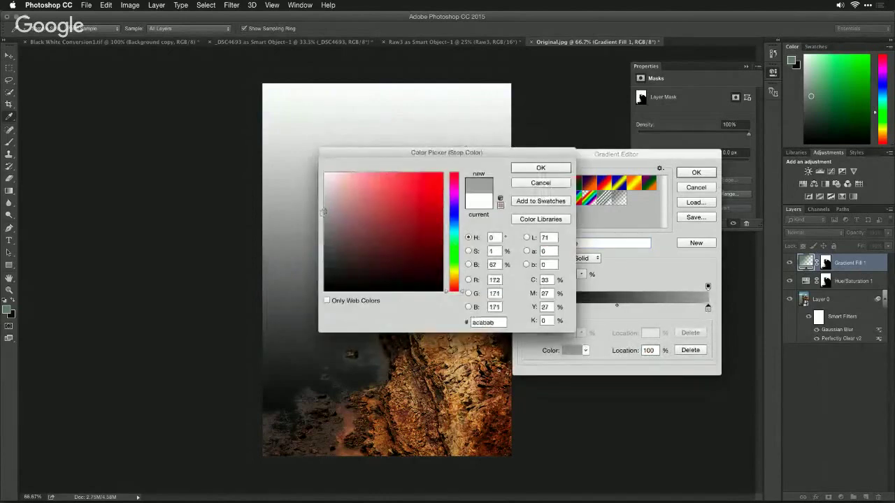
left_click(524, 169)
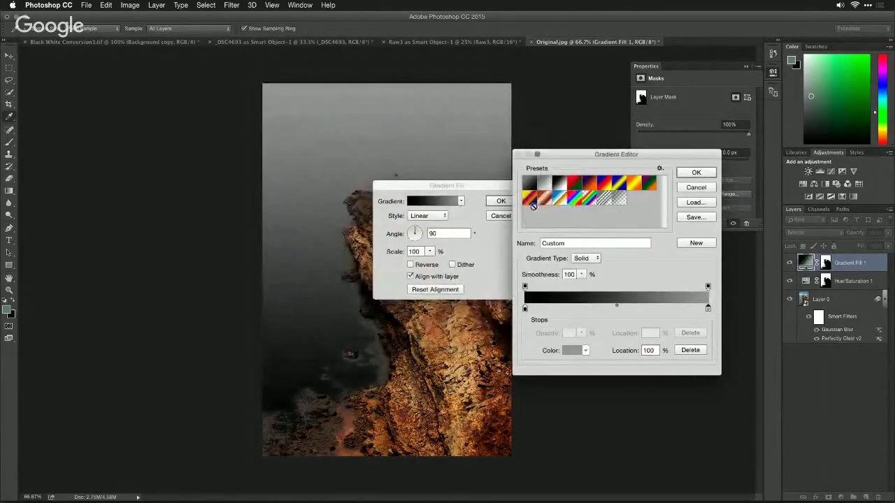
left_click(695, 174)
left_click(416, 241)
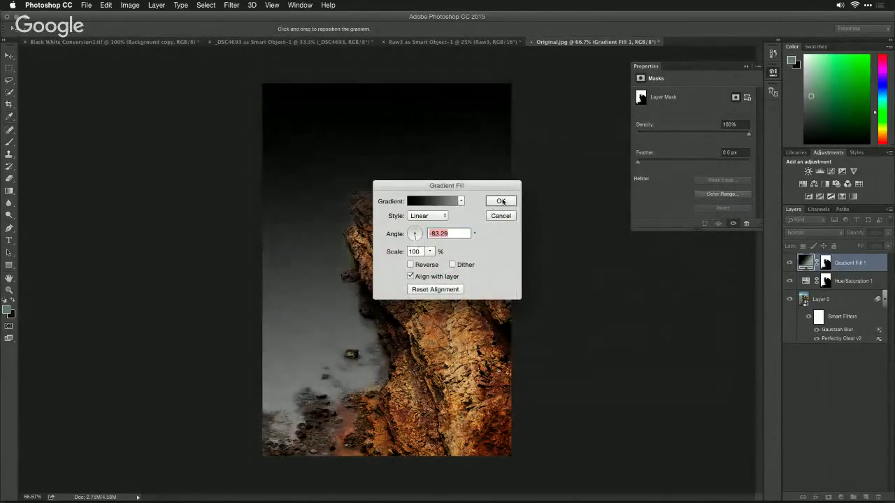
left_click(500, 202)
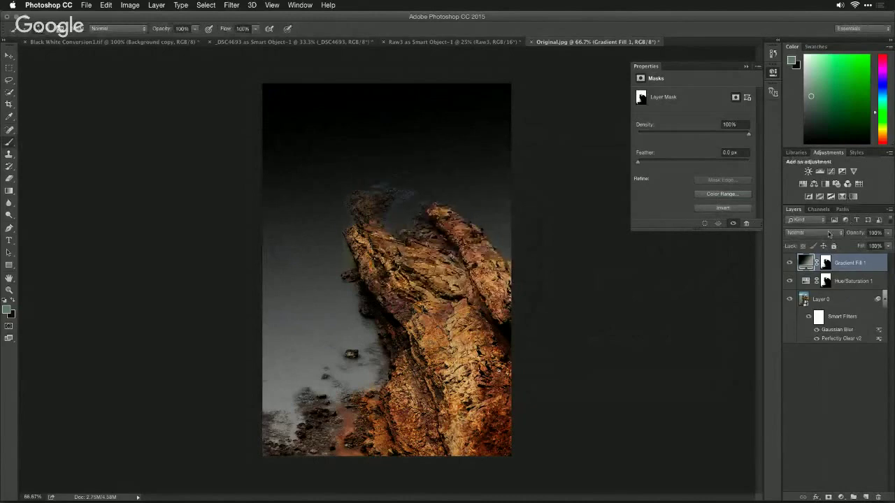
- Blend the Gradient Fill 1 layer in Soft Light at 27% opacity and compare the image without the water layers
left_click(828, 234)
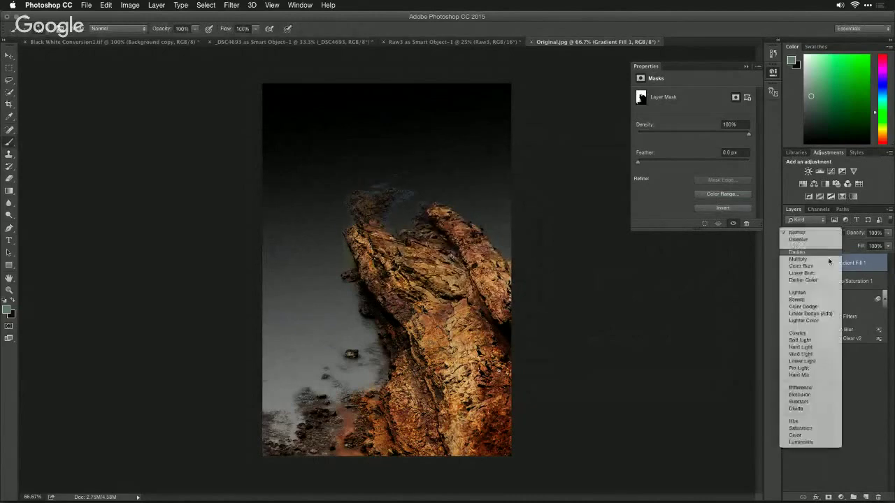
left_click(827, 340)
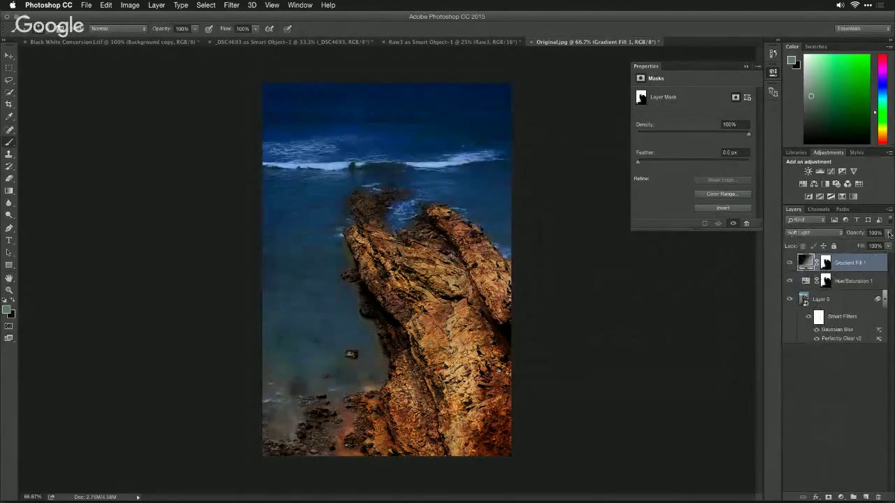
left_click_drag(889, 235, 857, 248)
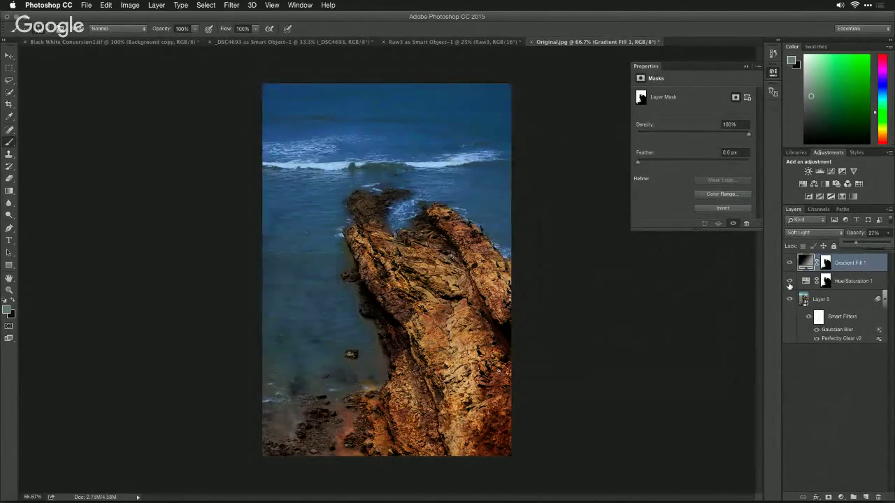
left_click(790, 263)
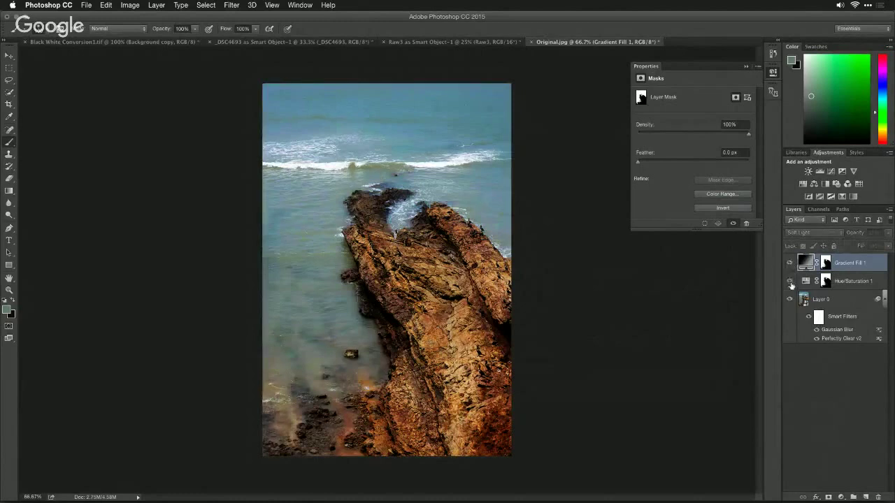
left_click(790, 283)
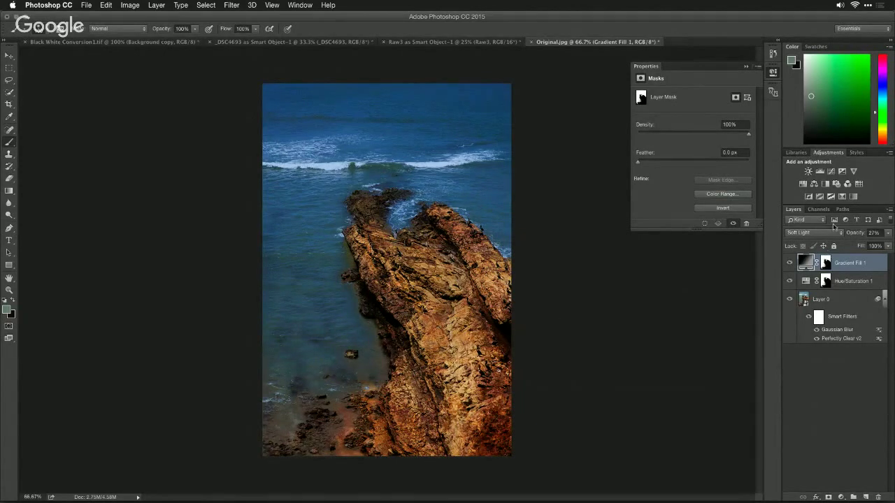
- Add a Color Lookup adjustment and try the Fuji ETERNA 250D Fuji 3510 and Kodak 5205 Fuji 3510 LUTs, comparing the latter before and after
left_click(859, 184)
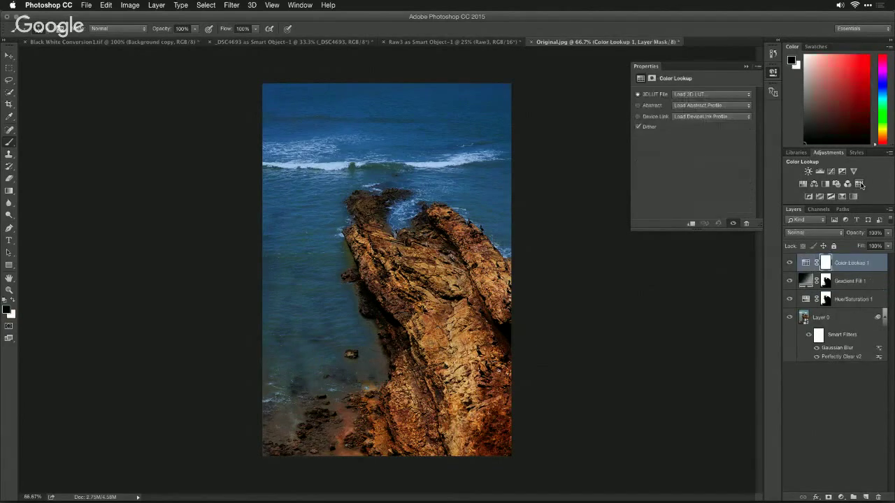
left_click(718, 95)
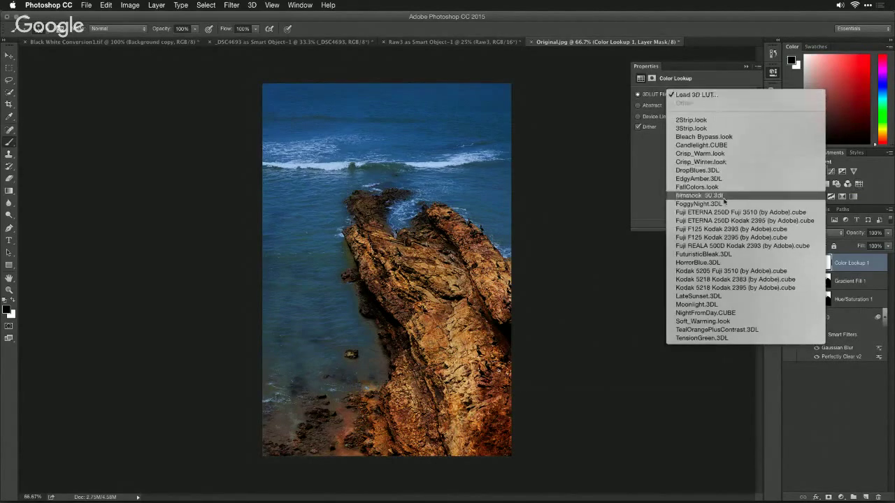
left_click(725, 212)
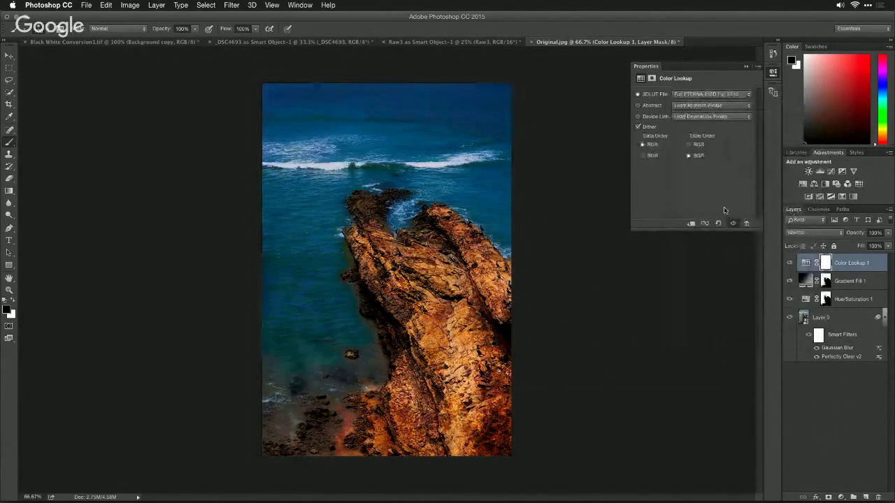
left_click(711, 95)
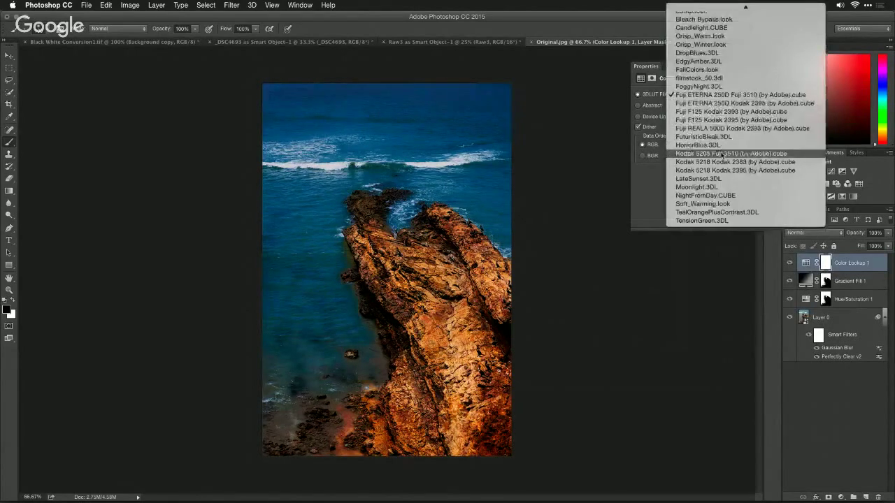
left_click(722, 155)
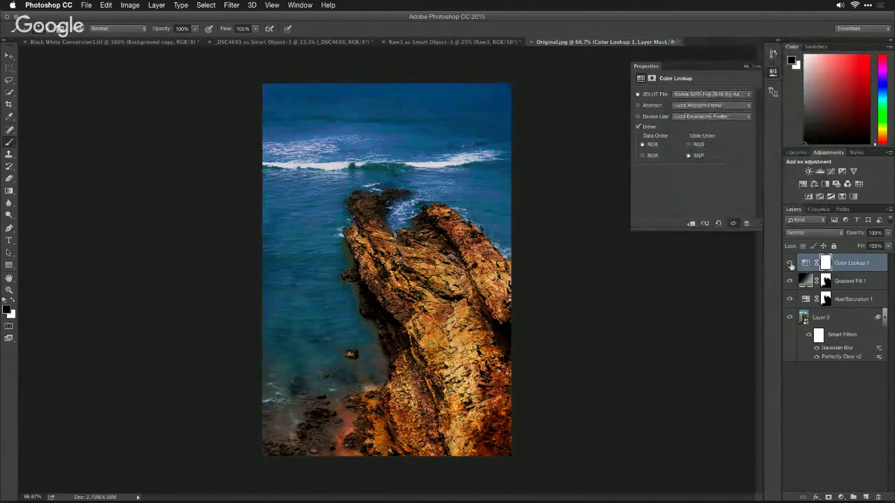
left_click(789, 264)
left_click(789, 264)
left_click(789, 263)
- Set the Color Lookup's 3D LUT to Fuji ETERNA 250D Kodak 2395 after trying Fuji F125 Kodak 2395
left_click(726, 93)
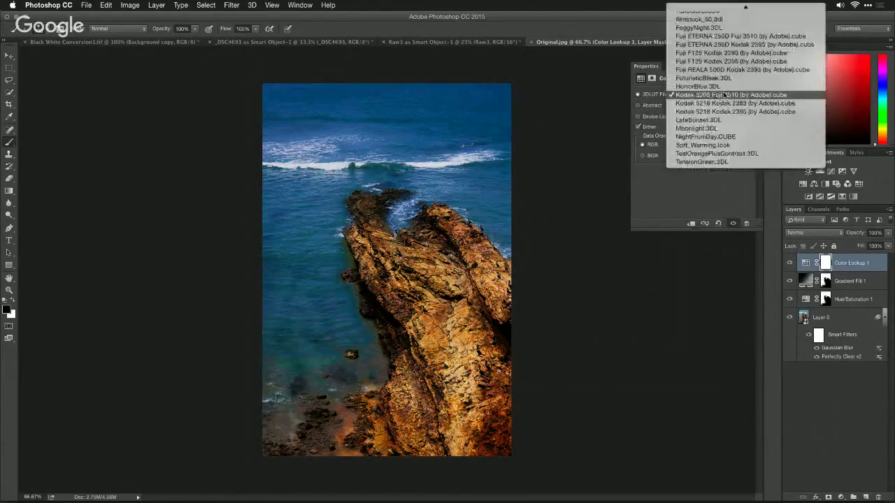
left_click(726, 62)
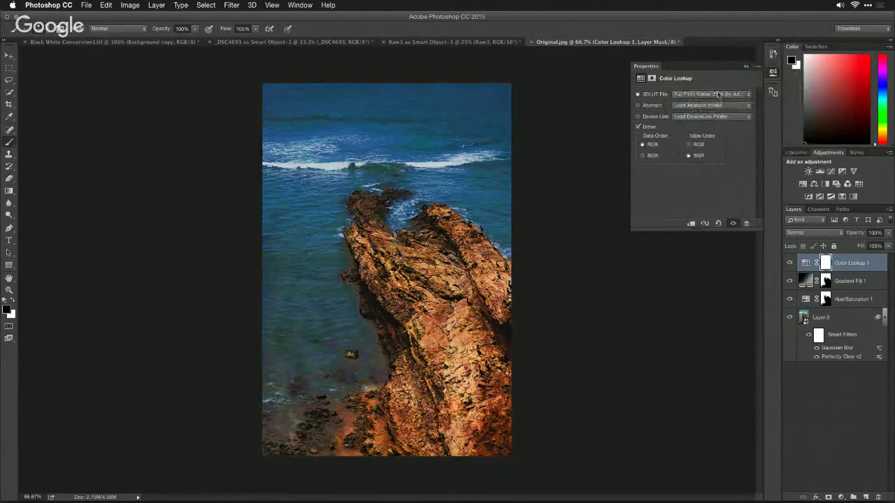
left_click(719, 95)
left_click(718, 78)
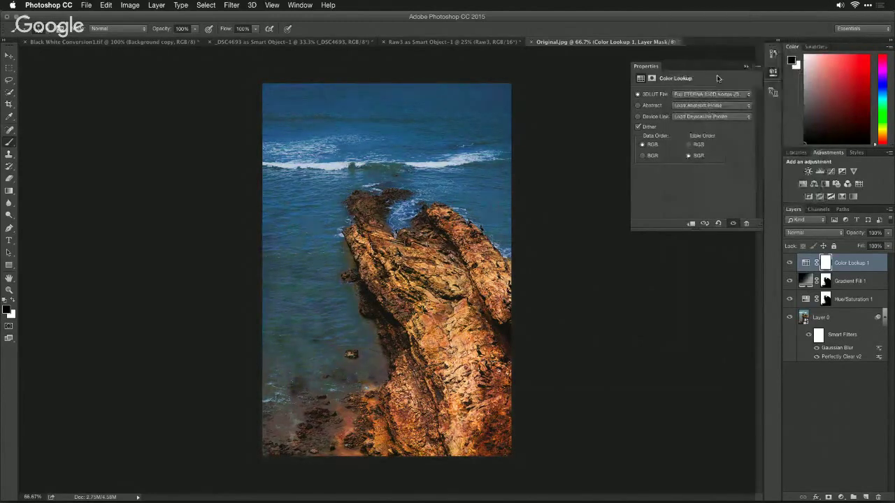
- Open the History and save the finished image state as a new snapshot
left_click(307, 5)
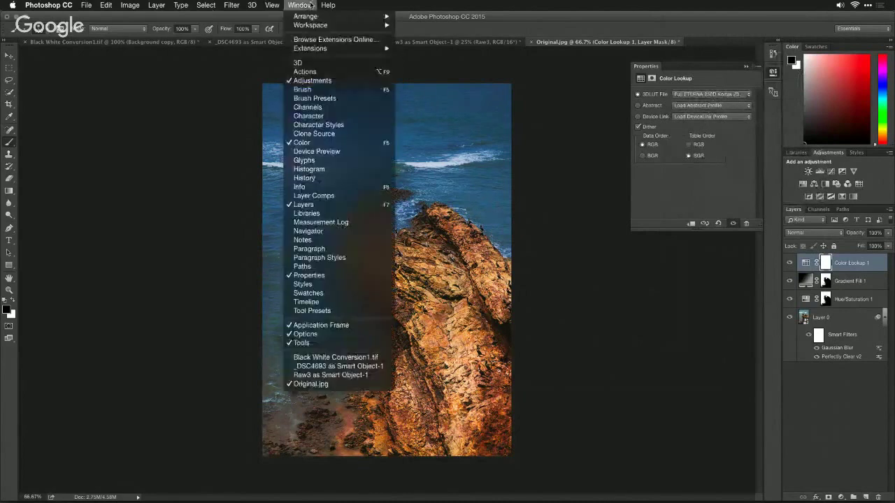
left_click(330, 179)
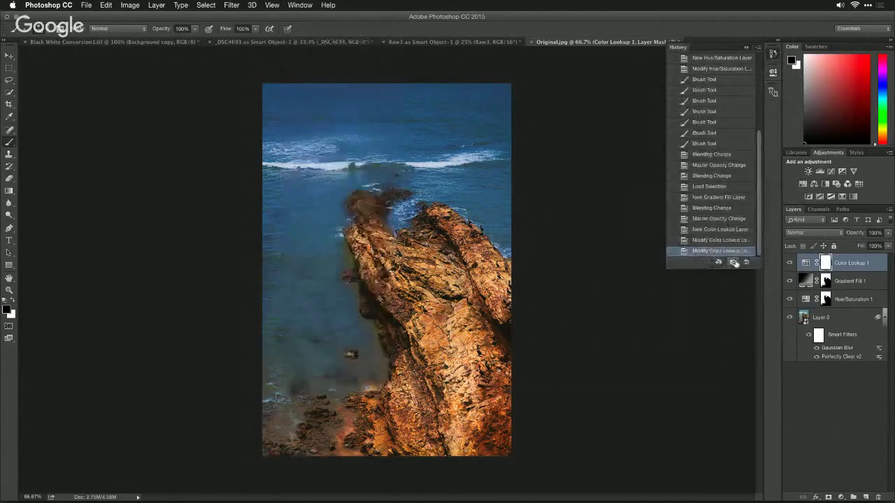
left_click(733, 263)
scroll(761, 83, "up", 10)
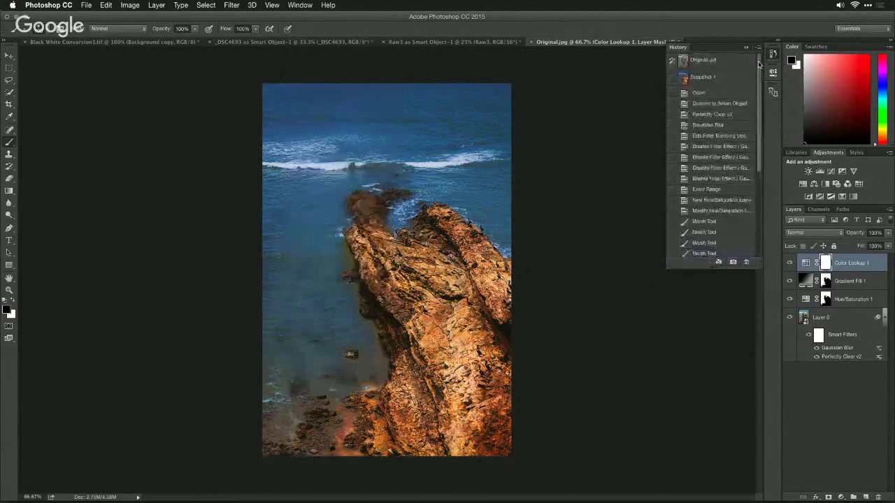
- Review the History from the original image through the Perfectly Clear, Gaussian Blur, filter blending and disabled filter effect states
left_click(708, 62)
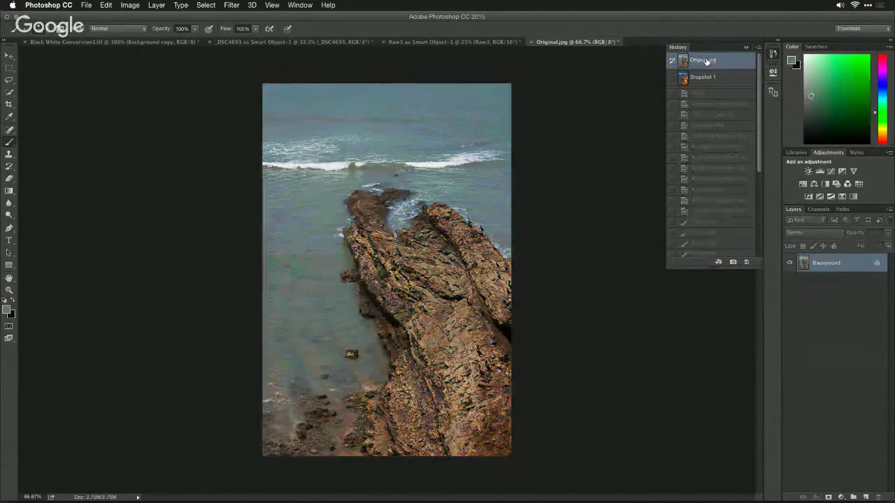
left_click(711, 114)
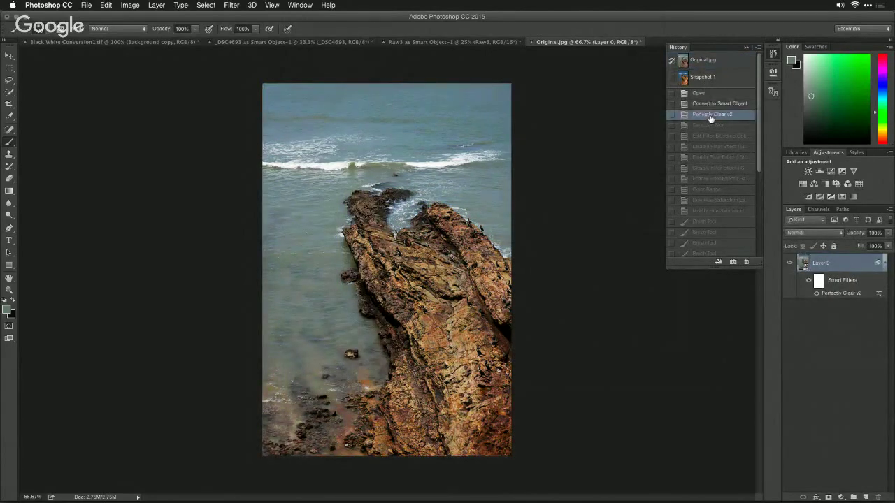
left_click(709, 126)
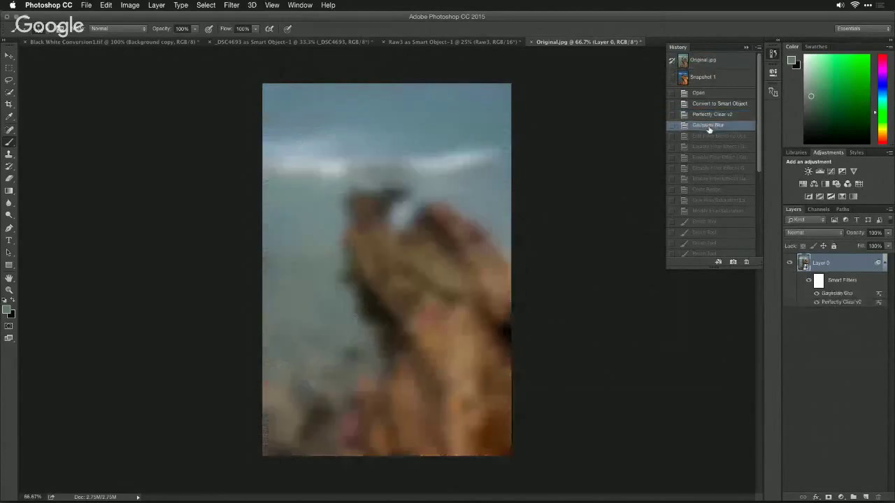
left_click(708, 137)
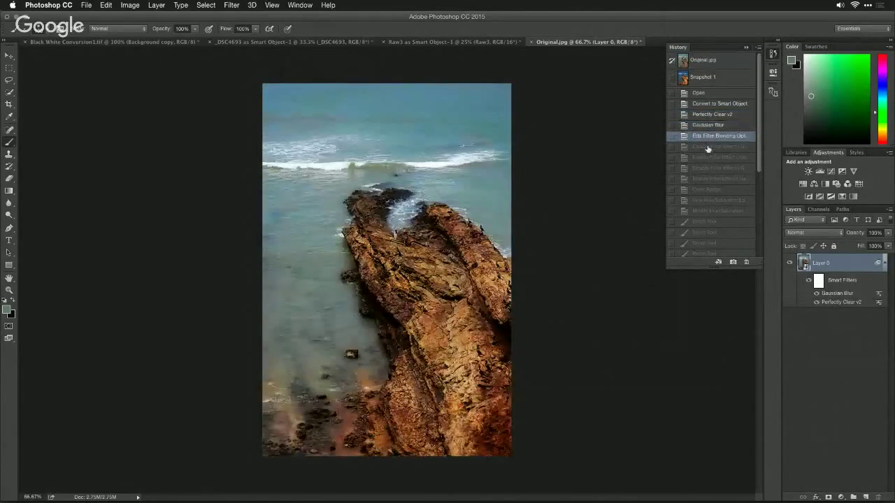
left_click(707, 148)
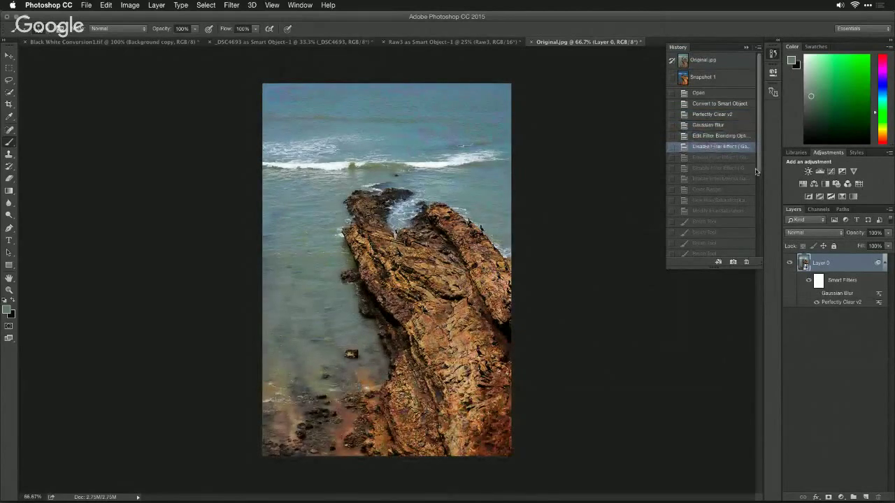
- Review the Hue/Saturation layer's blending and opacity changes in the History and return to the latest Color Lookup state
left_click_drag(755, 171, 760, 210)
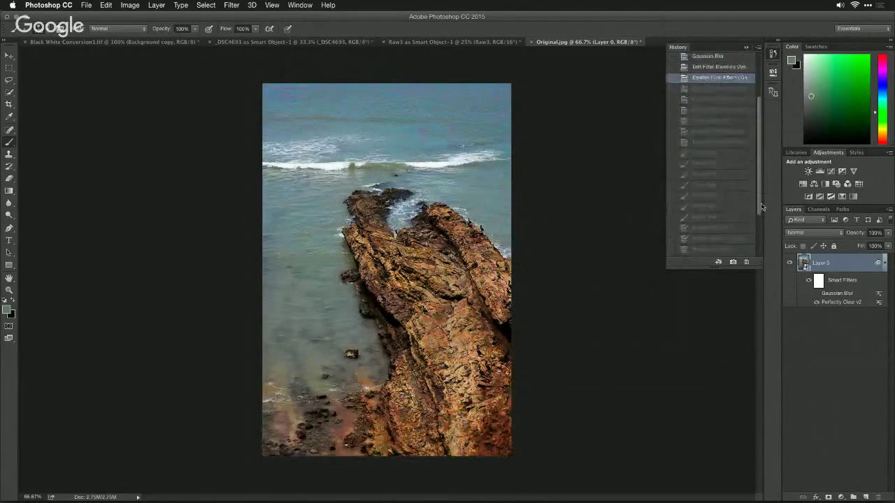
left_click(726, 228)
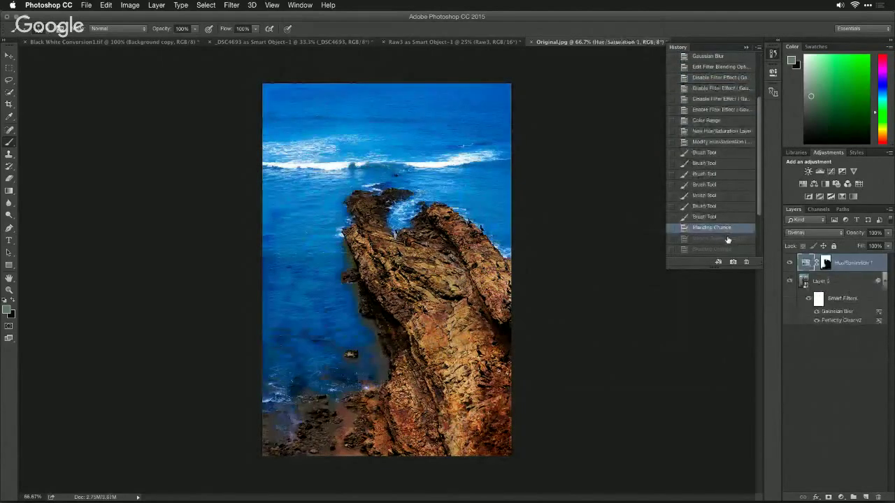
left_click(727, 239)
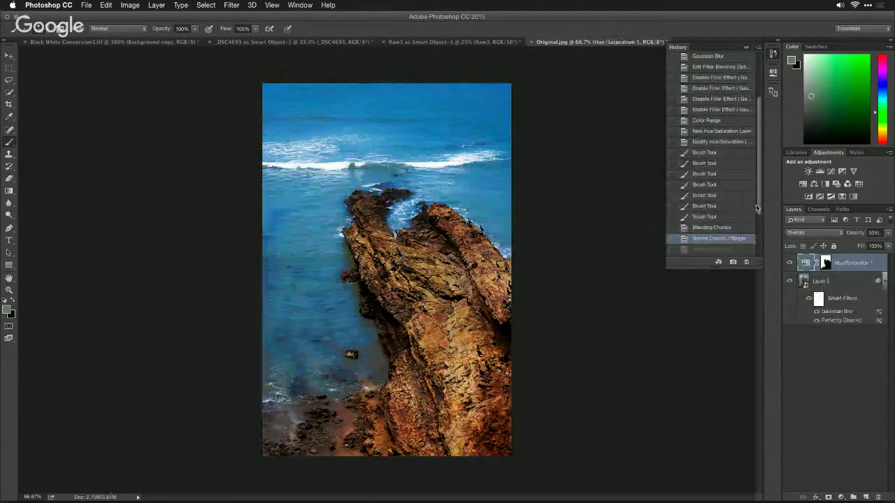
left_click_drag(759, 202, 760, 258)
left_click(729, 252)
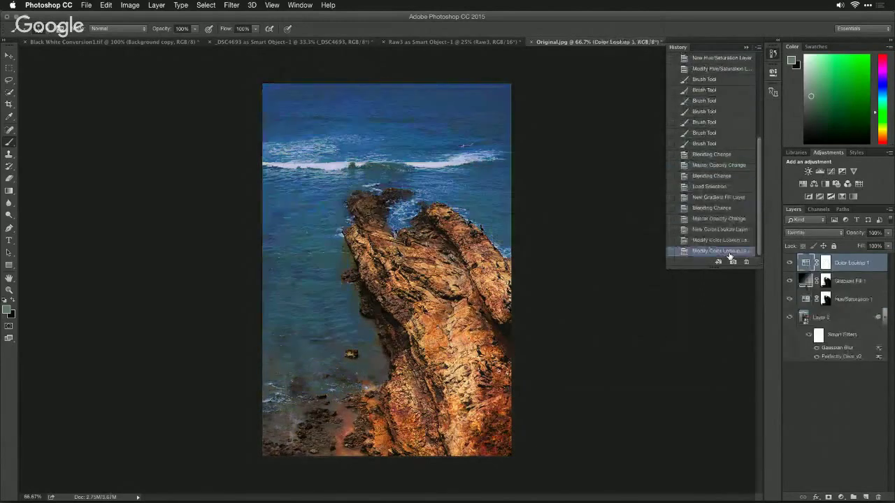
- Paint white at 20% brush opacity on the Gradient Fill 1 and Hue/Saturation 1 masks along the rock's water-side edge
left_click(828, 284)
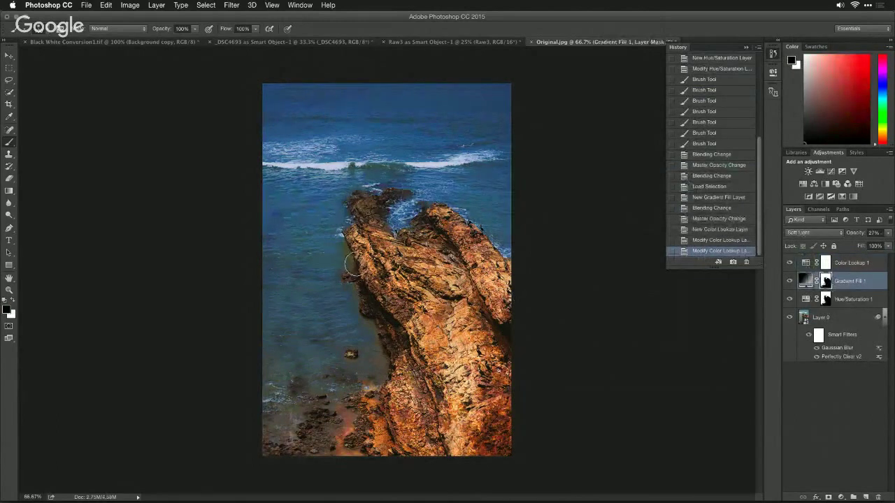
key("x")
key("2")
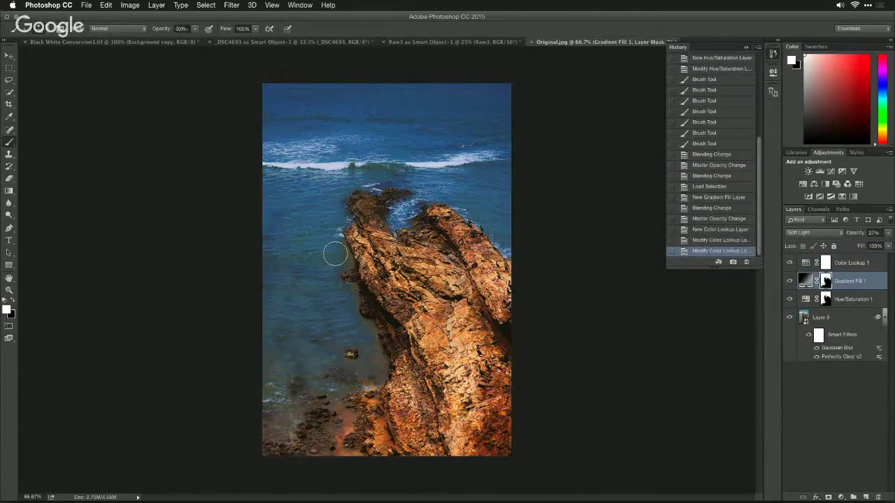
left_click(339, 253)
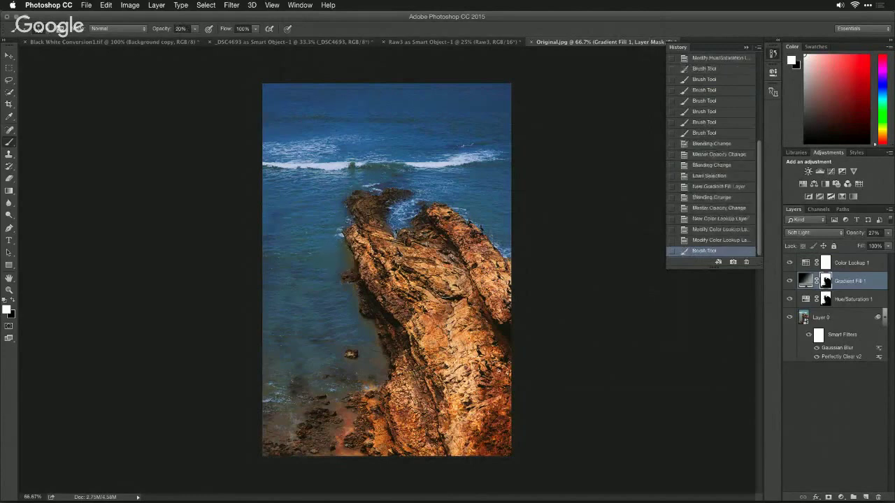
left_click(832, 304)
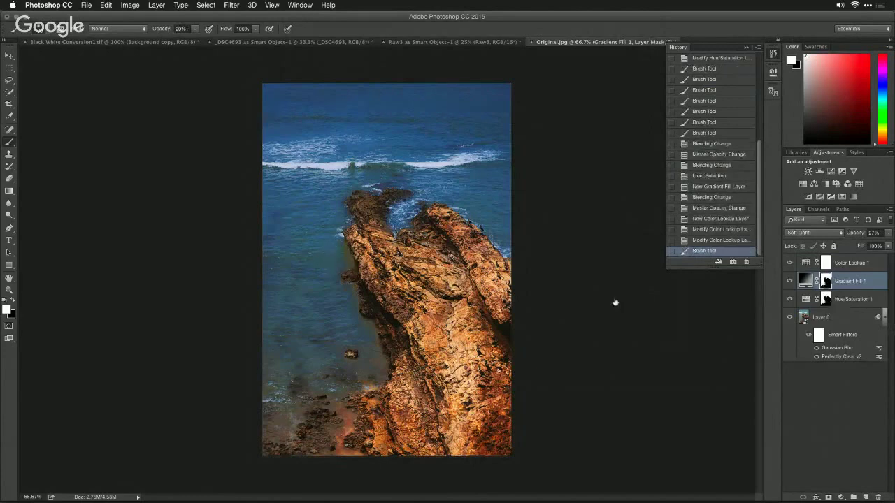
left_click(343, 256)
left_click(341, 246)
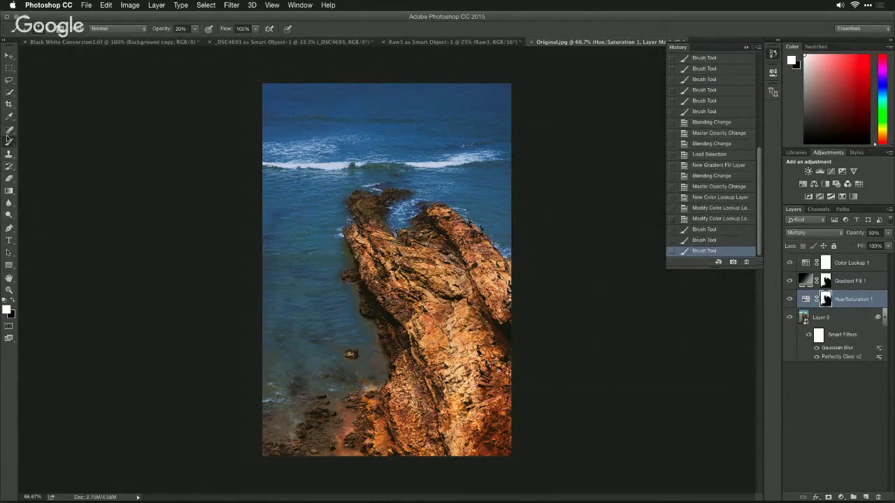
- Smudge the Hue/Saturation 1 mask along the rock's edge and down to the shoreline in Lighten mode at 50% strength
left_click(9, 203)
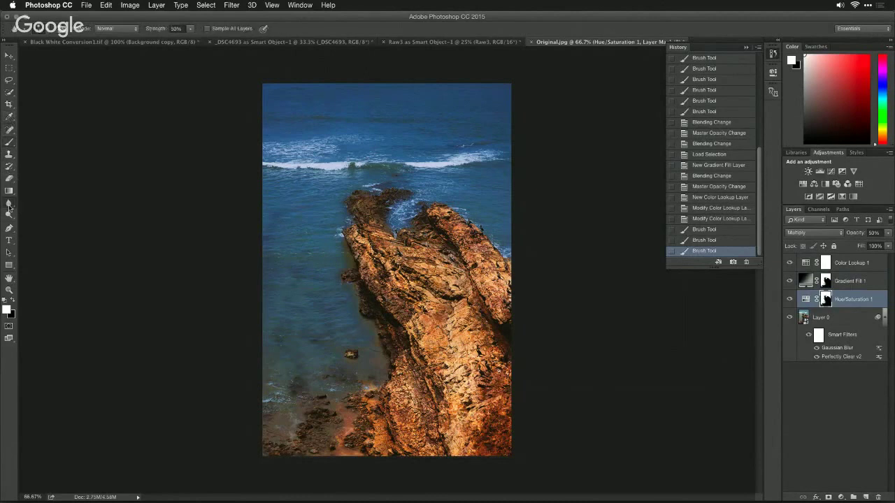
left_click(43, 219)
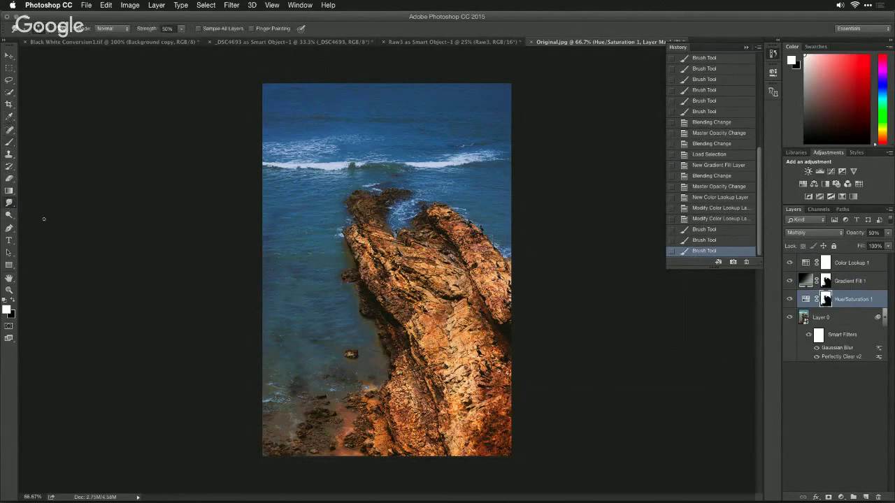
left_click(114, 32)
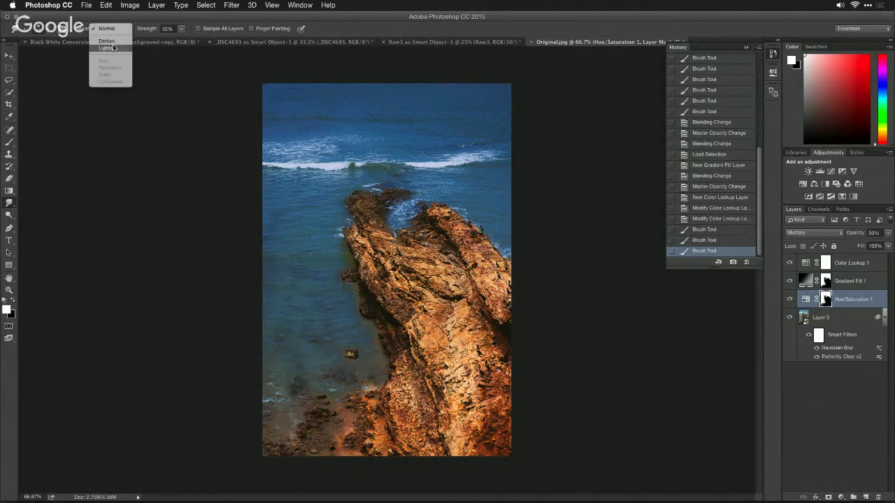
left_click(107, 48)
mouse_move(341, 266)
left_mouse_down()
mouse_move(353, 263)
mouse_move(335, 254)
left_mouse_up()
mouse_move(334, 253)
left_mouse_down()
mouse_move(338, 244)
mouse_move(335, 253)
left_mouse_up()
mouse_move(355, 288)
left_mouse_down()
mouse_move(367, 369)
mouse_move(343, 350)
mouse_move(351, 331)
mouse_move(377, 345)
mouse_move(332, 273)
mouse_move(344, 248)
mouse_move(345, 257)
mouse_move(326, 249)
mouse_move(348, 258)
mouse_move(324, 241)
mouse_move(349, 258)
mouse_move(330, 257)
mouse_move(349, 273)
mouse_move(324, 267)
mouse_move(337, 290)
mouse_move(331, 284)
mouse_move(372, 333)
mouse_move(316, 371)
mouse_move(274, 382)
mouse_move(290, 395)
left_mouse_up()
- Smudge the Gradient Fill 1 mask over the water and around the rock's tip in Lighten mode
left_click(825, 282)
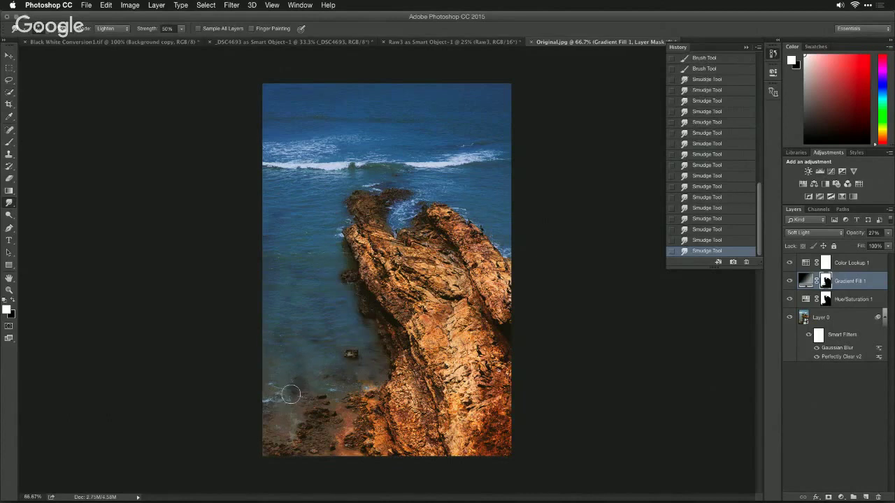
left_click(298, 234)
left_click_drag(417, 186, 415, 195)
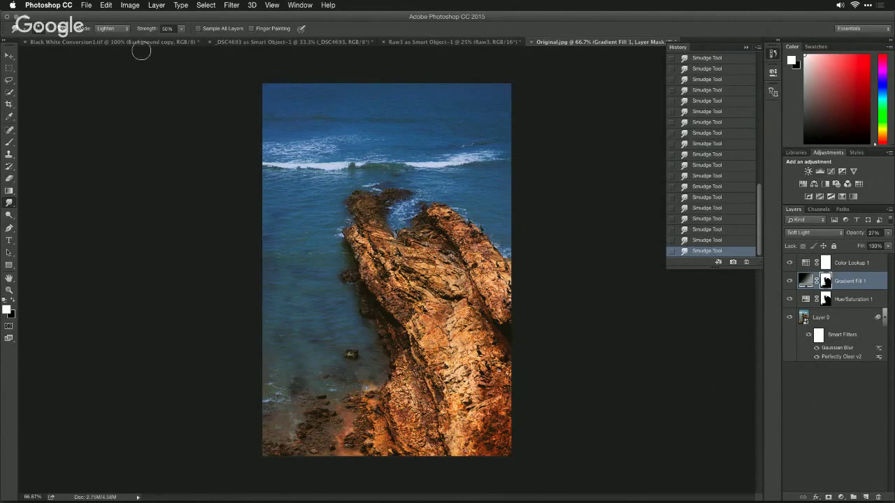
- Save the layered image as Original.psd on the Desktop in Photoshop format with Maximize Compatibility
left_click(86, 5)
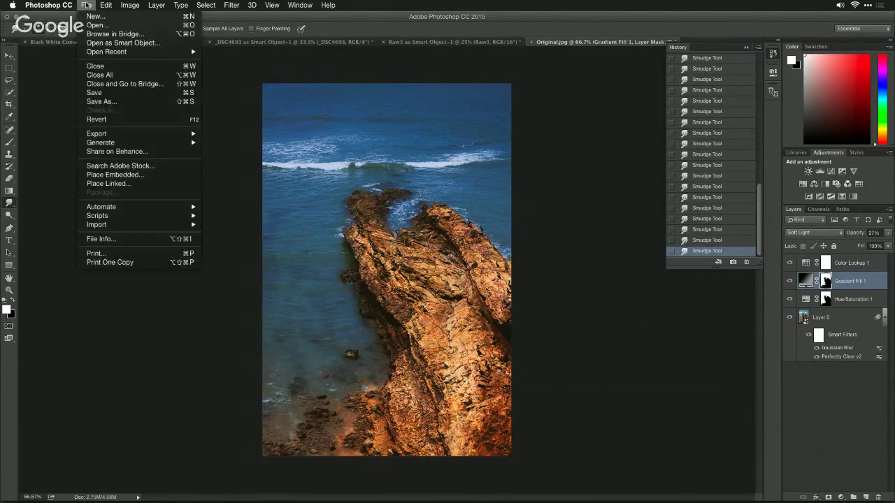
left_click(116, 103)
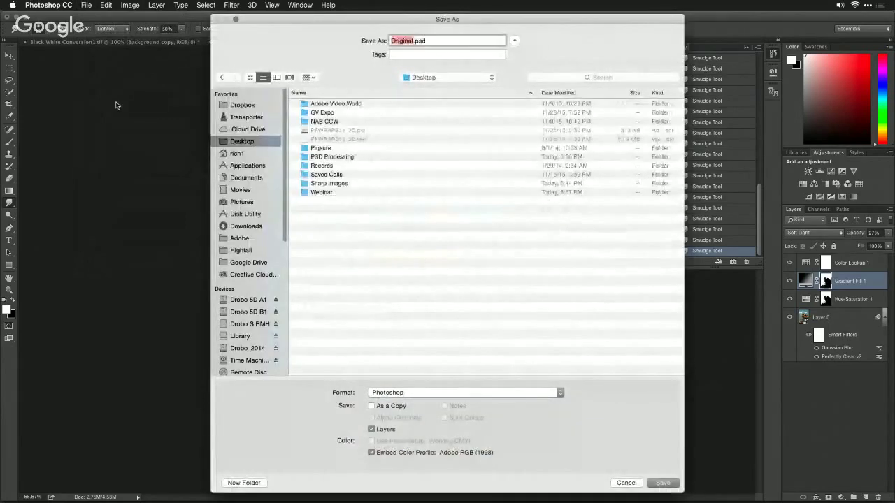
key("Return")
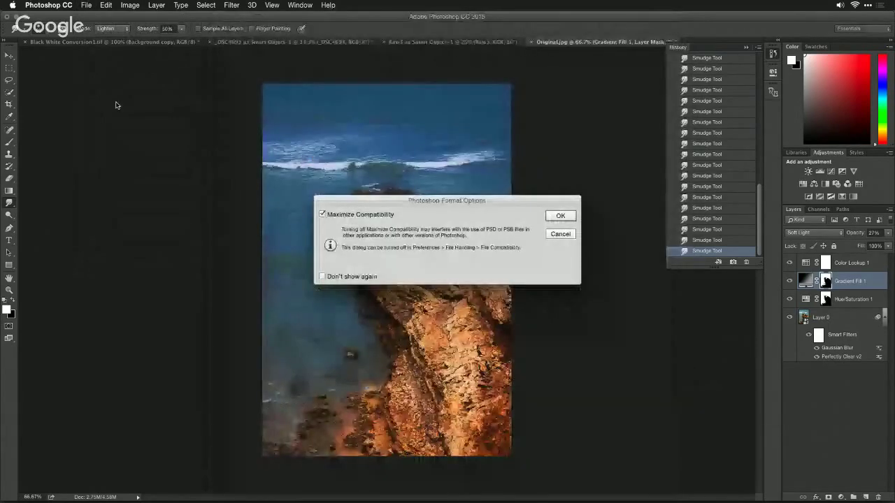
key("Return")
- Close Original.psd and reopen it from the recent files to check its history and layers
key("super+Tab")
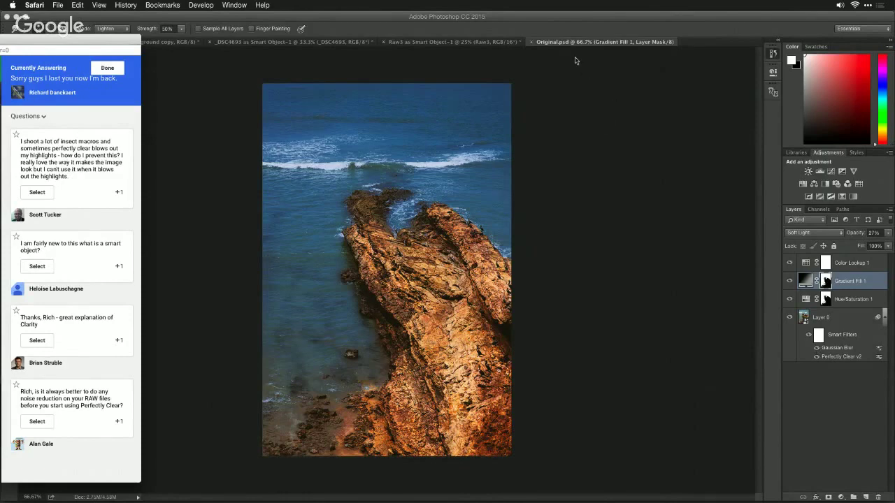
left_click(533, 43)
left_click(532, 42)
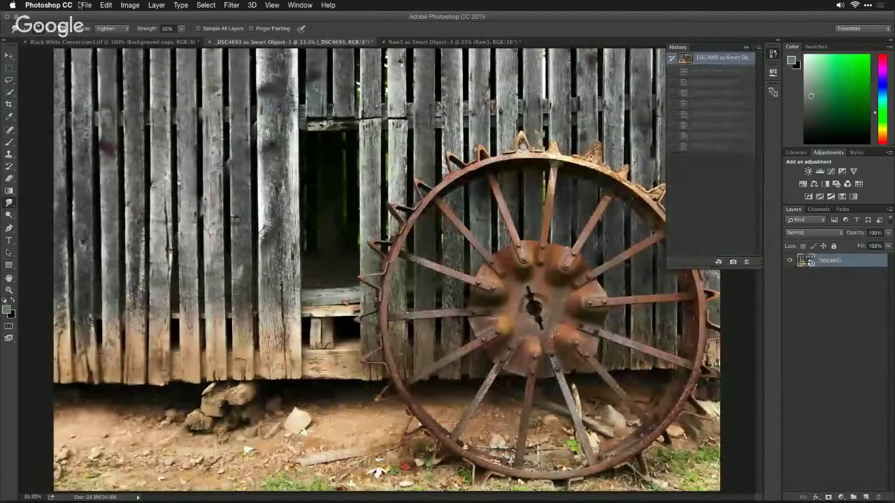
left_click(86, 5)
mouse_move(118, 53)
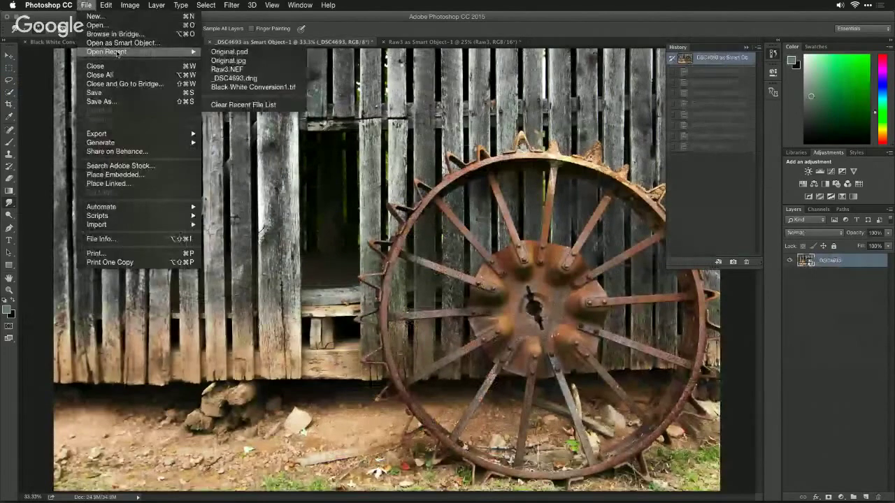
left_click(229, 52)
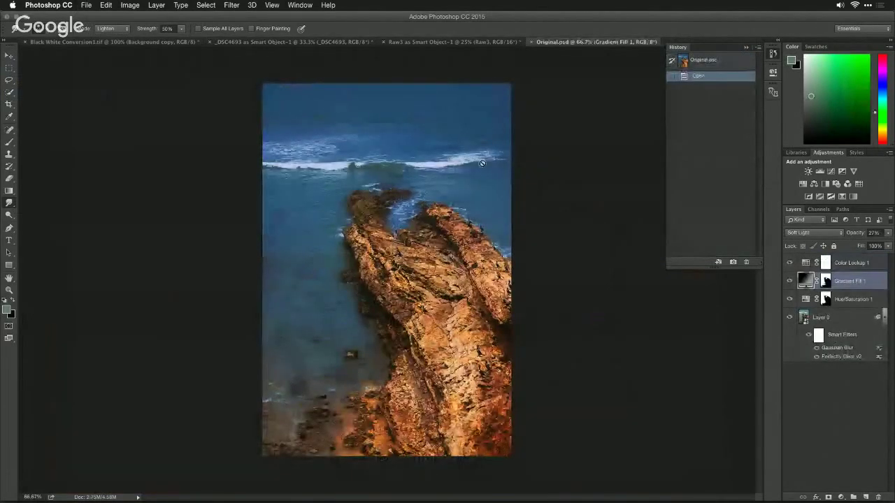
- Close the Raw3 as Smart Object-1 red panda document and save its changes
left_click(432, 44)
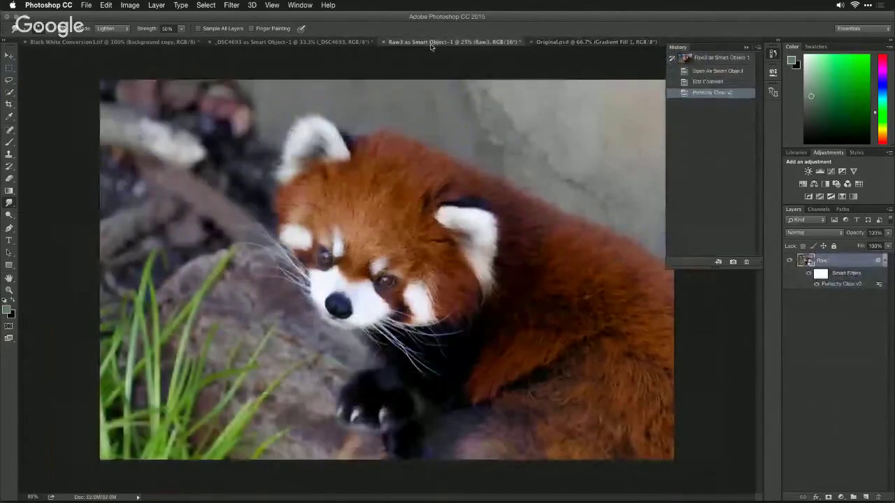
key("super+w")
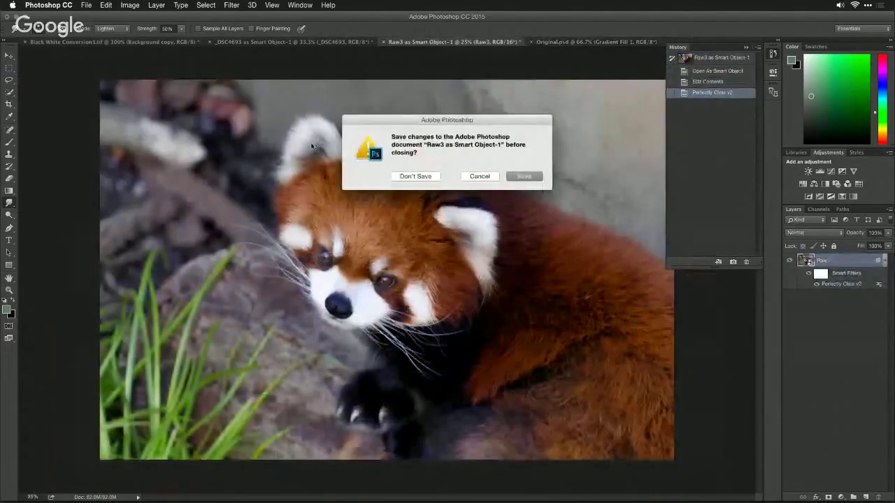
left_click(523, 176)
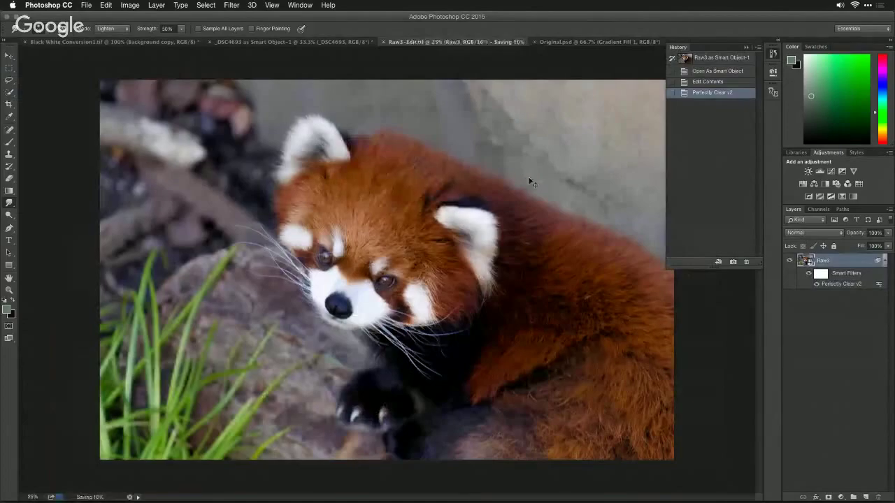
- Switch to Lightroom and display All Photographs as a grid in the Library
key("super+Tab")
key("super+Tab")
key("super+Tab")
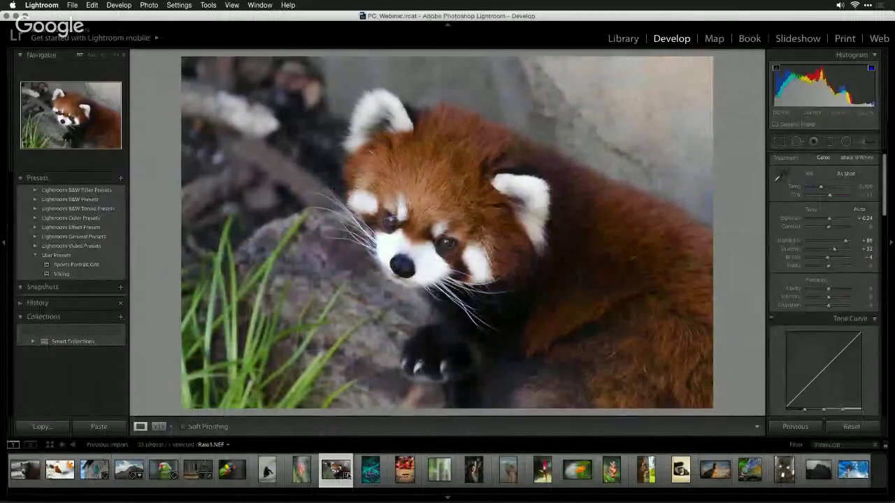
left_click(624, 39)
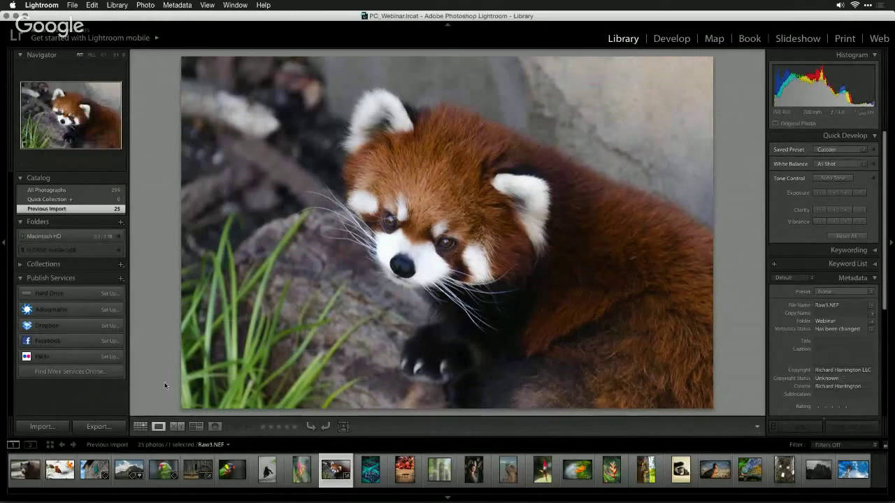
left_click(141, 427)
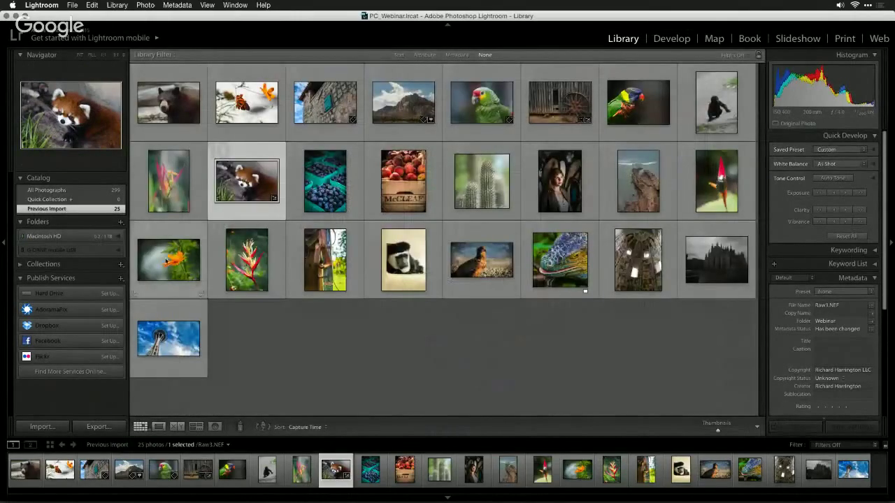
left_click(59, 191)
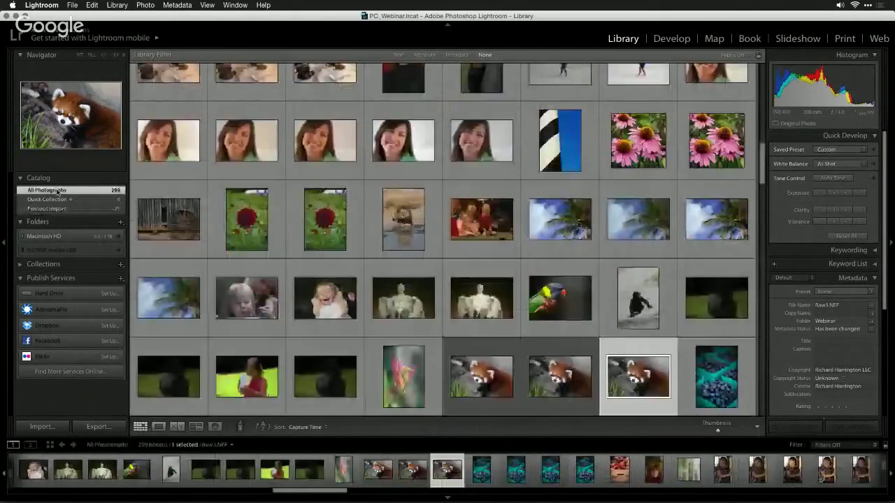
- Compare the red panda photo versions by selecting each of the three thumbnails
left_click(519, 383)
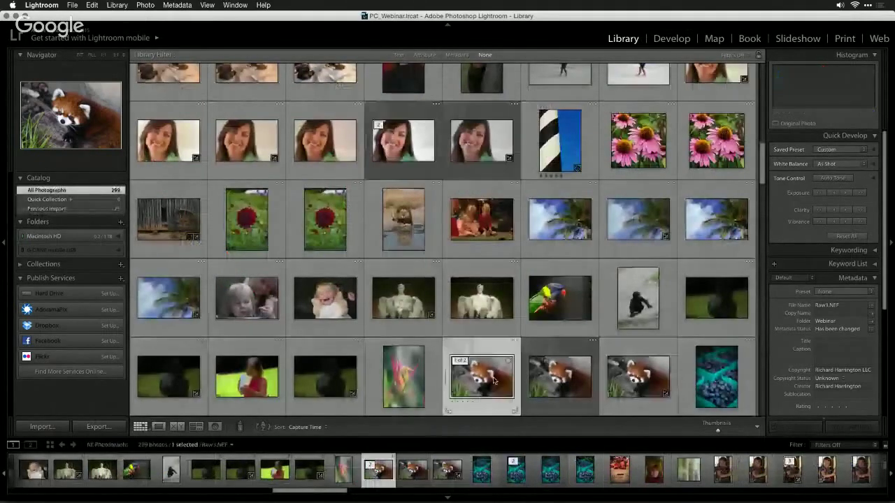
left_click(552, 383)
left_click(642, 385)
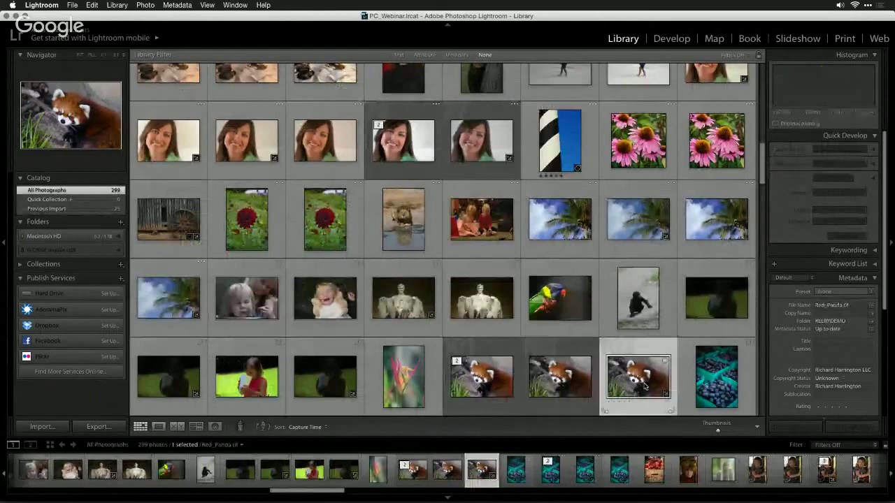
- Select the red panda virtual copy in the grid and open its context options
left_click(578, 382)
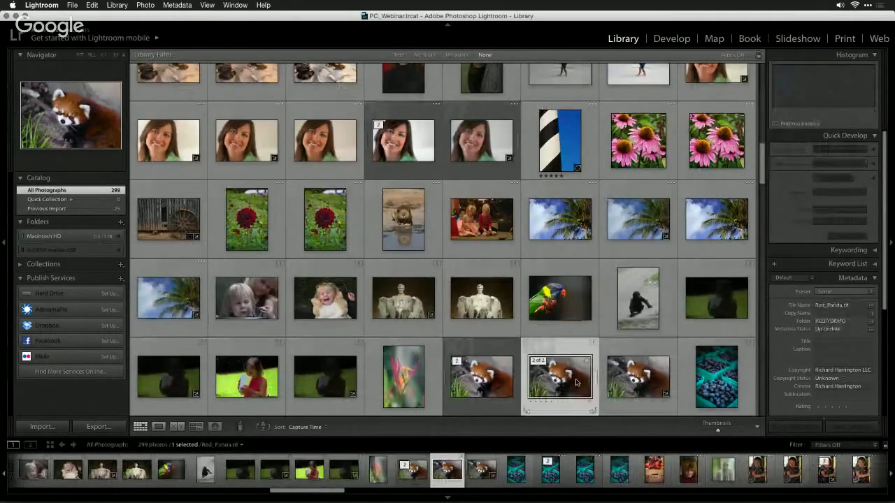
right_click(578, 382)
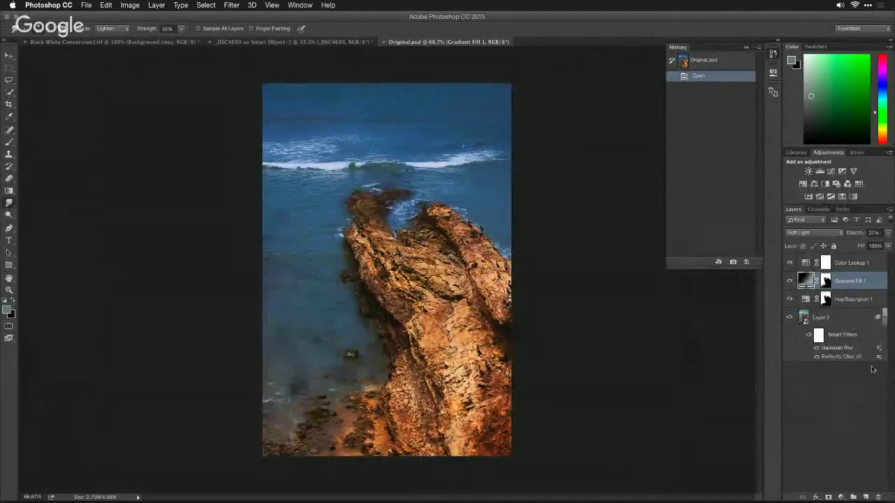
- Switch to Safari and read the viewer questions in the webinar Q&A
key("super+Tab")
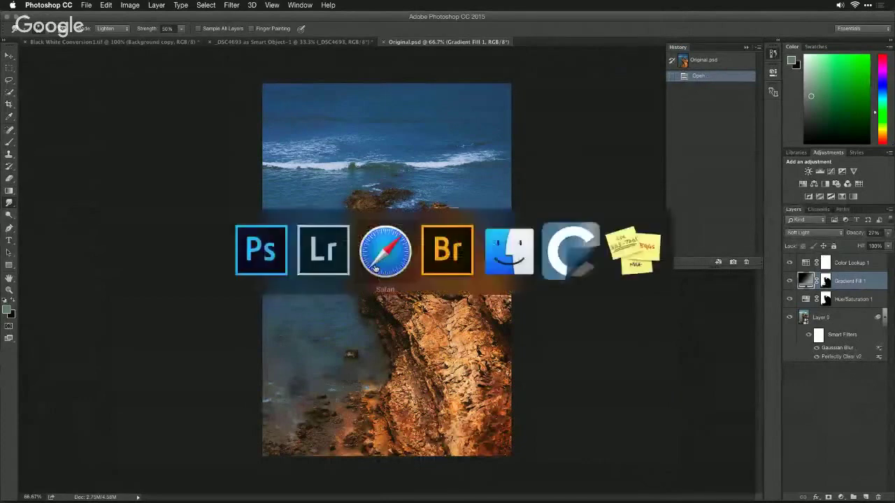
left_click(39, 269)
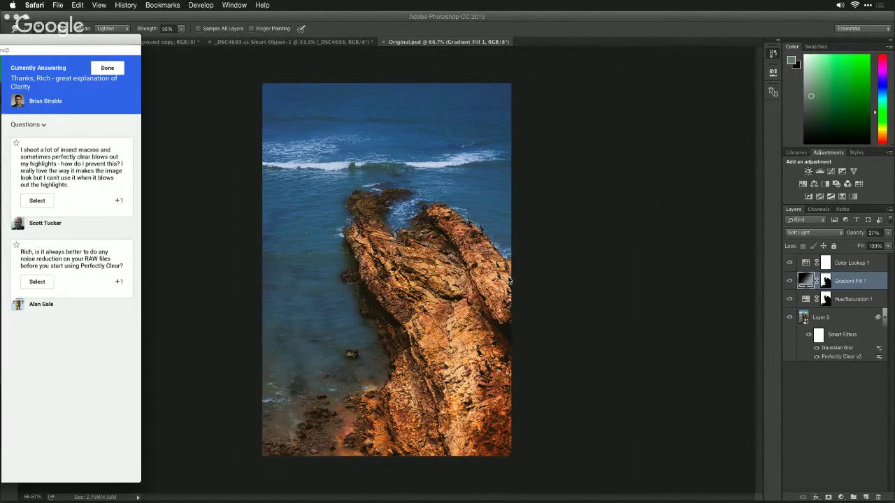
- Switch to Bridge, select the beetle photo Raw5.NEF and preview it at full screen
key("super+Tab")
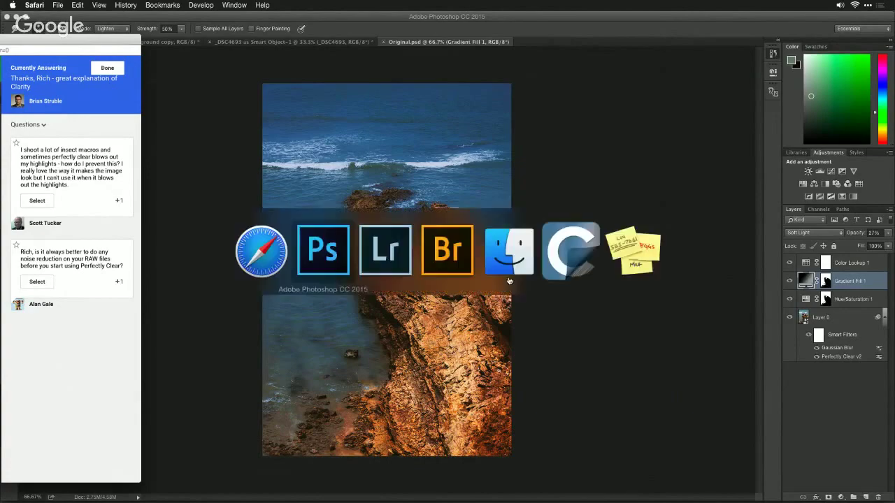
left_click(459, 262)
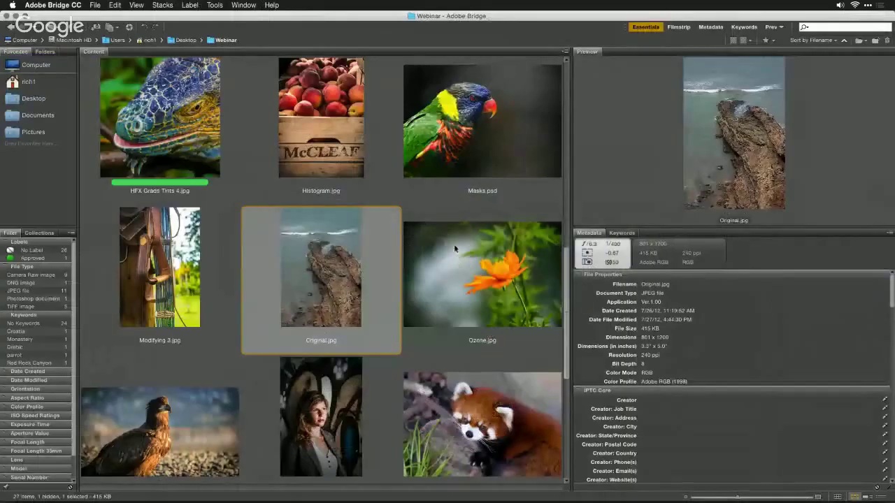
scroll(455, 243, "down", 5)
left_click(456, 251)
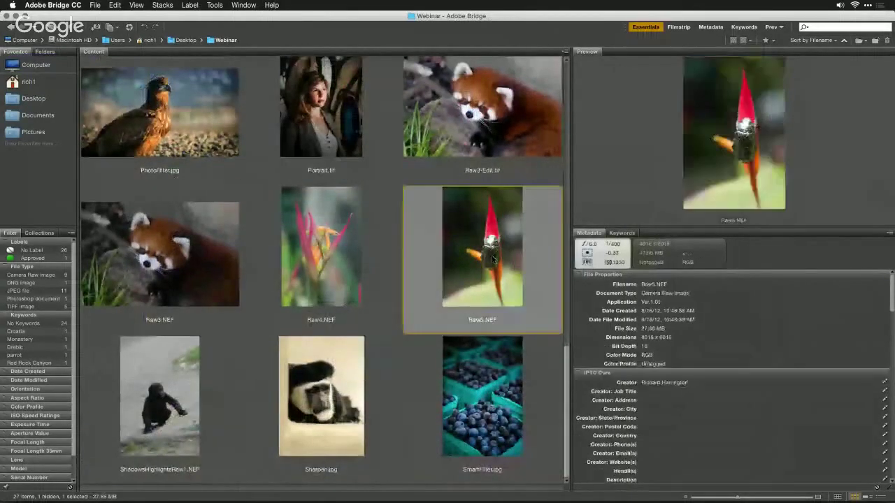
key("space")
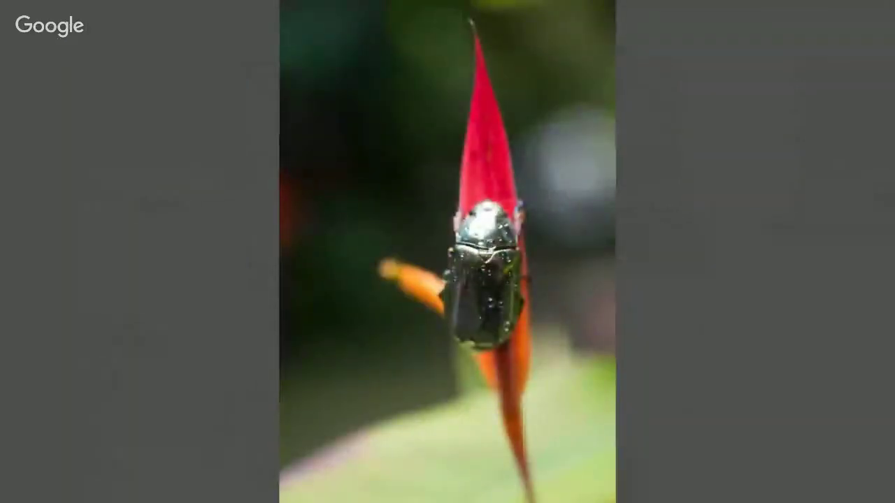
key("space")
key("space")
key("space")
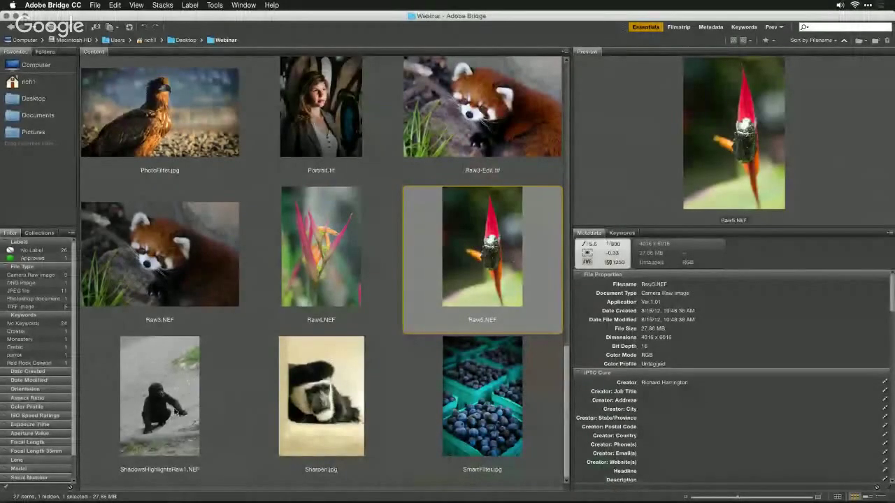
- Add ShadowsHighlightsRaw1.NEF to the selection and open both raw photos in Camera Raw
left_click(175, 413, "super")
right_click(479, 264)
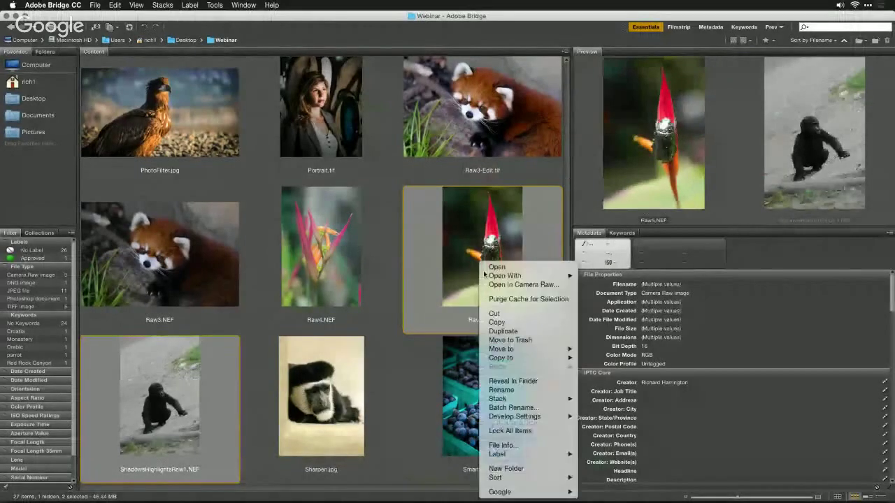
left_click(510, 285)
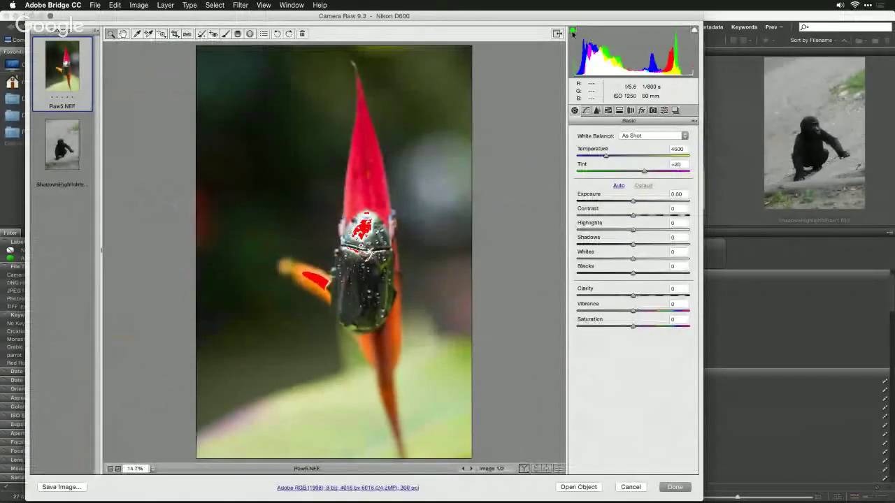
- Set Highlights to -87 and luminance noise reduction to 45 for Raw5.NEF
left_click_drag(632, 233, 586, 238)
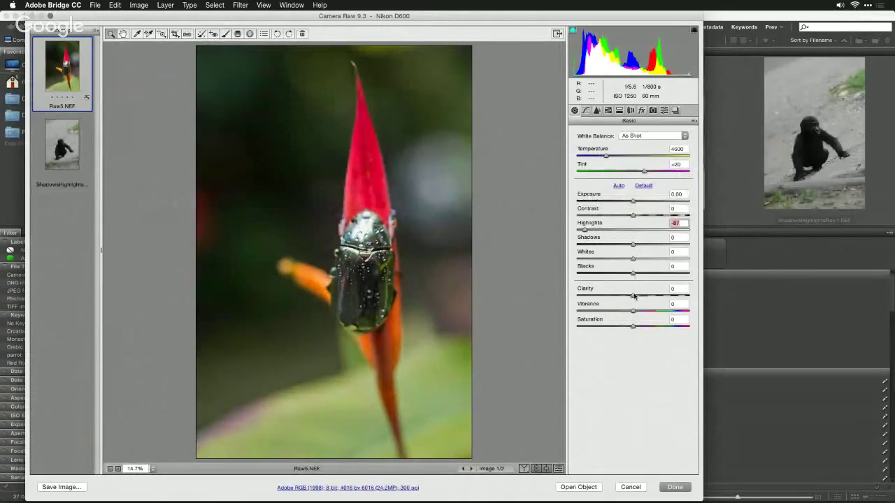
left_click(596, 111)
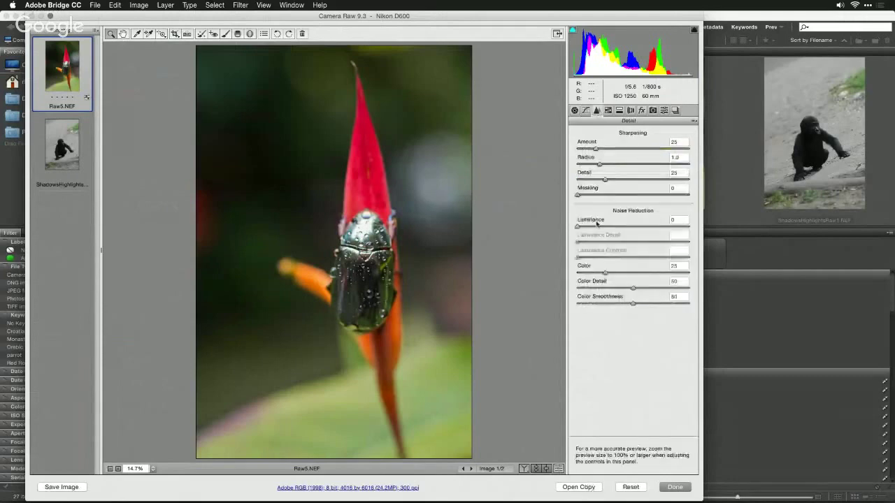
left_click_drag(594, 230, 627, 230)
- Sharpen the beetle photo with an Amount of 138 and Masking of 71
key("alt")
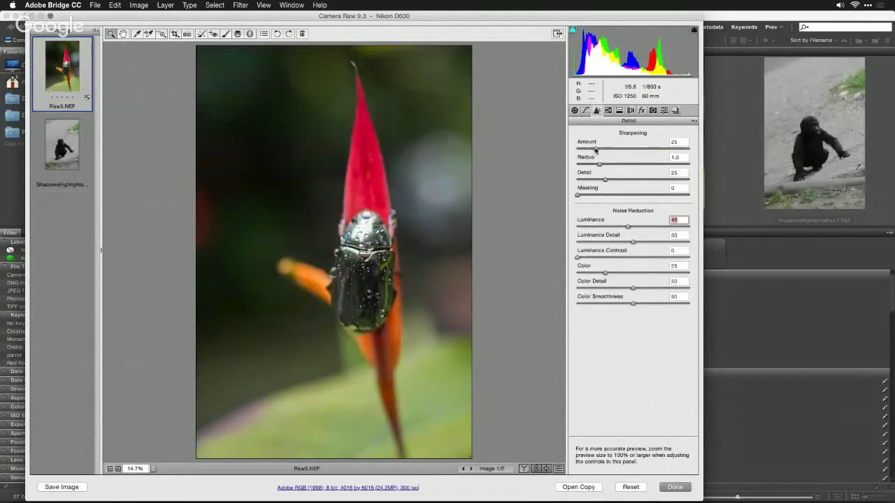
left_click_drag(596, 149, 681, 149)
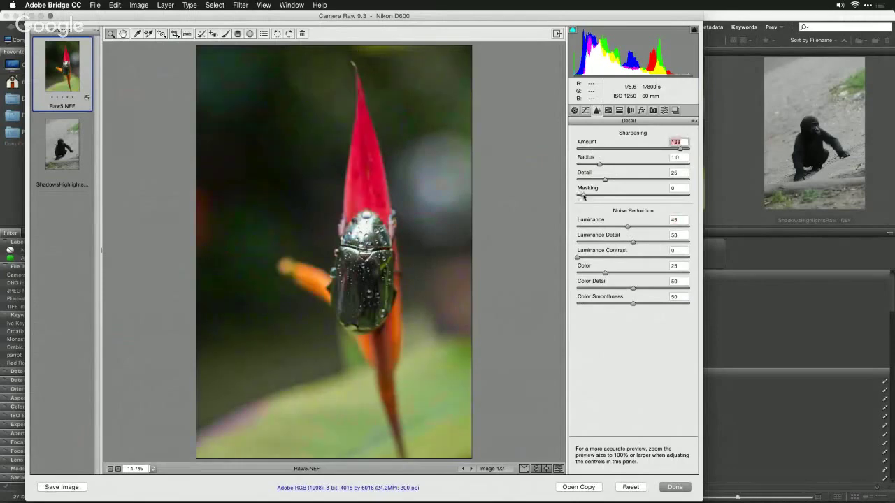
left_click_drag(577, 195, 656, 194)
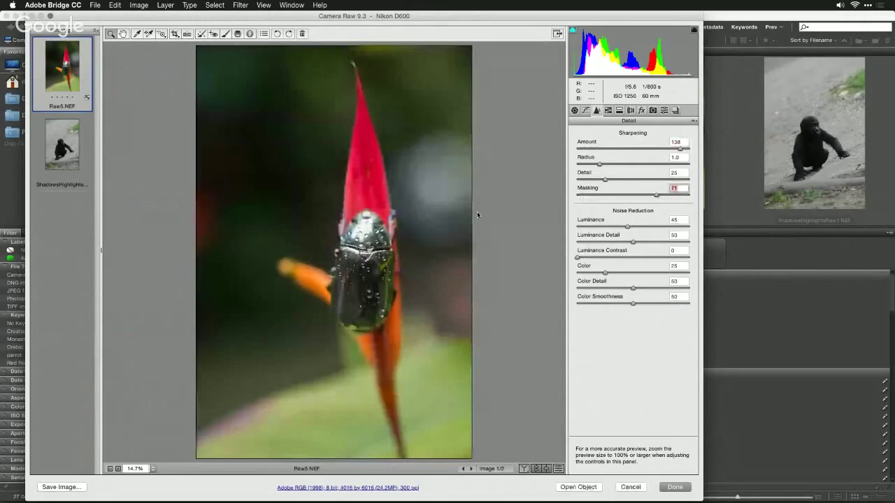
- Enable lens profile corrections for Raw5.NEF and for the gorilla photo
left_click(631, 111)
left_click(581, 131)
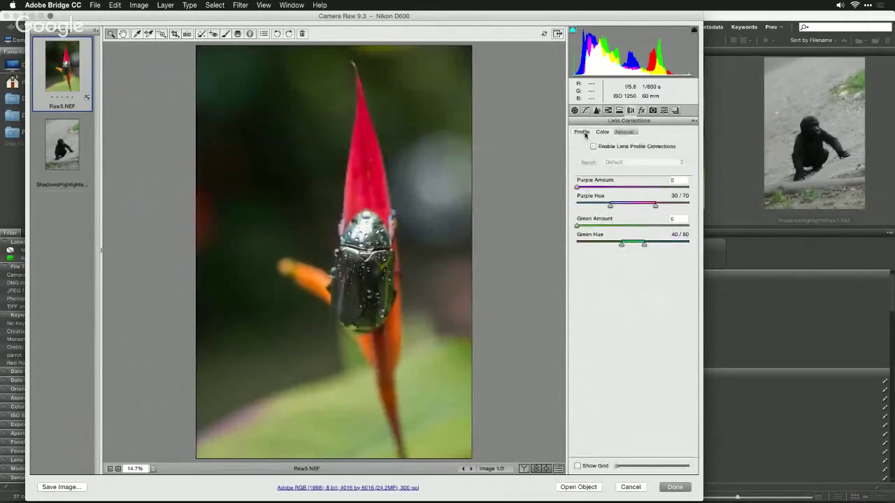
left_click(594, 147)
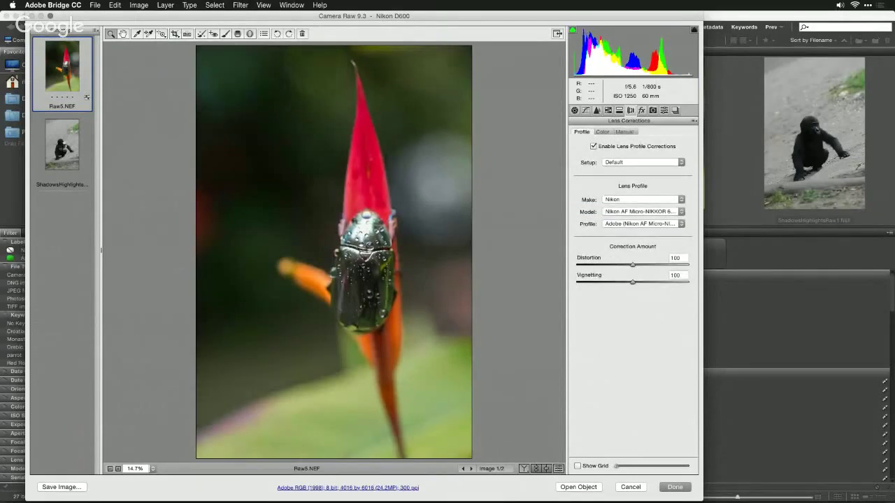
left_click(61, 146)
left_click(593, 147)
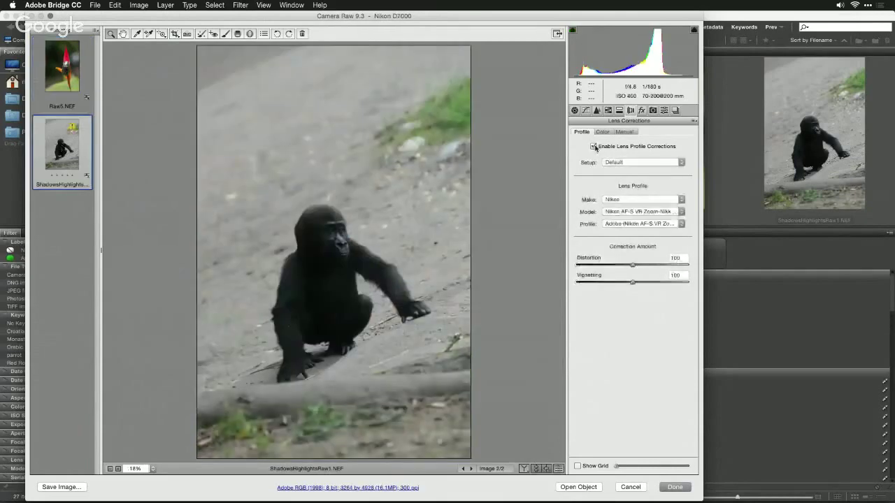
- Adjust the gorilla photo's tones to Exposure +0.50, Highlights -100 and Shadows +61
left_click(574, 111)
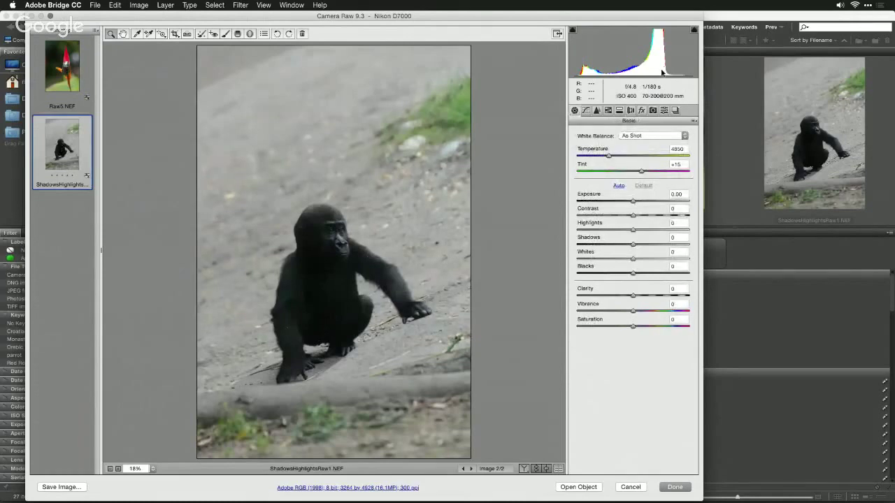
left_click_drag(631, 67, 677, 67)
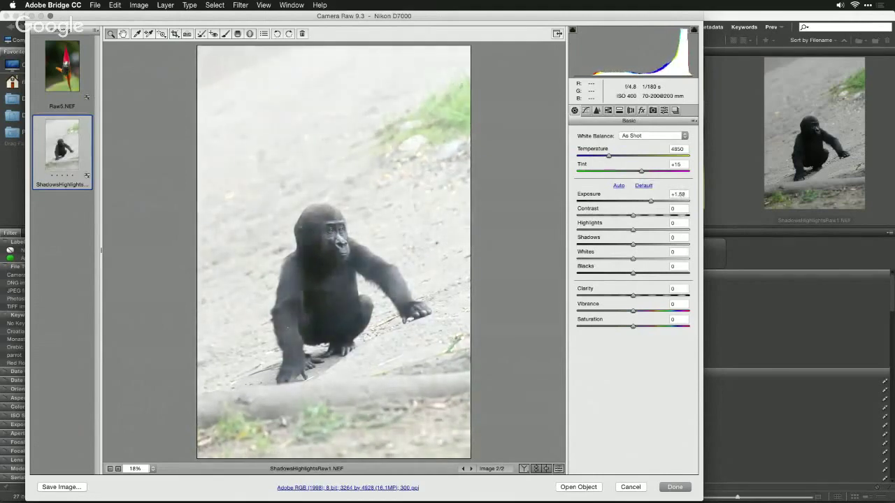
left_click_drag(673, 67, 646, 70)
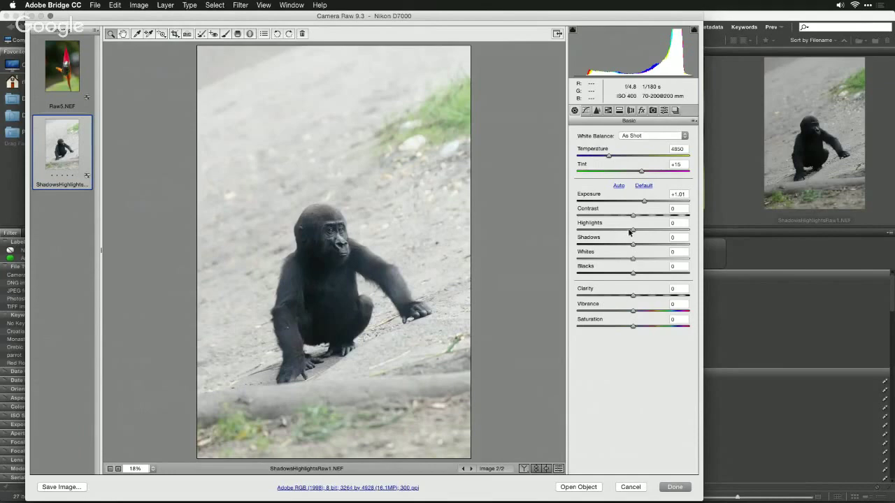
left_click_drag(629, 232, 668, 245)
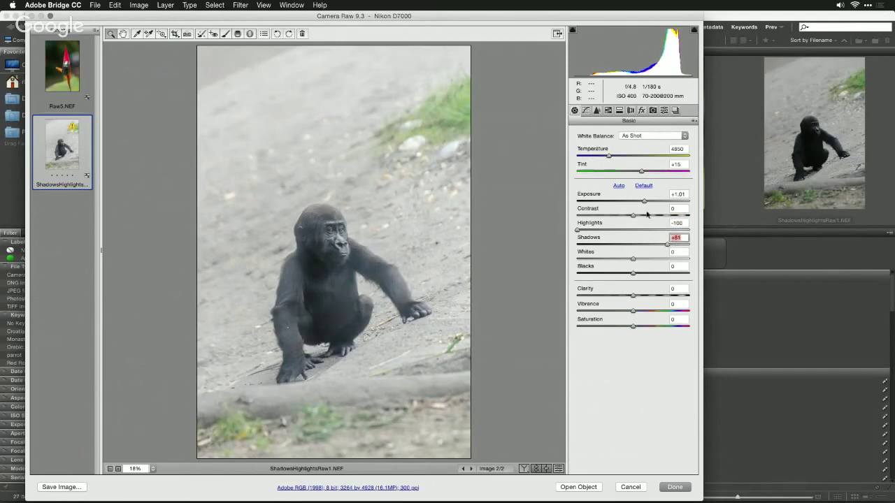
left_click_drag(644, 202, 638, 202)
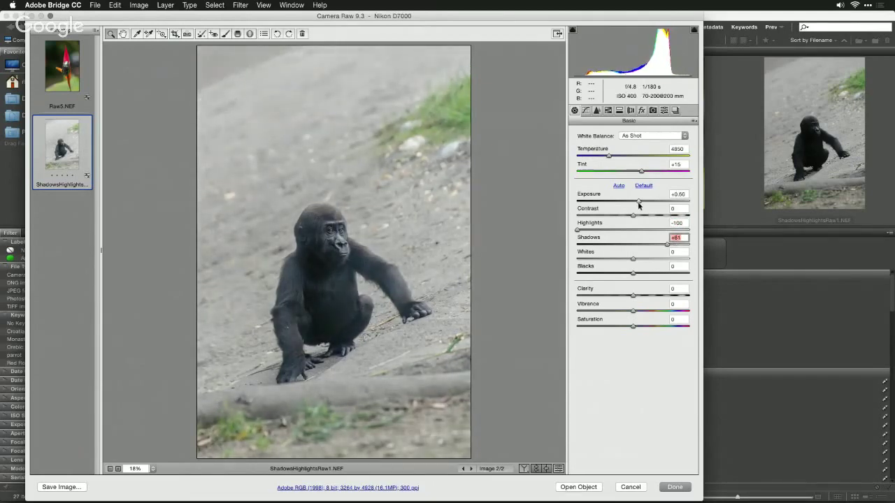
- Select both raw photos and open them in Photoshop as smart objects
left_click(60, 73, "shift")
left_click(591, 489)
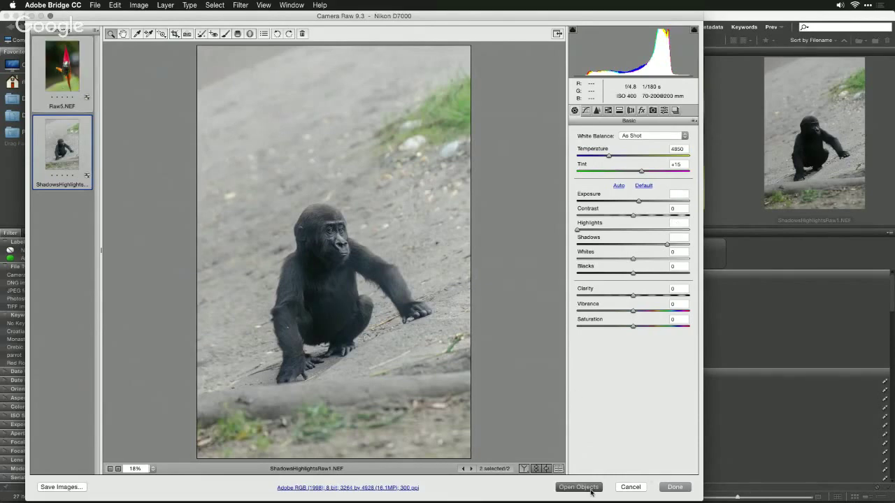
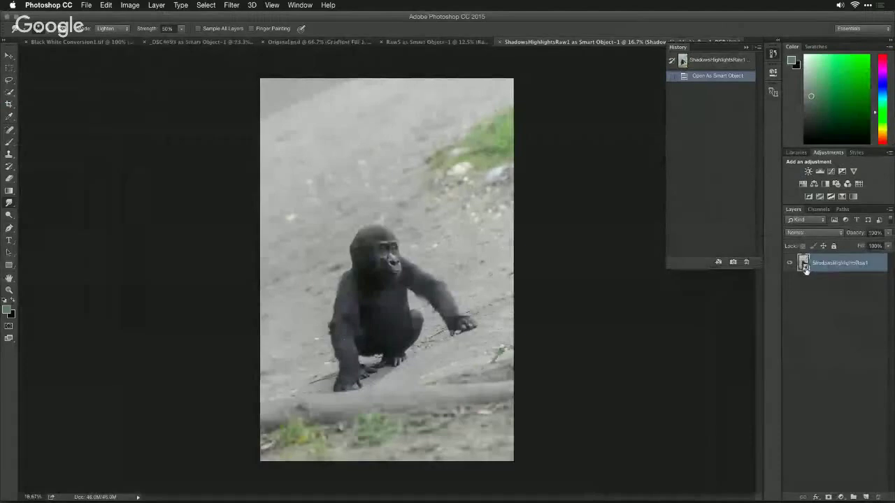
- Apply the Perfectly Clear filter with the Vivid preset to the Raw5 beetle photo's smart object
left_click(459, 42)
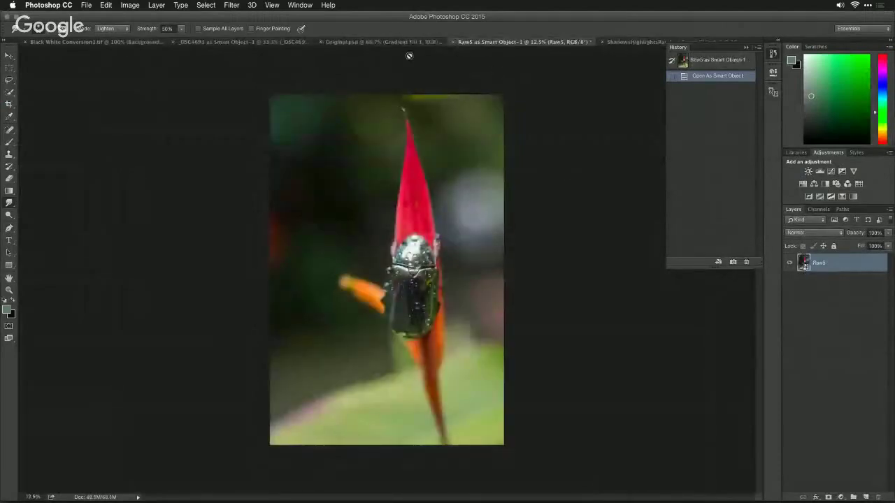
left_click(233, 5)
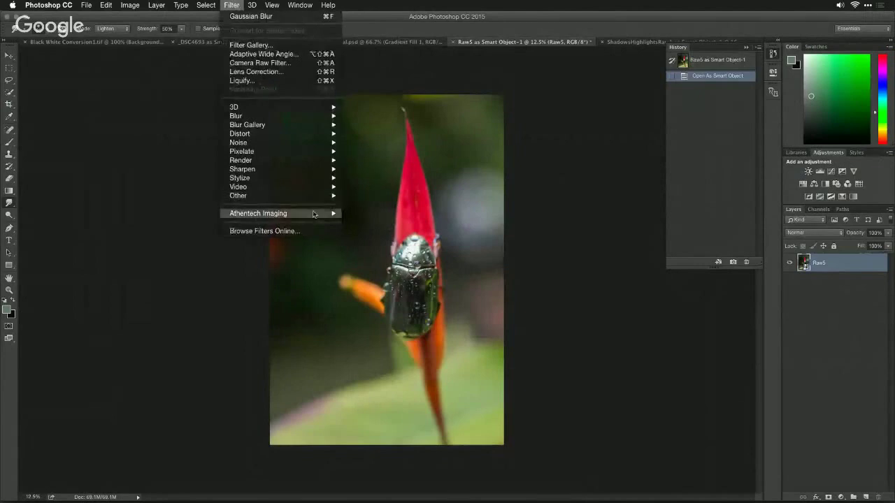
mouse_move(313, 214)
left_click(363, 213)
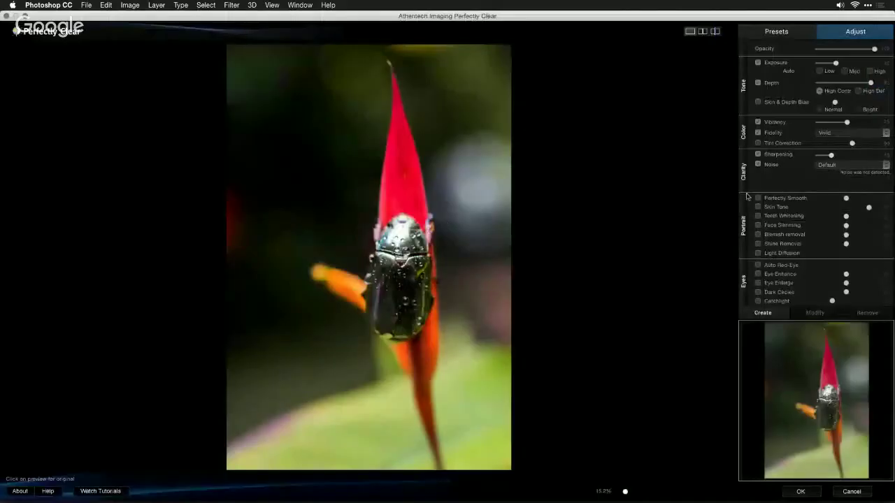
left_click(776, 31)
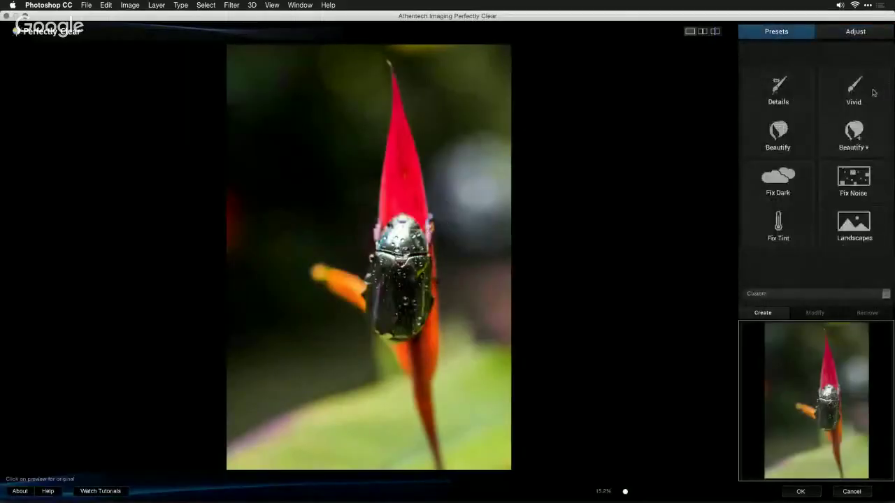
left_click(858, 95)
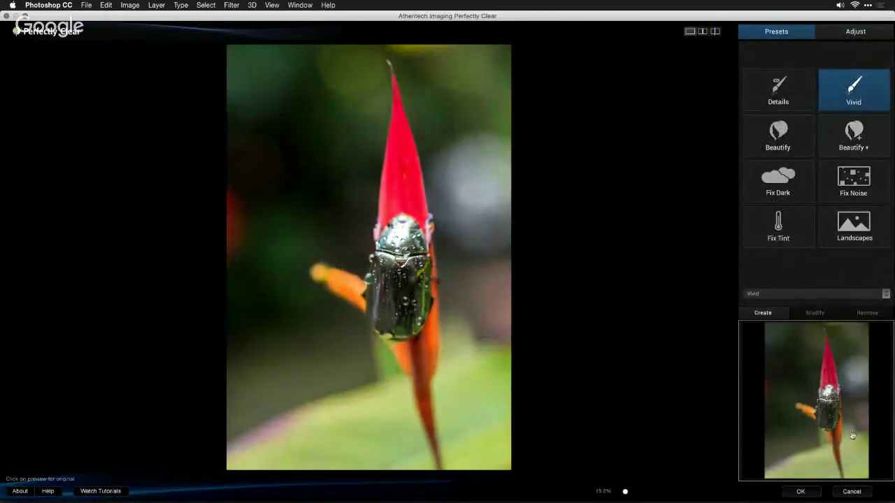
left_click(802, 493)
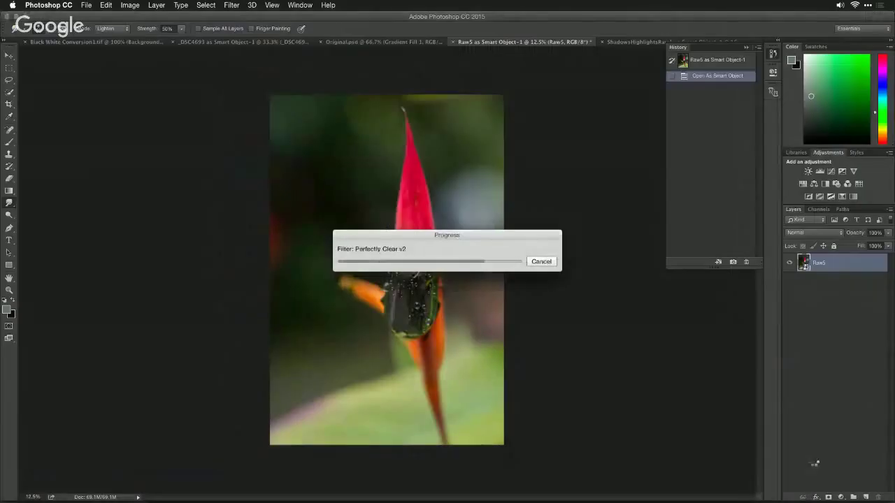
- Target the Raw5 smart filter mask and set up a soft black Brush at 21% opacity
left_click(819, 282)
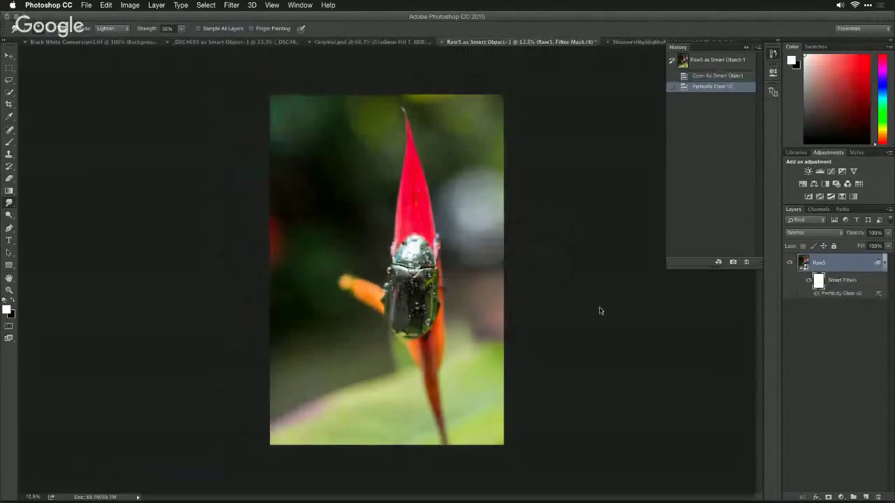
key("b")
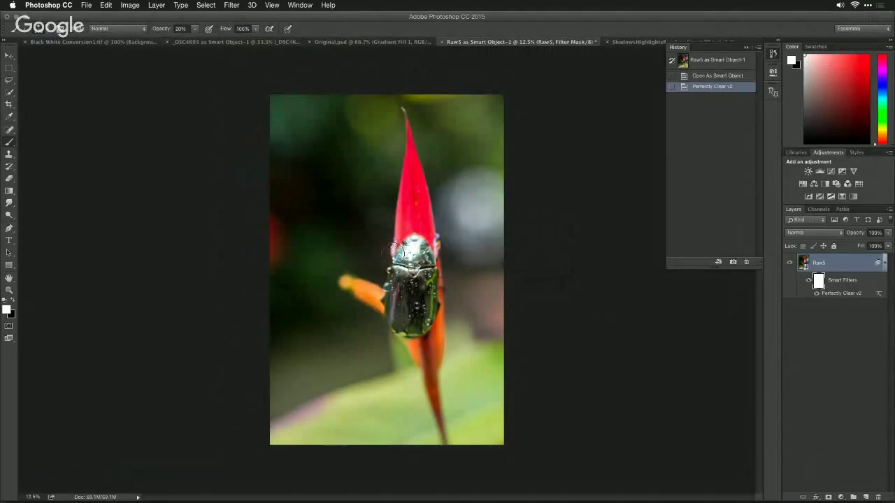
key("x")
left_click(195, 30)
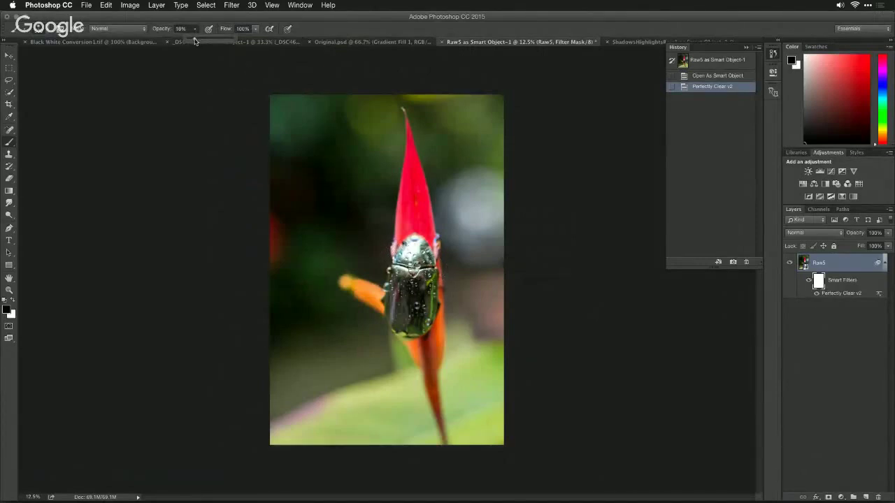
left_click_drag(197, 42, 199, 41)
left_click(45, 31)
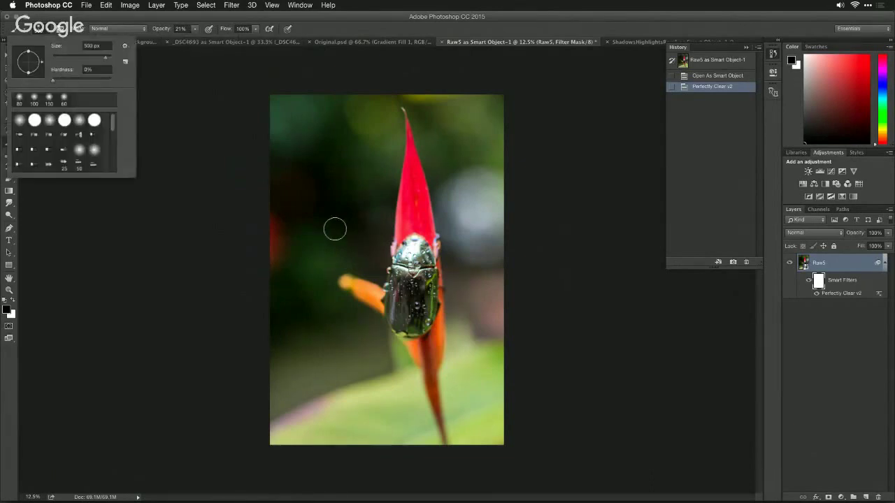
- Paint repeated dabs on the filter mask over the beetle's bright head to reduce the effect there
left_click(407, 256)
left_click(411, 250)
left_click(414, 248)
left_click(414, 248)
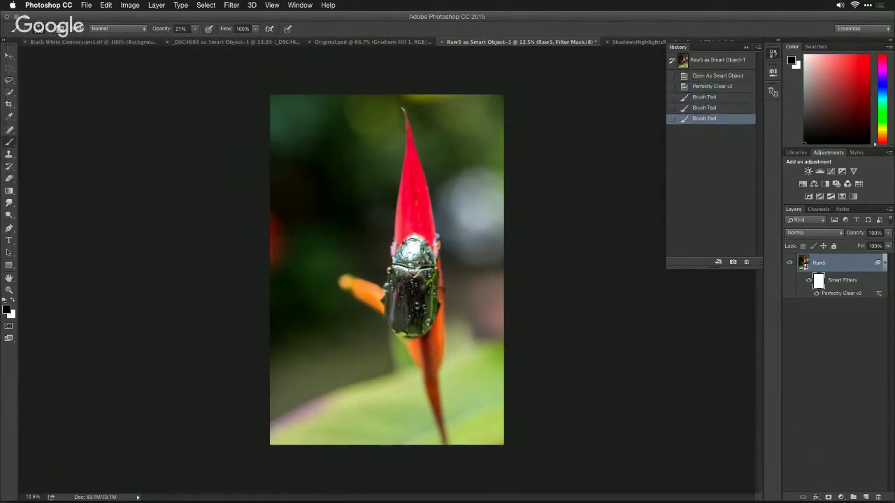
left_click(410, 251)
left_click(413, 249)
left_click(411, 251)
left_click(414, 250)
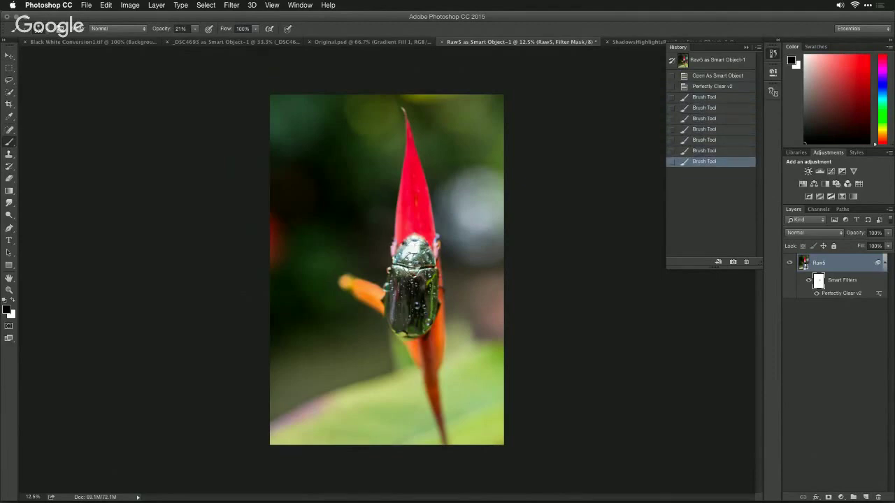
left_click(411, 250)
left_click(411, 251)
- Paint the filter mask over the pale blurred background highlight and down the beetle's back
left_click(493, 205)
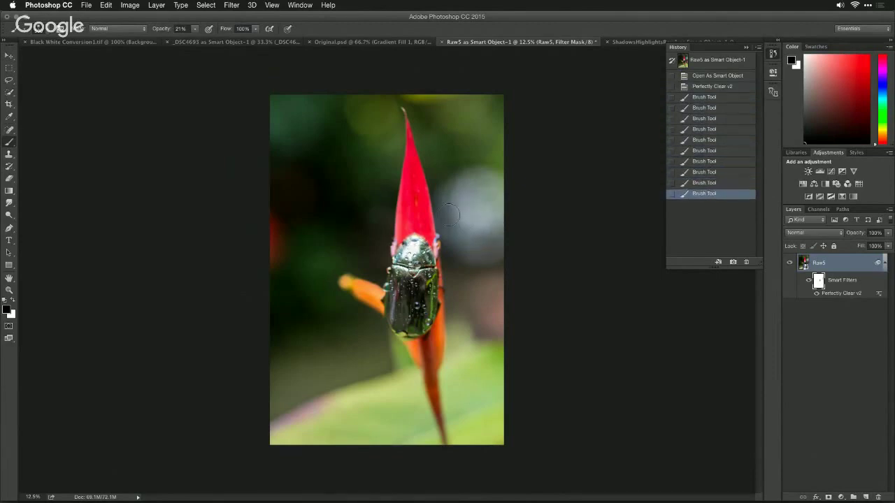
left_click(491, 207)
left_click_drag(467, 226, 486, 200)
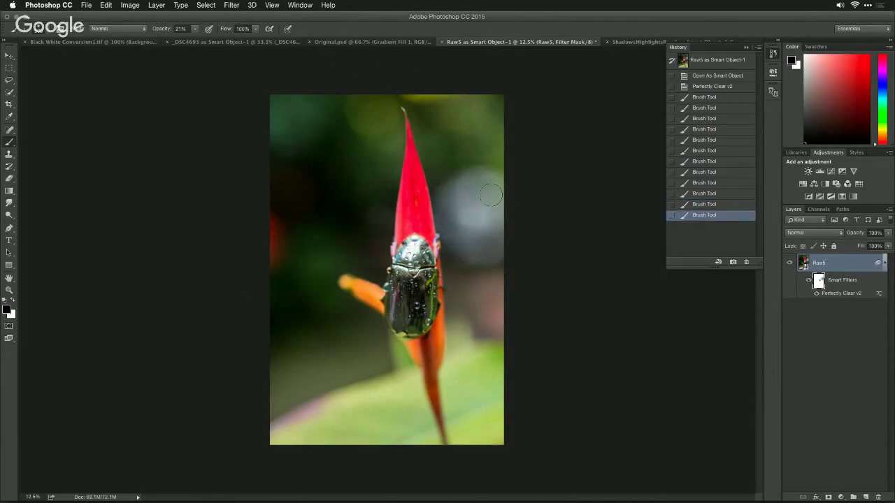
left_click_drag(494, 217, 441, 280)
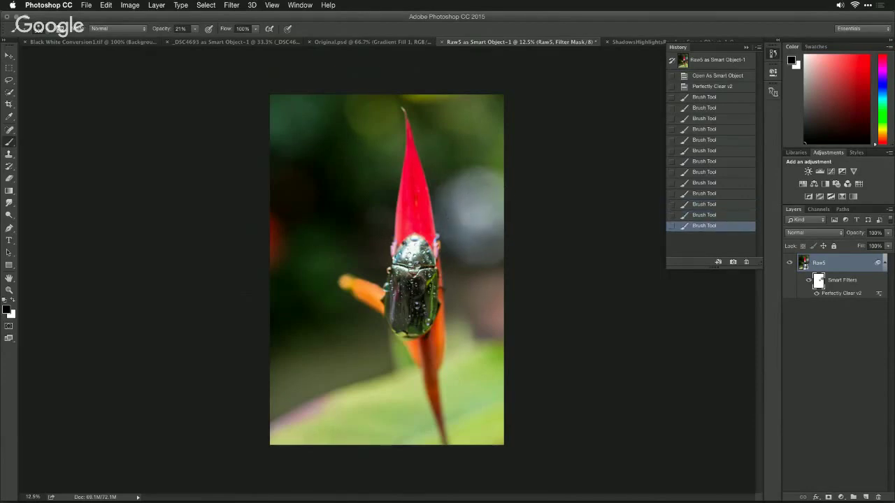
left_click_drag(418, 251, 423, 318)
- Compare the photo with the filter mask disabled and enabled several times, leaving the mask enabled
left_click(820, 282, "shift")
left_click(820, 281, "shift")
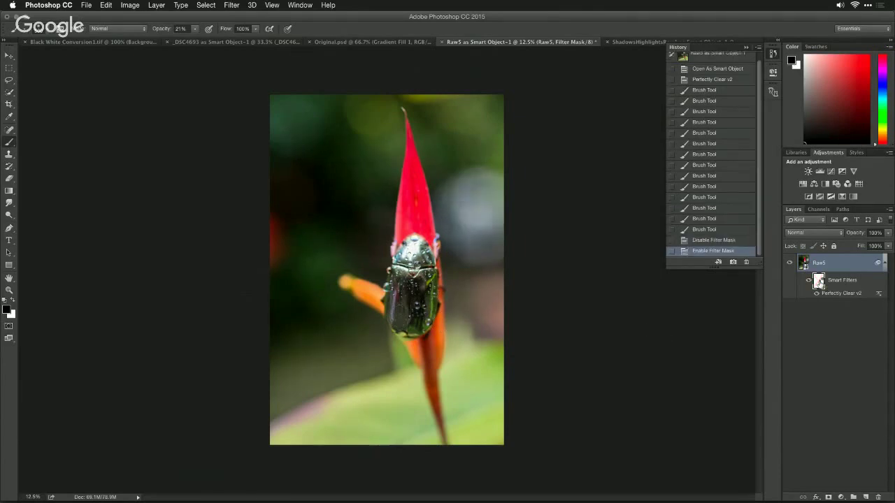
left_click(820, 282, "shift")
left_click(819, 282, "shift")
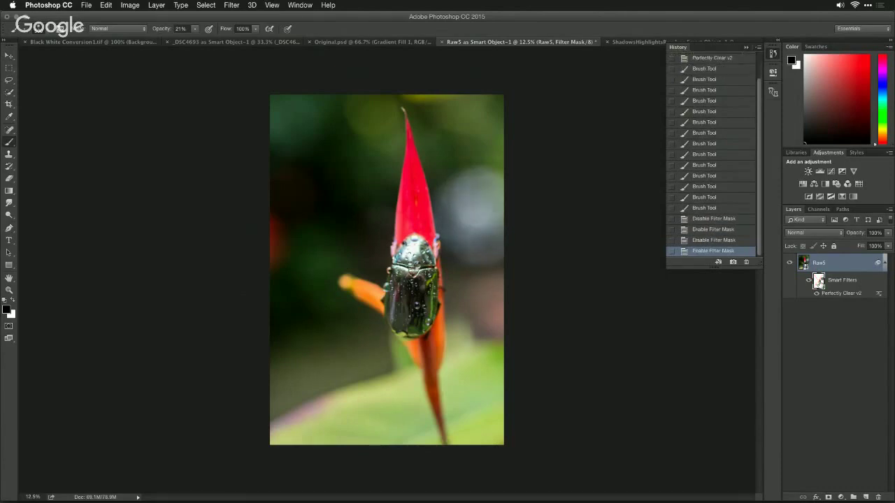
left_click(820, 282, "shift")
left_click(820, 282, "shift")
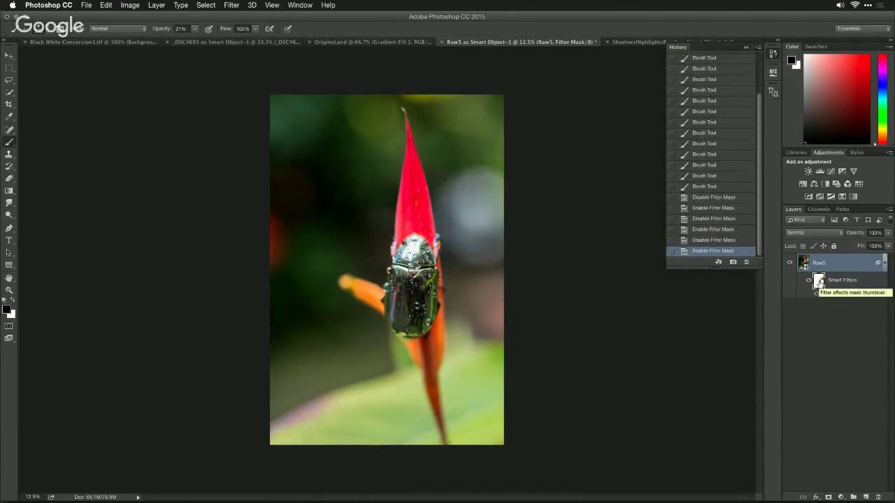
left_click(819, 282, "shift")
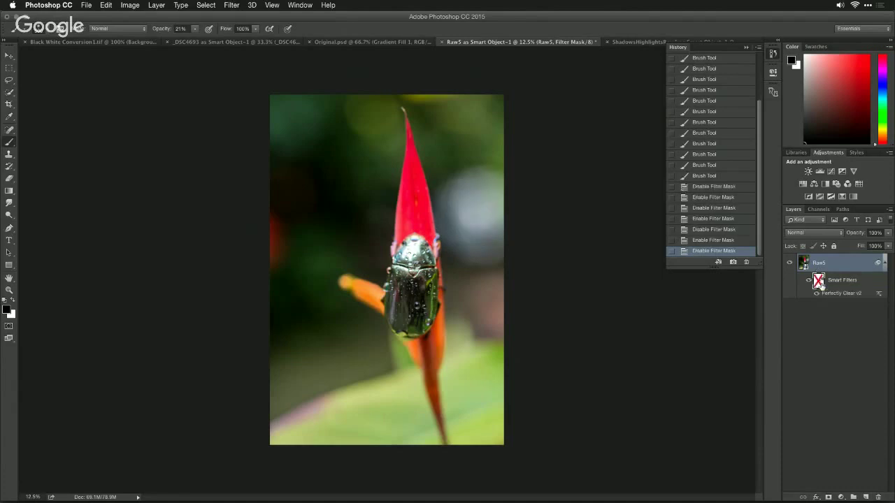
left_click(820, 281, "shift")
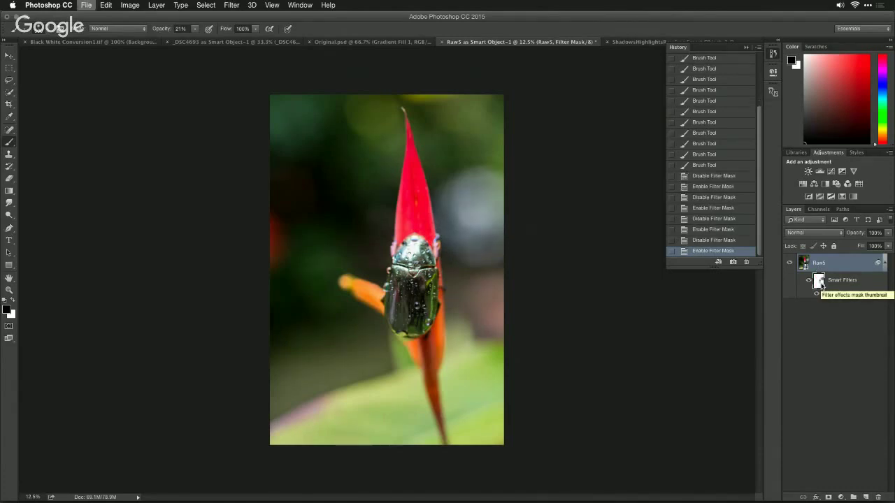
- Close the Raw5 beetle document without saving its changes
key("super+w")
key("super+d")
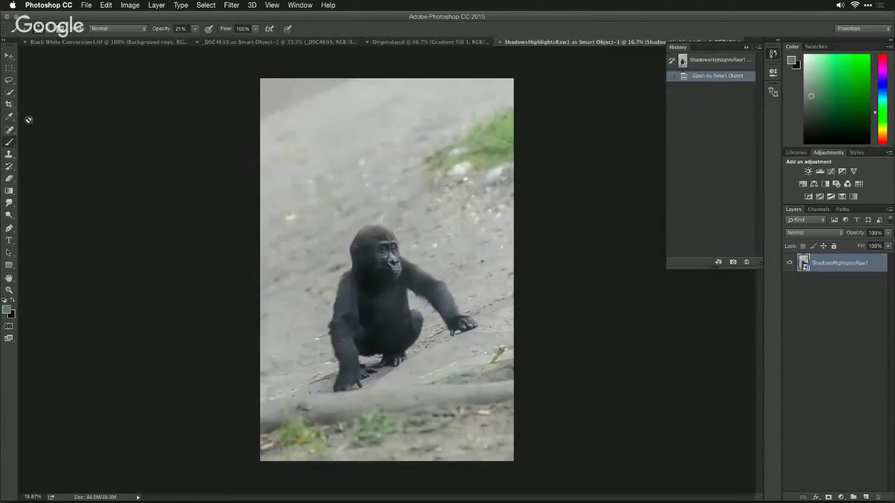
- Select the gorilla's arms, body and head with the Quick Selection tool
mouse_move(9, 92)
left_mouse_down()
mouse_move(51, 102)
mouse_move(56, 90)
left_mouse_up()
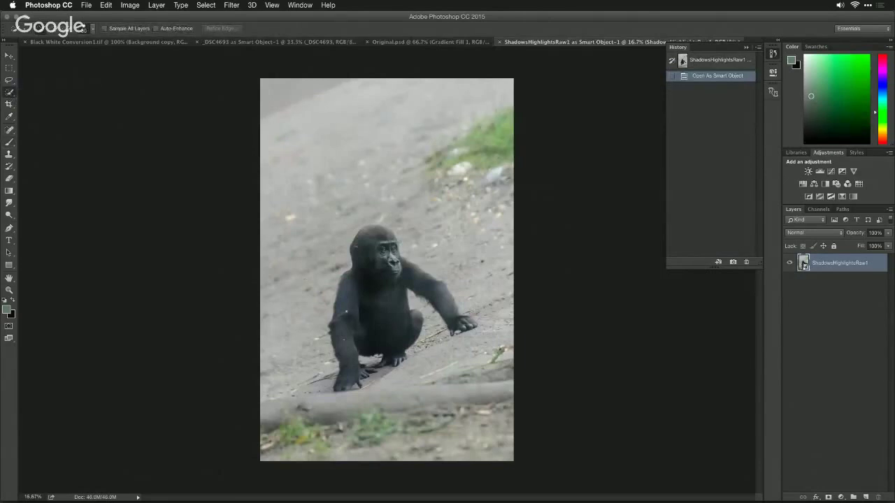
left_click_drag(345, 329, 360, 383)
mouse_move(349, 327)
left_mouse_down()
mouse_move(346, 316)
mouse_move(383, 369)
left_mouse_up()
mouse_move(378, 287)
left_mouse_down()
mouse_move(346, 271)
mouse_move(368, 236)
mouse_move(396, 275)
left_mouse_up()
mouse_move(392, 237)
left_mouse_down()
mouse_move(437, 308)
mouse_move(467, 326)
mouse_move(447, 333)
mouse_move(461, 329)
left_mouse_up()
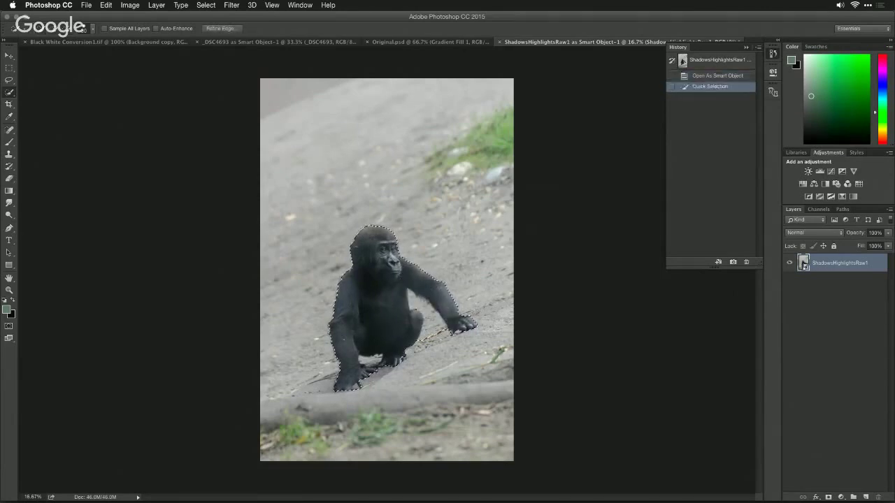
- Clean up the gorilla selection around the outstretched arm and the gap between that arm and the leg
left_click(462, 310)
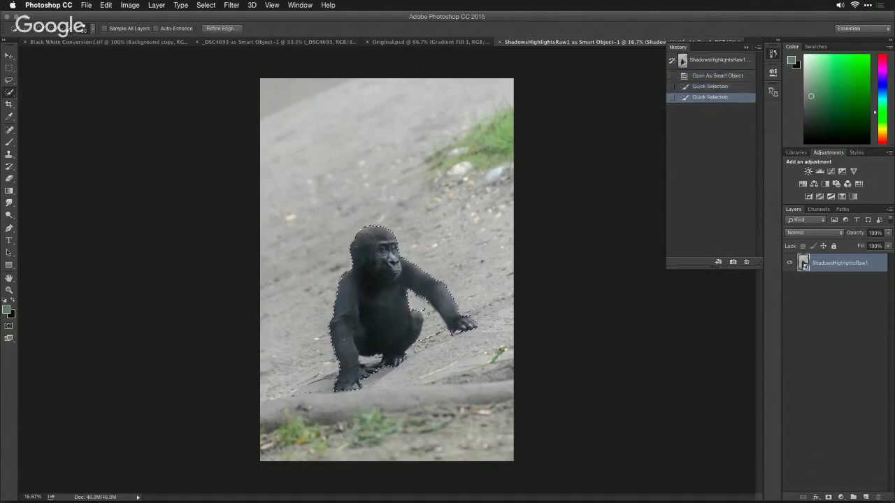
left_click(418, 300)
left_click(422, 270)
left_click(423, 270)
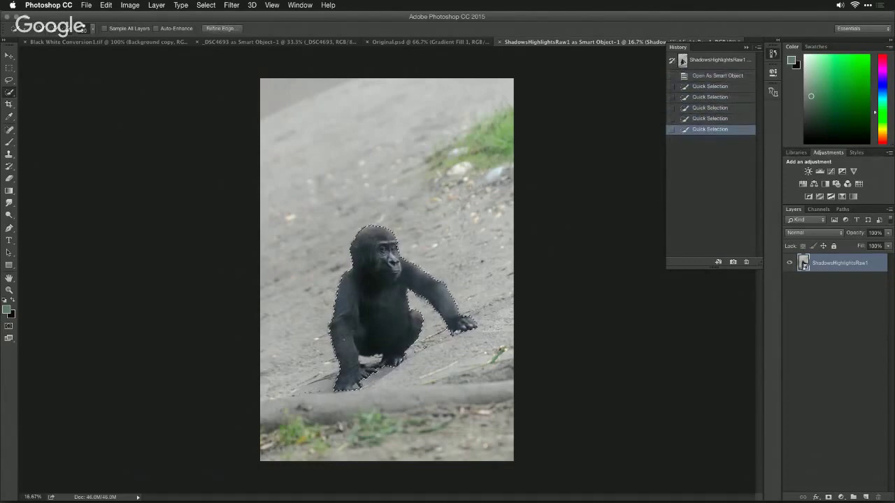
left_click(423, 270)
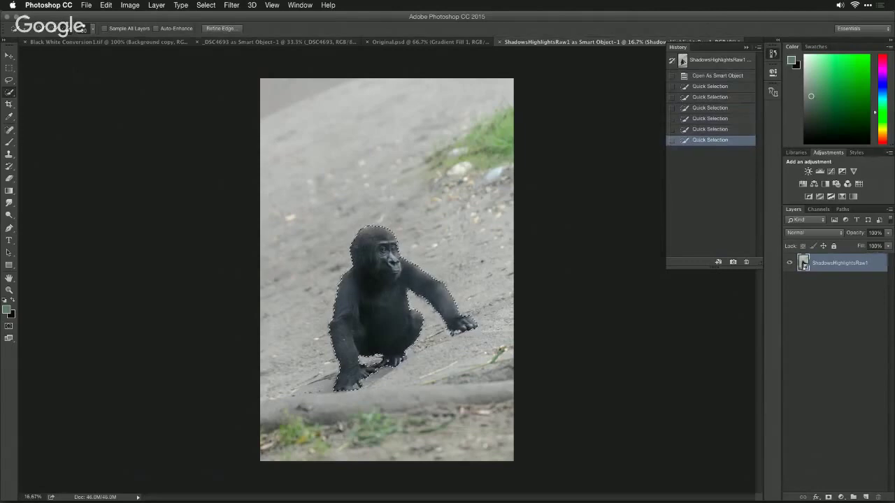
left_click(421, 270)
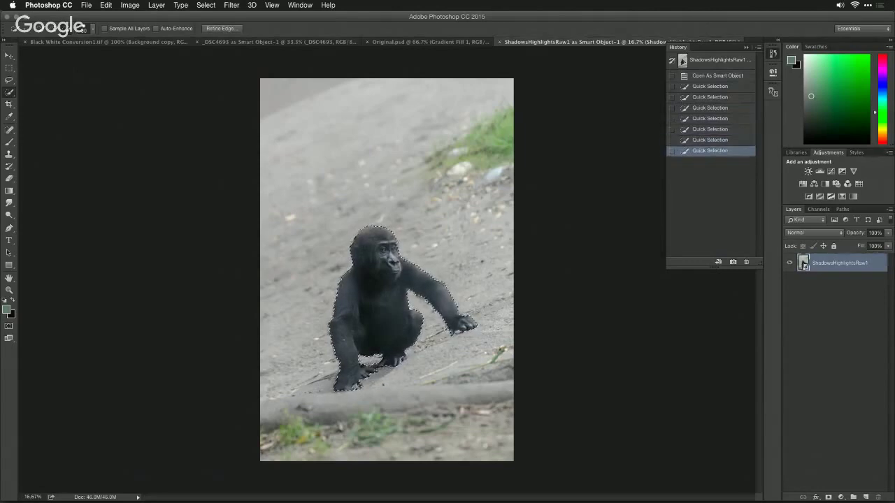
left_click(420, 269)
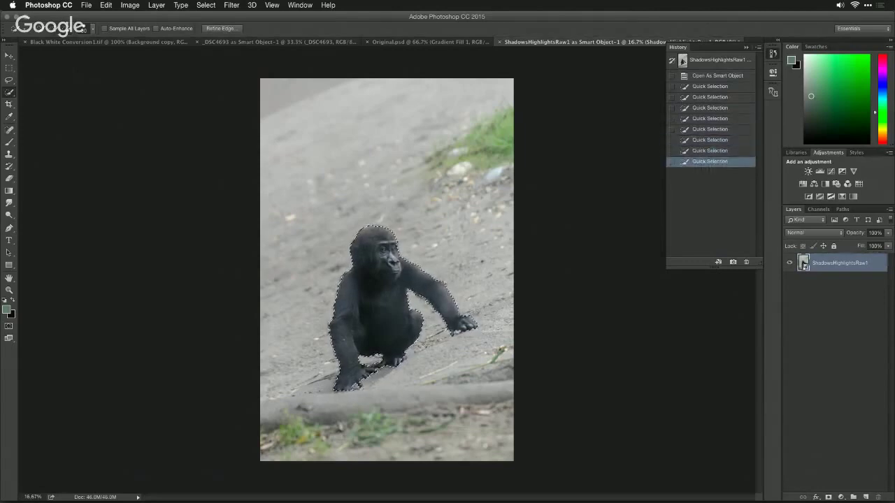
- Refine the selection edge with Smart Radius at 20.8 px, touch up the edge by the planted hand, and apply it
left_click(219, 28)
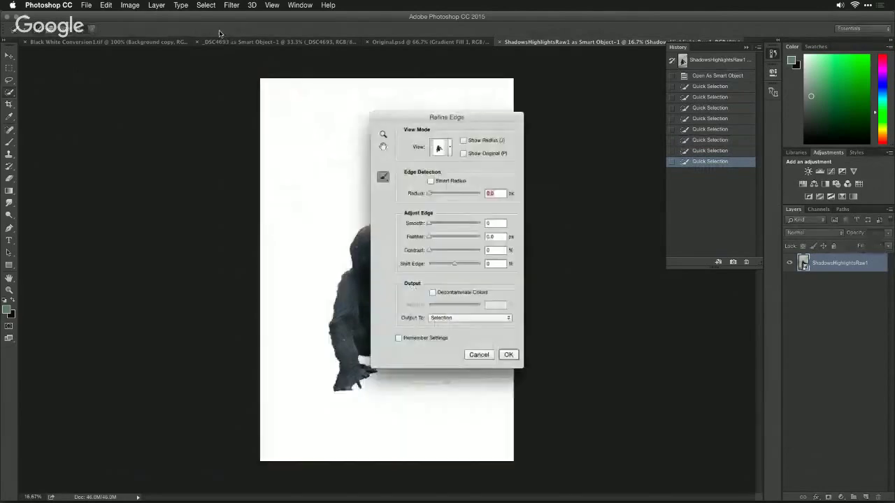
left_click_drag(448, 117, 547, 107)
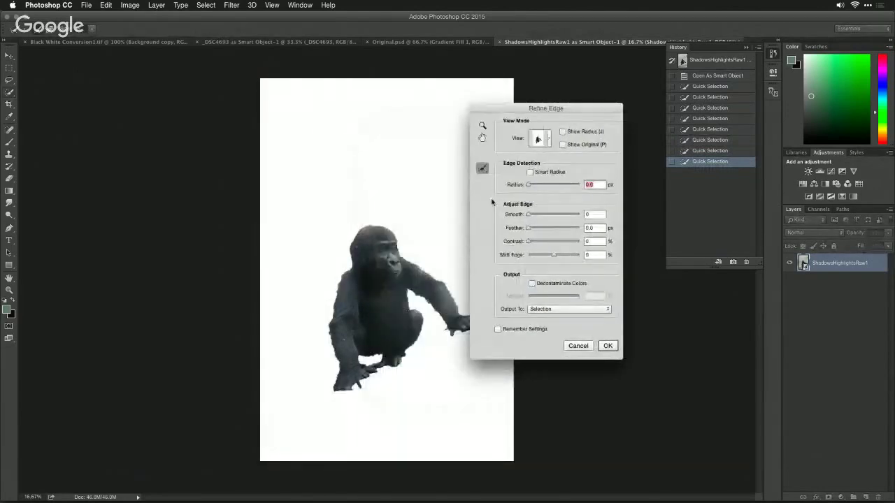
left_click(530, 172)
left_click_drag(531, 185, 552, 186)
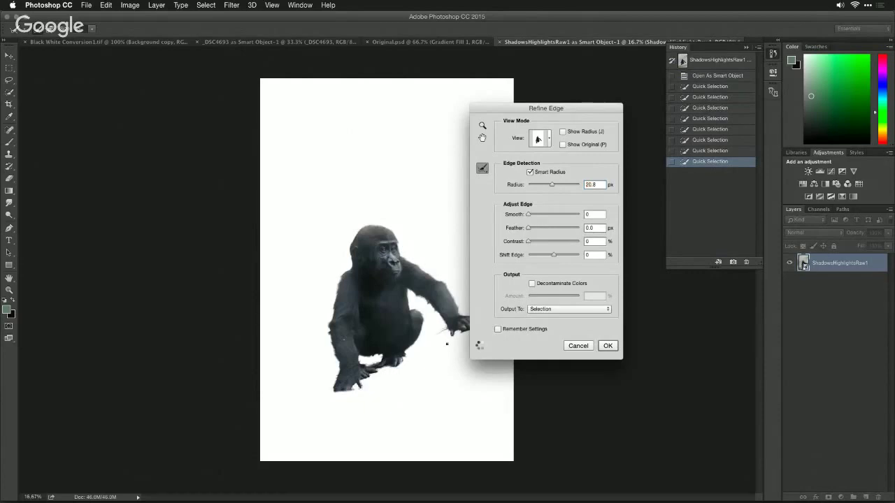
key("alt")
left_click_drag(343, 391, 370, 400)
left_click(608, 346)
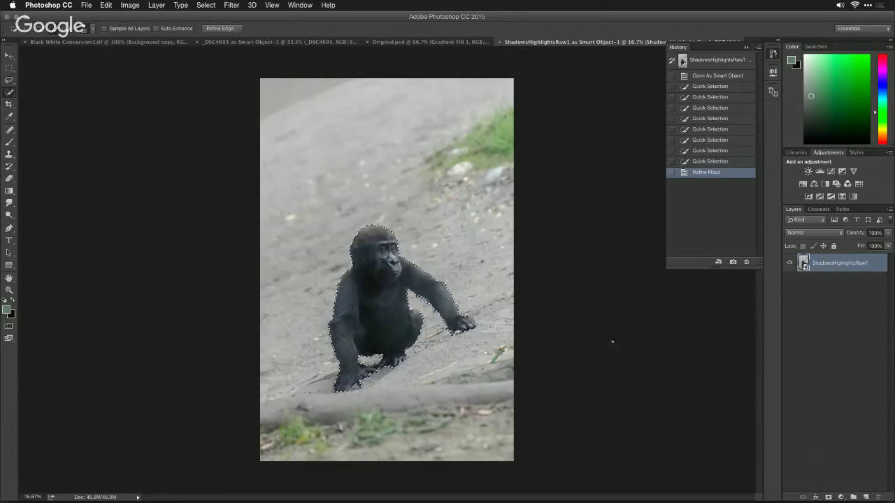
- Start the Perfectly Clear filter on the selected gorilla, choose the Details preset, and open its detailed adjustments
left_click(232, 5)
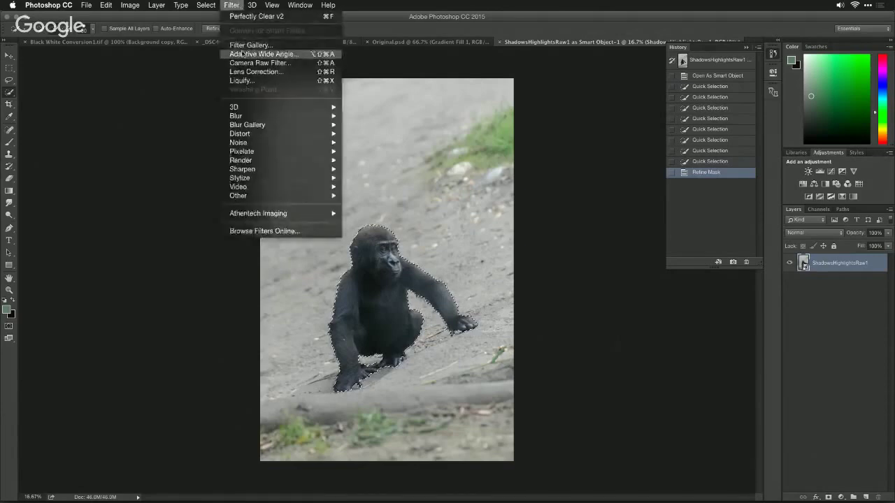
left_click(252, 17)
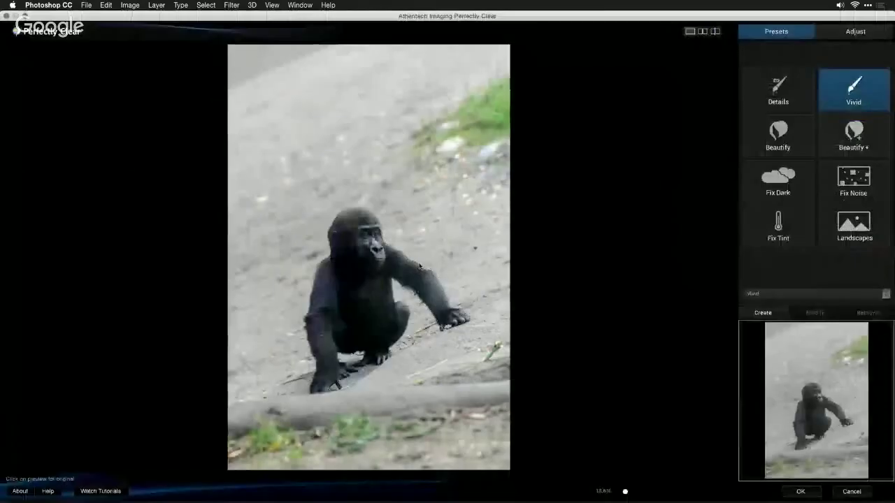
left_click(795, 100)
left_click(855, 32)
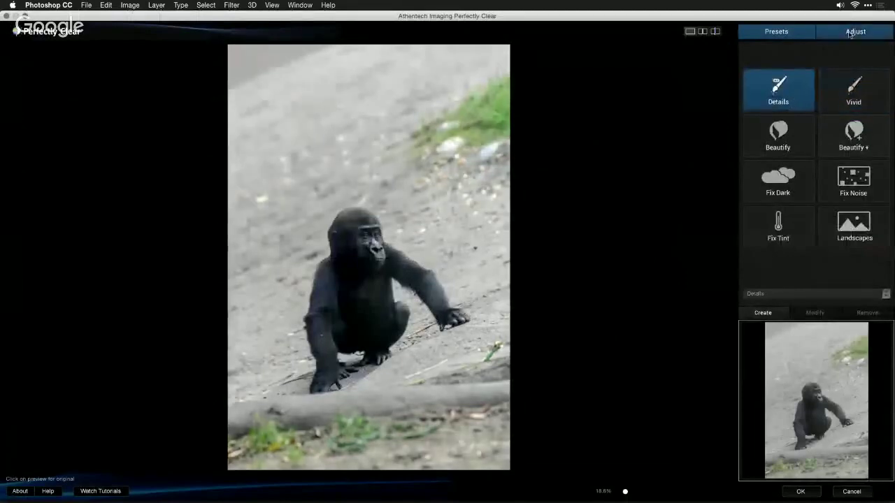
- Raise Exposure, set a stronger Skin & Depth Bias to Bright, and reduce Depth in High Def mode
left_click_drag(840, 64, 850, 64)
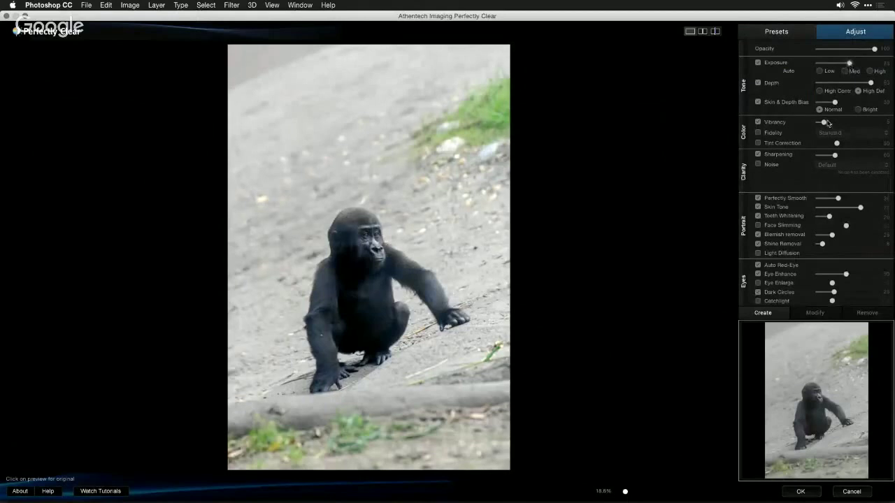
left_click_drag(823, 122, 846, 103)
left_click(860, 111)
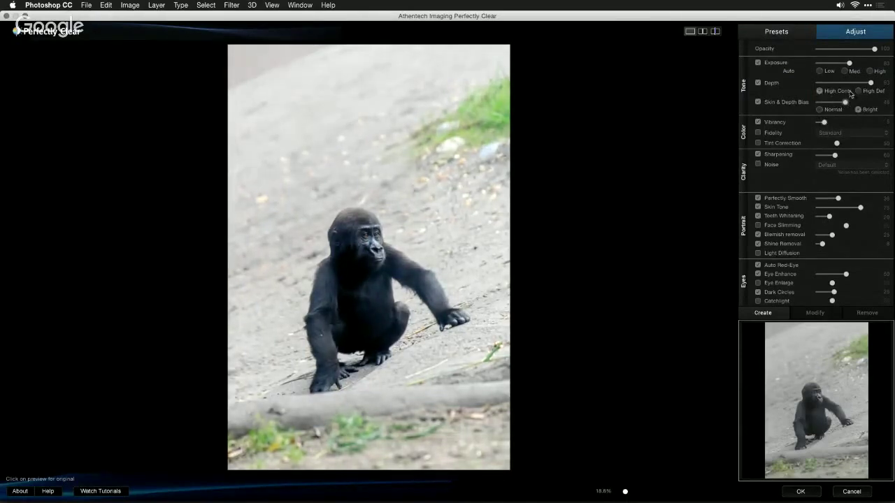
left_click(859, 91)
left_click_drag(860, 83, 848, 83)
left_click(441, 198)
left_click_drag(441, 198, 440, 199)
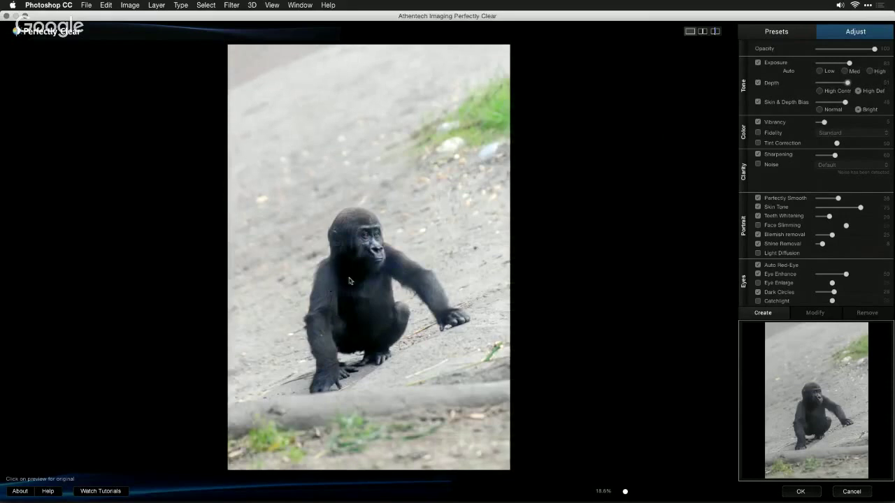
- Lower Depth to 12, reduce Skin & Depth Bias, fine-tune Exposure, and enable Fidelity at Standard
left_click_drag(855, 64, 819, 123)
left_click(757, 122)
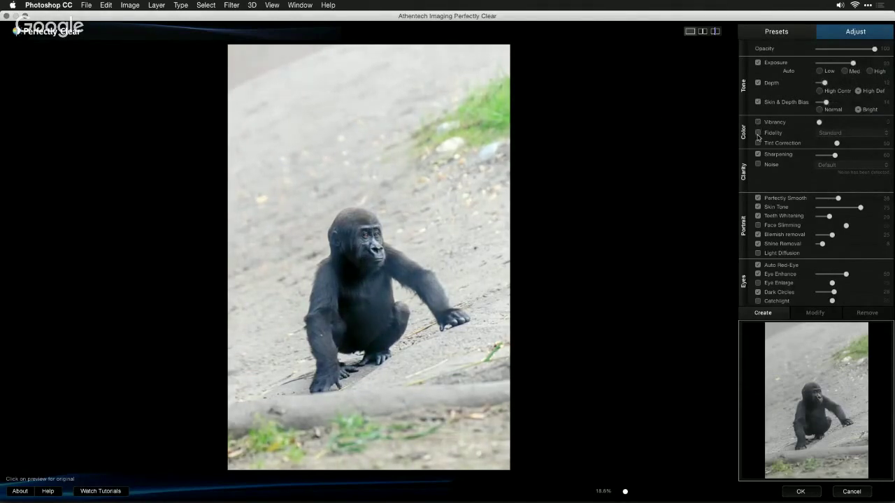
left_click(758, 134)
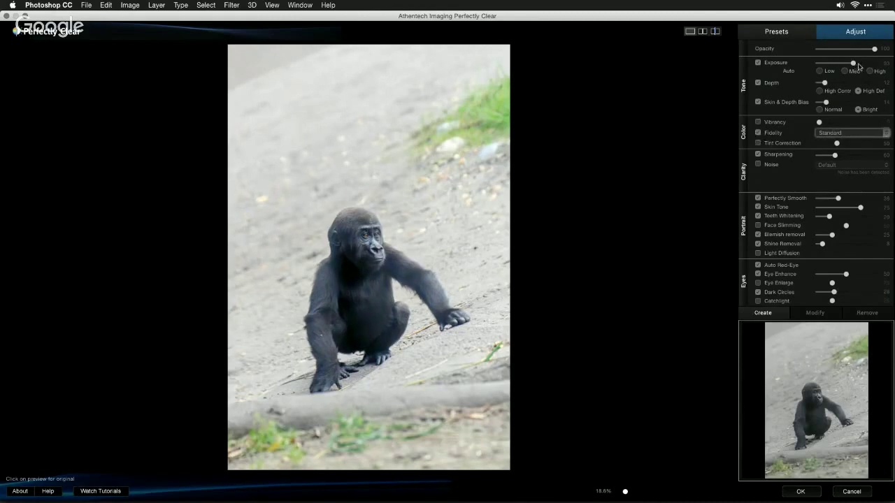
left_click_drag(859, 64, 853, 64)
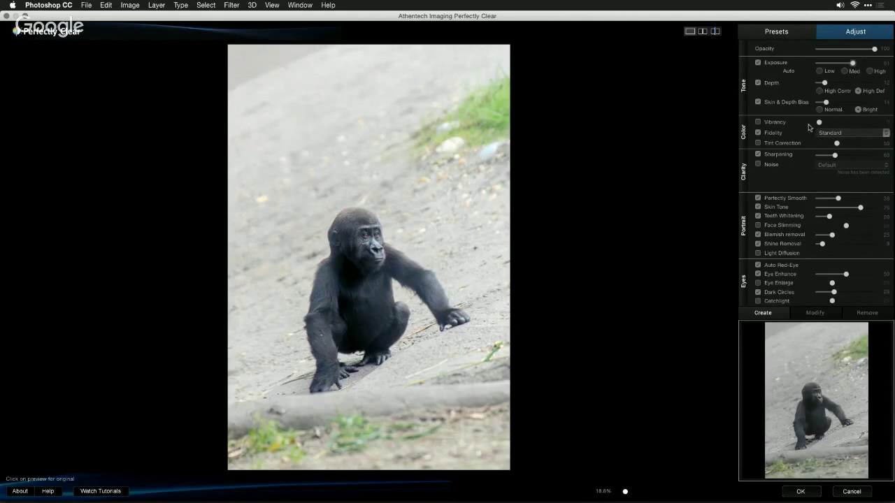
- Enable Vibrancy with a slight boost and apply the Perfectly Clear filter to the gorilla
left_click(758, 122)
left_click_drag(818, 122, 826, 122)
left_click(801, 492)
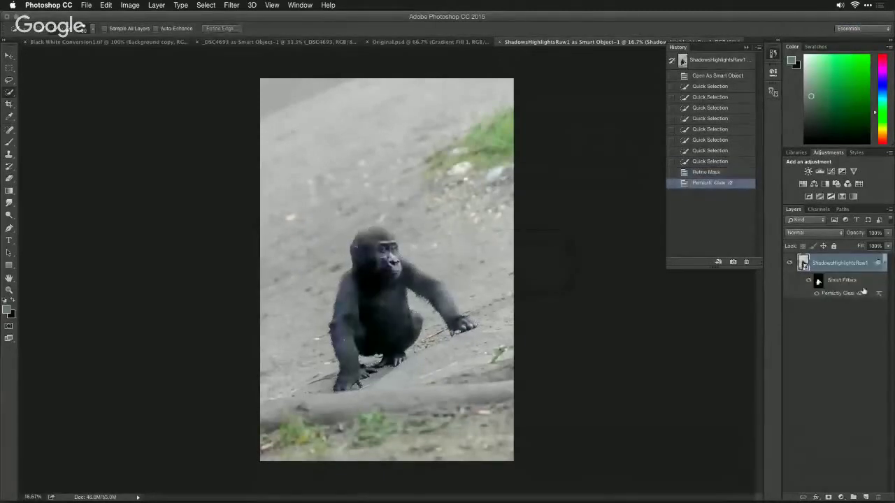
- Paint black at 21% brush opacity on the smart filter mask over the gorilla's neck, chest and belly to soften the effect there
key("super+equal")
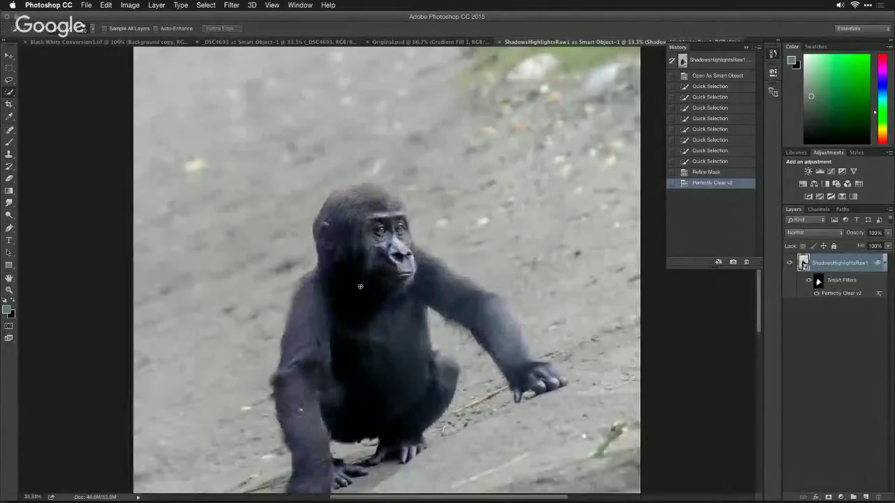
key("b")
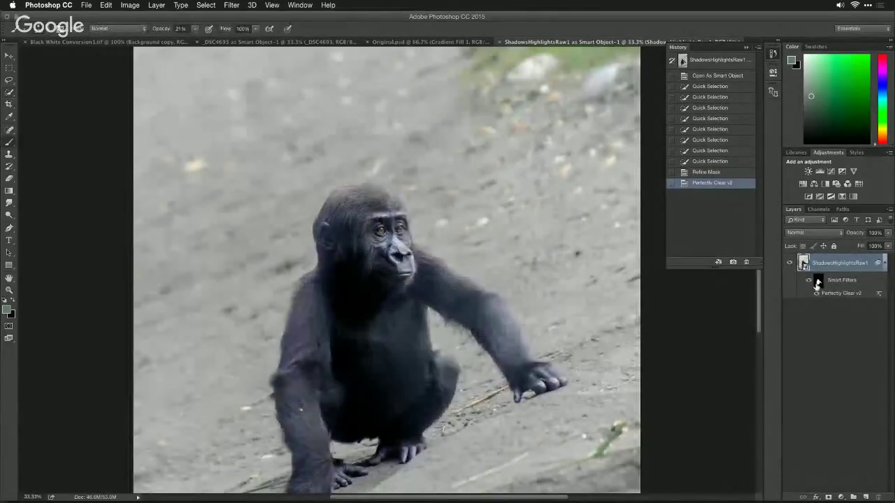
left_click(817, 282)
mouse_move(375, 306)
left_mouse_down()
mouse_move(356, 300)
mouse_move(342, 272)
mouse_move(343, 286)
mouse_move(378, 291)
left_mouse_up()
left_click(357, 319)
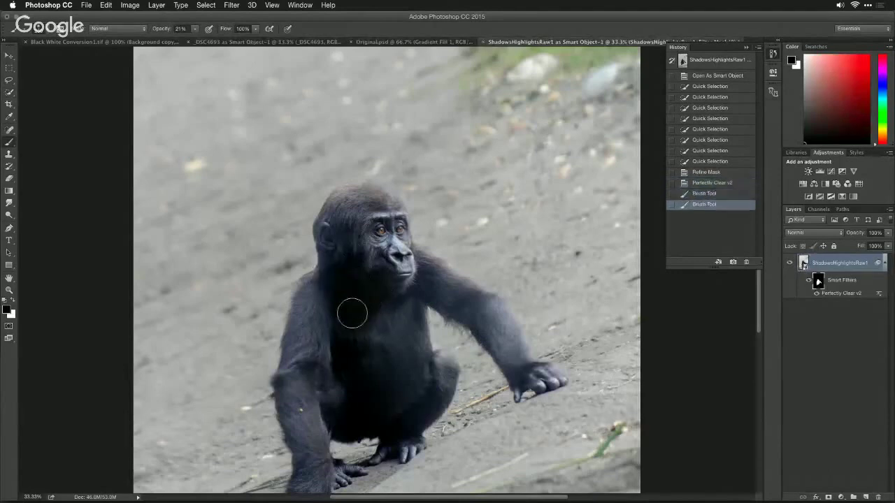
left_click(351, 314)
left_click(349, 259)
left_click(339, 261)
left_click(355, 268)
left_click(356, 329)
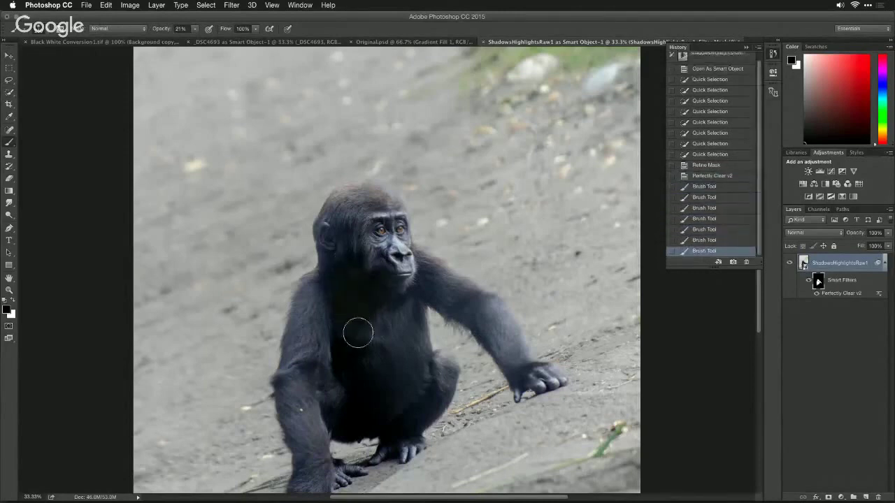
left_click(343, 273)
left_click(343, 282)
left_click(357, 324)
left_click(358, 324)
left_click(356, 339)
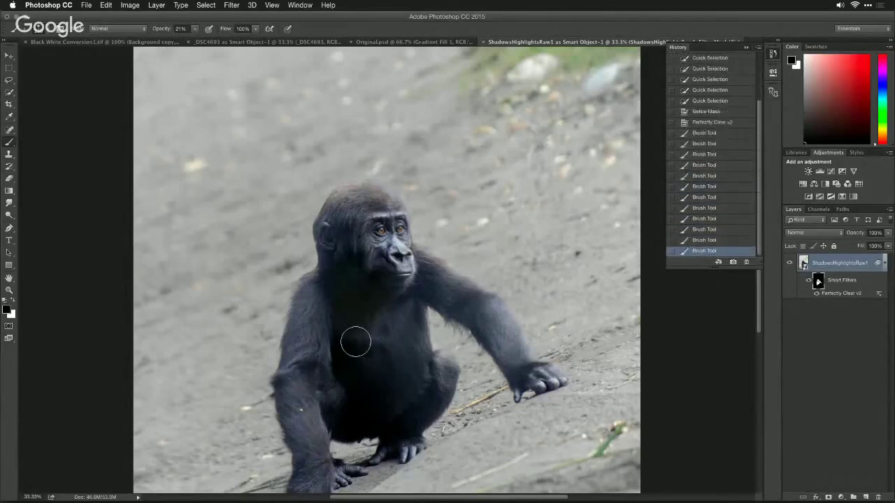
left_click(360, 384)
left_click(362, 343)
left_click(356, 332)
left_click(343, 426)
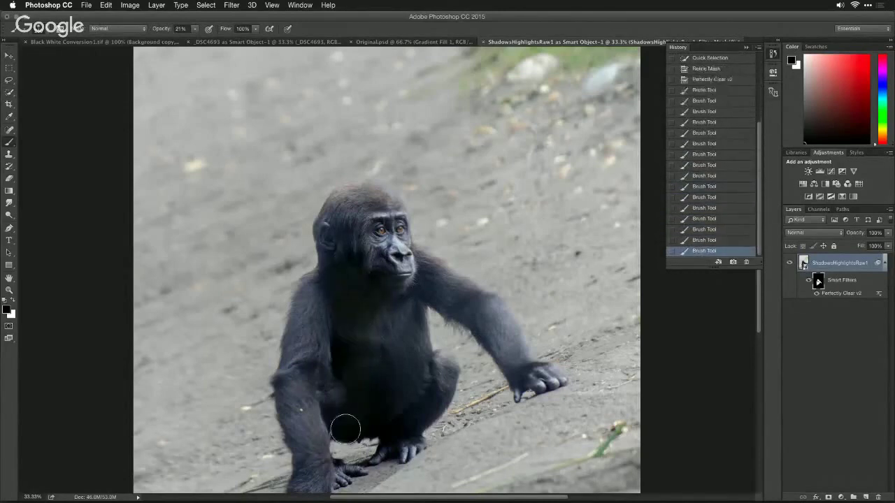
left_click(352, 324)
left_click(358, 375)
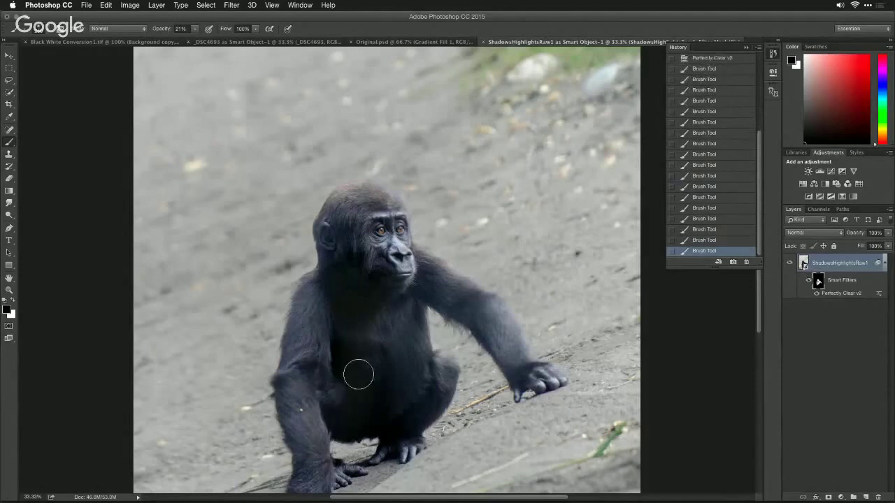
left_click(353, 256)
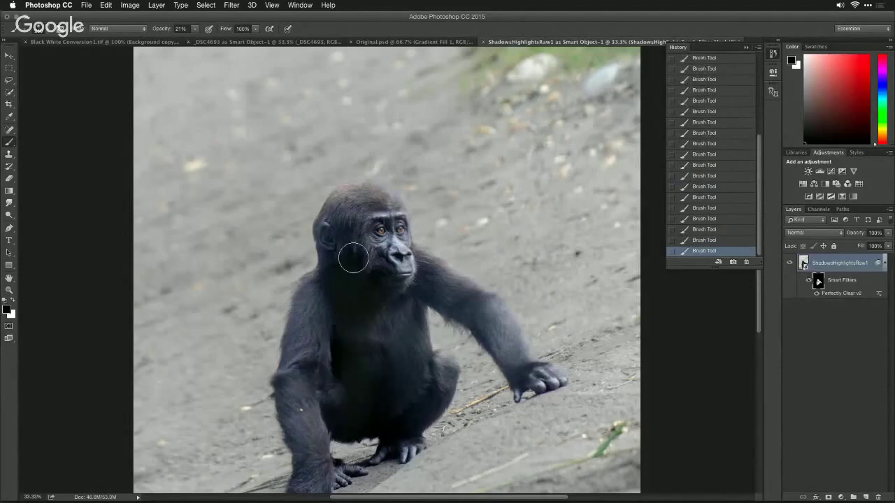
- Compare the image with the smart filters off and on, and convert the filtered layer to a new smart object
left_click(809, 281)
left_click(809, 280)
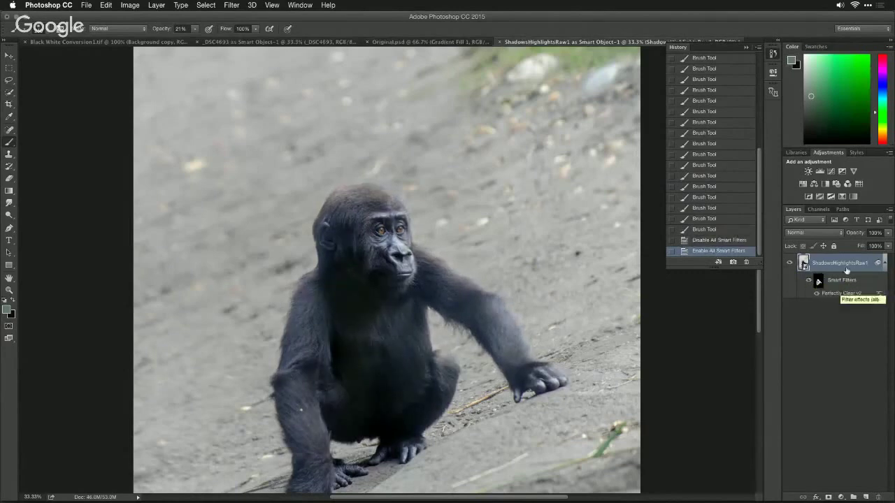
right_click(847, 269)
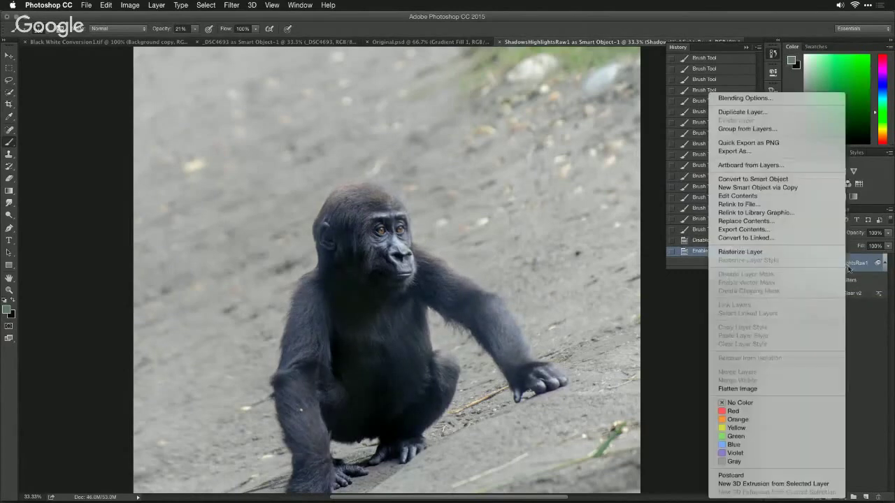
left_click(808, 179)
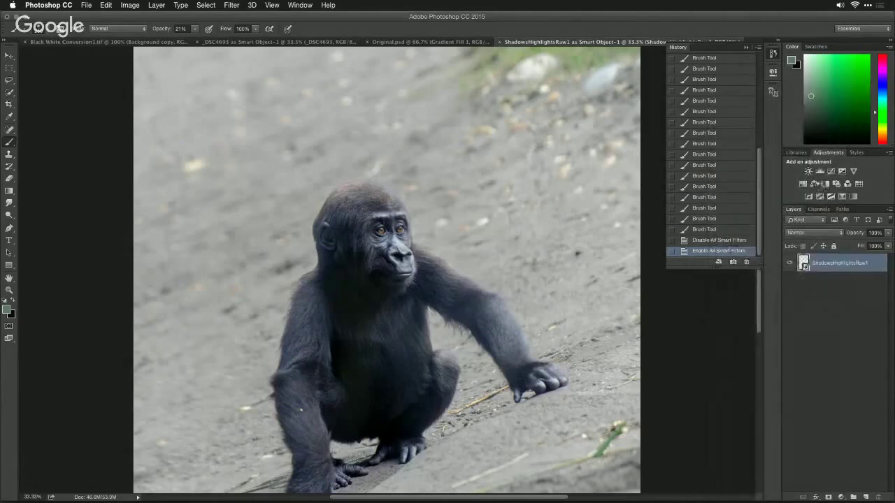
- Restore the previous gorilla selection and invert it to select the background
left_click(208, 5)
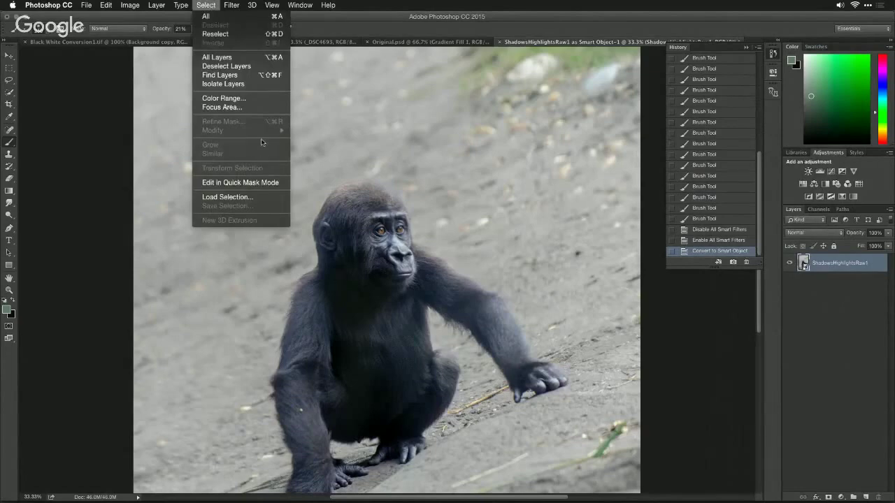
left_click(257, 35)
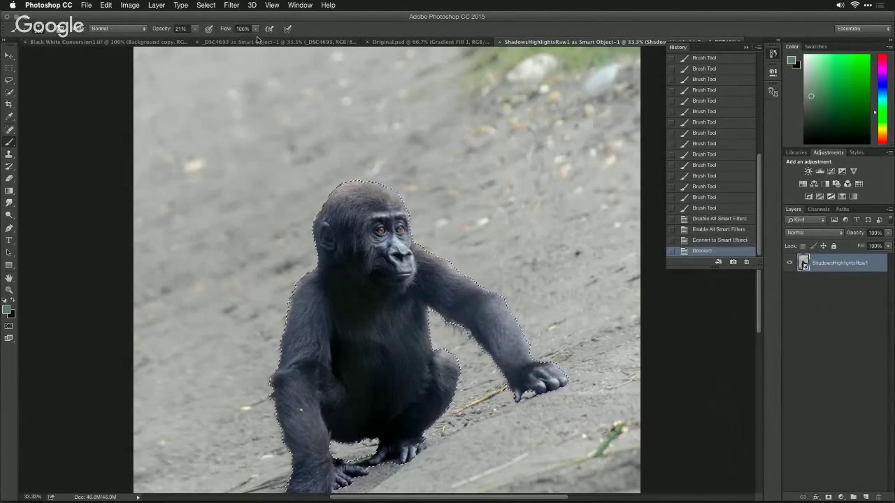
left_click(205, 5)
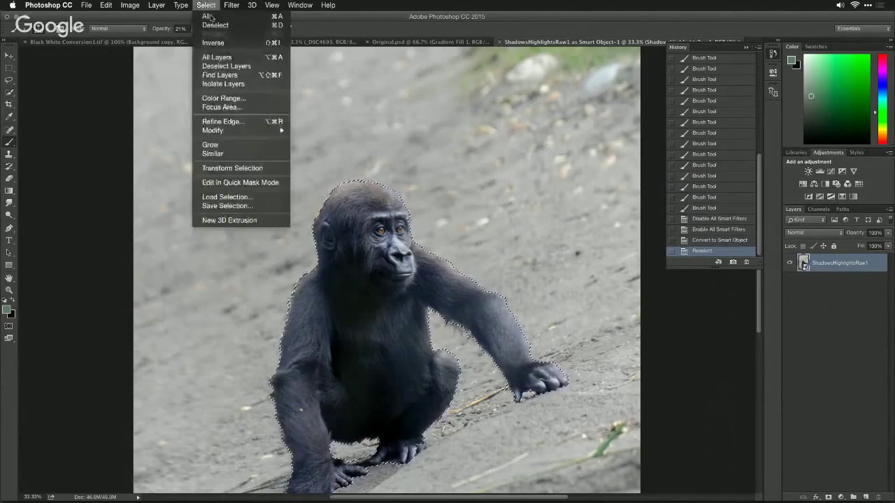
left_click(216, 43)
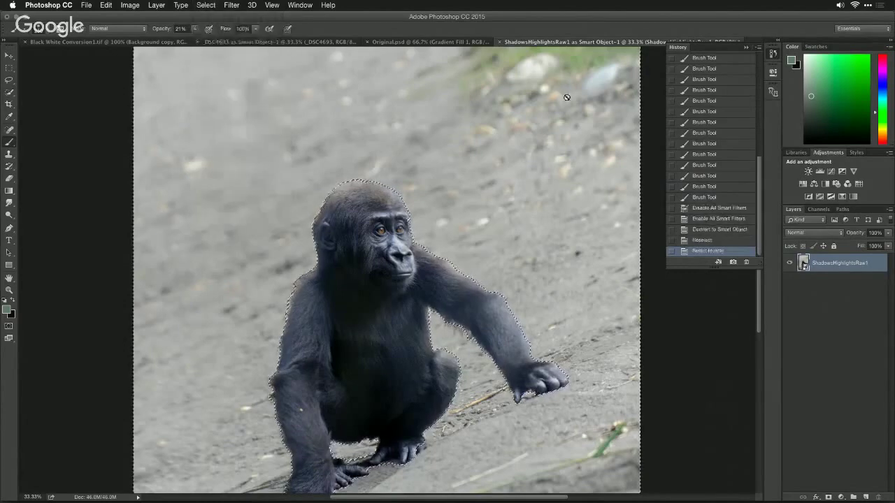
- Start Perfectly Clear on the selected background, choose the Landscapes preset, and open its detailed adjustments
left_click(226, 5)
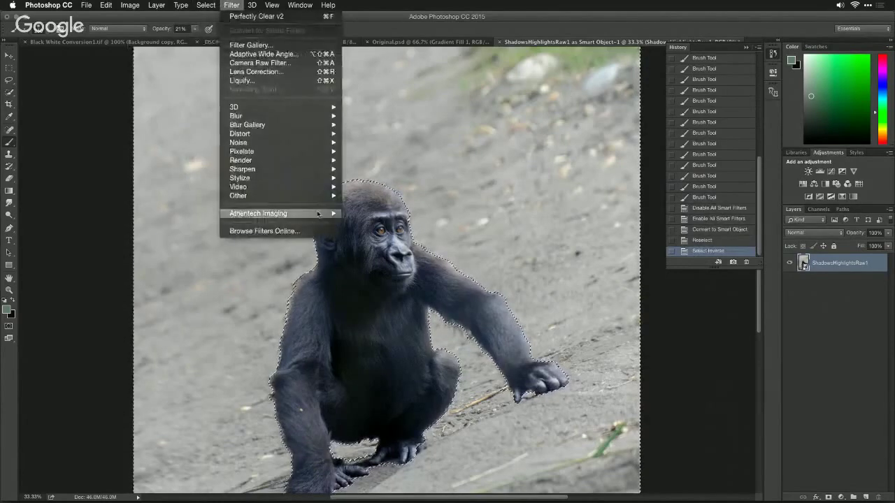
mouse_move(301, 213)
left_click(358, 214)
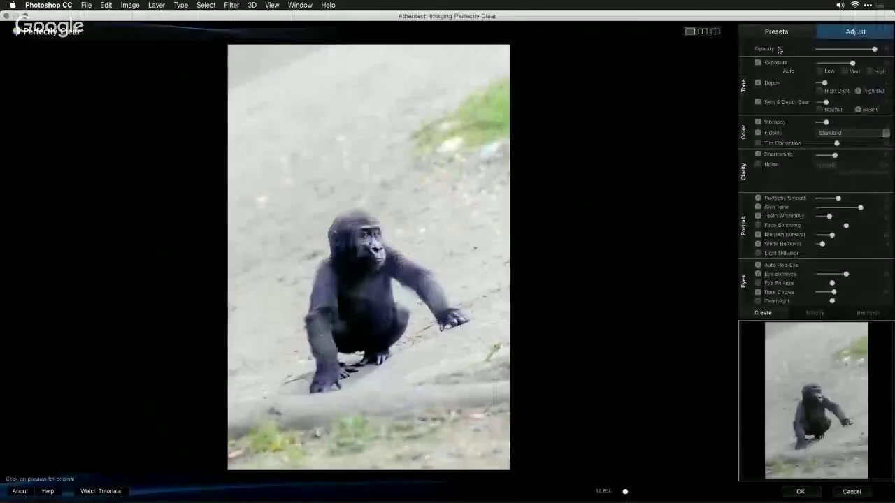
left_click(775, 33)
left_click(854, 225)
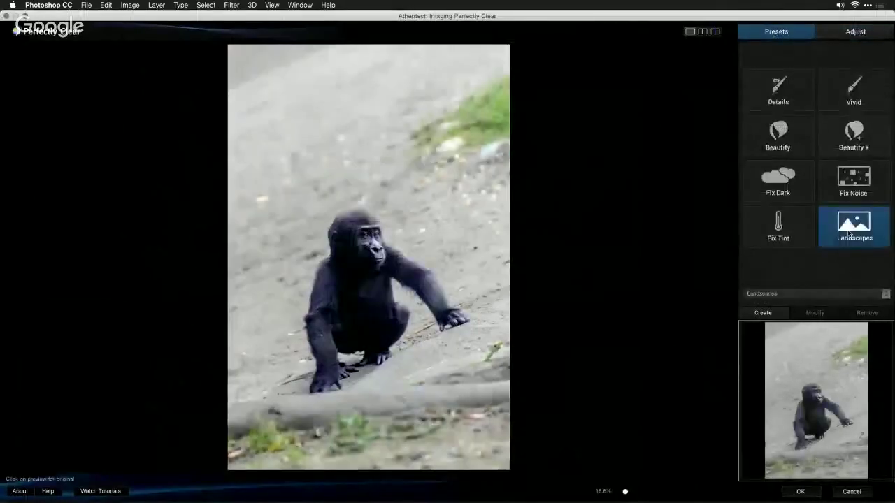
left_click(859, 35)
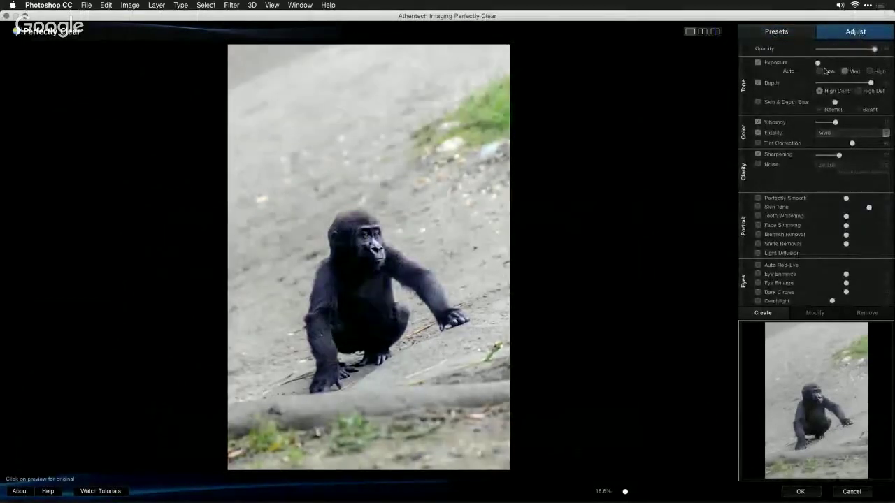
- Raise Exposure slightly and Vibrancy strongly, set Depth to High Def and Fidelity to Standard, and apply the filter to the background
mouse_move(818, 63)
left_mouse_down()
mouse_move(836, 63)
mouse_move(827, 63)
left_mouse_up()
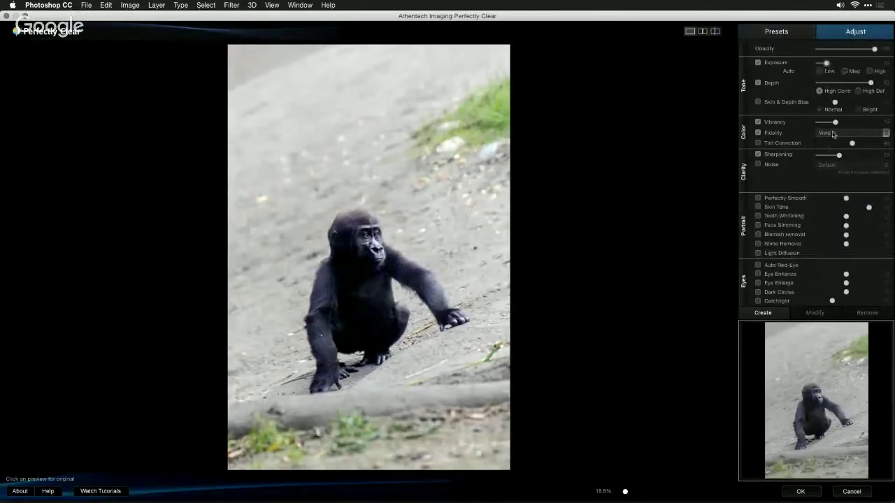
left_click_drag(836, 123, 877, 124)
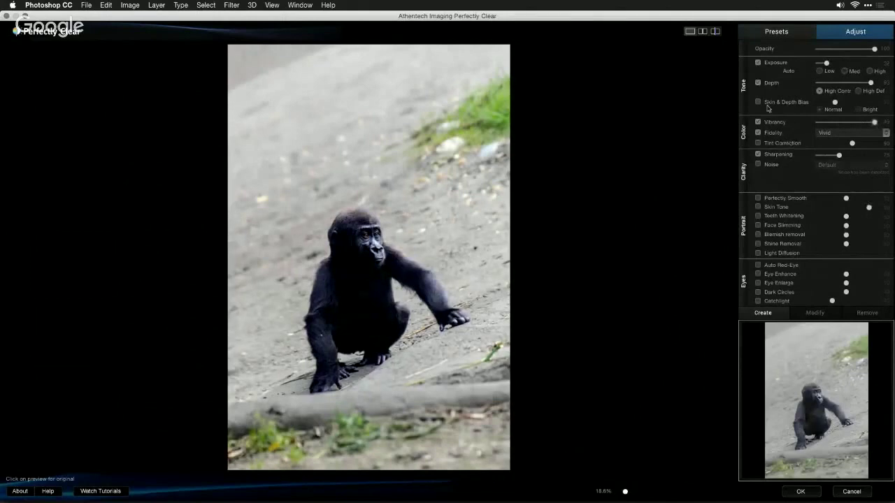
left_click(859, 92)
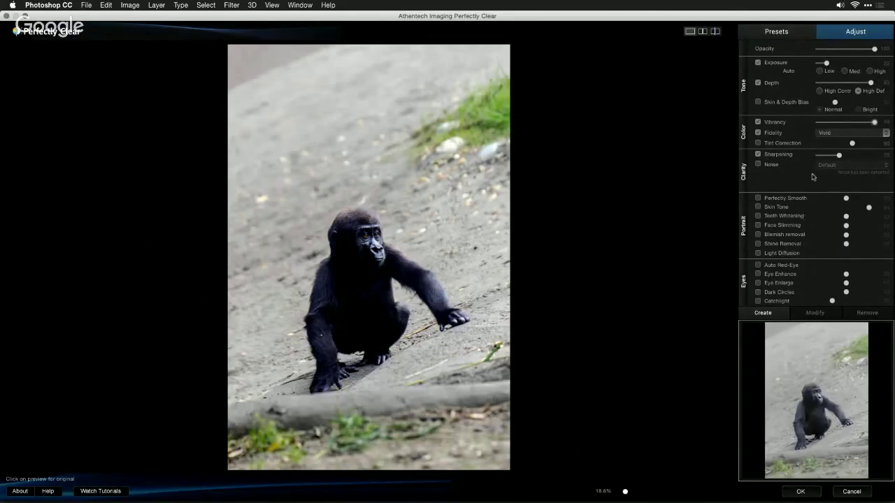
left_click(840, 131)
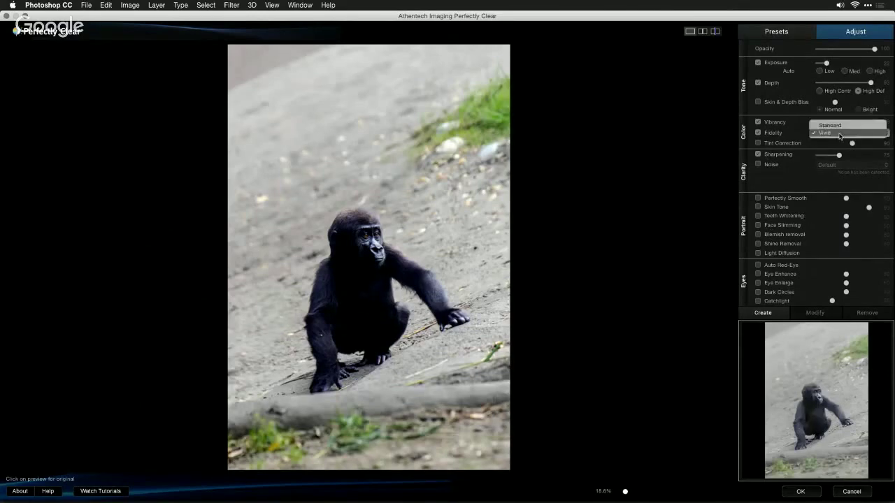
left_click(836, 126)
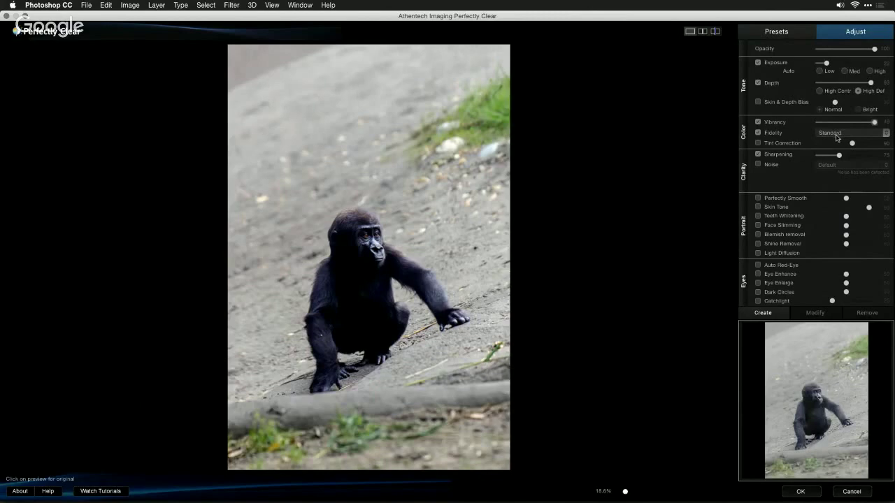
left_click(811, 492)
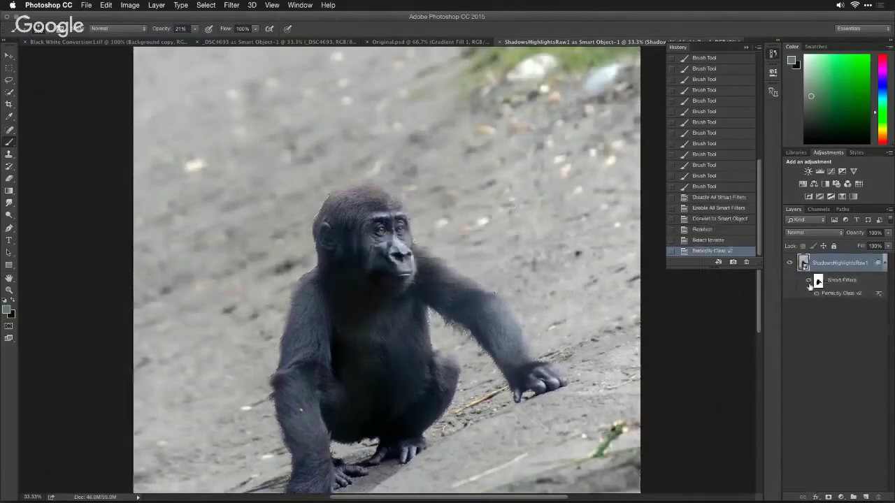
- Add a Color Lookup adjustment layer and try the Kodak 5205 Fuji 3510 and Fuji ETERNA 250D Fuji 3510 LUTs
left_click(859, 184)
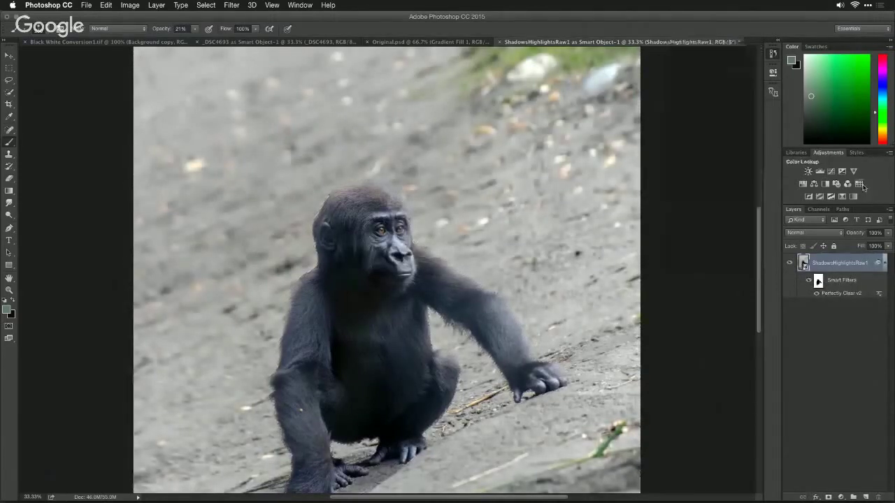
left_click(743, 97)
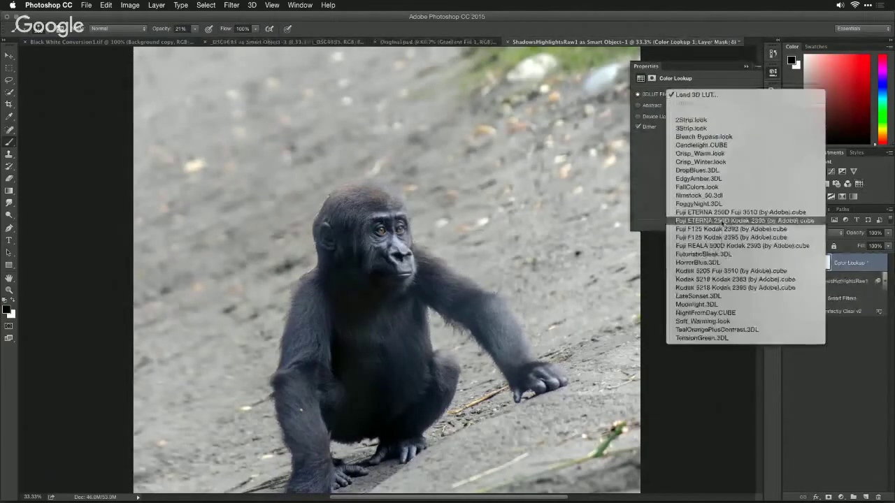
left_click(725, 274)
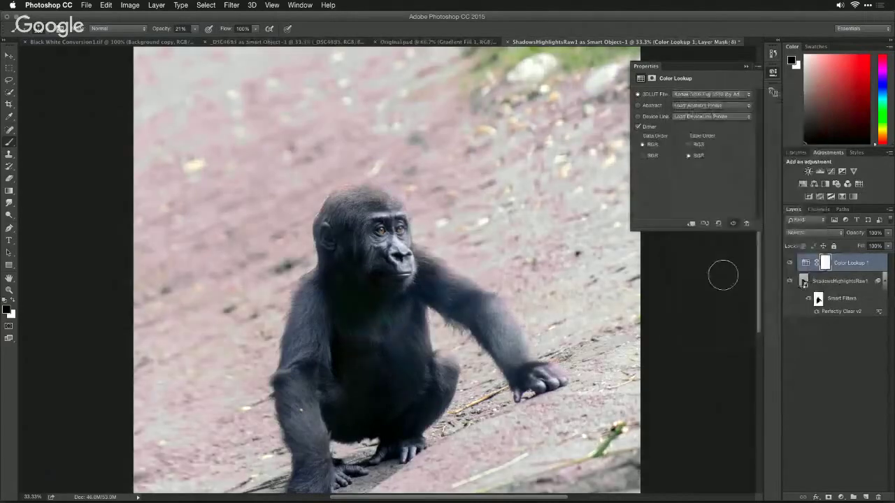
left_click(722, 97)
left_click(707, 36)
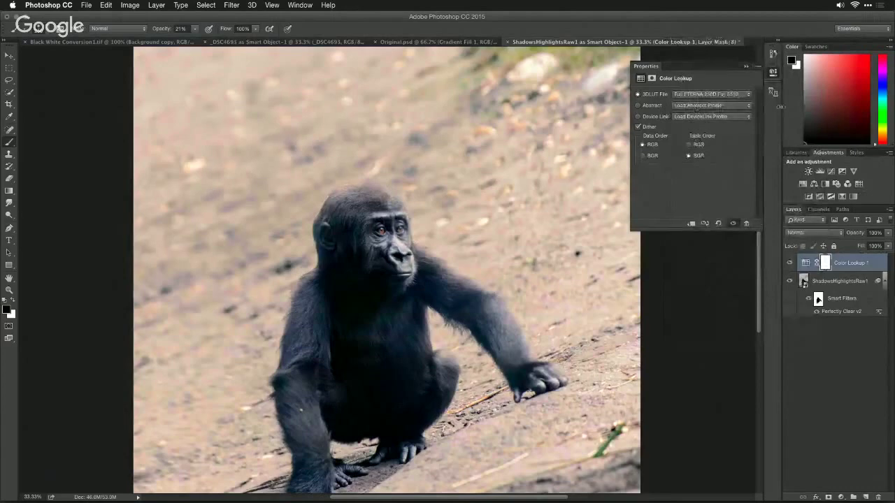
- Set the Color Lookup layer's 3DLUT file to Fuji F125 Kodak 2395 and compare the image with the layer off and on
left_click(744, 97)
left_click(741, 112)
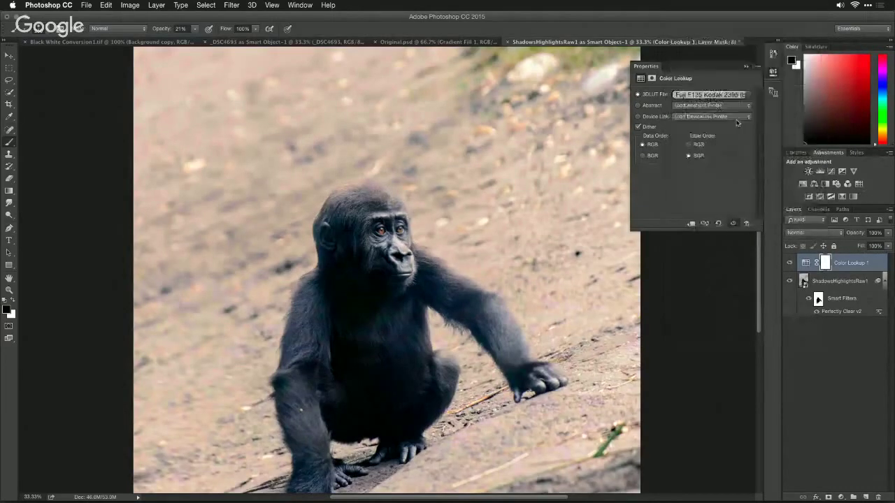
left_click(790, 264)
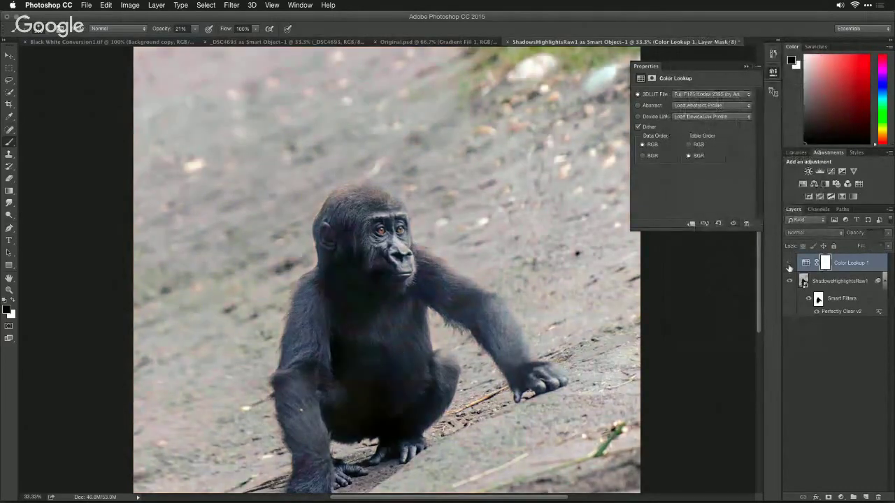
left_click(790, 264)
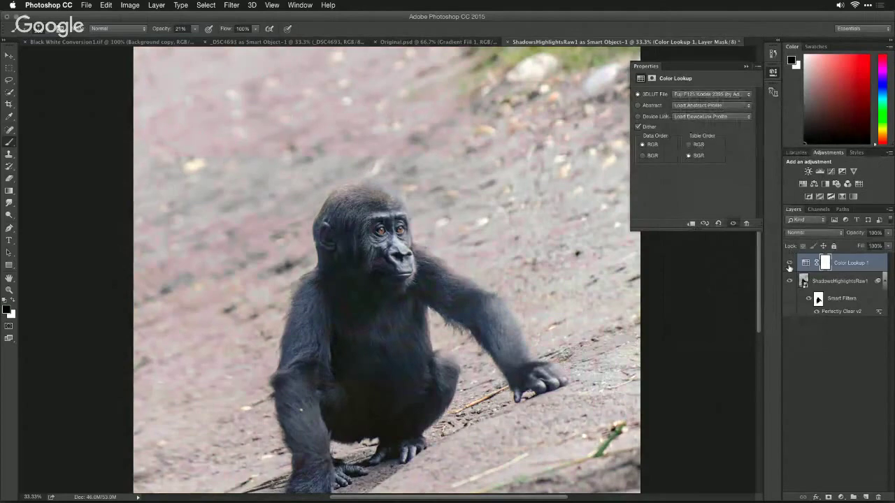
- Add a Vibrance adjustment layer above the Color Lookup layer and raise its Vibrance to +46
left_click(853, 171)
left_click_drag(693, 104, 718, 106)
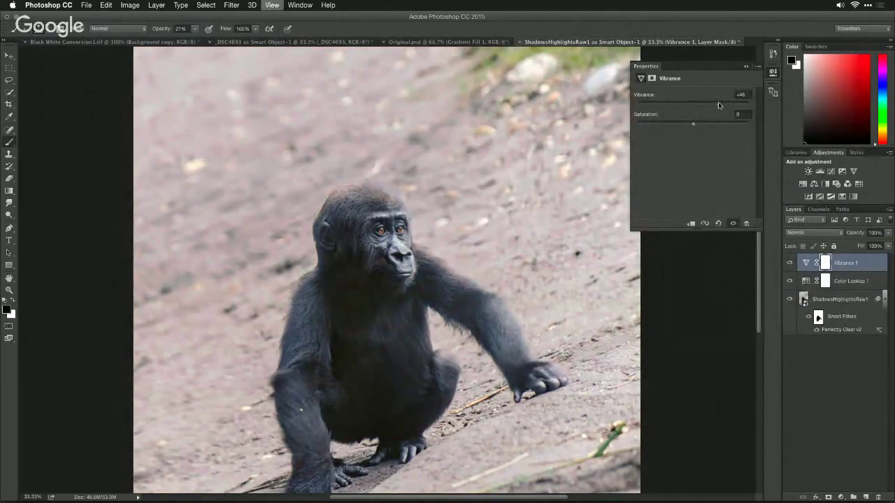
key("super+0")
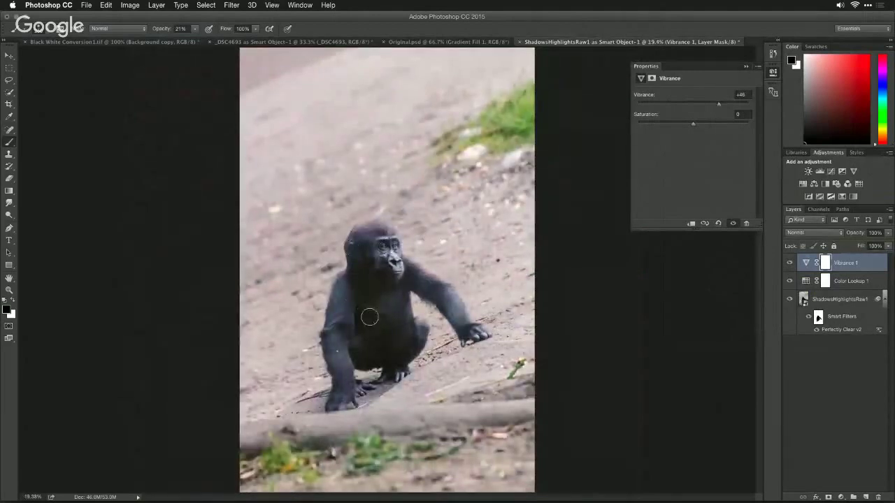
- Close the gorilla document and Original.psd without saving
key("super+w")
key("super+d")
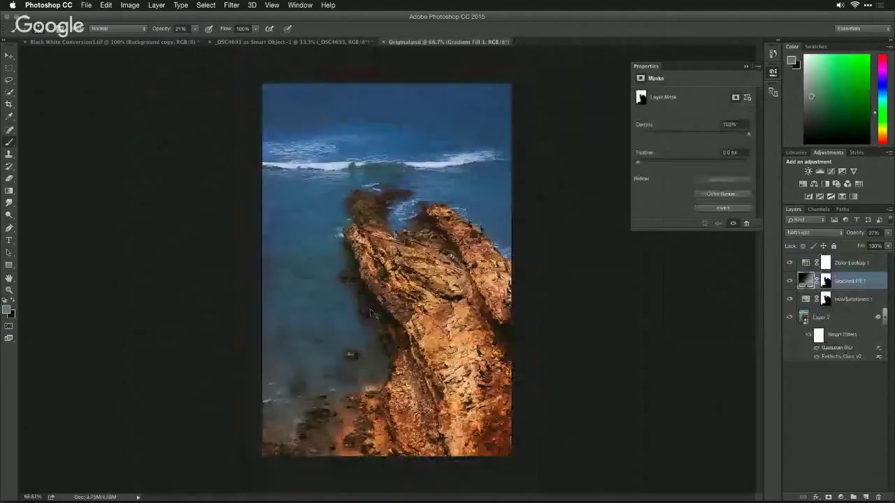
key("ctrl+Tab")
- Switch to Safari and select the pending viewer questions in turn, ending with the one about noise reduction on RAW files
key("super+Tab")
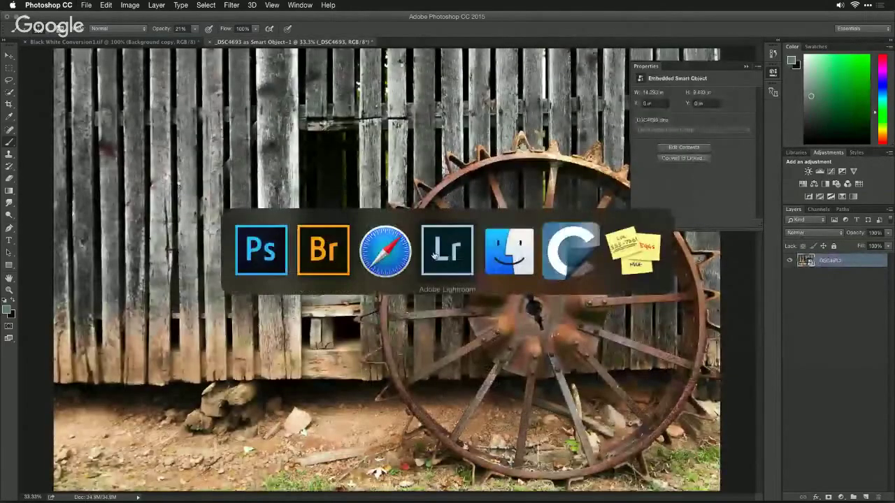
key("super+Tab")
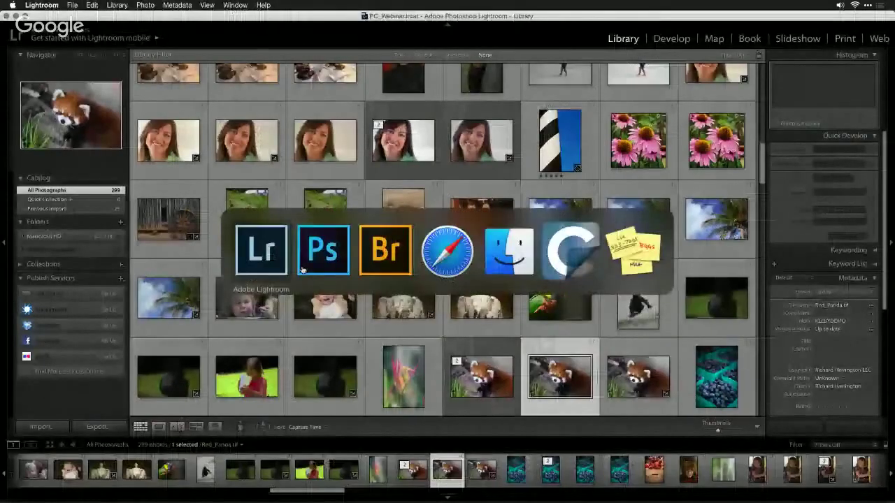
left_click(461, 256)
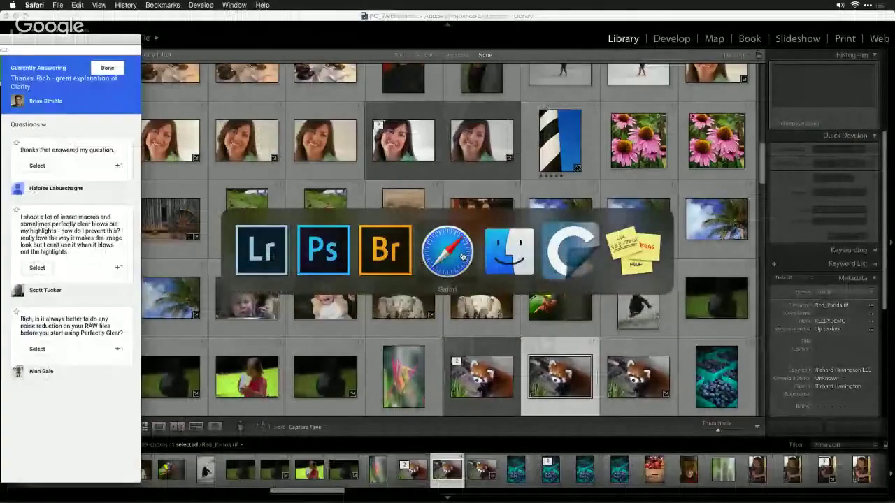
left_click(33, 270)
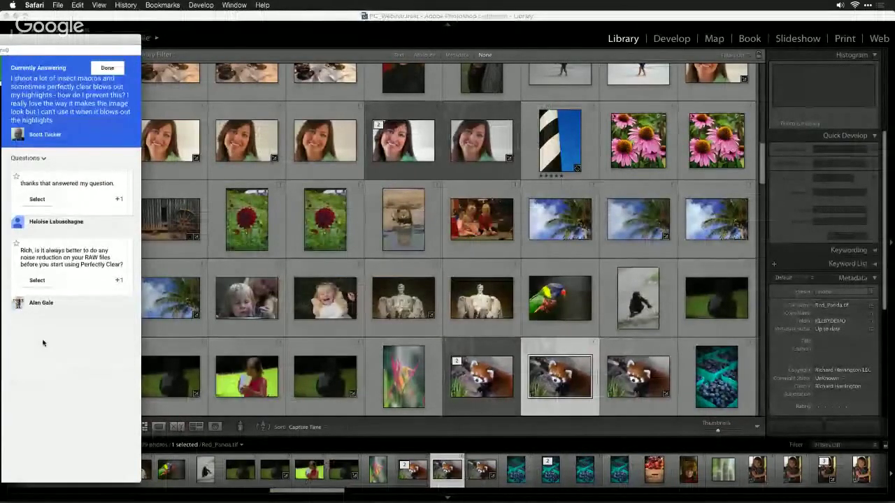
left_click(36, 199)
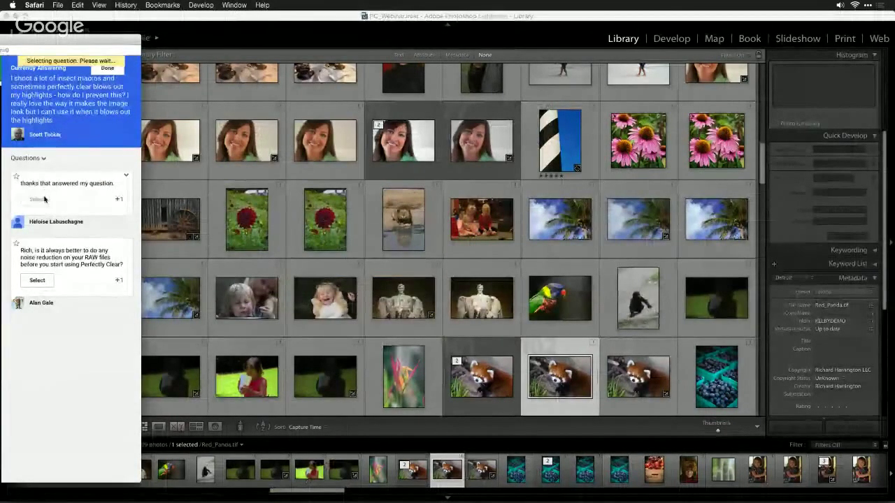
left_click(37, 173)
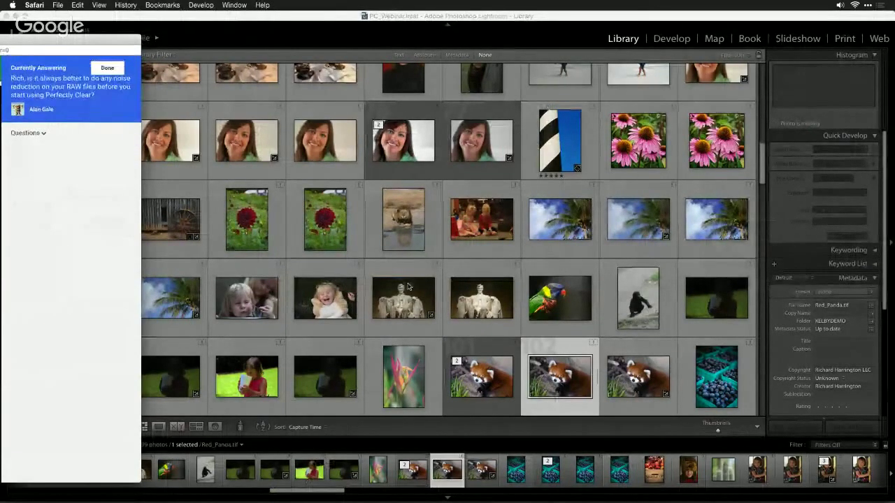
- Switch to Lightroom, try to open the lion photo in the Develop module, and browse the filmstrip for another photo
left_click(411, 223)
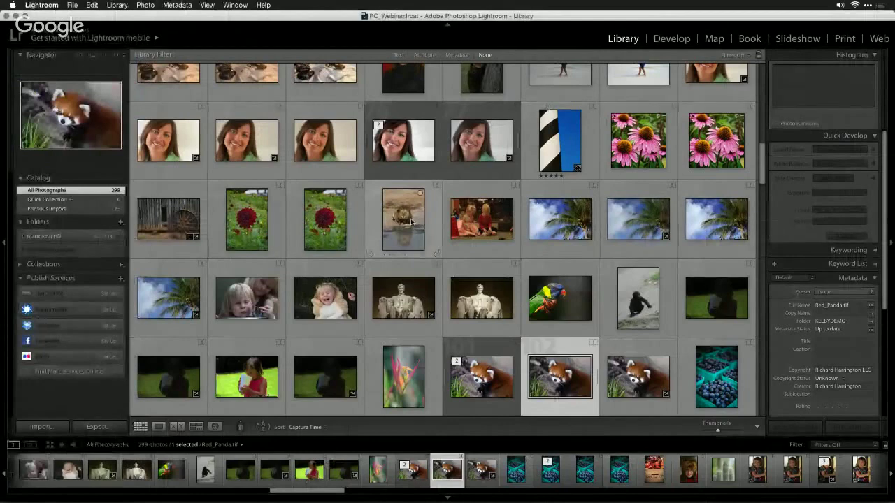
double_click(405, 232)
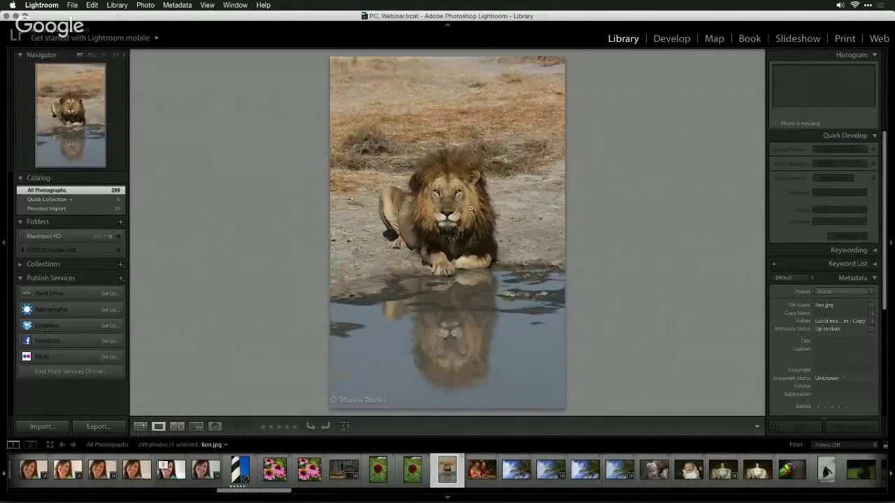
left_click(681, 40)
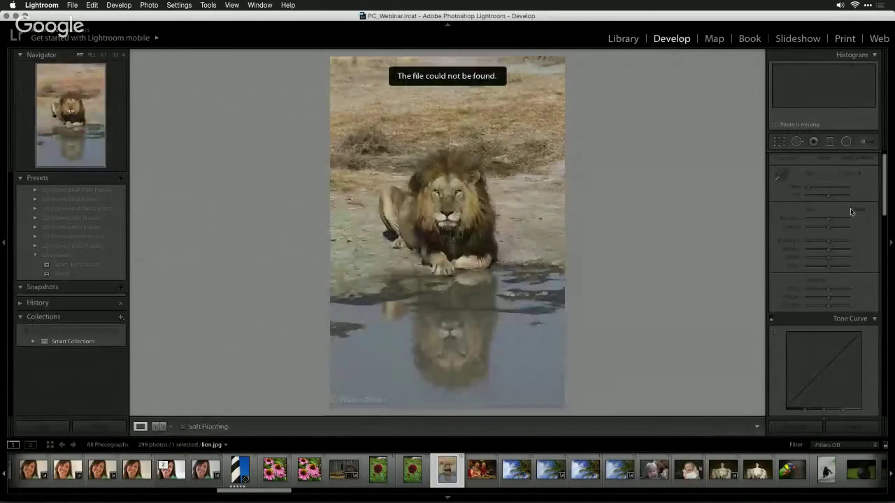
mouse_move(886, 191)
left_mouse_down()
mouse_move(890, 235)
mouse_move(886, 178)
left_mouse_up()
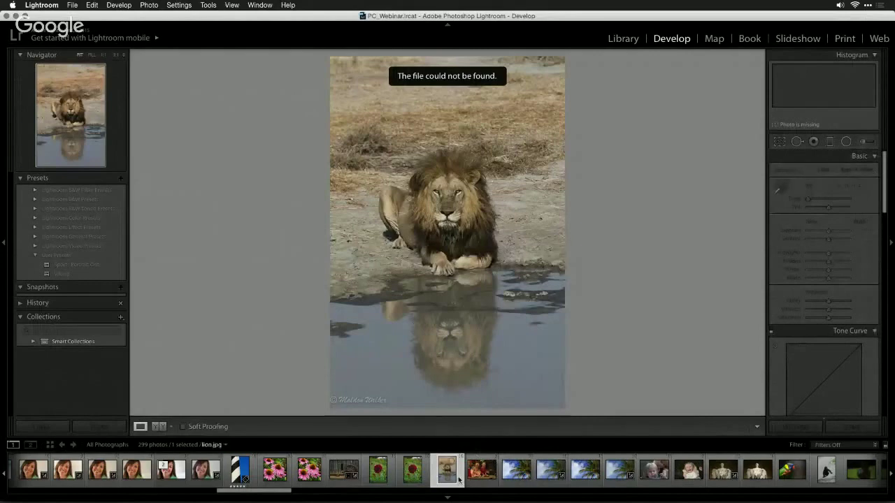
scroll(458, 469, "down", 15)
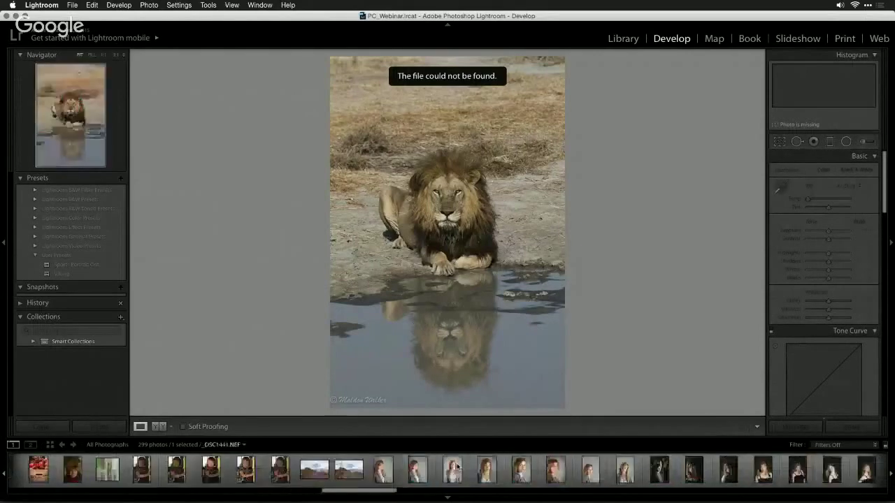
scroll(459, 467, "down", 10)
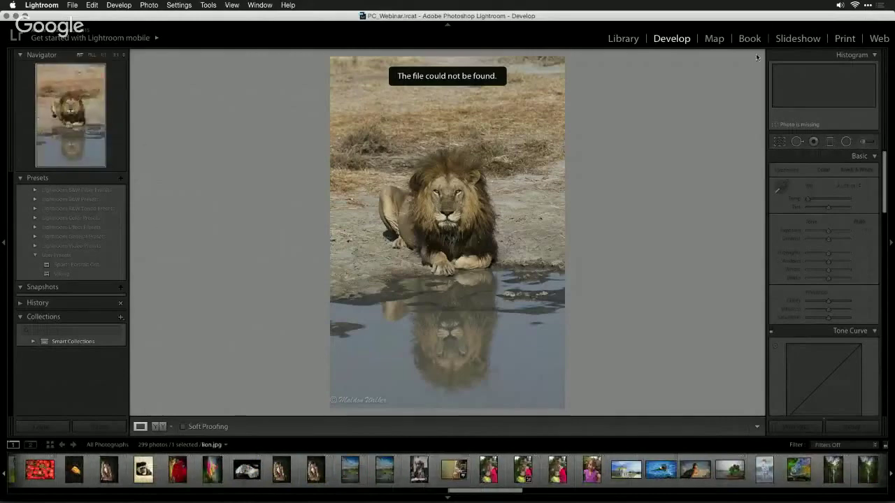
- Show the Previous Import photos in the Library and open the bear photo, AutoToneContrast.tif, in the Develop module
left_click(623, 38)
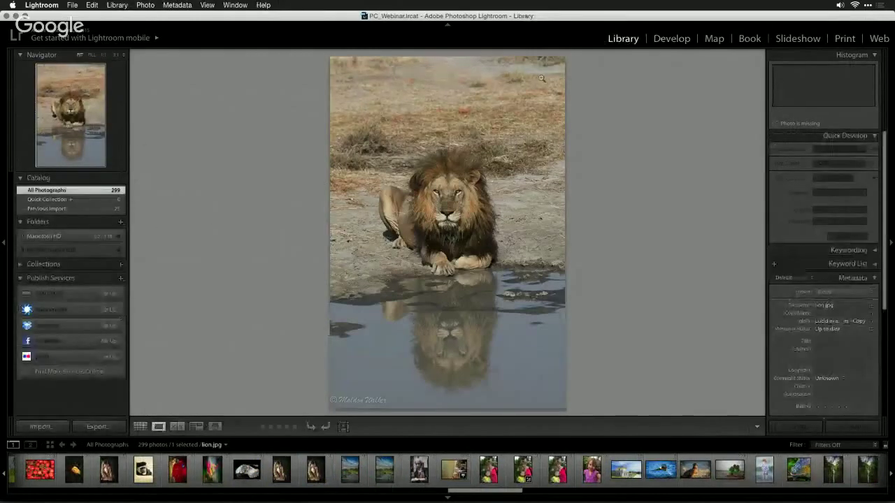
left_click(57, 209)
left_click(398, 272)
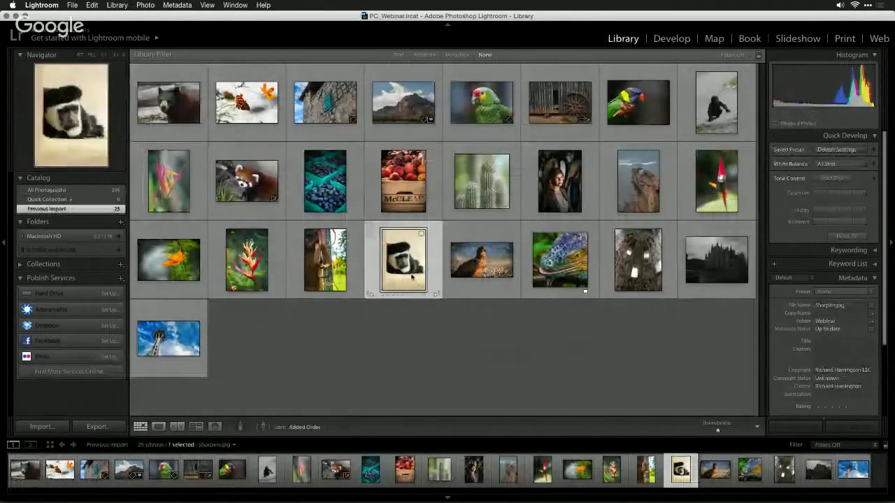
left_click(192, 114)
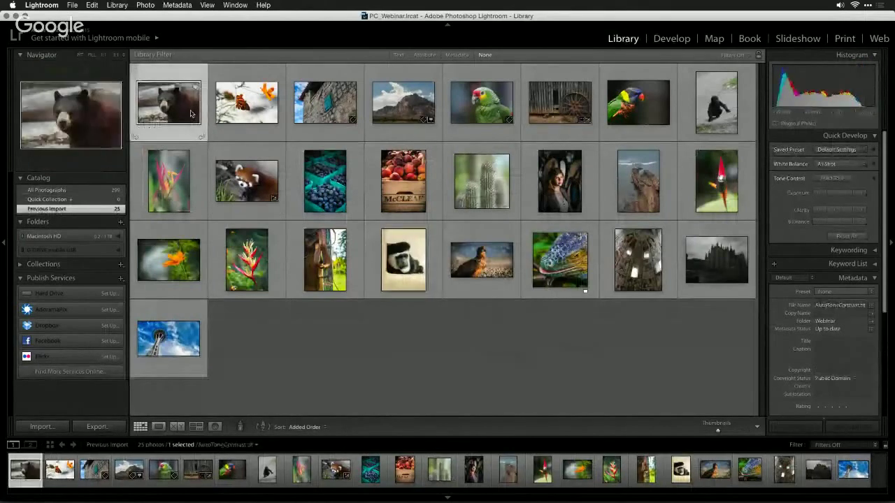
double_click(192, 114)
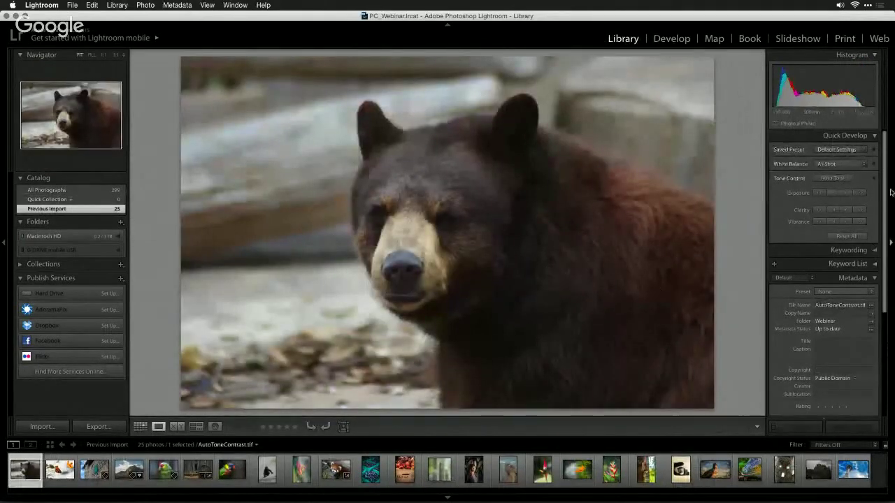
left_click(671, 39)
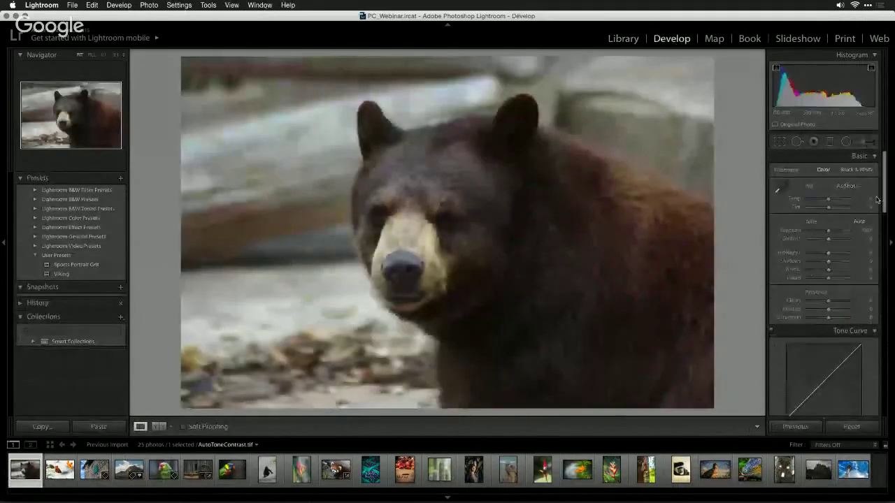
- Sharpen the bear photo with Amount 113, Radius 1.9, Detail 27 and Masking 68
left_click_drag(885, 197, 892, 319)
left_click_drag(832, 187, 842, 189)
left_click_drag(808, 213, 835, 219)
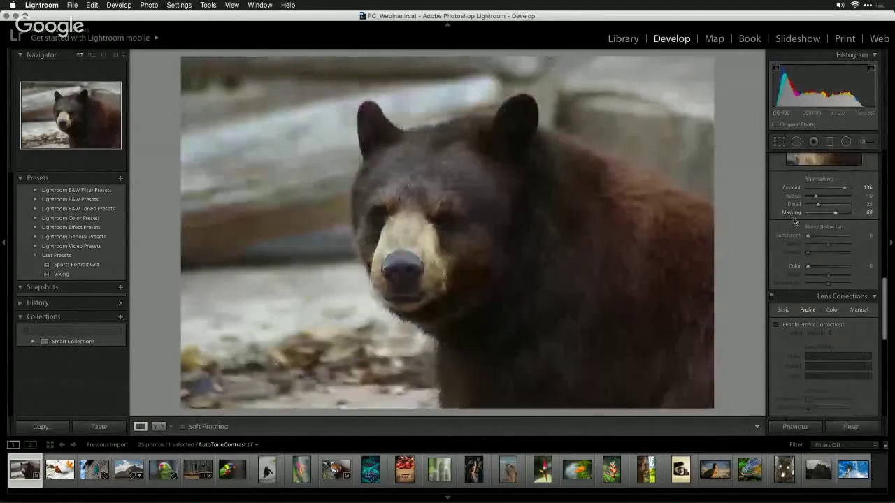
left_click_drag(815, 196, 830, 196)
left_click(832, 204)
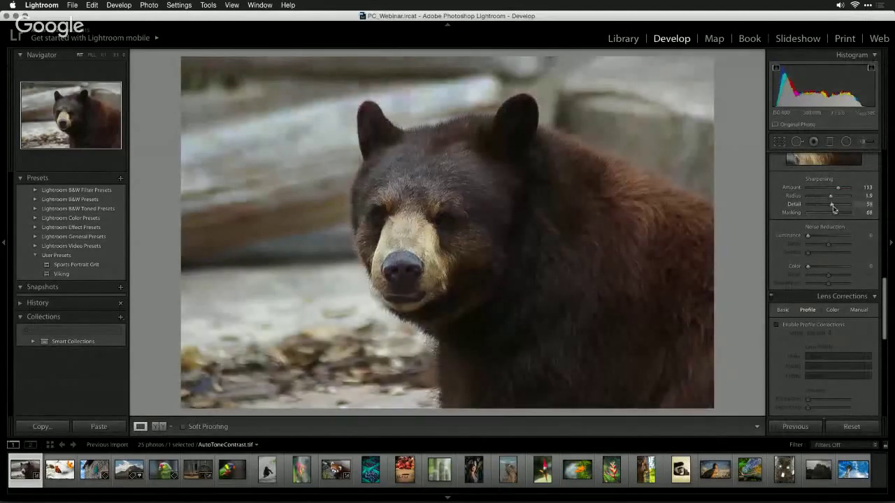
left_click_drag(836, 209, 821, 209)
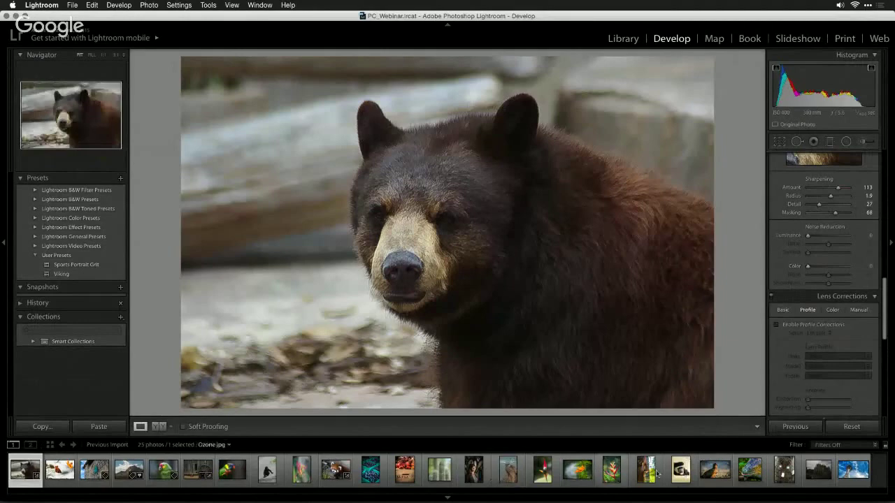
- Send the bear photo to PerfectlyClear v2 as a copy with Lightroom adjustments and display the Perfectly Clear presets
left_click(149, 5)
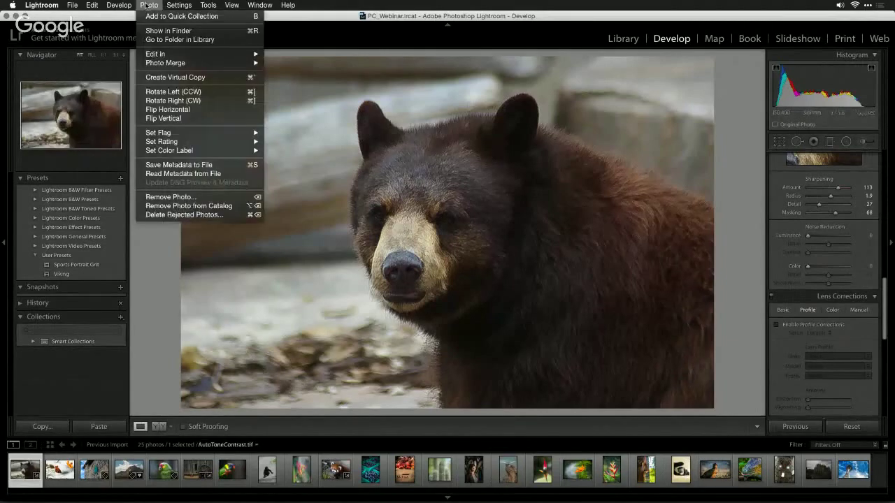
mouse_move(158, 55)
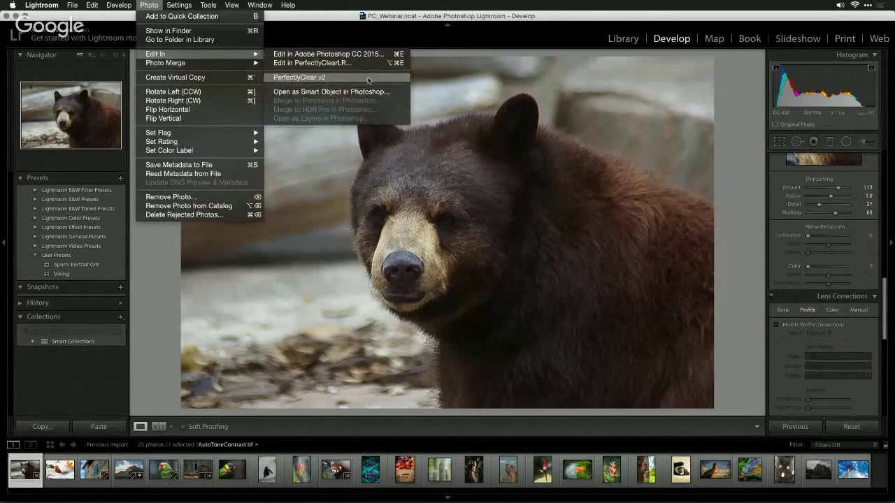
left_click(367, 77)
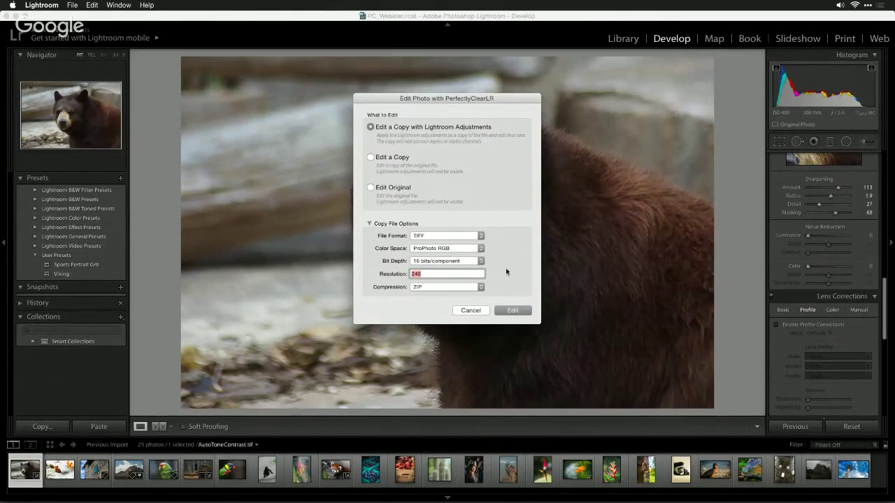
left_click(510, 315)
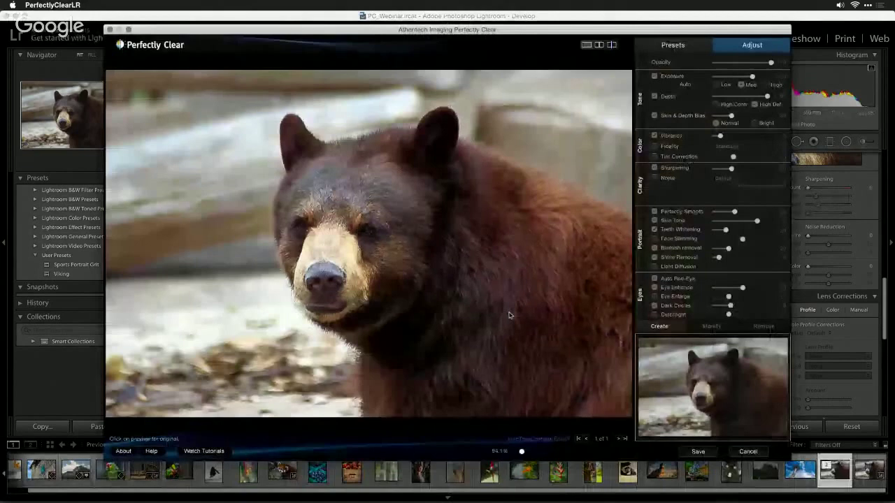
left_click(673, 46)
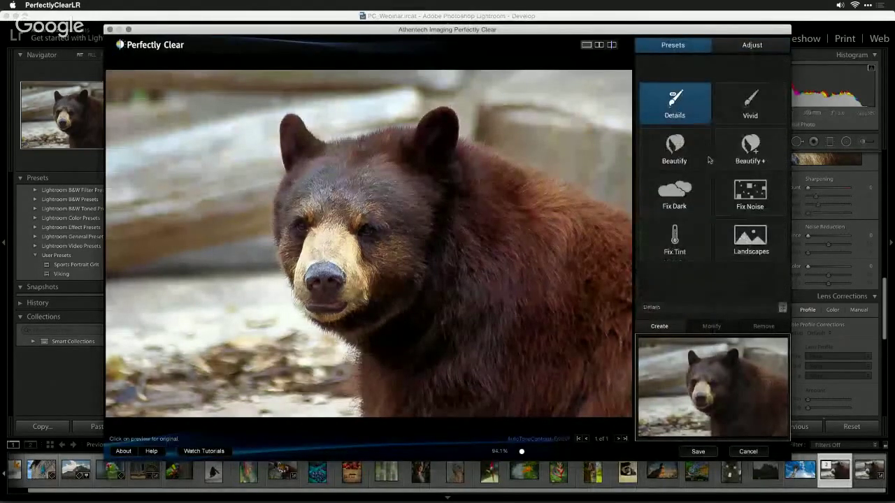
- Compare the bear preview with the original, and in the manual adjustments lower Vibrancy to its minimum and turn it off
left_click(490, 301)
left_click(489, 301)
left_click(490, 301)
left_click(755, 48)
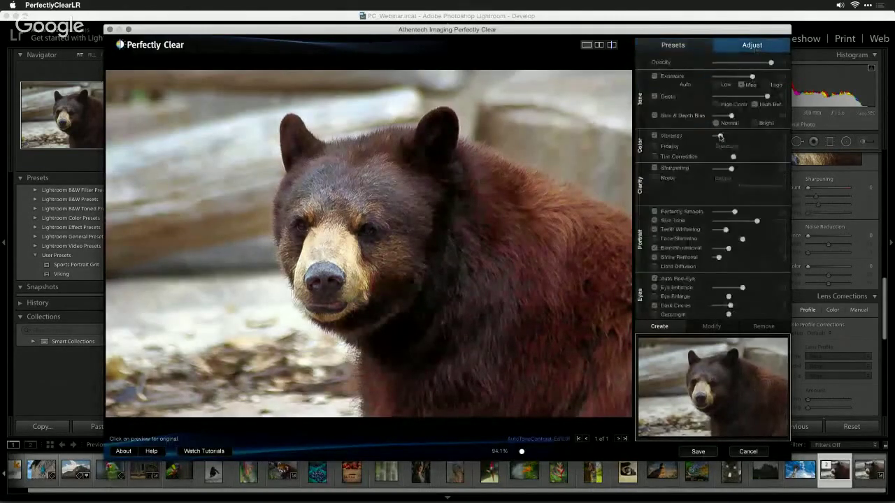
left_click_drag(719, 137, 708, 141)
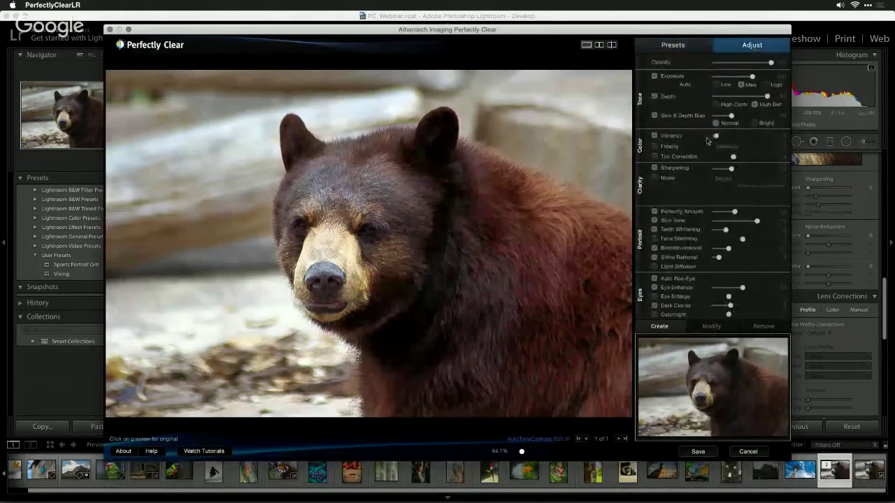
left_click(655, 137)
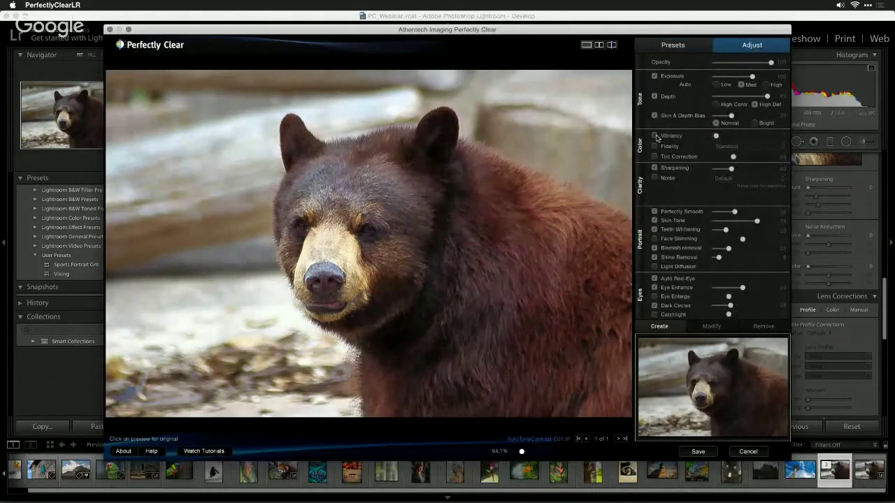
- Enable Fidelity with the Vivid option, lower Depth to about the middle of its range, and save the bear edit
left_click(655, 146)
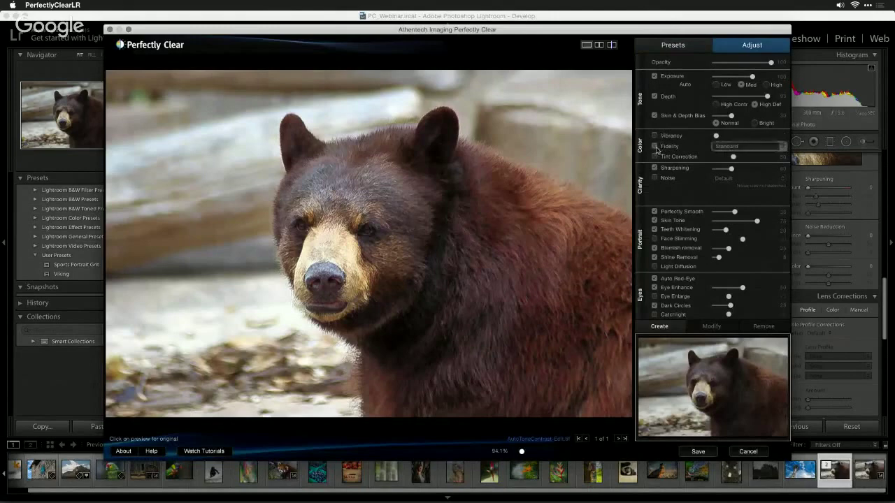
left_click(720, 146)
left_click(731, 157)
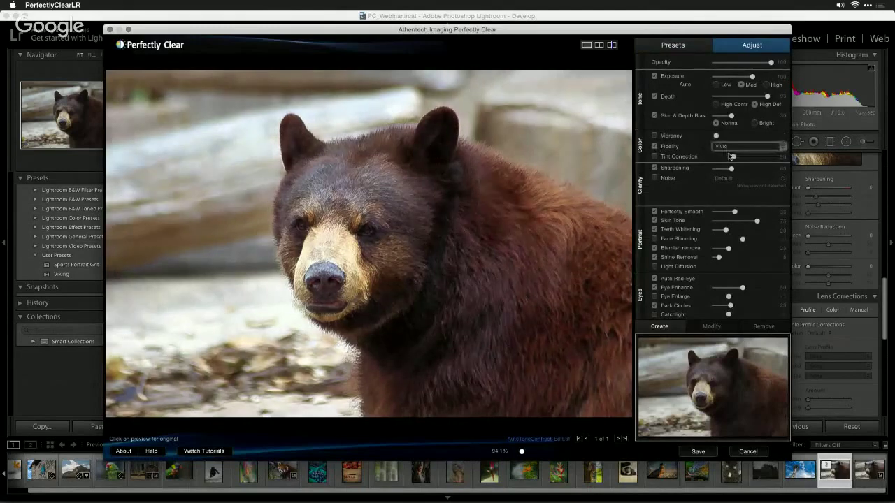
left_click(741, 97)
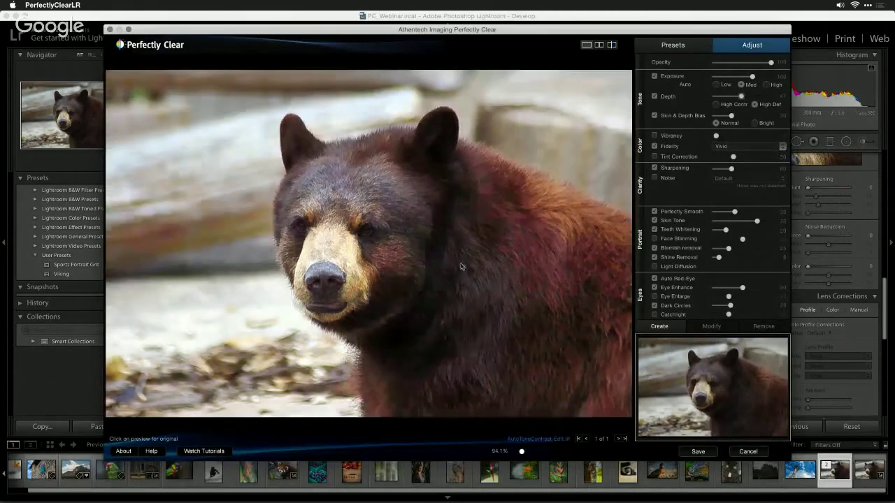
left_click(698, 452)
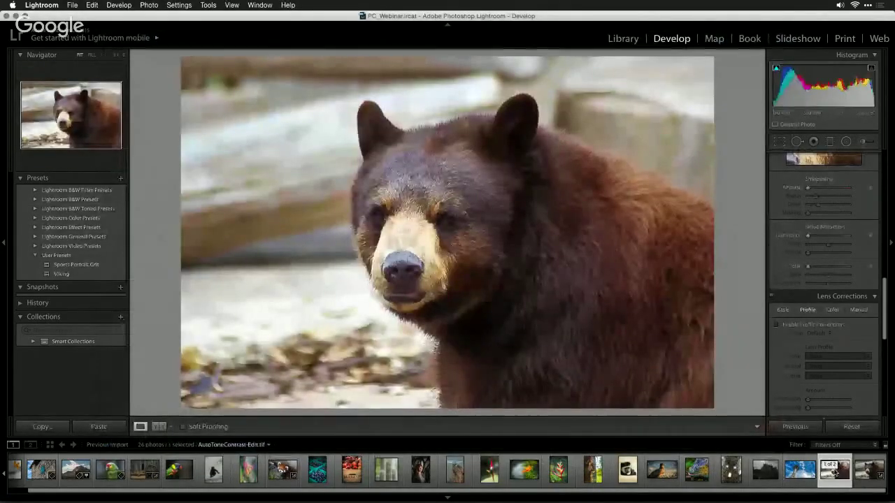
- Open the iguana photo, HFX Grads Tints 4.jpg, from Lightroom as a Smart Object in Photoshop
left_click(688, 472)
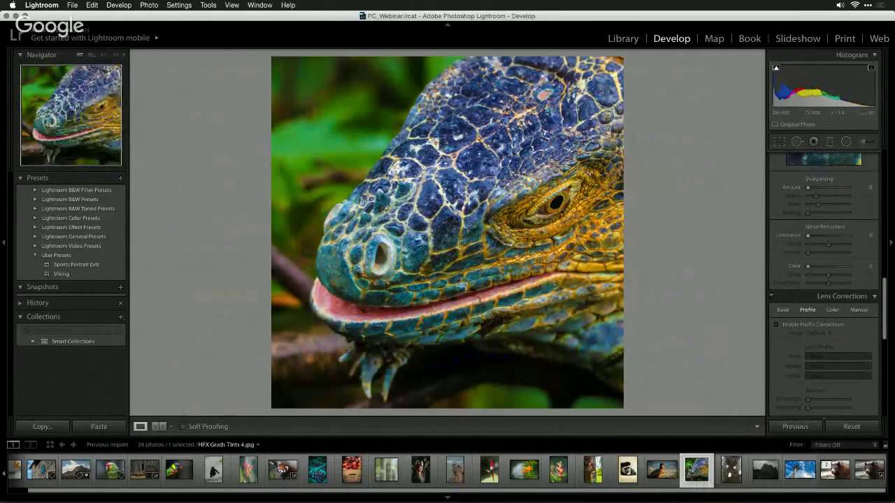
right_click(695, 471)
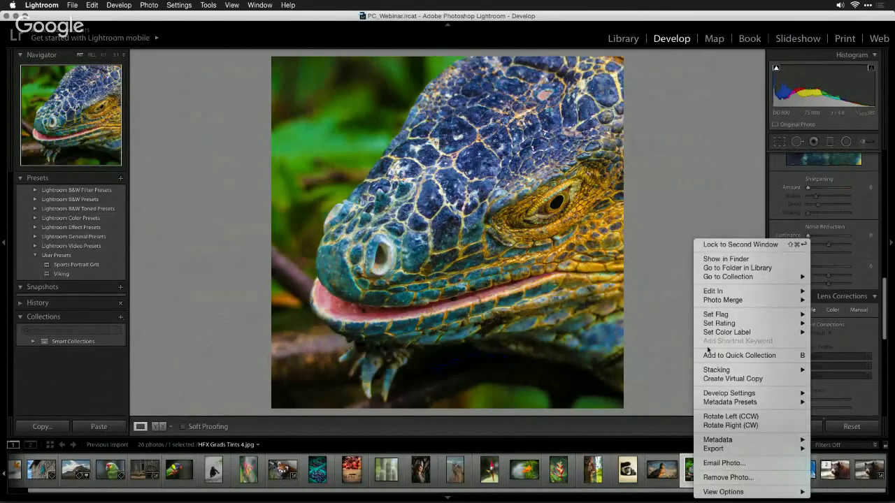
mouse_move(731, 292)
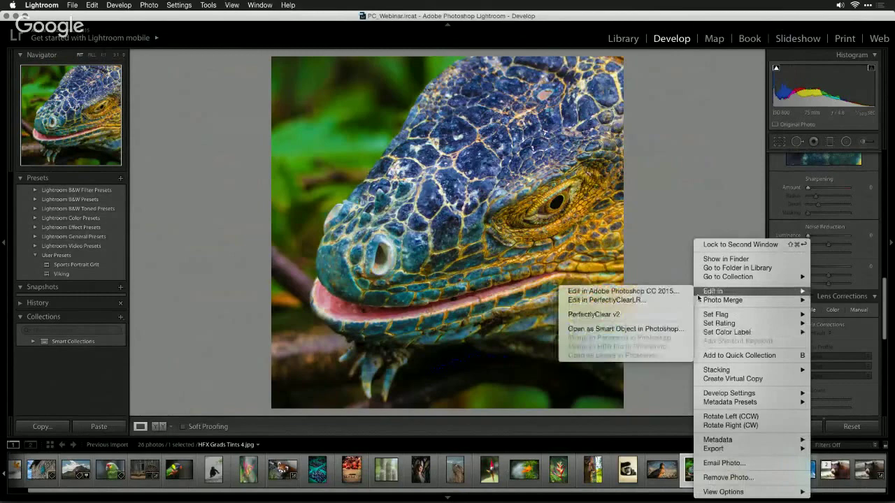
left_click(658, 328)
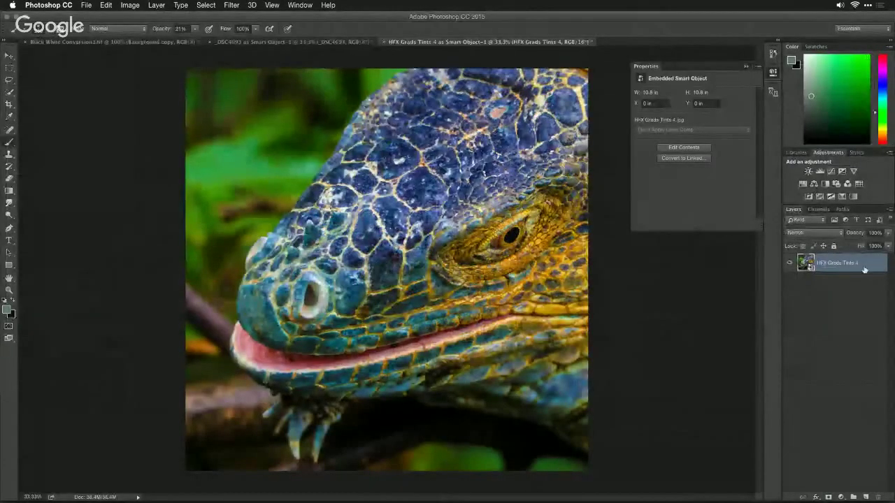
- Duplicate the iguana layer and blend the copy in Soft Light at 42% opacity
key("super+j")
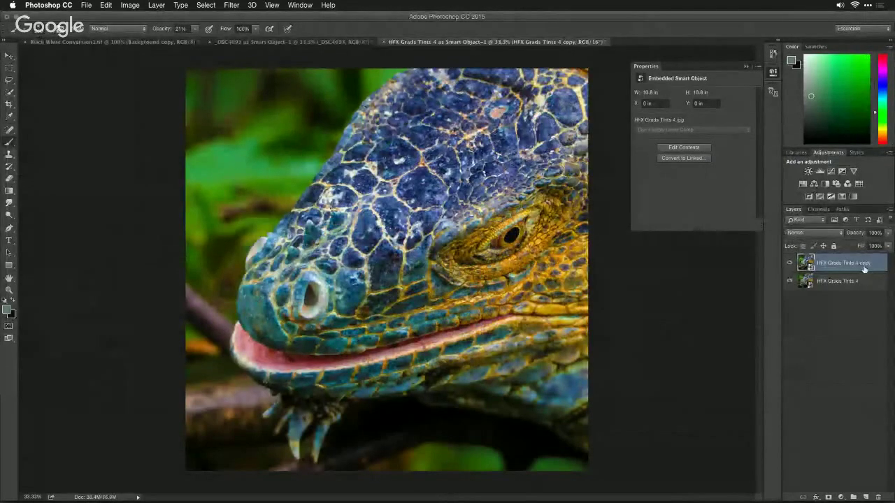
left_click(822, 234)
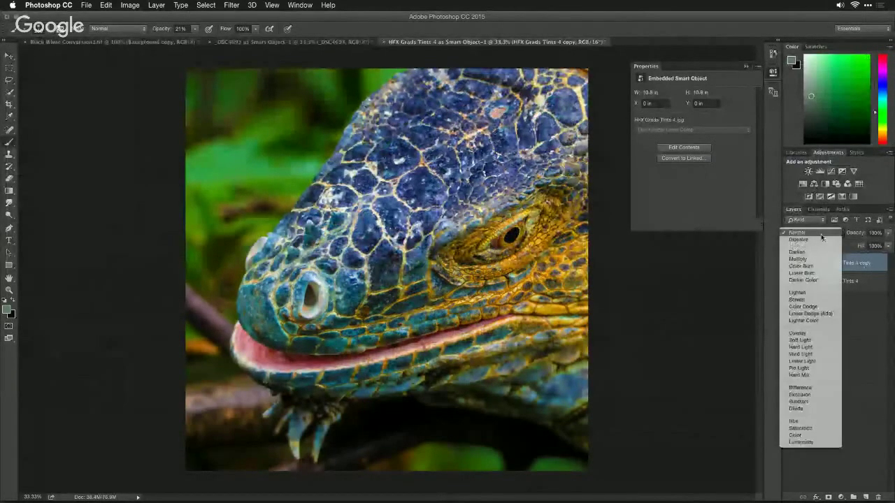
left_click(813, 296)
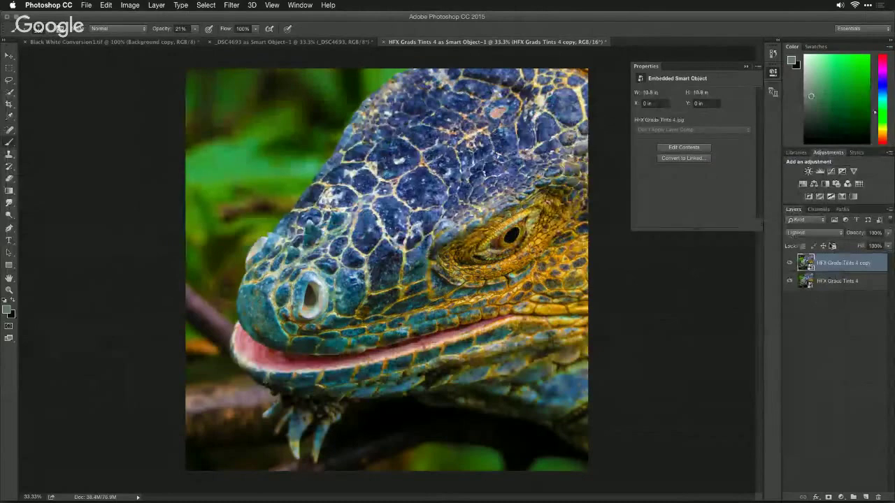
left_click(824, 235)
left_click(820, 280)
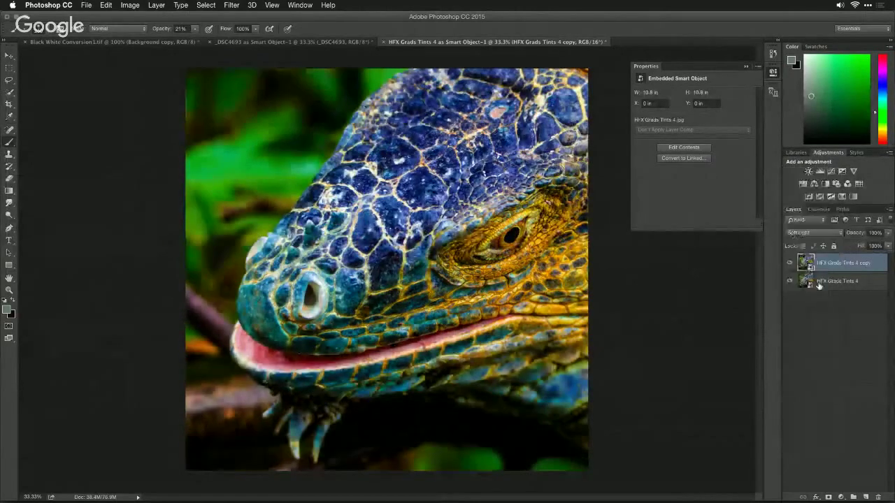
left_click_drag(888, 233, 864, 245)
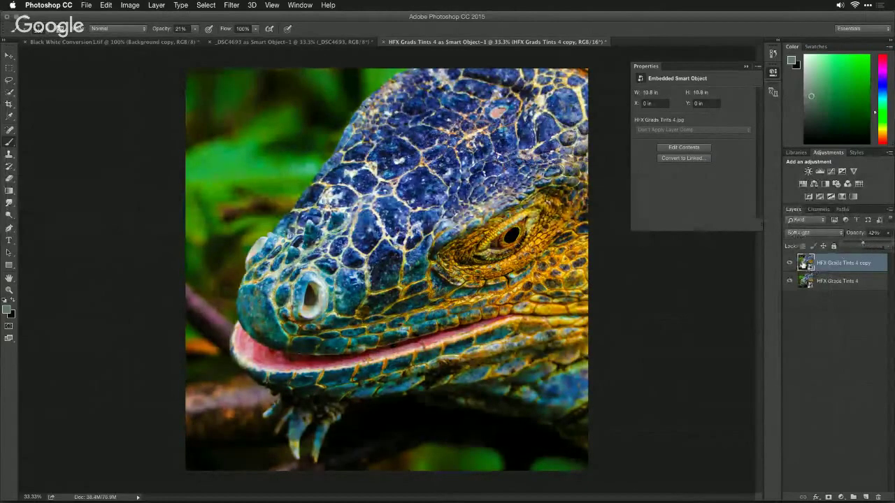
- Compare the iguana with and without the Soft Light copy, and delete that copy
left_click(790, 264)
left_click(790, 263)
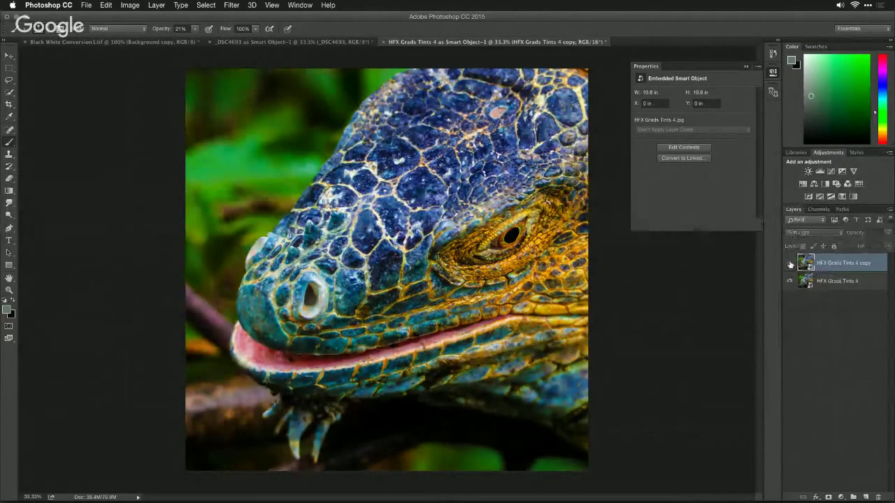
left_click(790, 264)
left_click(790, 263)
left_click_drag(867, 265, 879, 497)
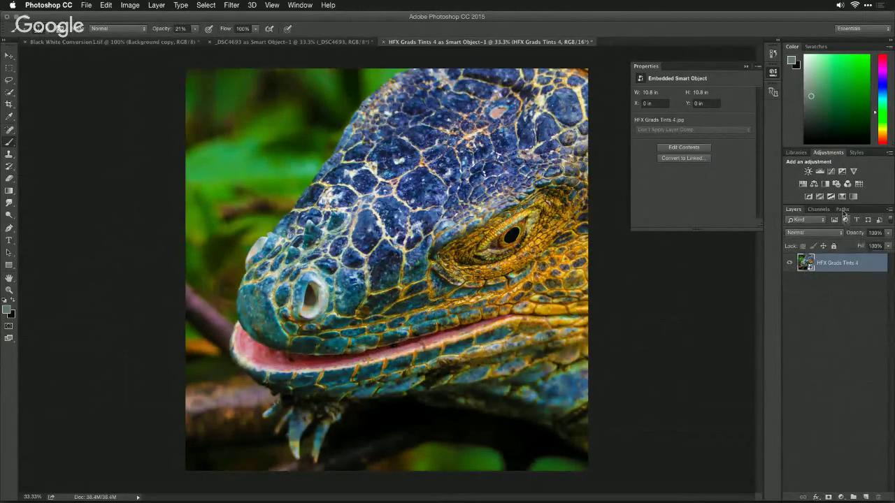
- Add a Black & White adjustment over the iguana, darkening Blues to -69 and brightening Greens to 168 with on-image adjustment
left_click(825, 184)
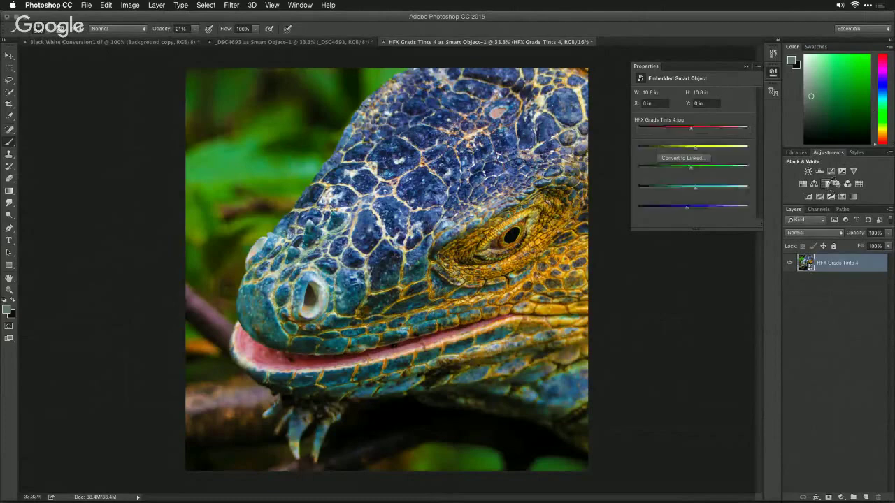
left_click(639, 106)
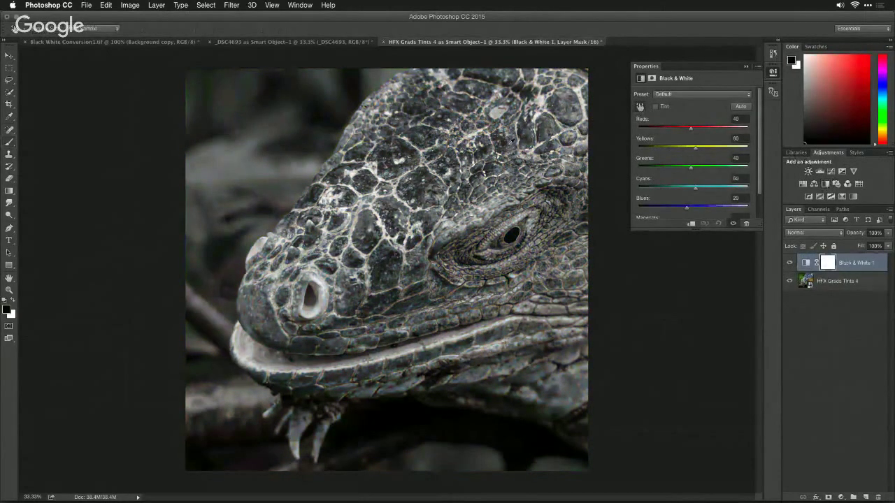
left_click_drag(529, 132, 502, 140)
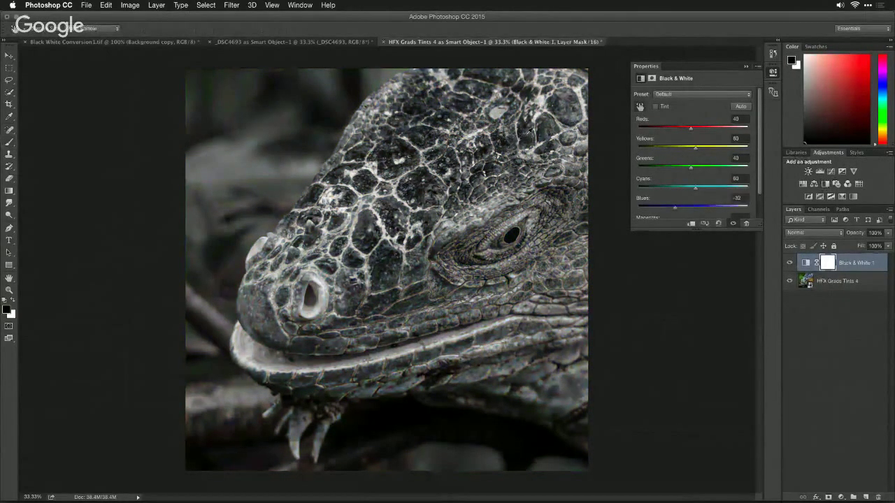
left_click_drag(429, 138, 396, 146)
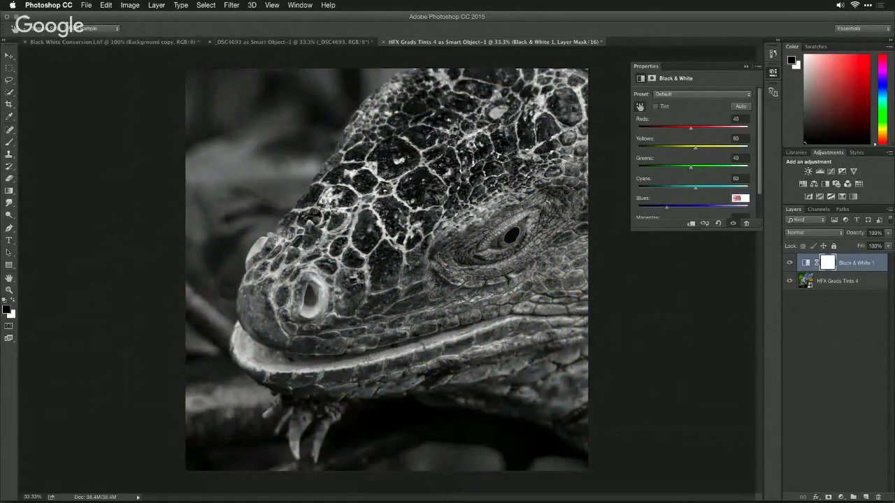
left_click_drag(233, 175, 289, 175)
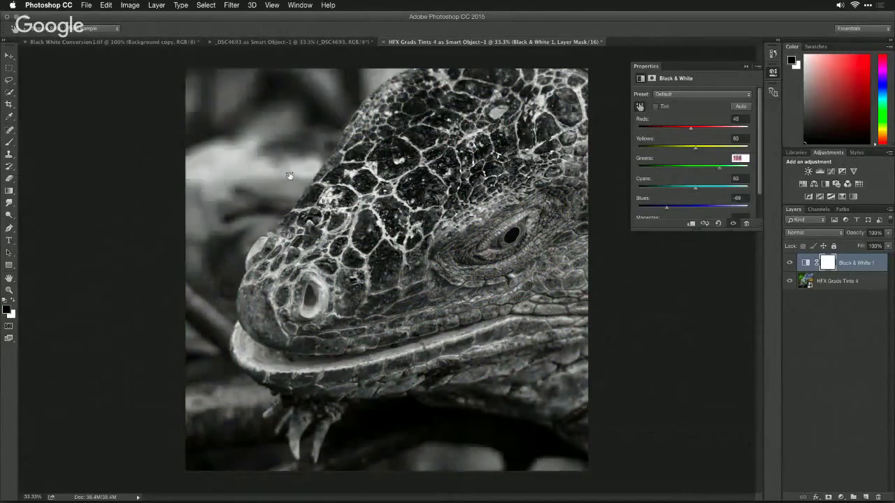
- Set the Black & White layer's blend mode to Soft Light, compare its effect on the iguana, and leave it hidden
left_click(804, 233)
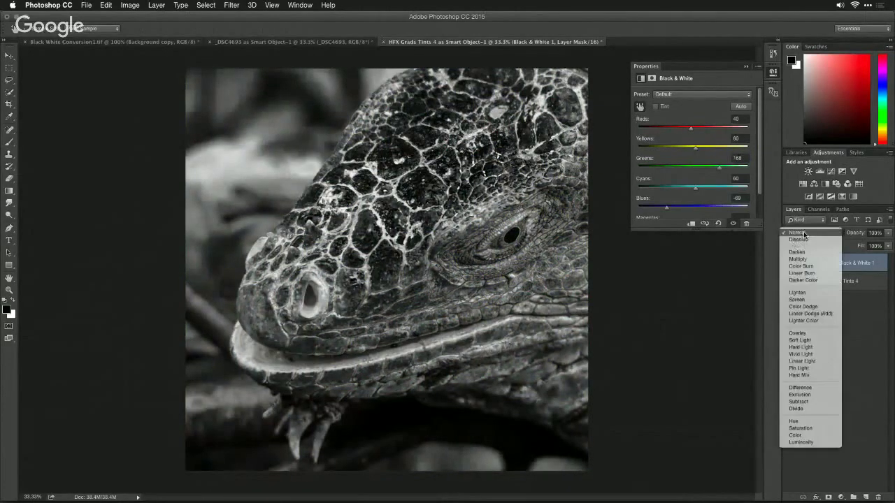
left_click(824, 344)
left_click(790, 263)
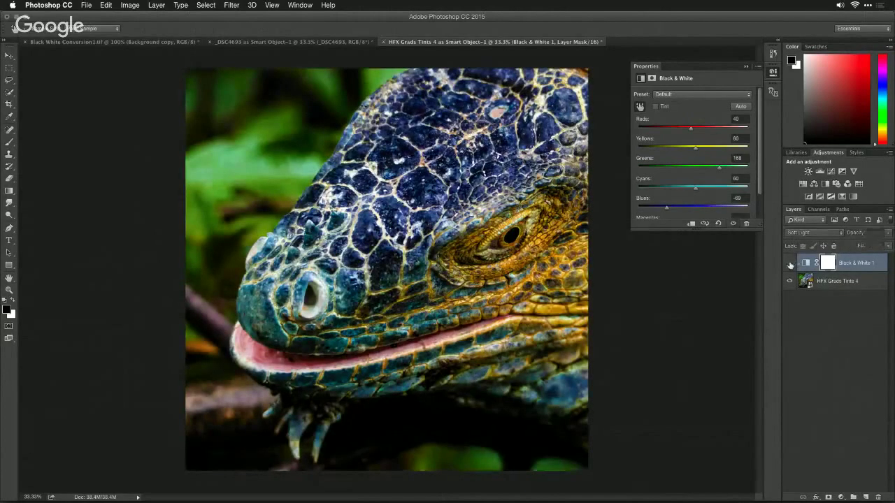
left_click(790, 264)
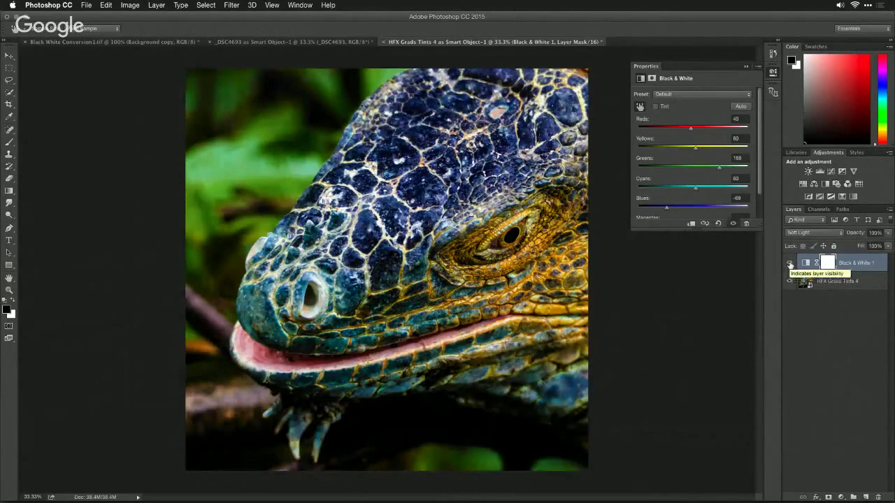
left_click(790, 265)
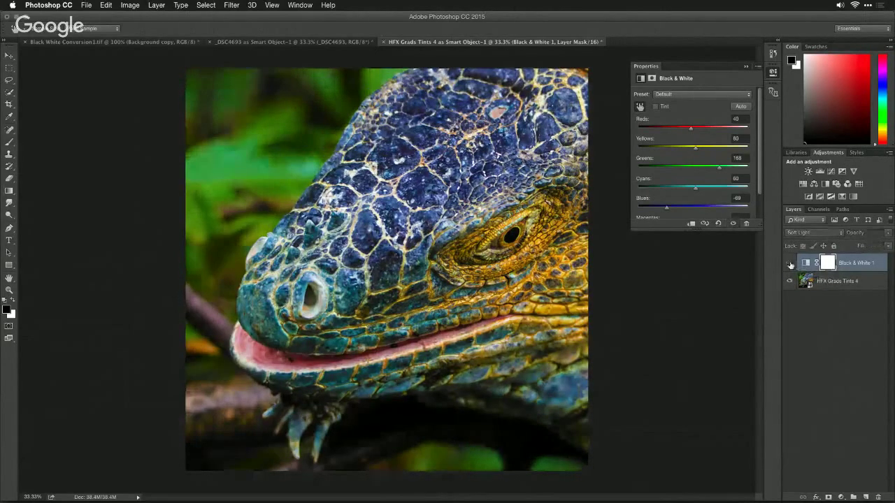
- Select the dark background below the iguana's jaw with Quick Selection on the HFX Grads Tints 4 layer, excluding the green leaves
key("w")
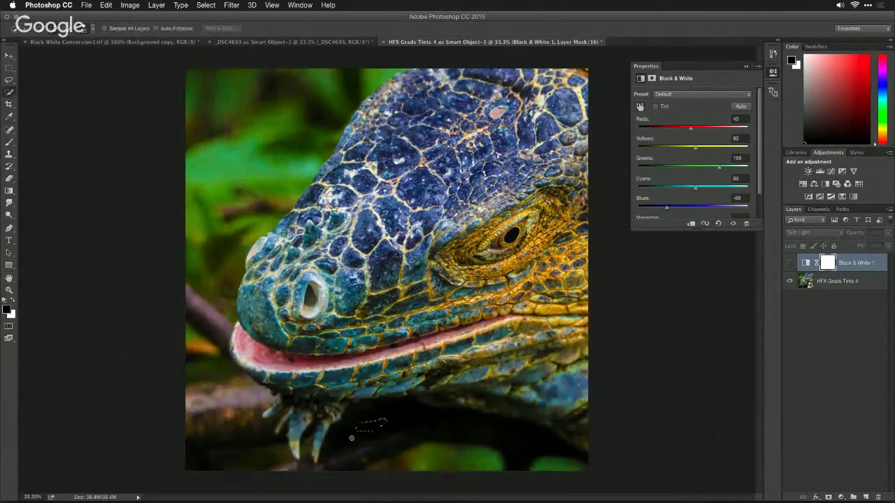
mouse_move(351, 438)
left_mouse_down()
mouse_move(343, 452)
mouse_move(414, 389)
mouse_move(453, 382)
left_mouse_up()
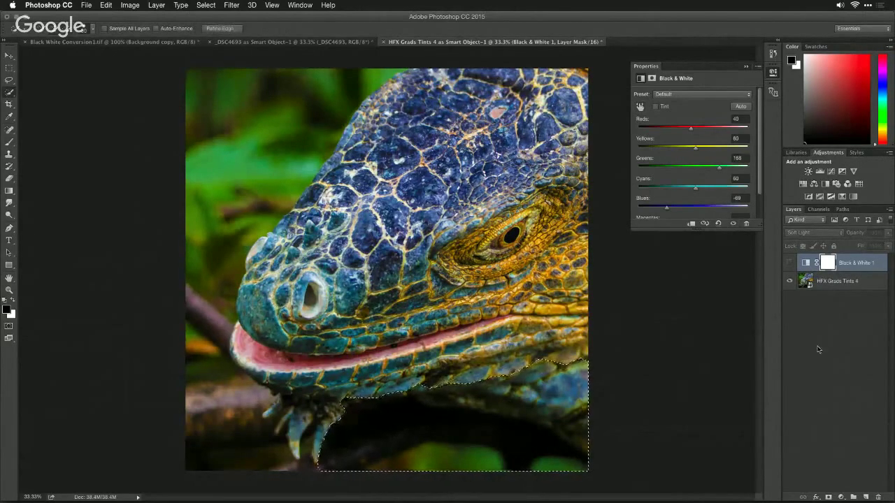
left_click(842, 283)
key("super+d")
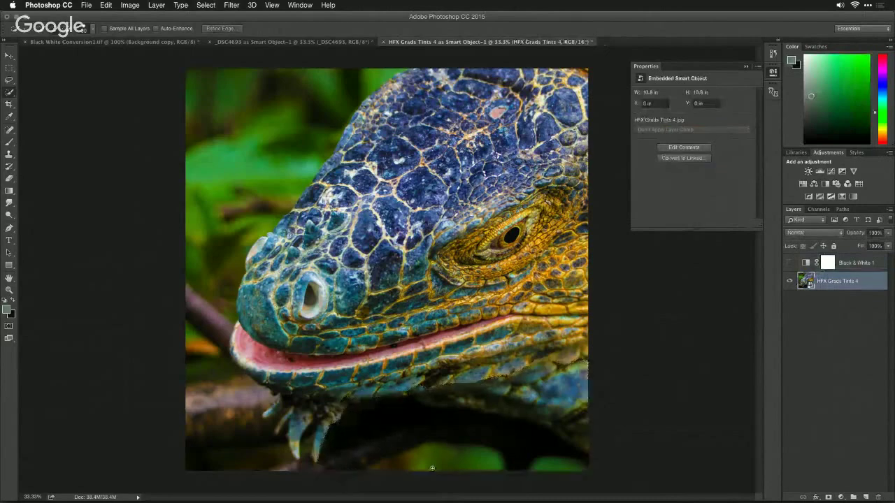
mouse_move(425, 420)
left_mouse_down()
mouse_move(508, 396)
mouse_move(493, 380)
mouse_move(568, 393)
mouse_move(581, 384)
mouse_move(586, 424)
mouse_move(412, 392)
left_mouse_up()
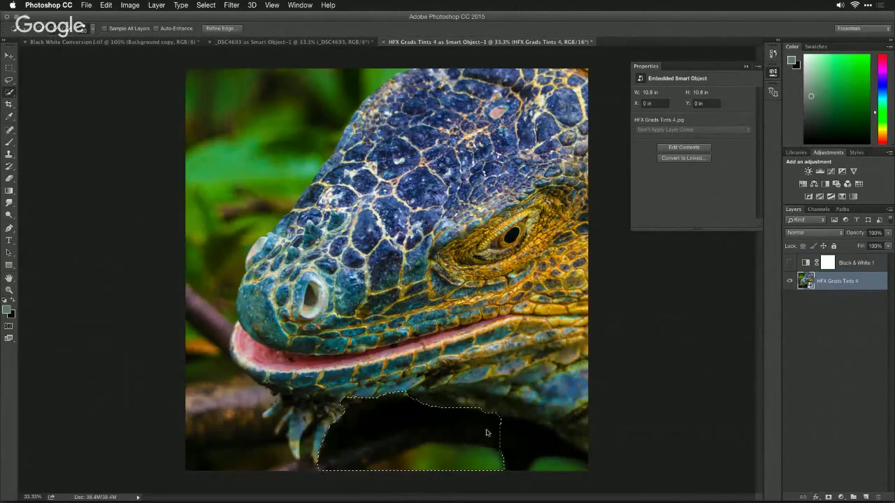
left_click_drag(502, 457, 526, 465)
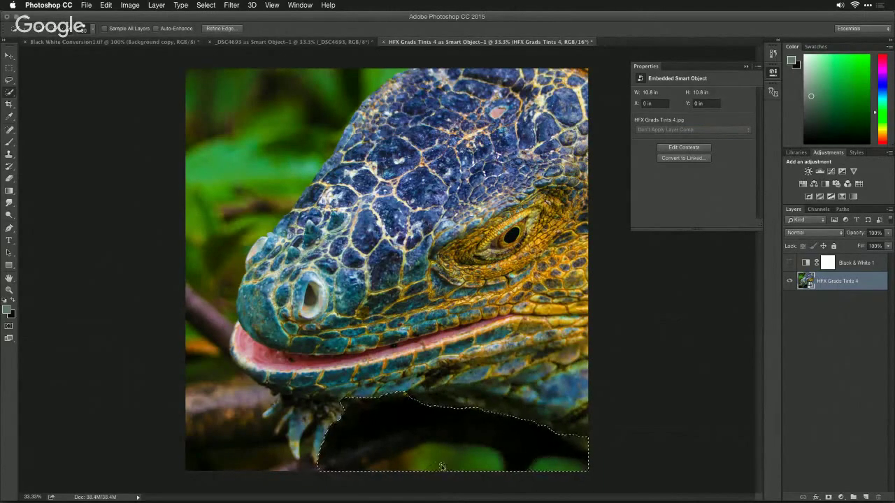
mouse_move(440, 465)
left_mouse_down()
mouse_move(396, 465)
mouse_move(428, 448)
mouse_move(465, 451)
left_mouse_up()
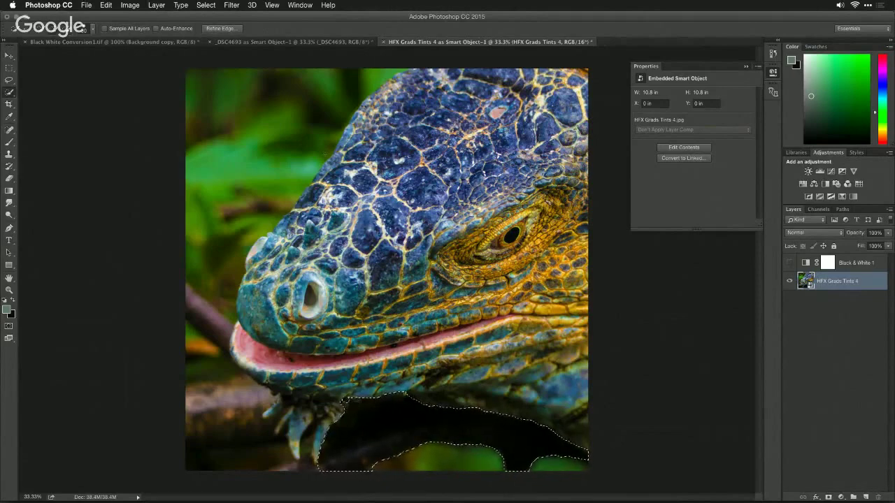
- Refine the edge of the dark-background selection with Smart Radius on and an increased edge-detection radius
left_click(219, 28)
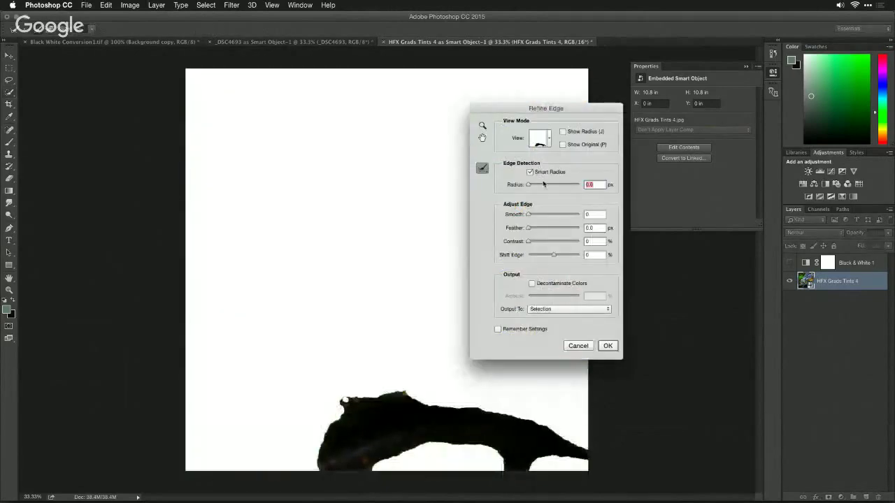
left_click(558, 186)
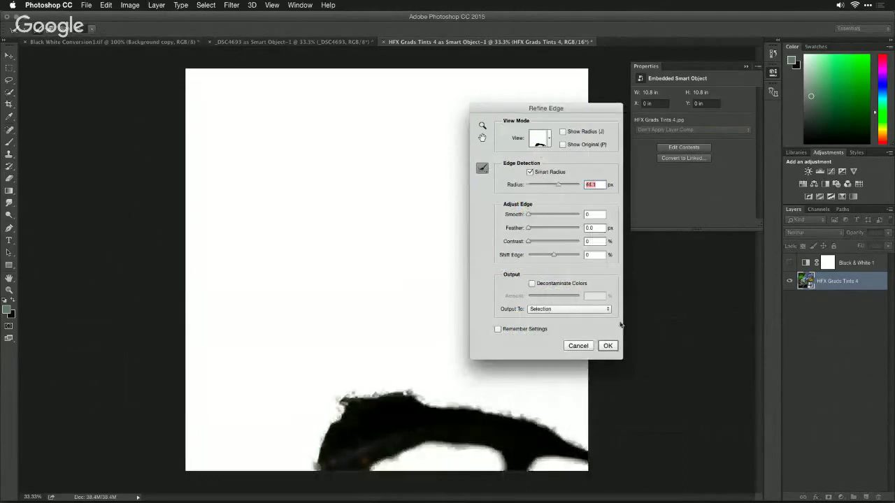
left_click(607, 346)
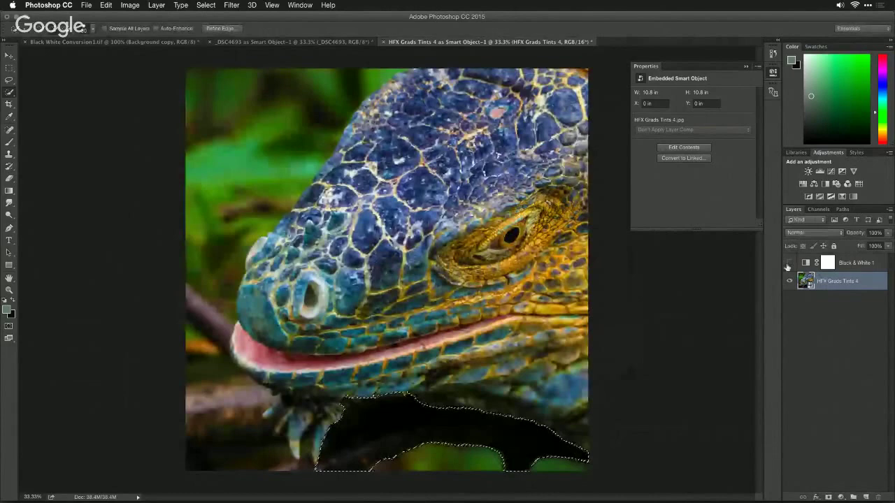
- Show the Black & White 1 layer, fill the selected area of its mask with black at 100% opacity, and deselect
left_click(789, 263)
left_click(827, 262)
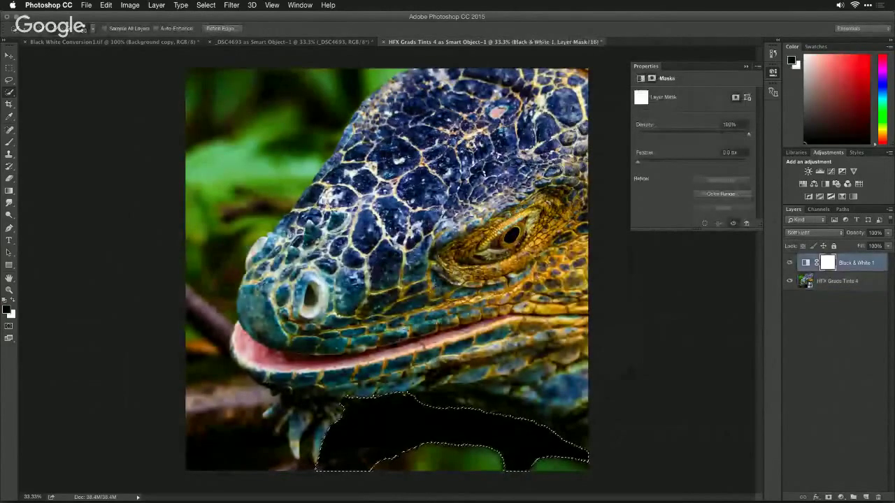
left_click(106, 5)
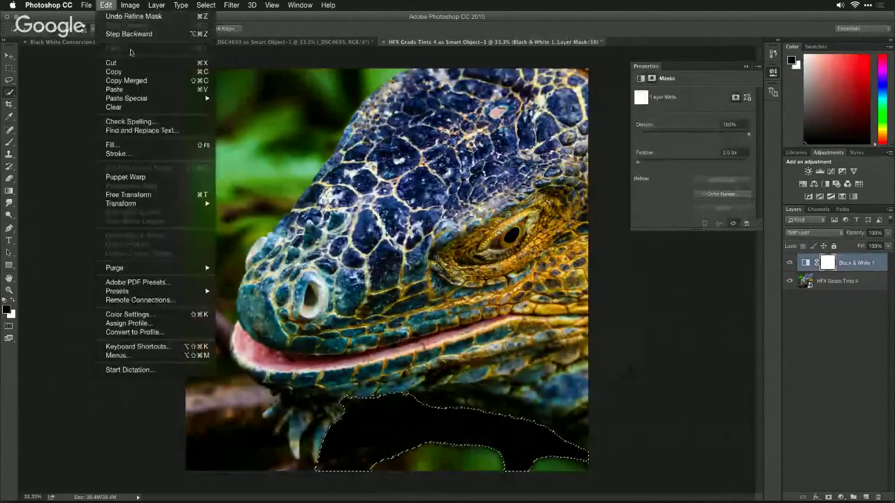
left_click(112, 145)
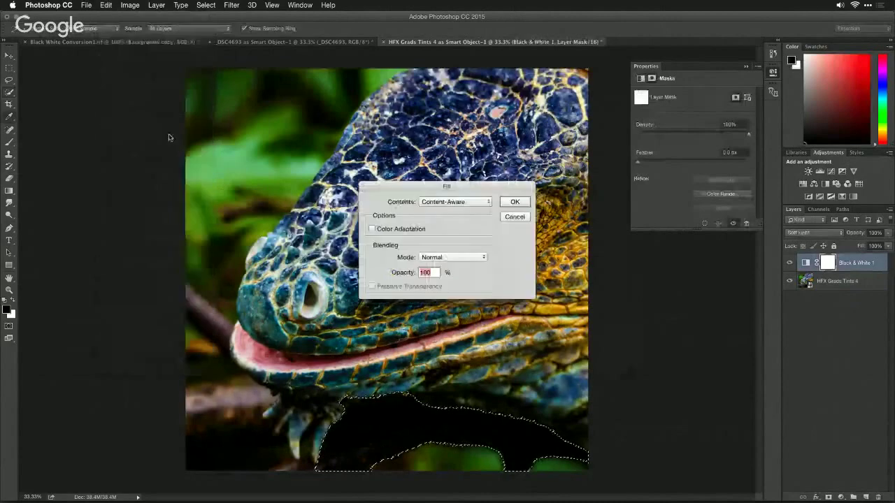
left_click(454, 201)
left_click(462, 233)
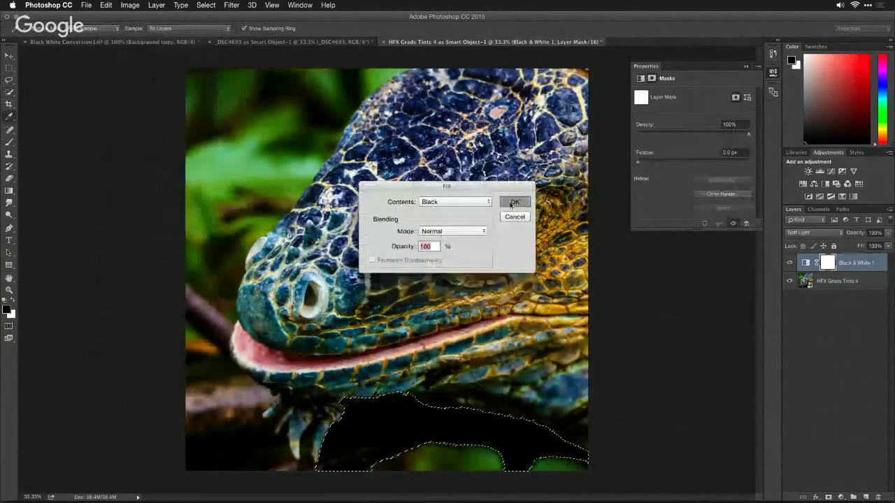
left_click(514, 201)
key("ctrl+d")
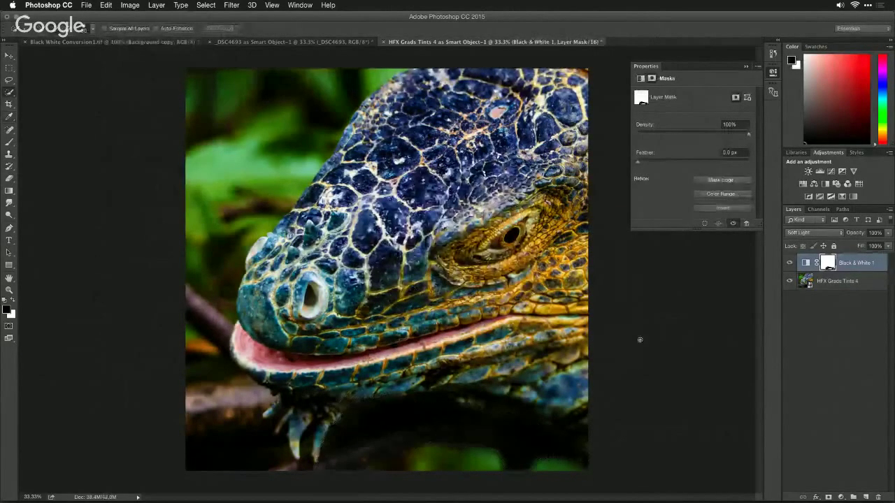
- Compare the iguana with and without the masked Black & White 1 layer, leaving the layer visible
left_click(790, 263)
left_click(789, 263)
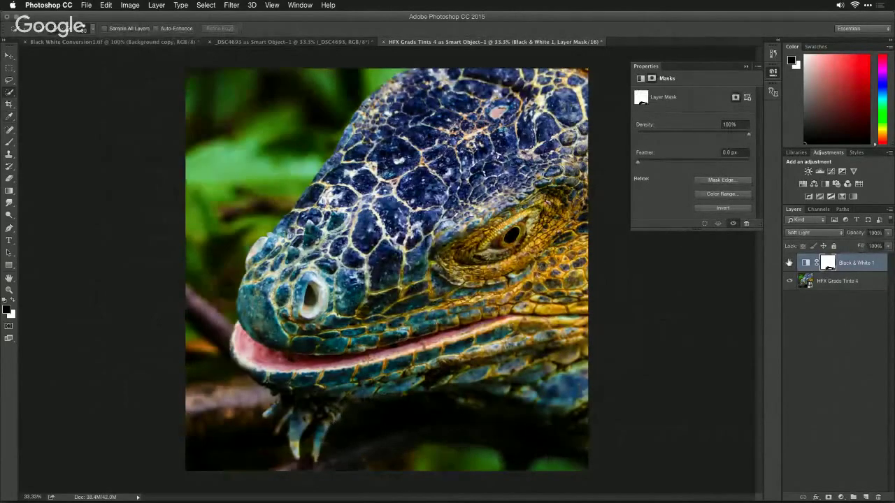
left_click(789, 263)
left_click(790, 263)
left_click(789, 262)
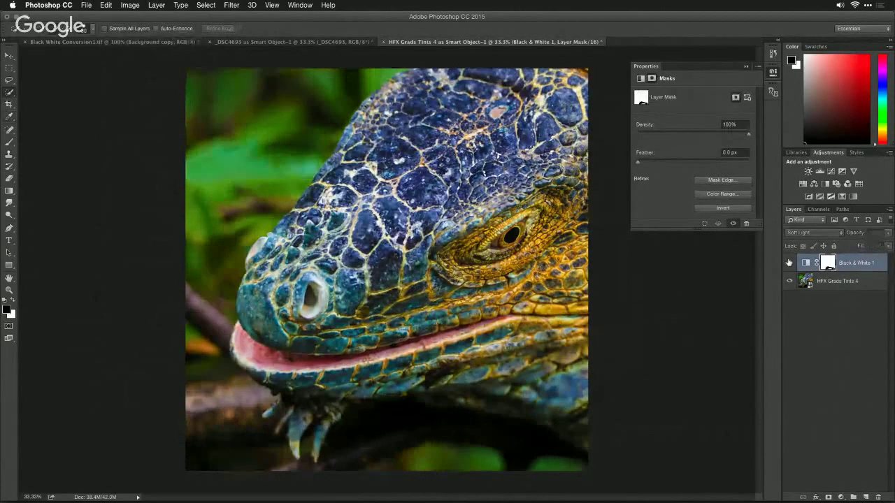
left_click(790, 263)
- Convert the Black & White 1 and HFX Grads Tints 4 layers together into one smart object
left_click(853, 281)
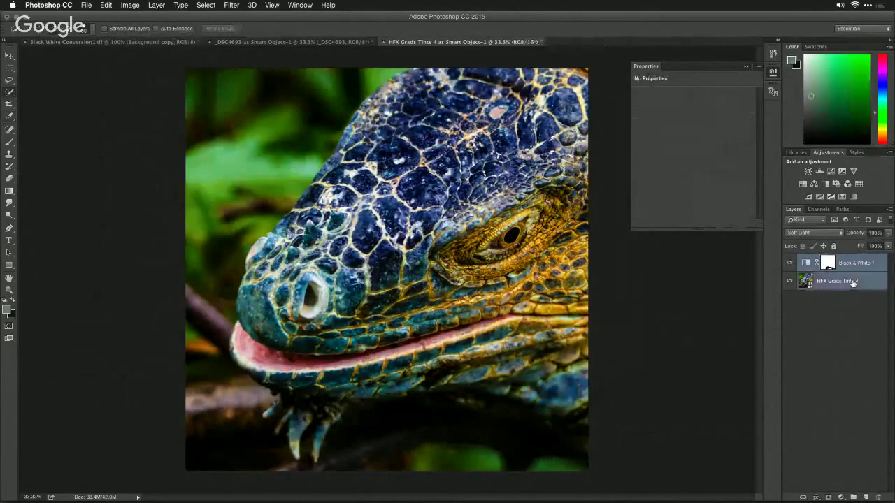
right_click(853, 282)
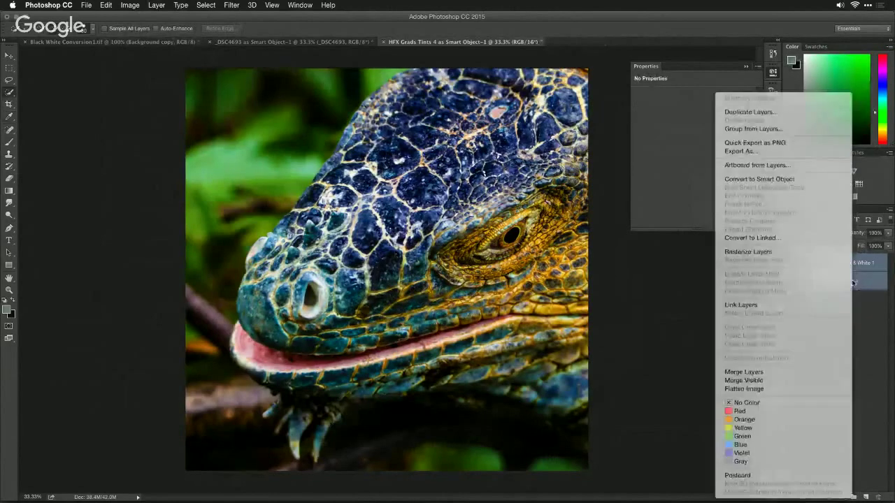
left_click(801, 180)
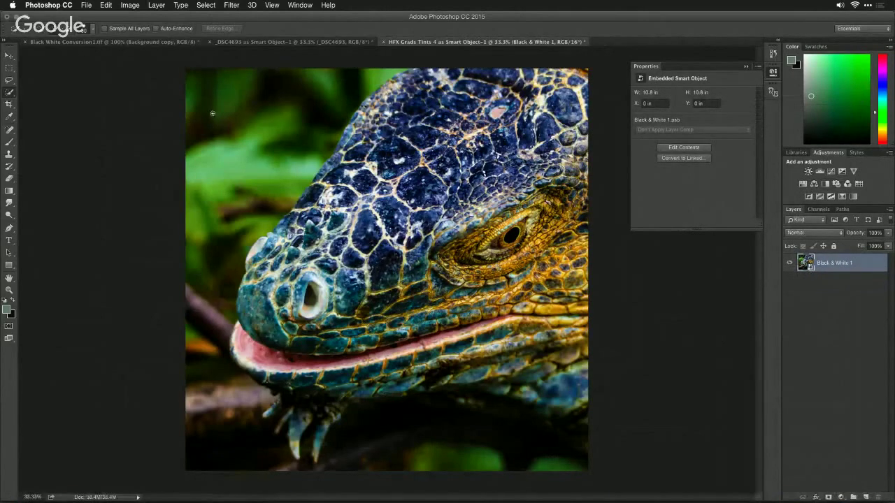
- Open the Perfectly Clear filter on the smart object, try the Beautify+ preset, and apply the Beautify preset
left_click(229, 5)
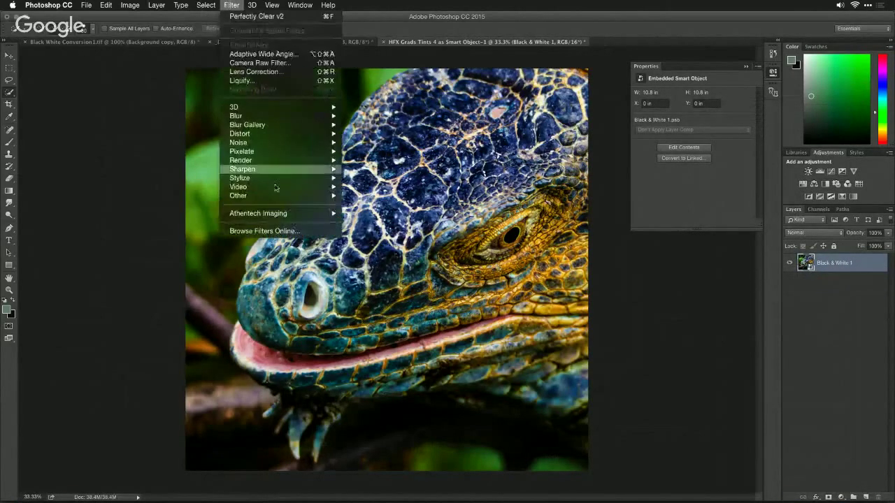
mouse_move(285, 214)
left_click(360, 213)
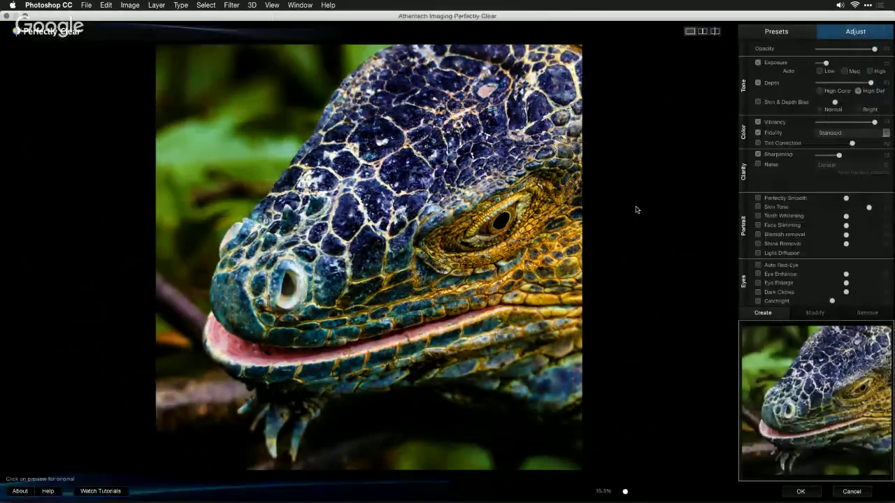
left_click(776, 32)
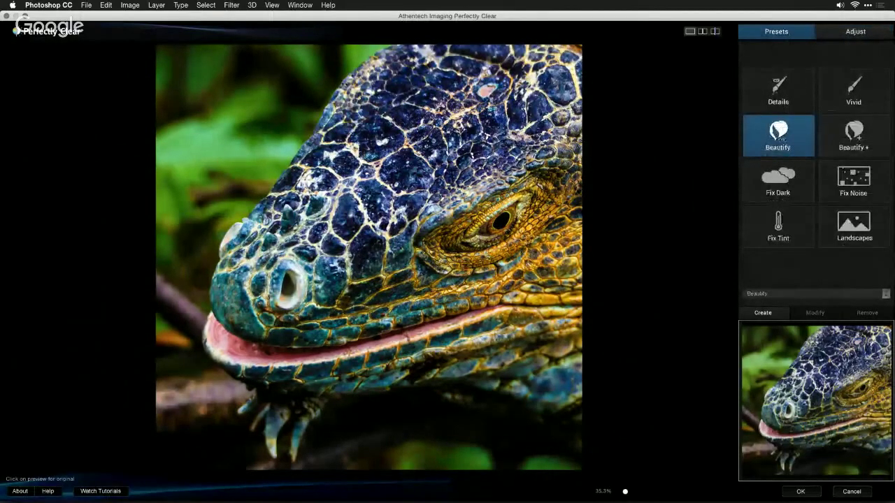
left_click(866, 142)
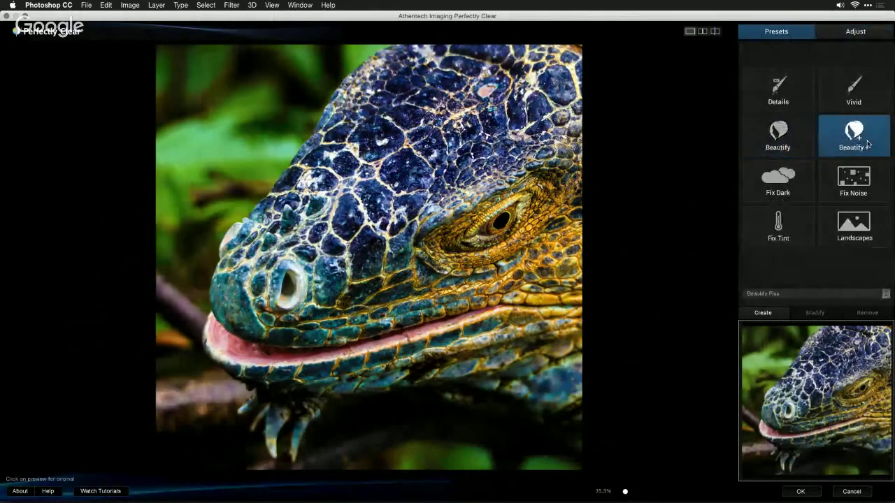
left_click(795, 140)
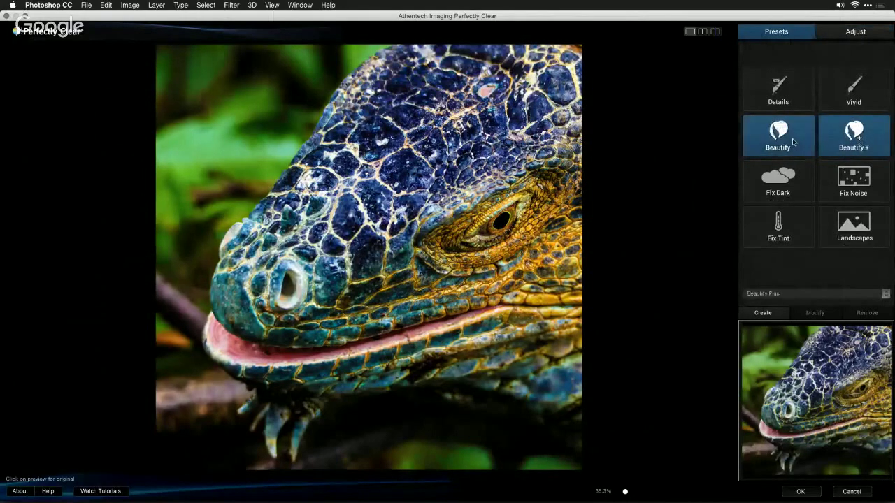
- Raise Exposure and Perfectly Smooth, lower Skin Tone, disable Teeth Whitening, Blemish Removal, Auto Red-Eye and Eye Enhance, and enable Eye Enlarge
left_click(849, 32)
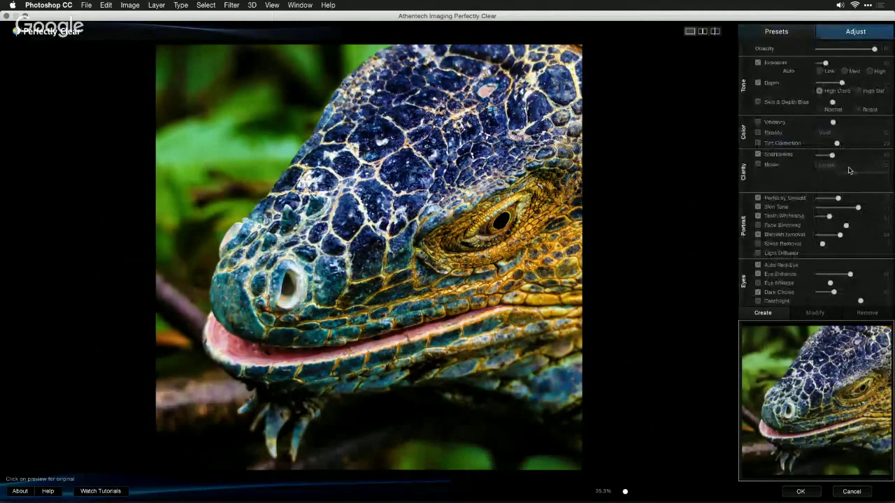
left_click_drag(825, 62, 834, 62)
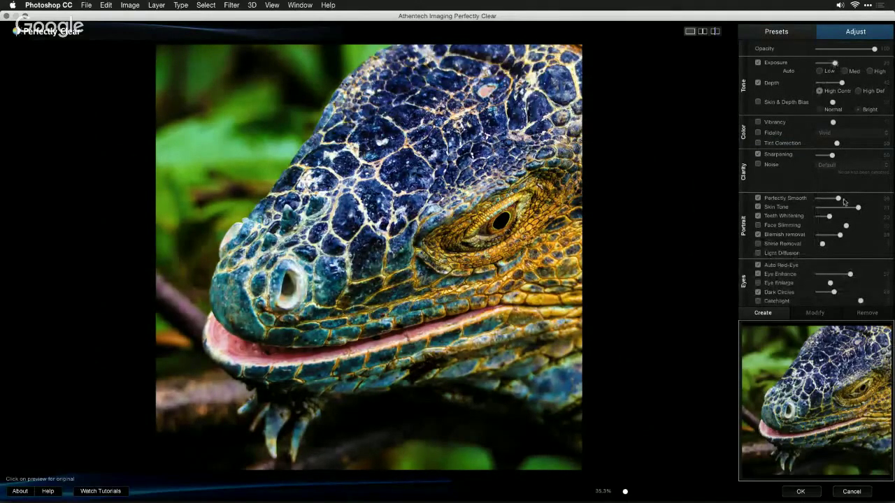
mouse_move(844, 201)
left_mouse_down()
mouse_move(861, 202)
mouse_move(851, 208)
left_mouse_up()
left_click(759, 216)
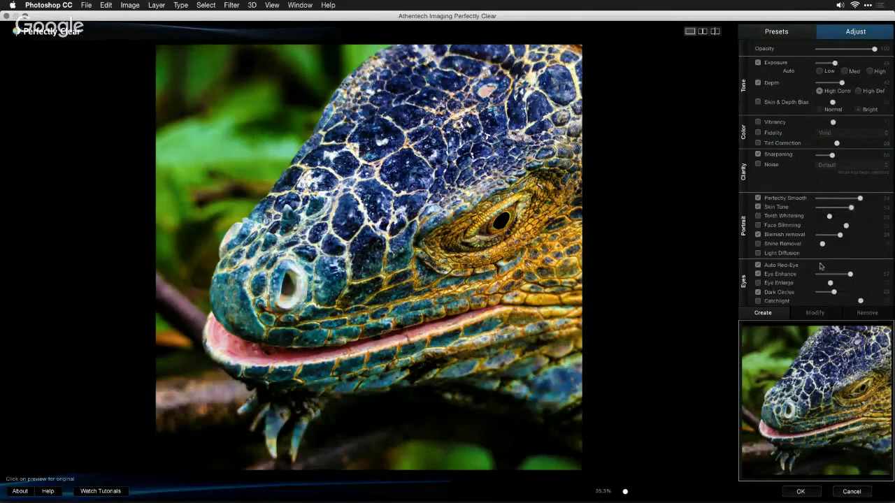
left_click(759, 275)
left_click(758, 283)
left_click(758, 235)
- Enable and raise Vibrancy, turn on Vivid Fidelity, raise Sharpening to its maximum, and check the result around the iguana's eye
left_click(763, 122)
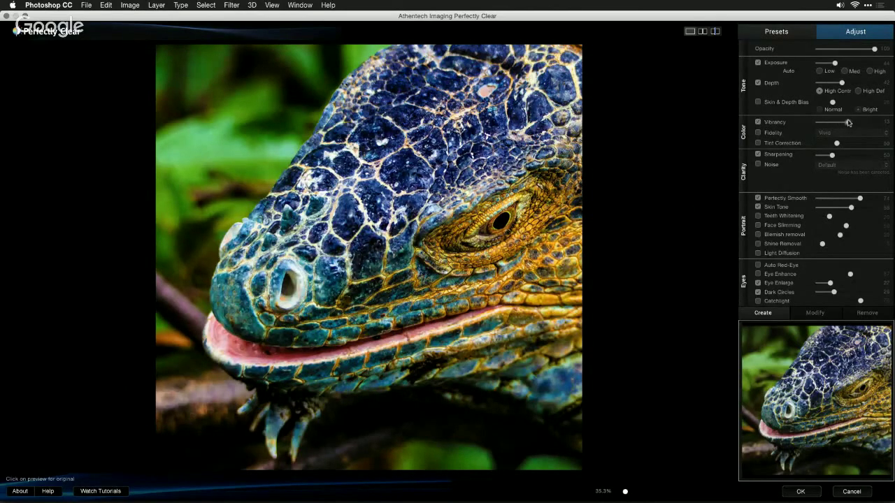
left_click(759, 133)
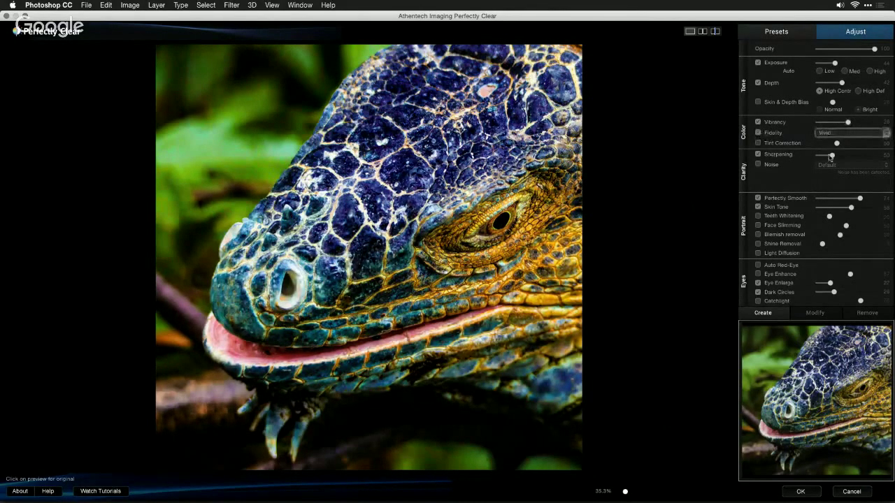
left_click_drag(832, 156, 874, 160)
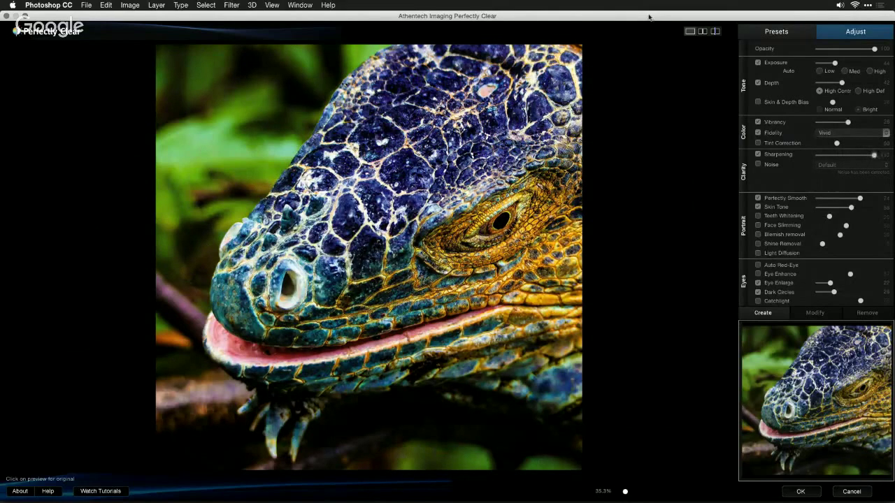
left_click(516, 241)
left_click(518, 234)
left_click(522, 249)
- Turn off Perfectly Smooth and Skin Tone, and enable Default Noise removal after comparing the photo with and without it
left_click(758, 199)
left_click(758, 207)
left_click(759, 207)
left_click(758, 208)
left_click(758, 165)
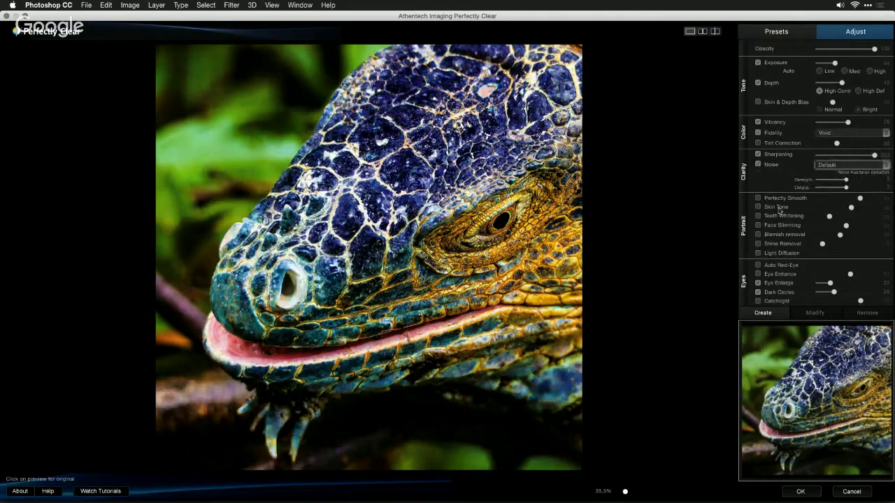
left_click(758, 165)
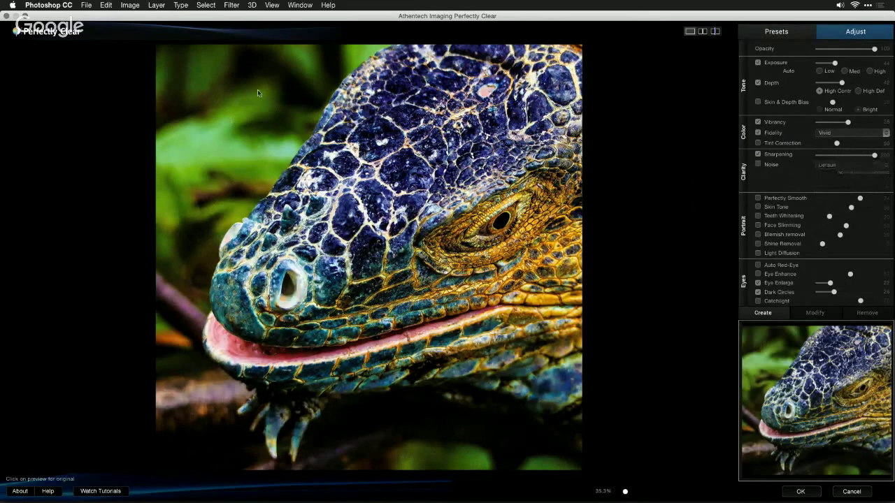
left_click(759, 165)
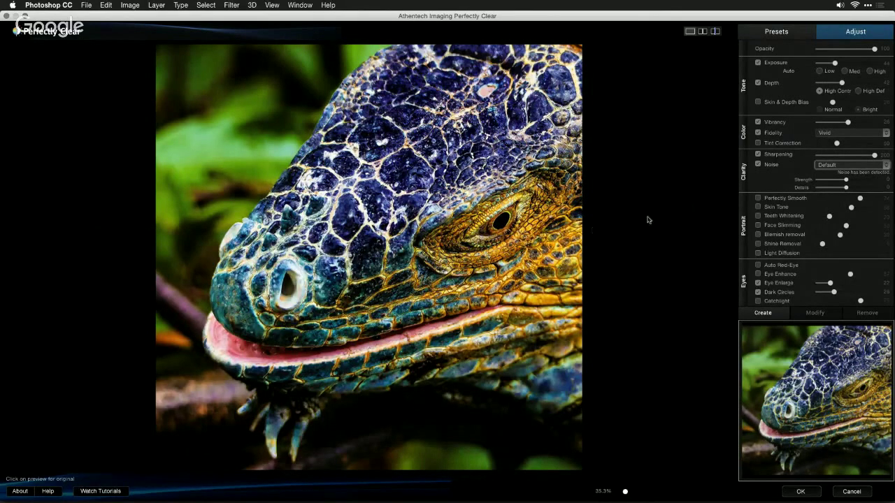
- Increase Exposure and Depth, switch Depth to High Def, enable Skin & Depth Bias, and apply the Perfectly Clear filter
left_click_drag(838, 65, 864, 84)
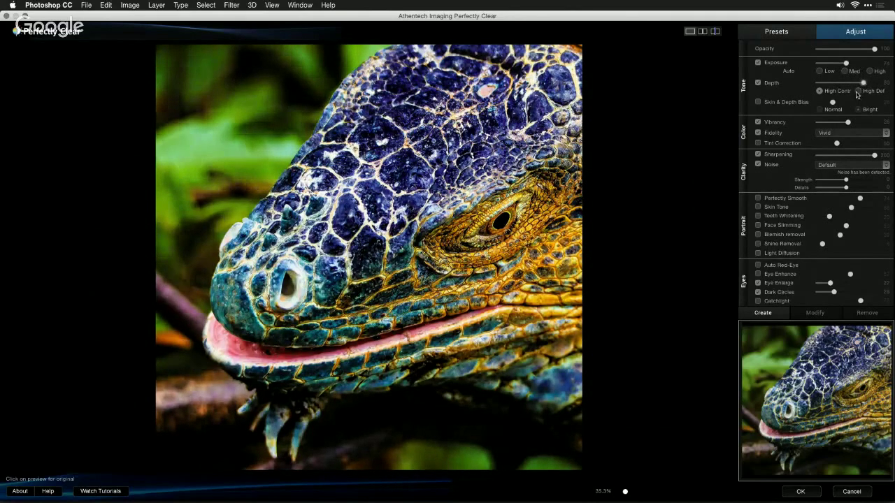
left_click(859, 92)
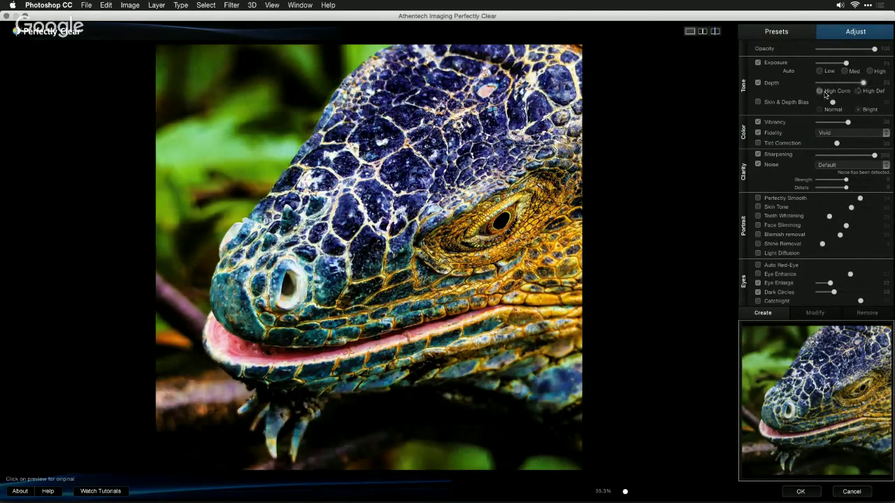
left_click(822, 92)
left_click(859, 91)
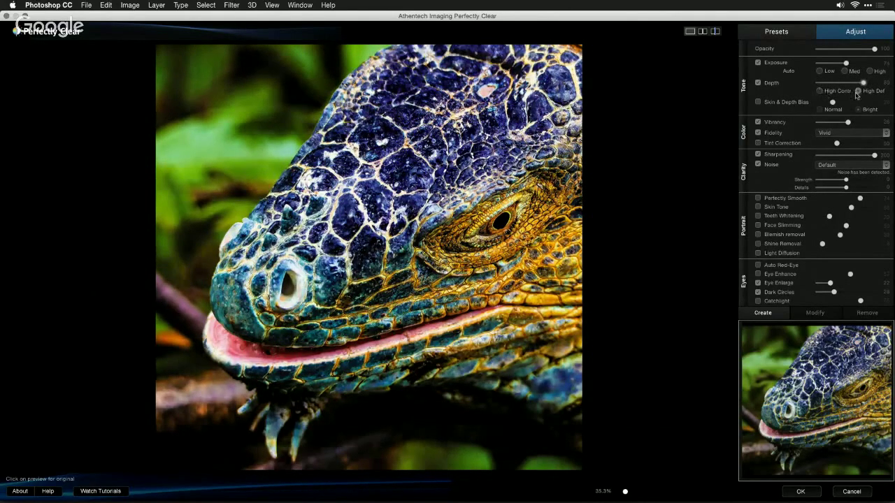
left_click(758, 102)
left_click(811, 491)
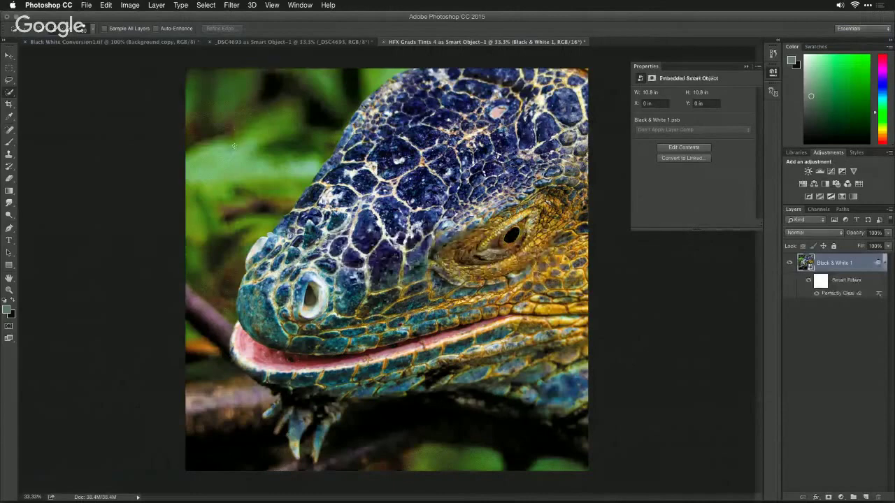
- Reopen the Perfectly Clear smart filter, increase its Noise Strength, apply it, and compare the iguana with and without smart filters
double_click(858, 295)
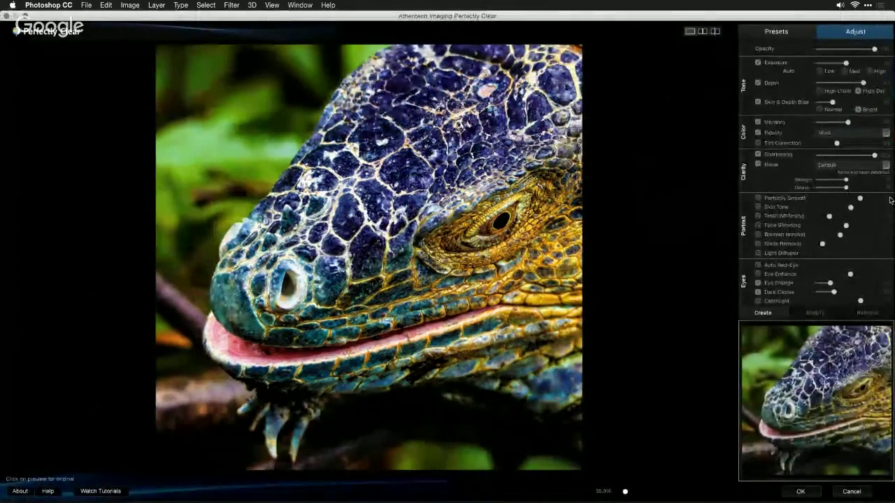
left_click_drag(847, 181, 868, 181)
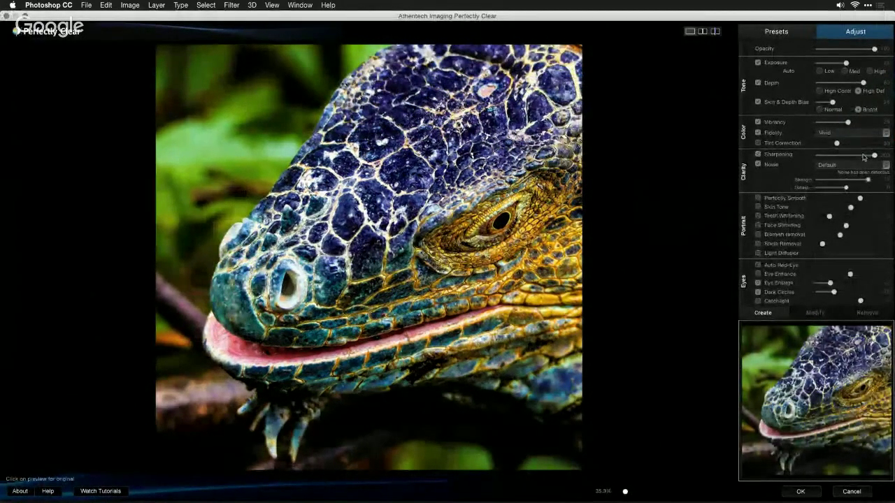
left_click(801, 491)
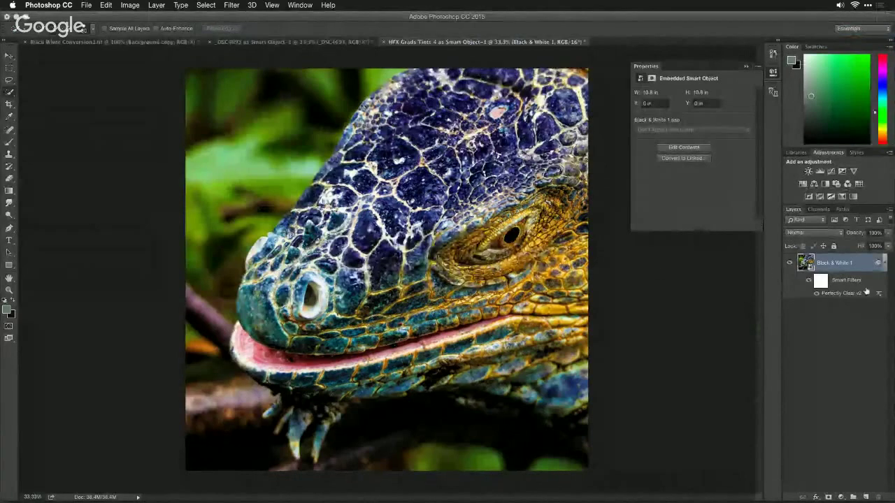
left_click(808, 282)
left_click(809, 282)
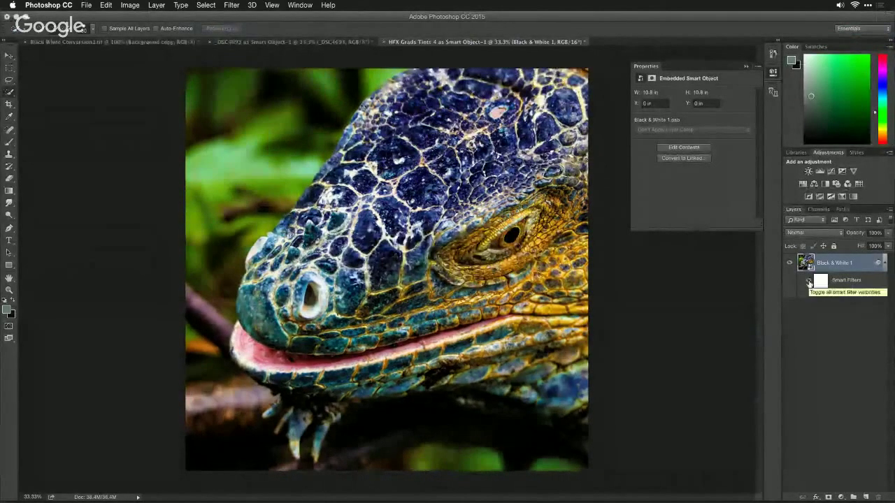
- Toggle the iguana layer's smart filters off and on to compare, and select the smart filter mask
left_click(809, 282)
left_click(809, 282)
left_click(820, 280)
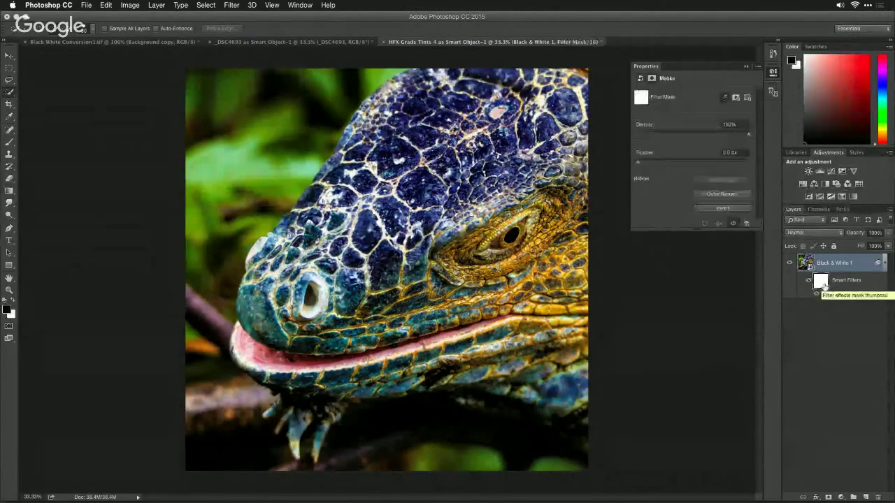
- Open the document history and compare the originally opened iguana image with Snapshot 1, ending on the snapshot
left_click(300, 5)
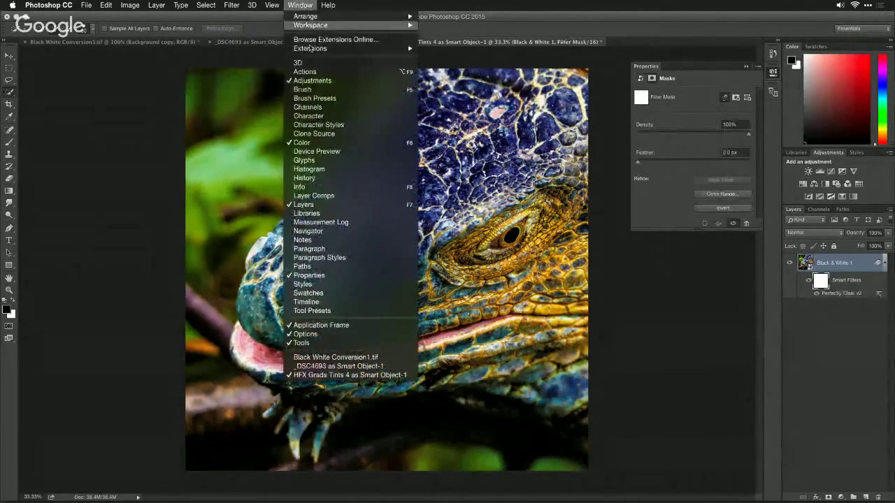
left_click(336, 179)
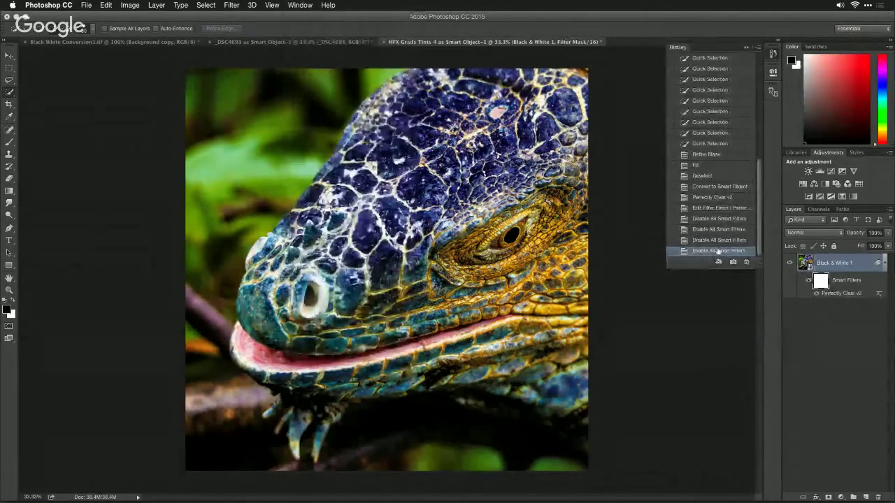
scroll(734, 139, "up", 10)
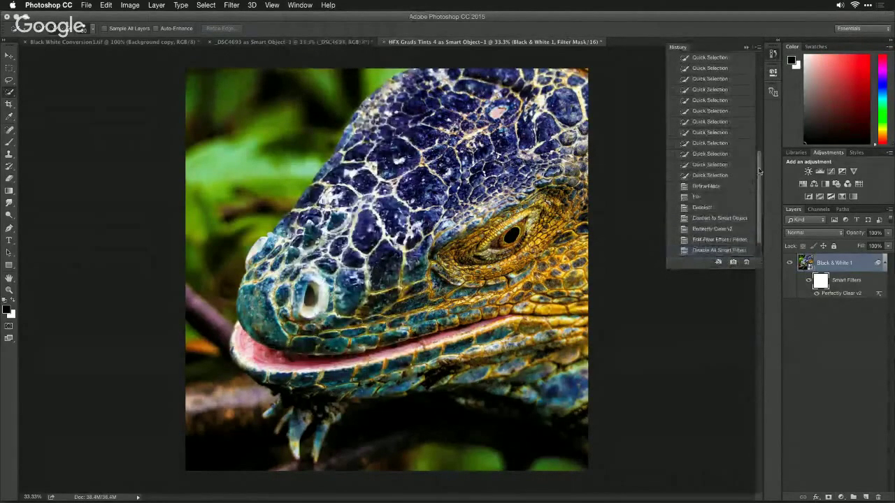
left_click(722, 60)
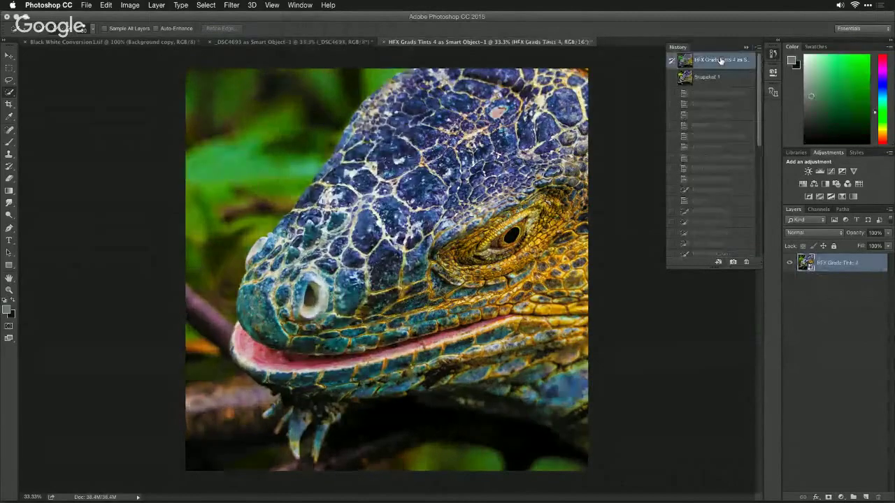
left_click(721, 77)
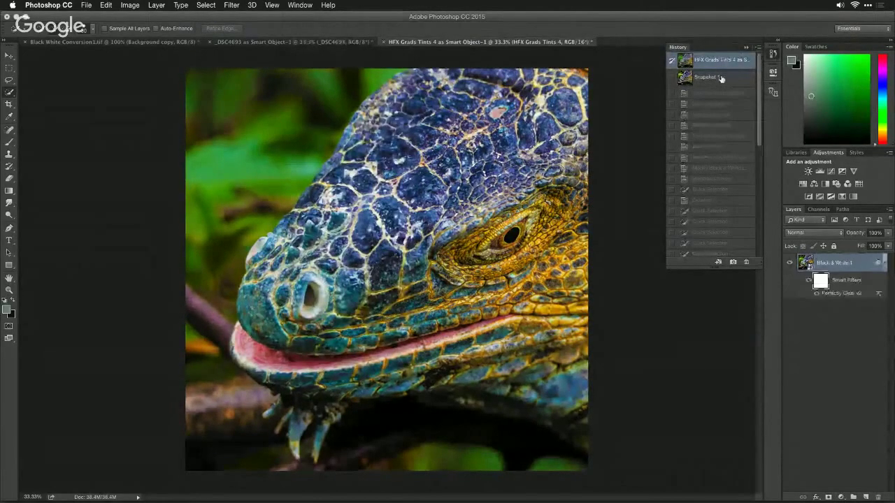
left_click(720, 60)
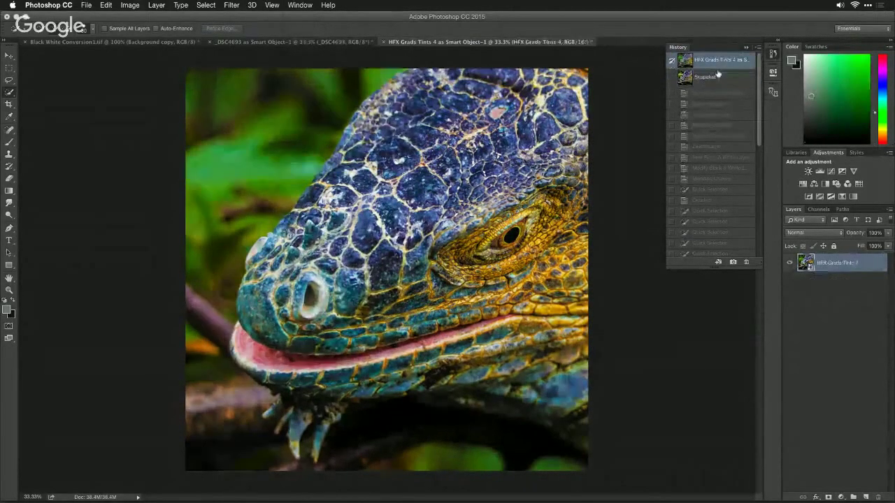
left_click(717, 75)
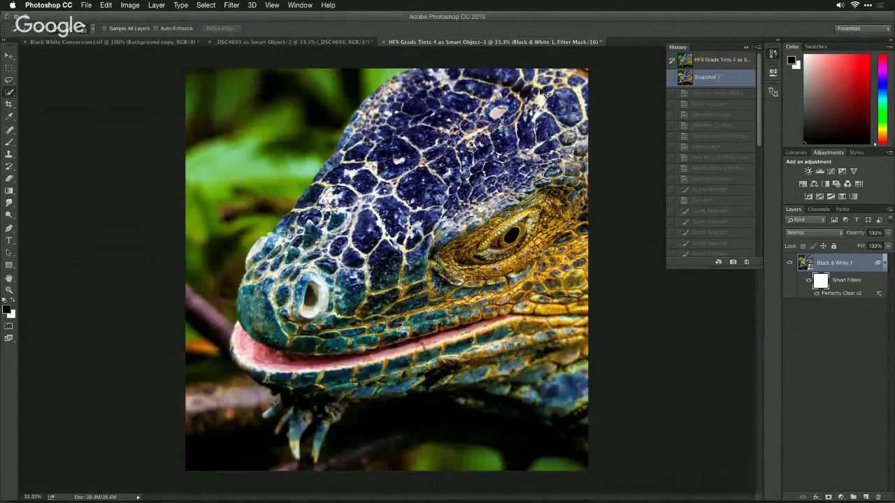
- Switch to Safari, select the viewer question about noise reduction causing banding in 16-bit images, and return to Photoshop
key("super+Tab")
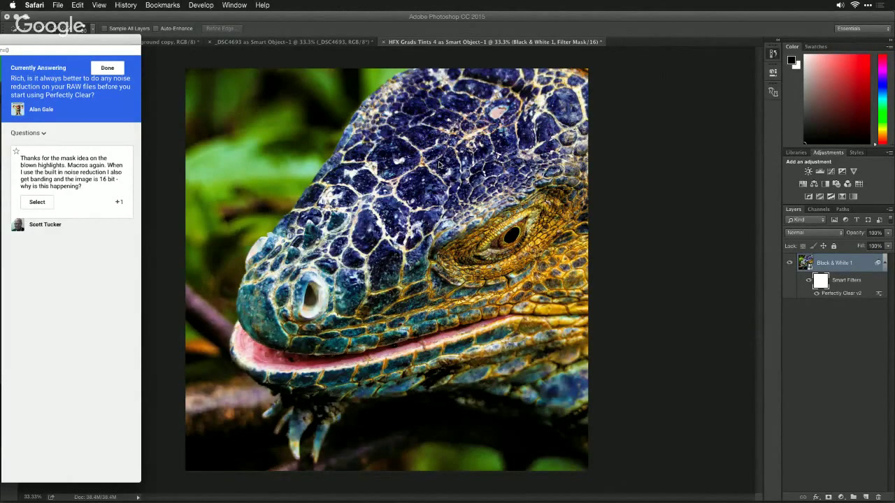
left_click(37, 202)
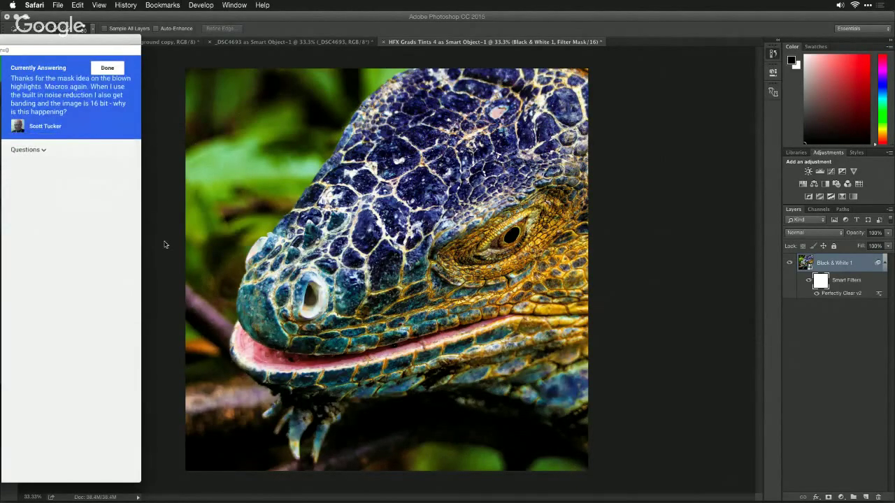
left_click(244, 215)
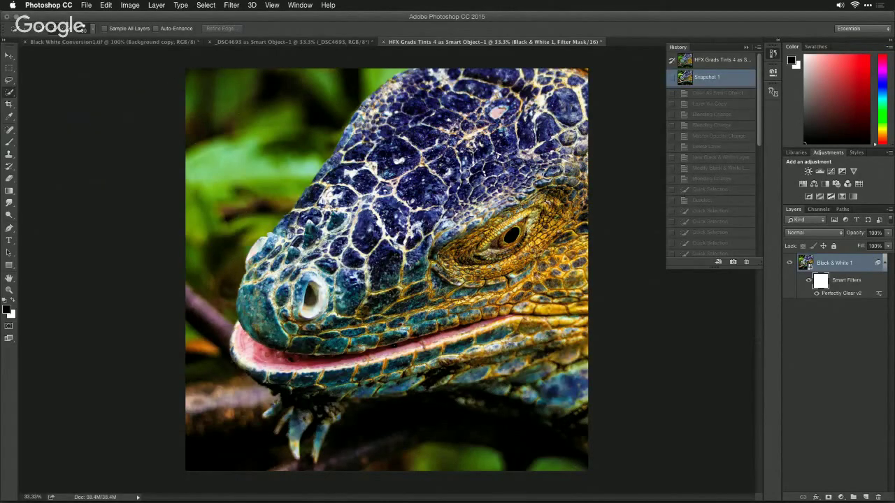
- Show the wagon wheel document, switch to Adobe Bridge, and open Raw4.NEF in Camera Raw
left_click(276, 42)
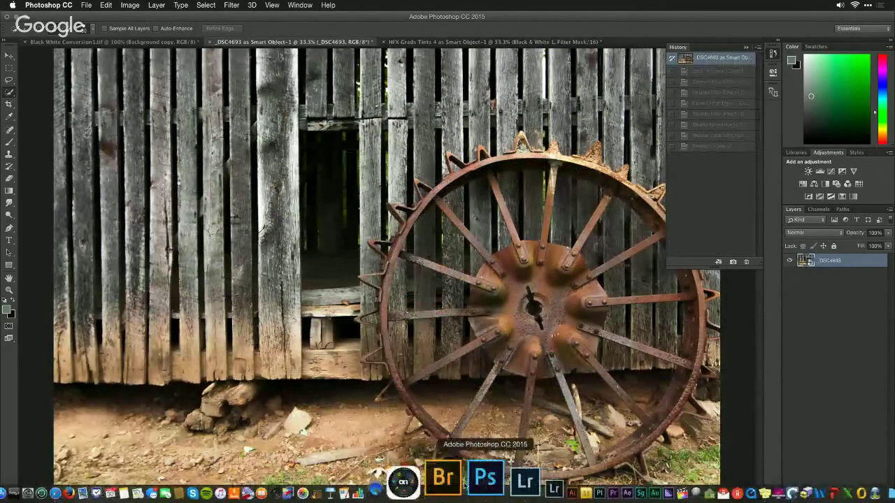
left_click(456, 483)
left_click(479, 252)
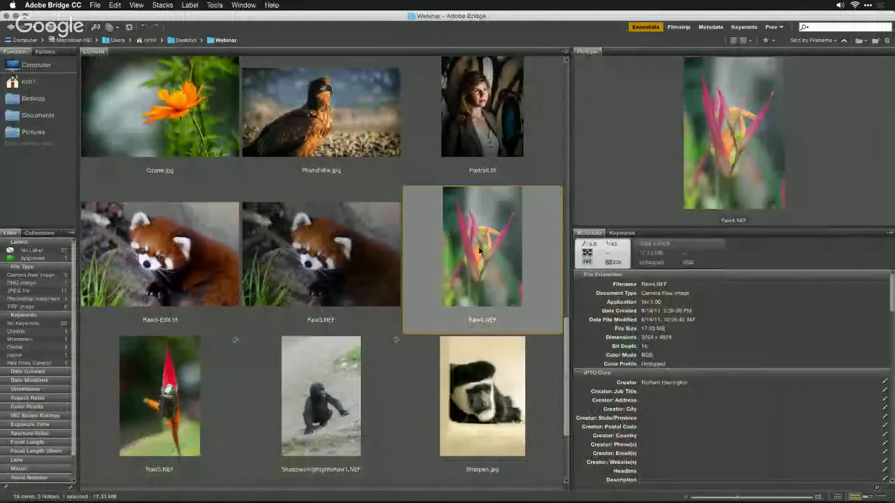
double_click(480, 252)
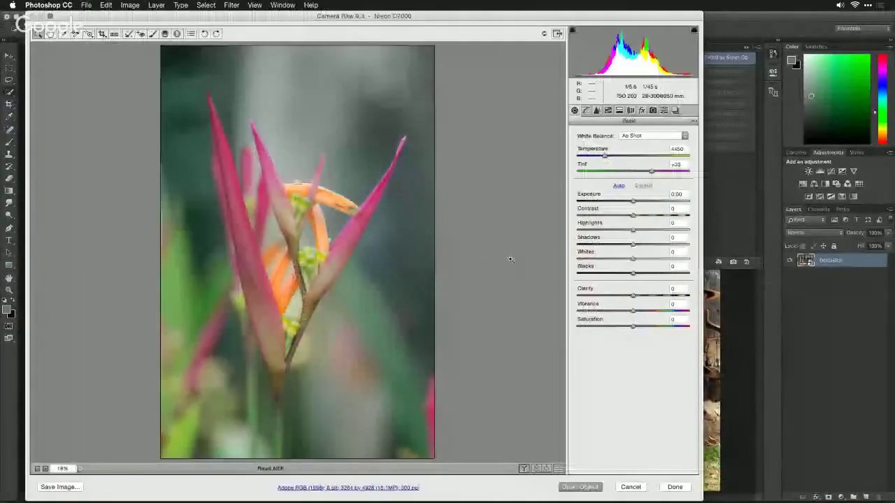
- Raise the flower photo's sharpening Amount to about 115 and set its Masking to 57
left_click(598, 112)
left_click_drag(596, 149, 663, 149)
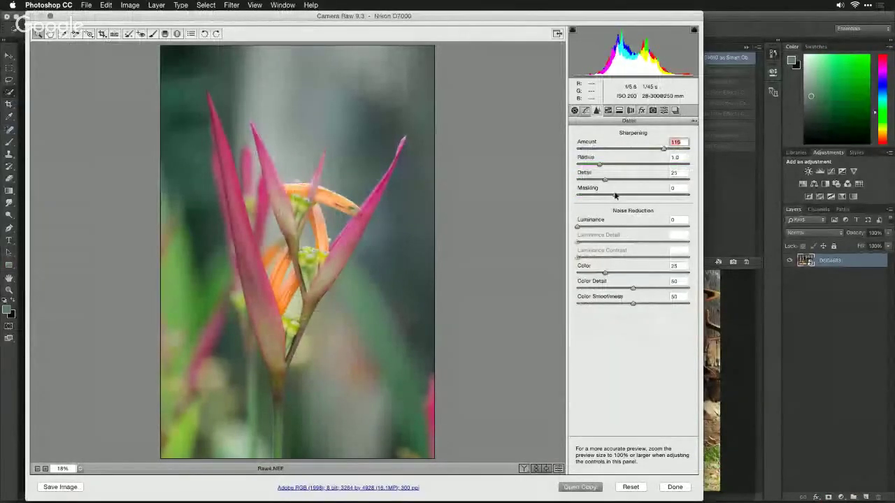
left_click_drag(617, 196, 640, 196)
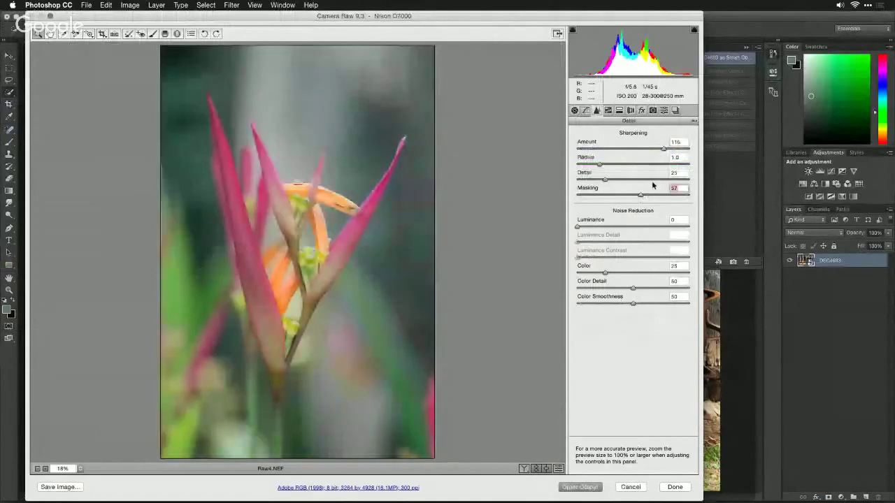
- Enable lens profile corrections and chromatic aberration removal for the flower photo
left_click(630, 111)
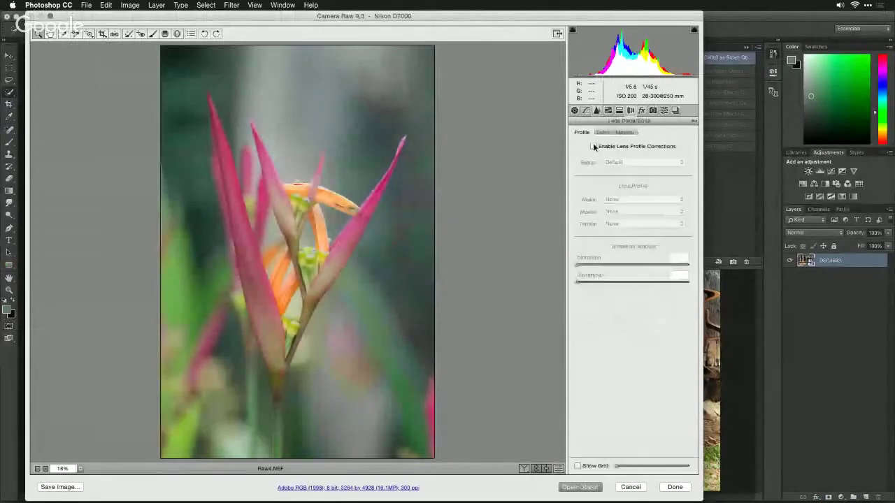
left_click(593, 146)
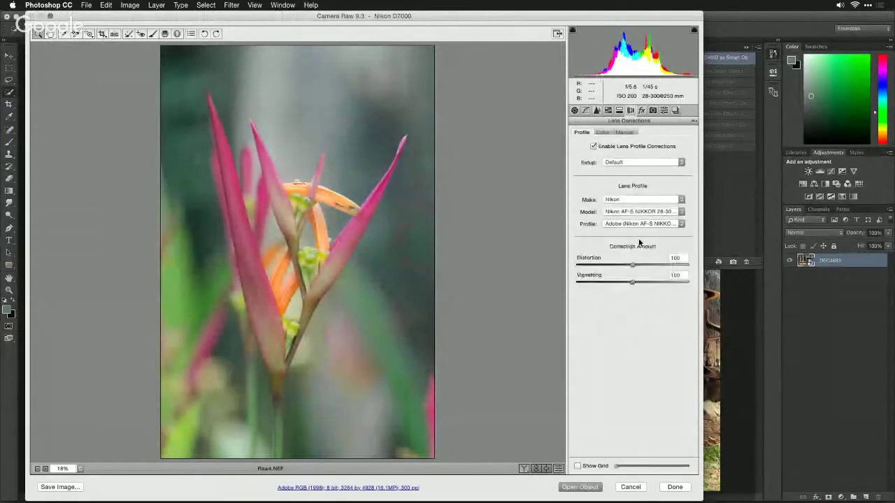
left_click(606, 132)
left_click(594, 147)
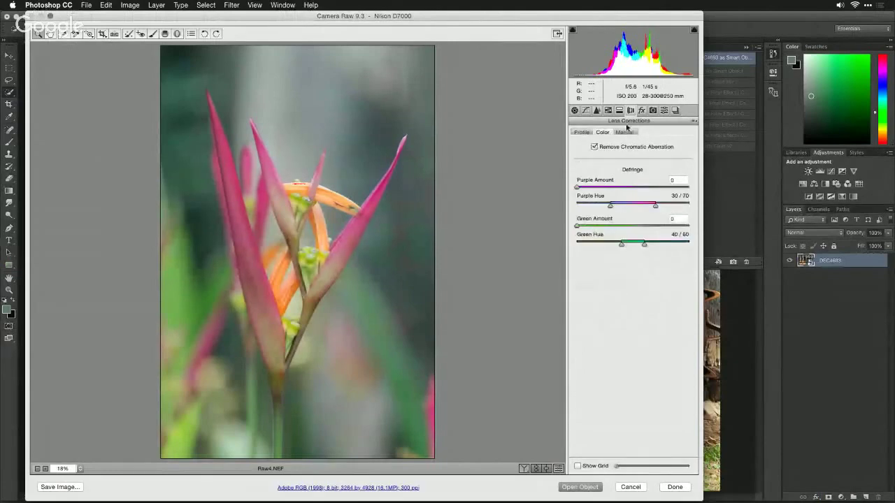
- Lower Shadows to about -86 and Highlights to -36 by adjusting those regions of the histogram
left_click(574, 111)
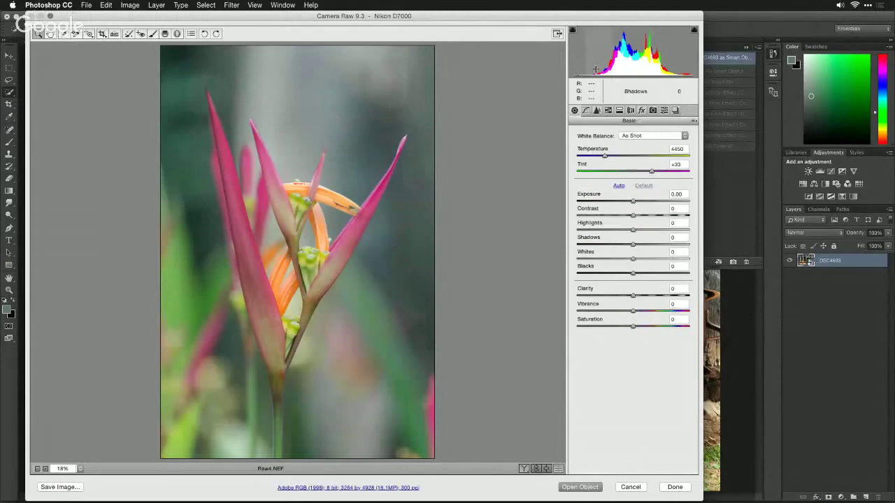
left_click_drag(605, 70, 573, 70)
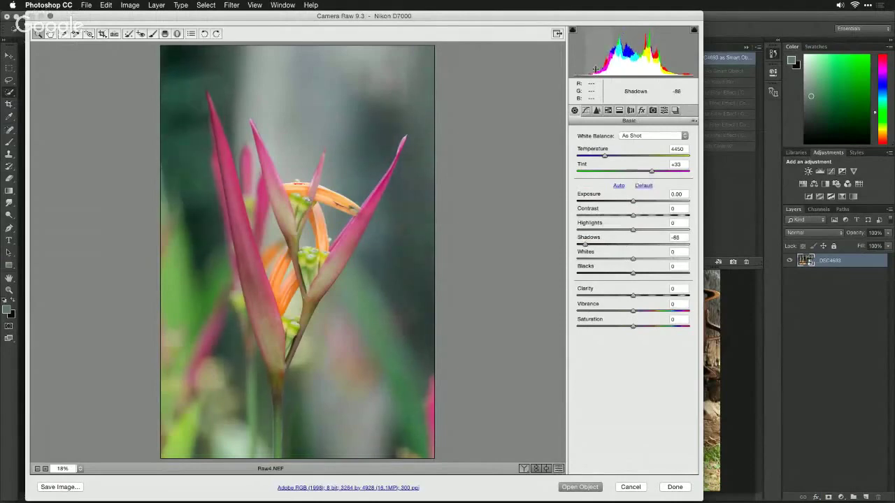
left_click_drag(638, 56, 671, 68)
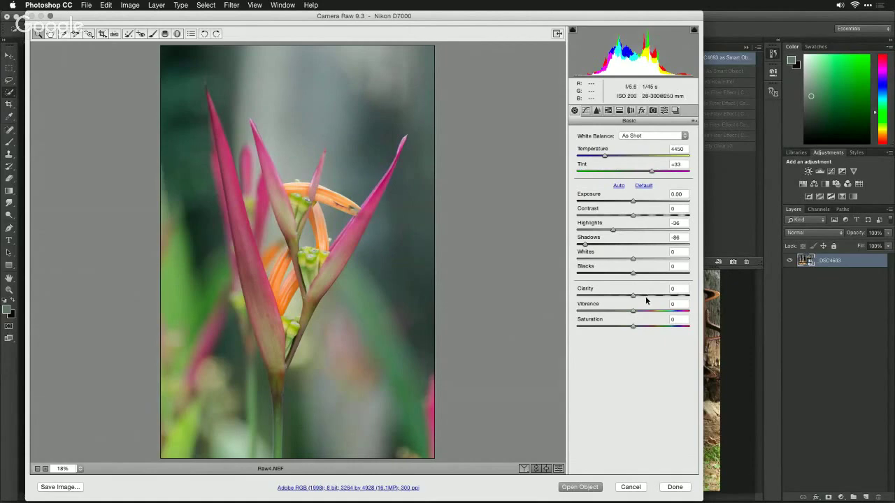
- Set the Camera Raw workflow options to the sRGB IEC61966-2.1 color space and 16 Bits/Channel depth
left_click(417, 489)
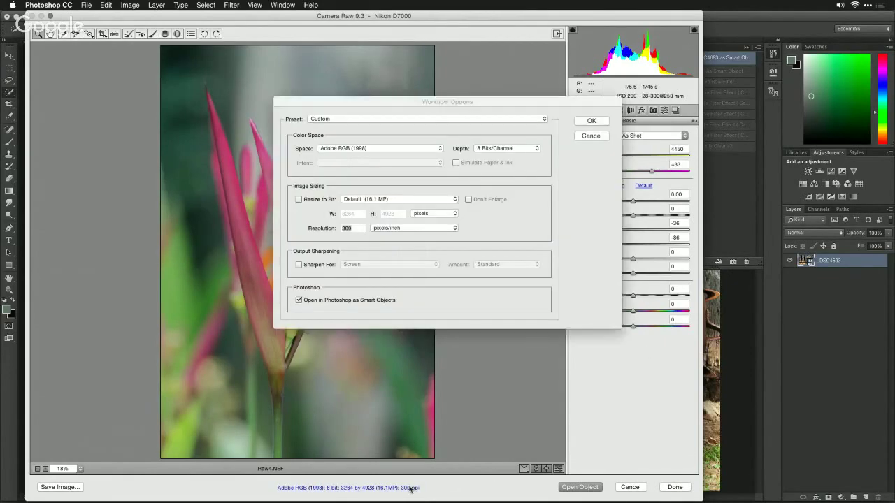
left_click(357, 148)
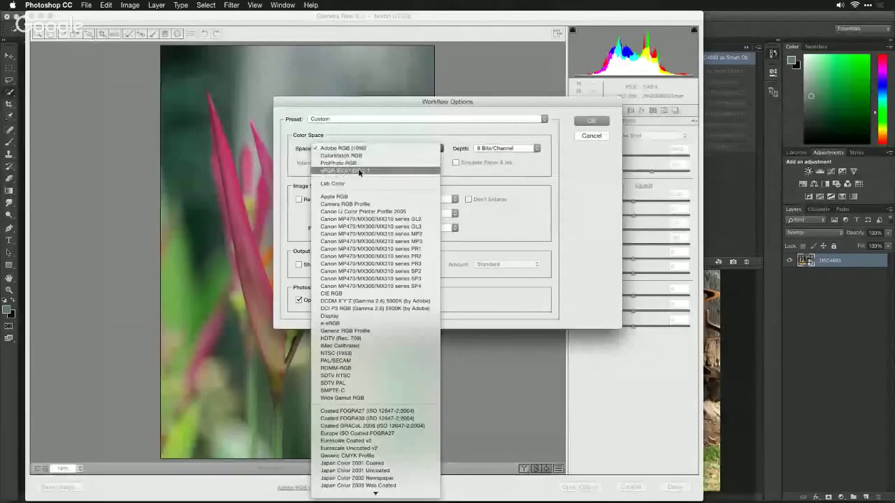
left_click(359, 171)
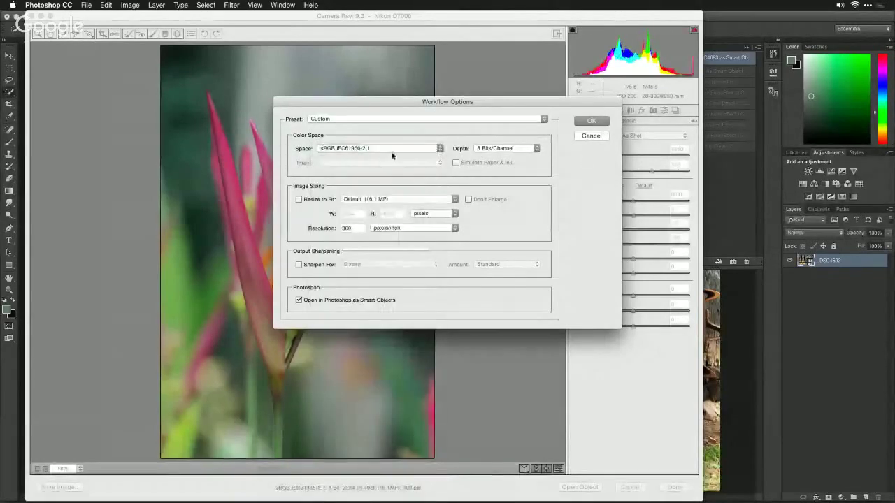
left_click(492, 148)
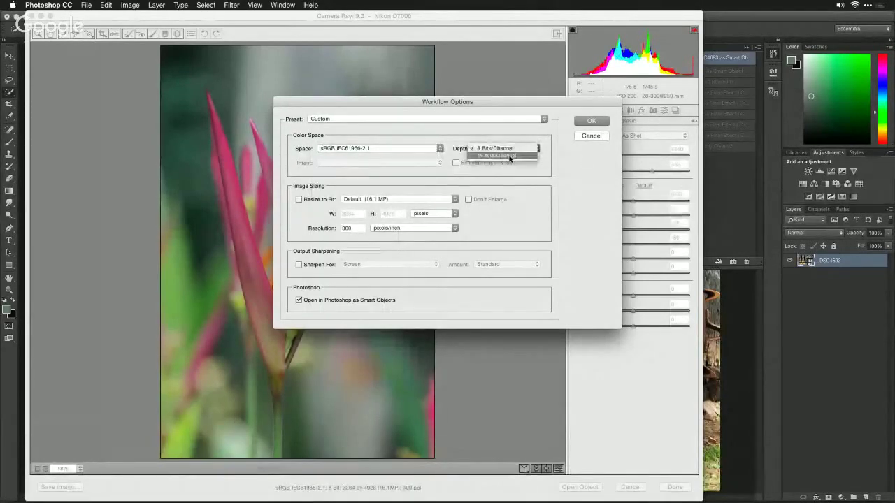
left_click(510, 159)
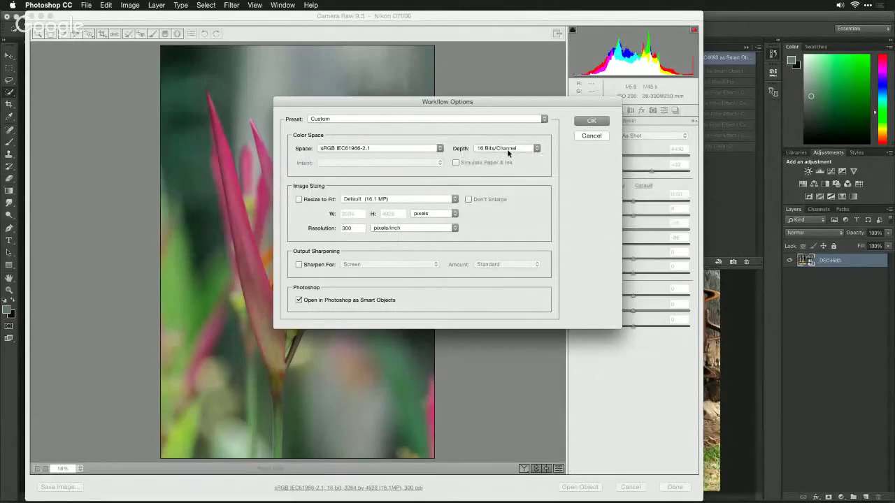
left_click(591, 122)
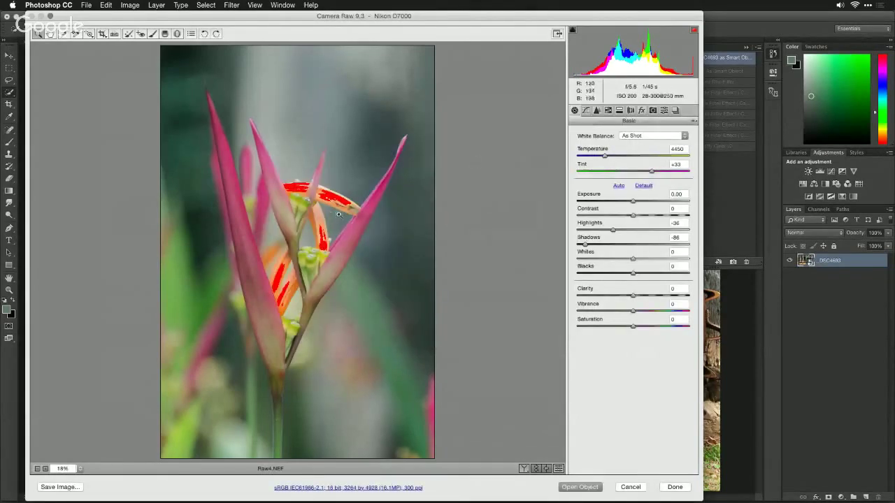
- Set Highlights and Shadows to -100 and Exposure to -0.40, and open the flower photo as a smart object
left_click_drag(614, 231, 575, 251)
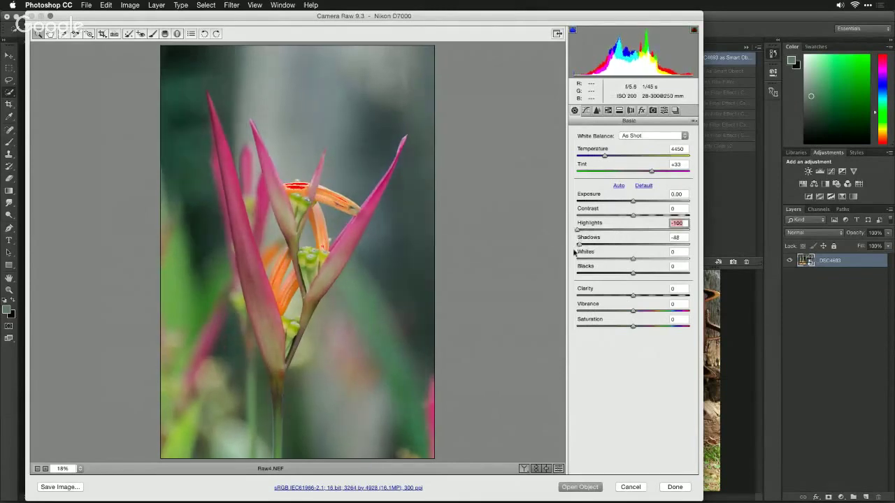
left_click_drag(634, 202, 629, 202)
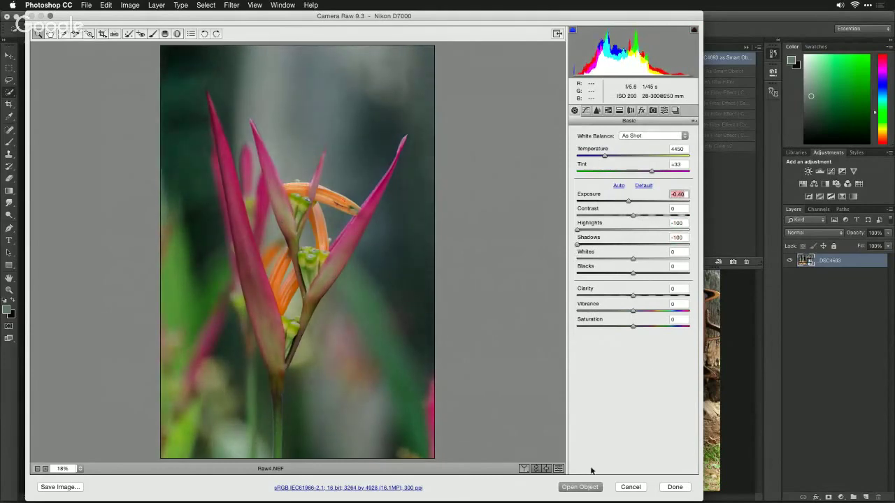
left_click(581, 487)
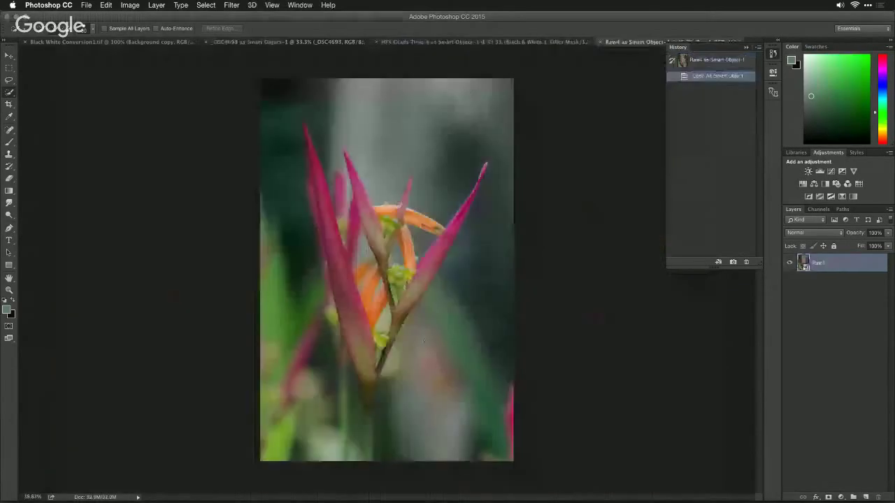
- Start the Perfectly Clear filter on the flower smart object and choose the Details preset
left_click(231, 5)
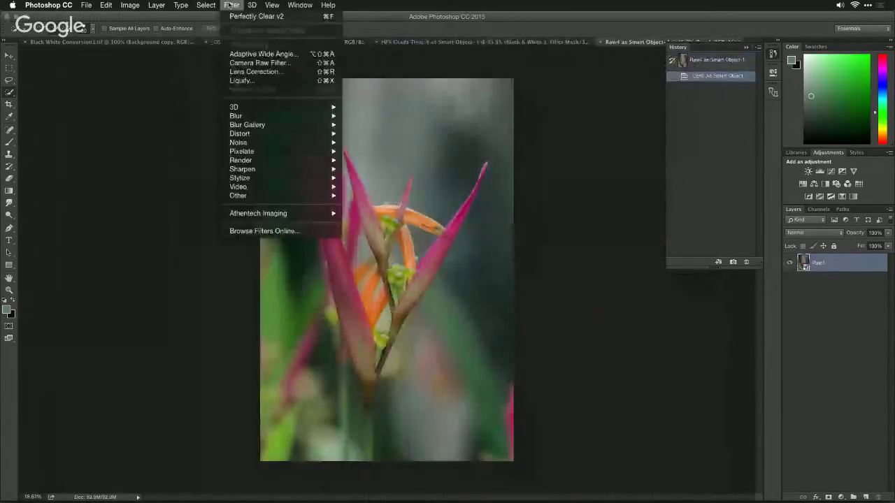
mouse_move(306, 213)
left_click(370, 215)
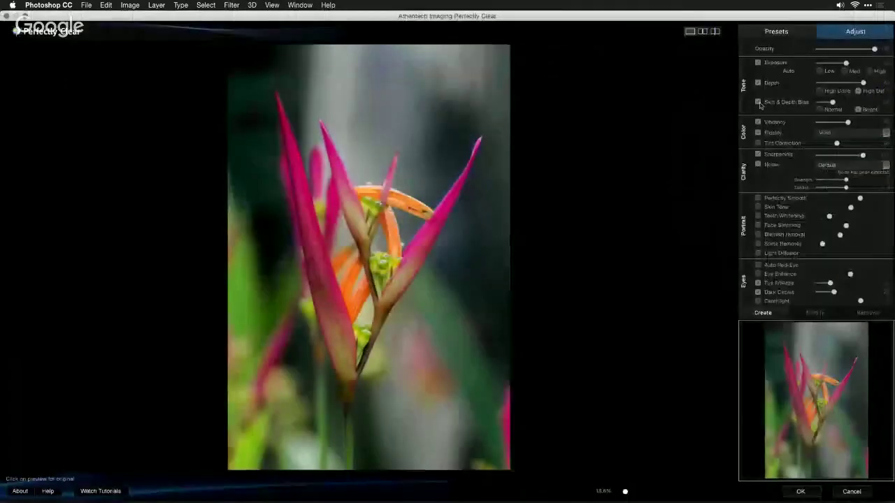
left_click(777, 31)
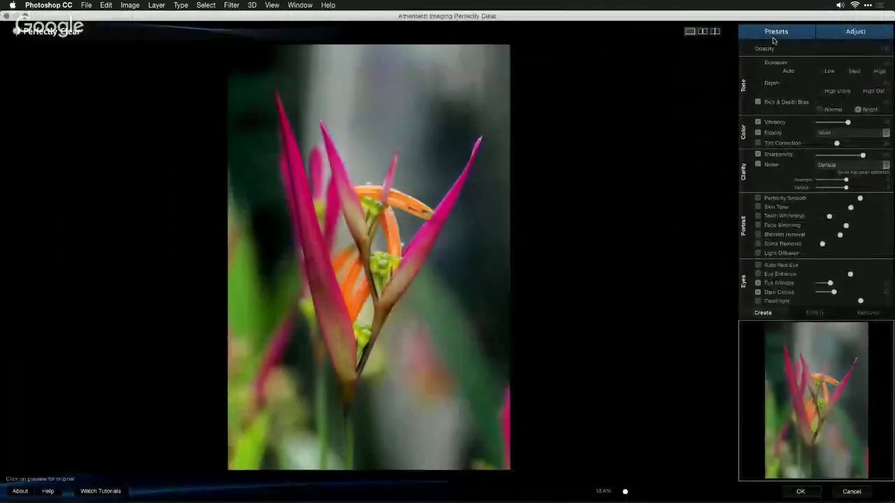
left_click(787, 104)
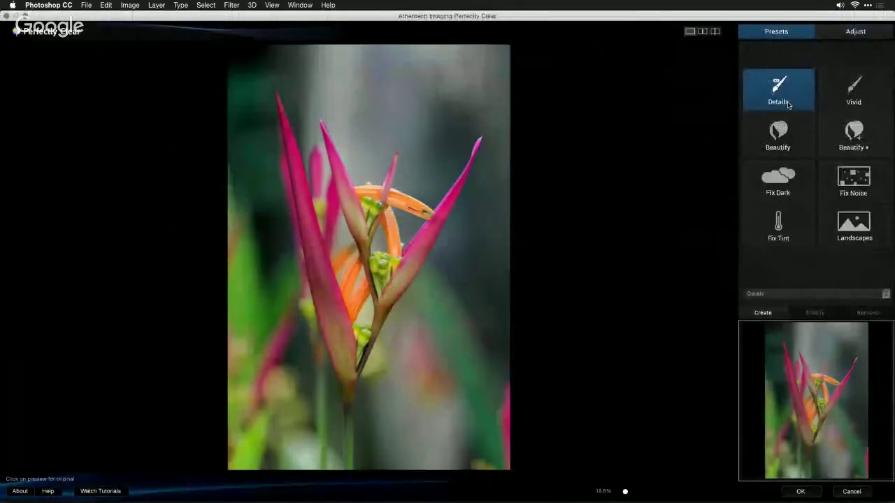
- Compare the Details preset result with the original flower photo in the Perfectly Clear preview
left_click(463, 209)
left_click(462, 208)
left_click(420, 204)
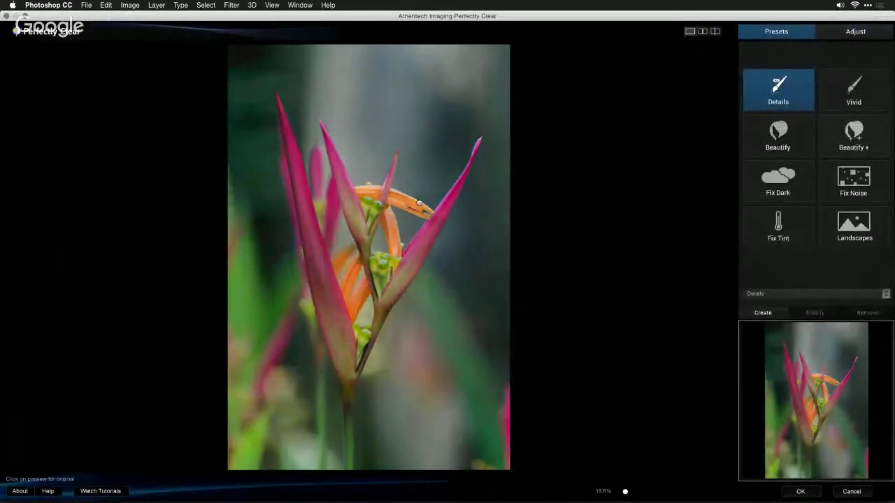
left_click(419, 205)
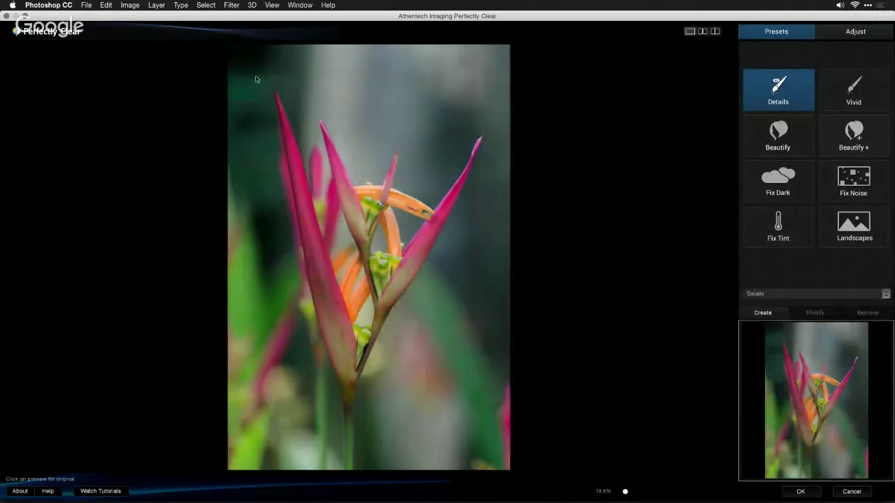
- Try the Landscapes, Fix Dark and Fix Noise presets on the flower photo and settle on Vivid
left_click(849, 90)
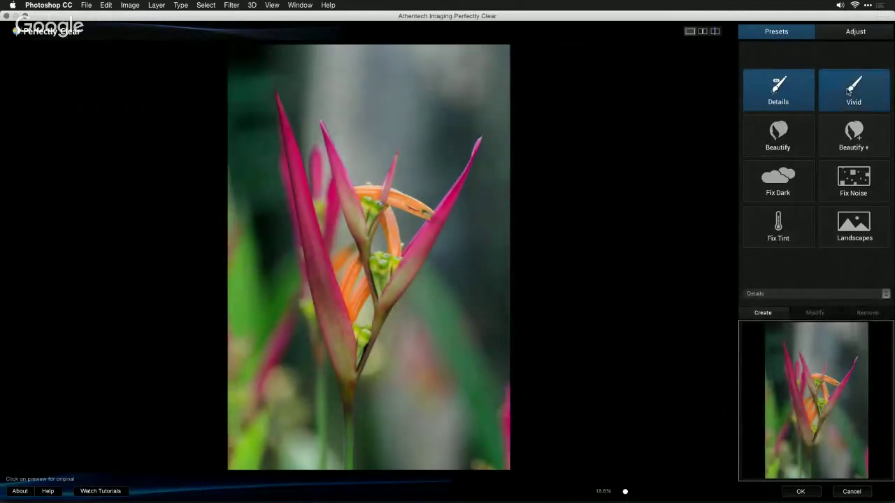
left_click(858, 239)
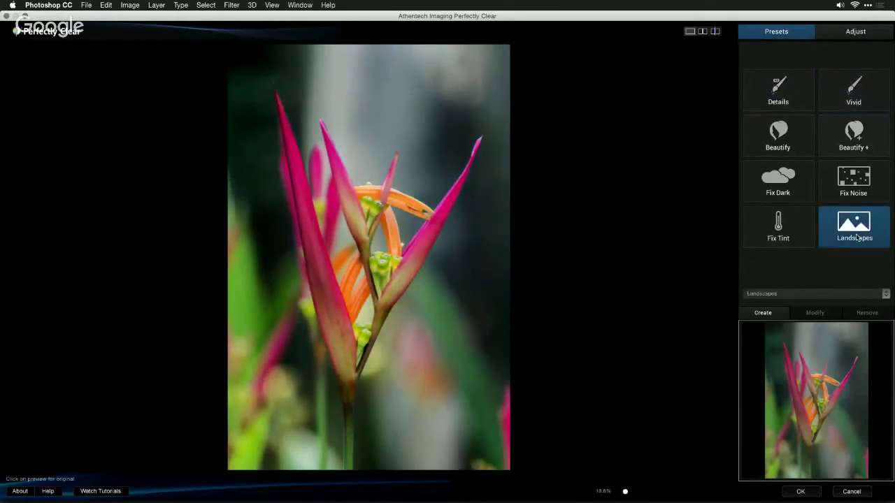
left_click(788, 199)
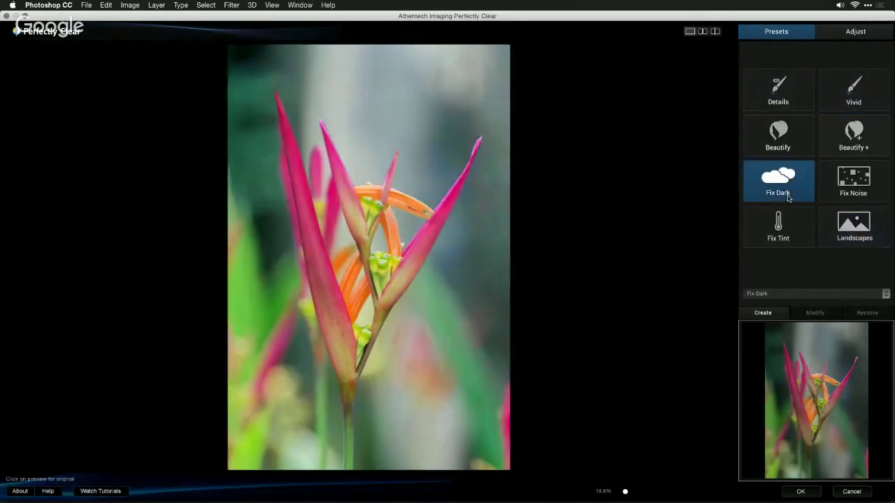
left_click(854, 185)
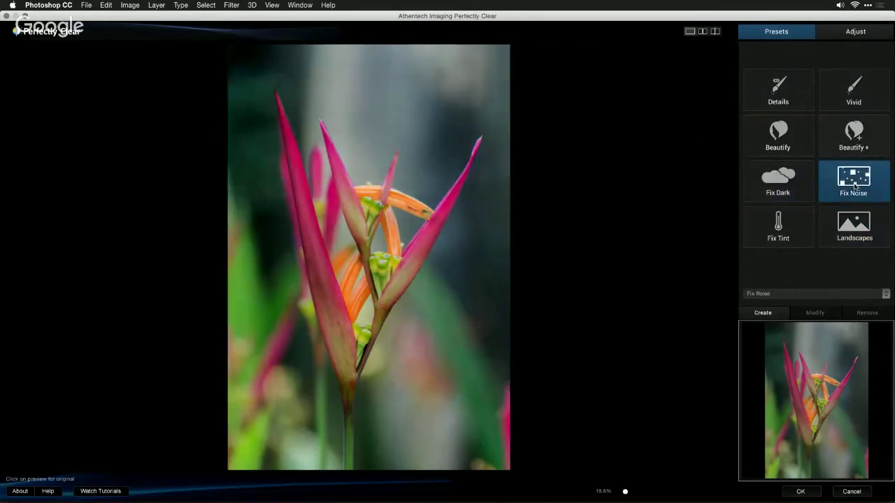
left_click(841, 93)
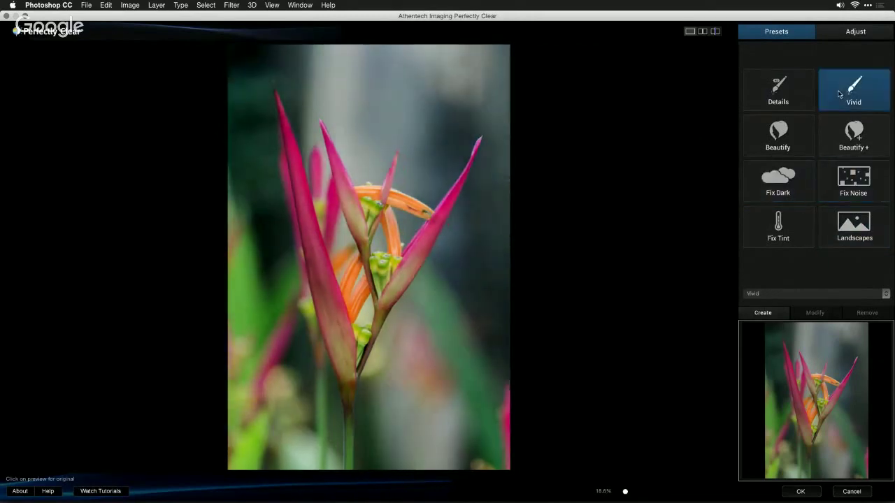
- Enable Noise removal with the Default option and reduce Sharpening below the preset's level, judging the flower at 100% zoom
left_click(857, 33)
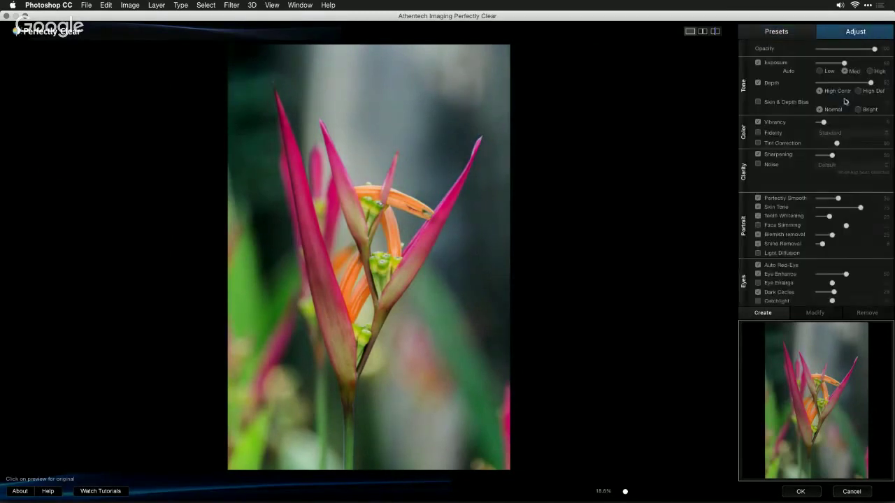
left_click_drag(837, 161, 858, 160)
key("super+alt+0")
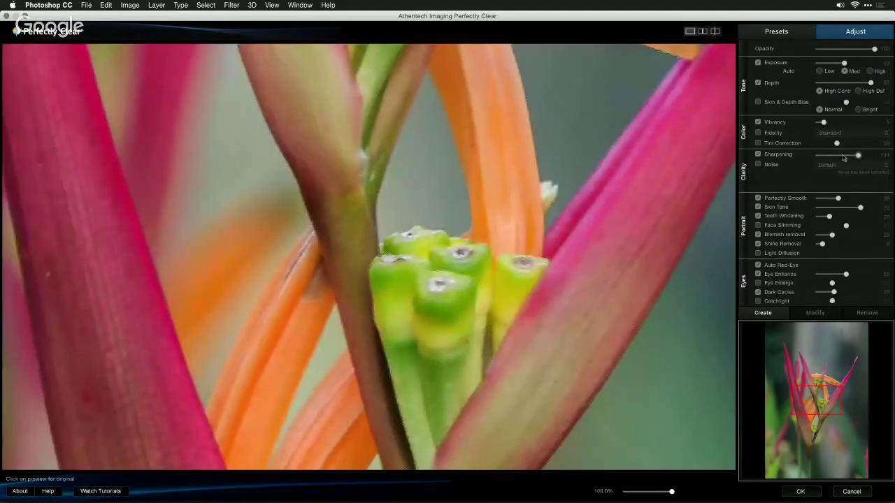
left_click(843, 155)
left_click(759, 165)
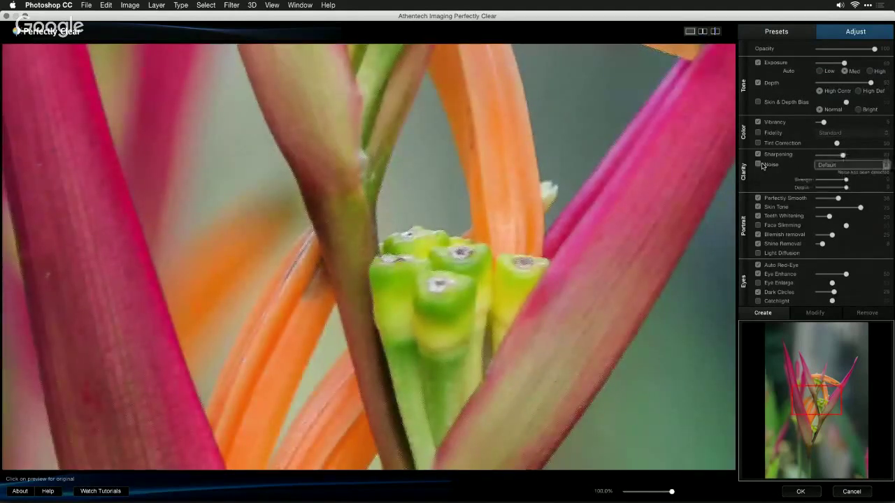
left_click_drag(844, 155, 828, 156)
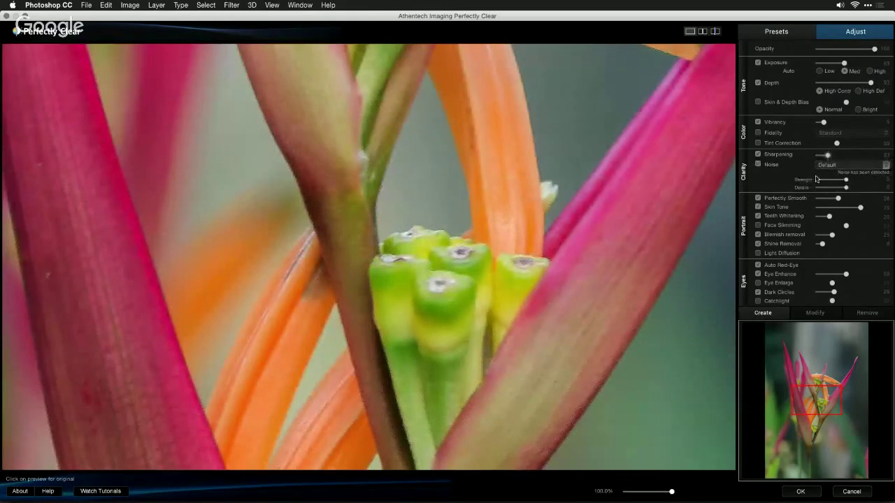
- Raise Vibrancy, compare the whole flower side by side with the original, and apply the Perfectly Clear filter
left_click_drag(825, 125, 856, 122)
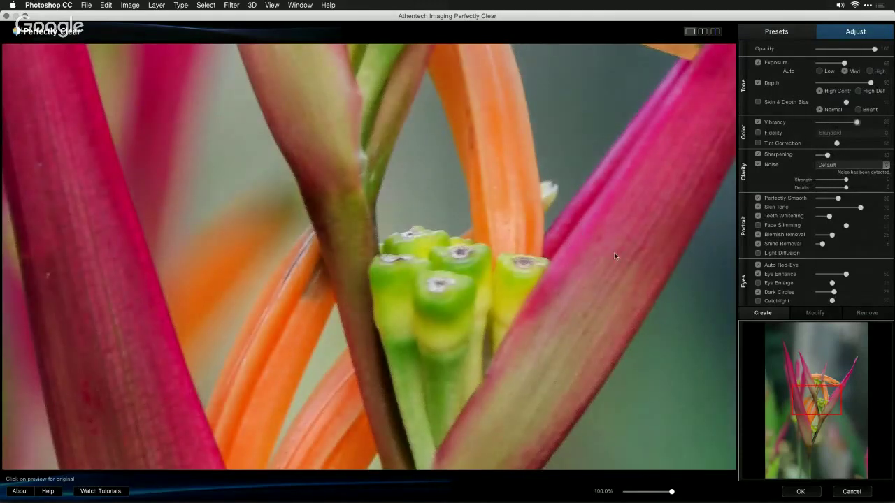
left_click(628, 492)
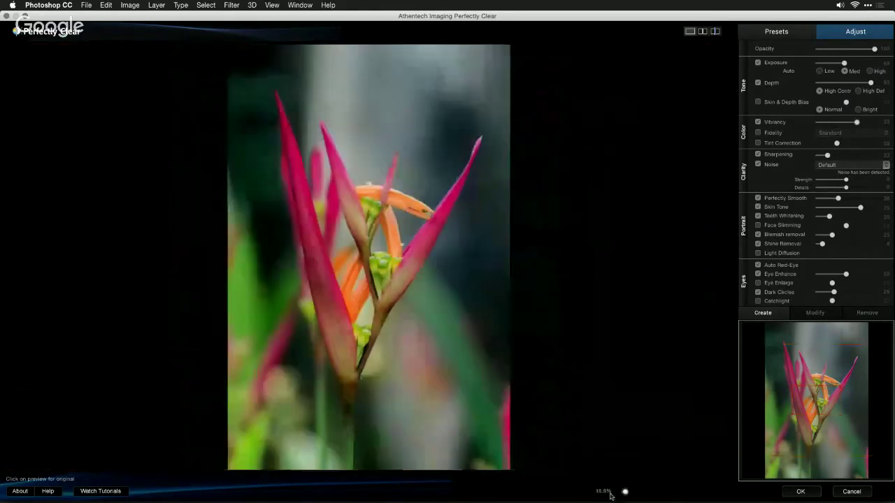
left_click(703, 32)
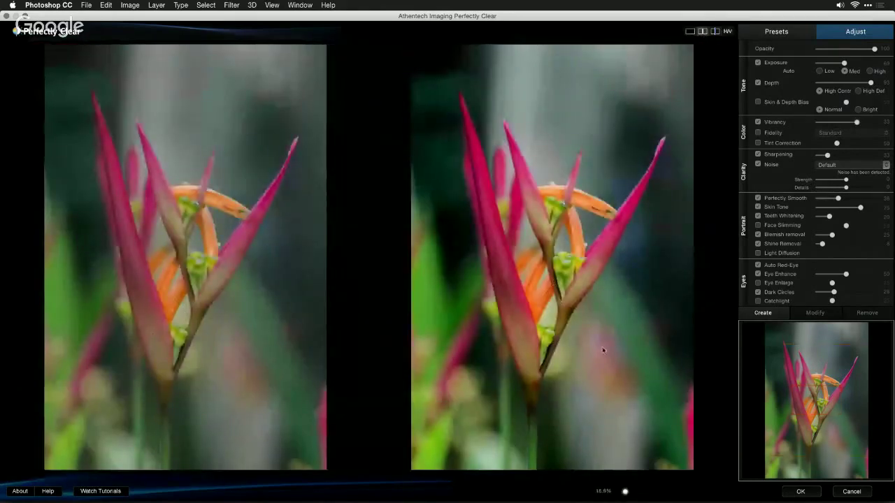
left_click(800, 492)
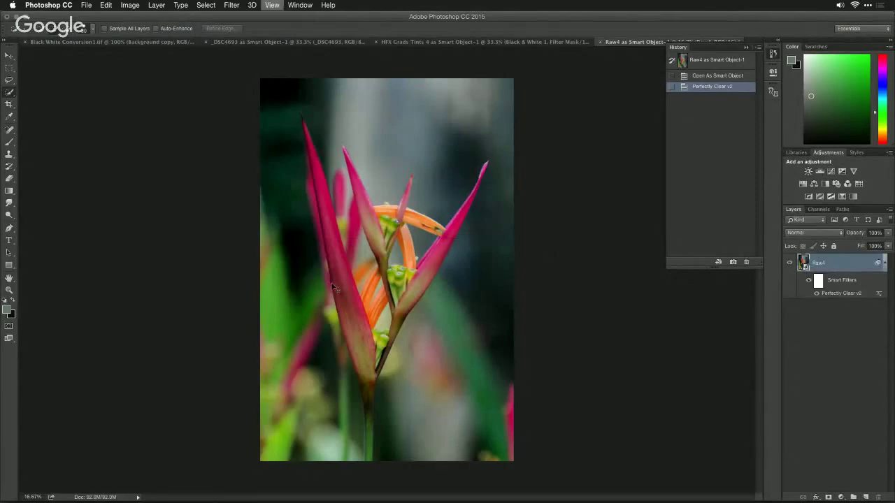
- Examine the center of the filtered flower at 50% zoom and return to the full photo
key("super+plus")
key("super+plus")
key("super+plus")
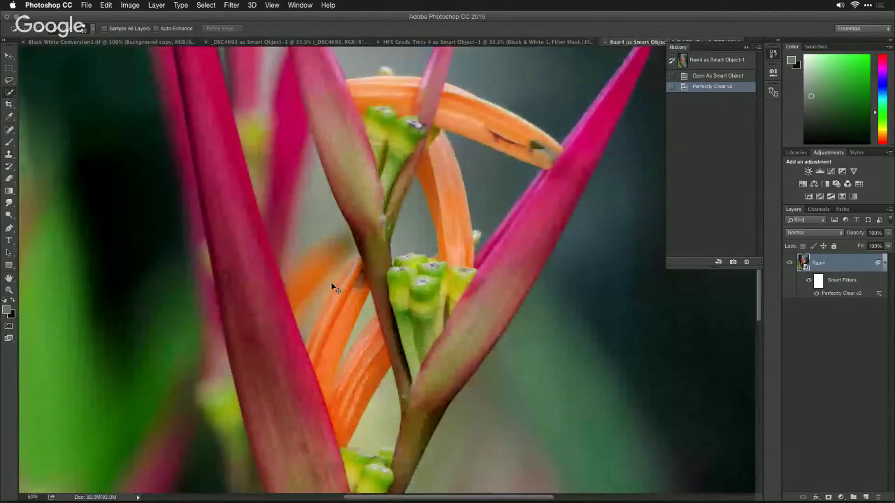
key("super+minus")
key("super+minus")
key("super+minus")
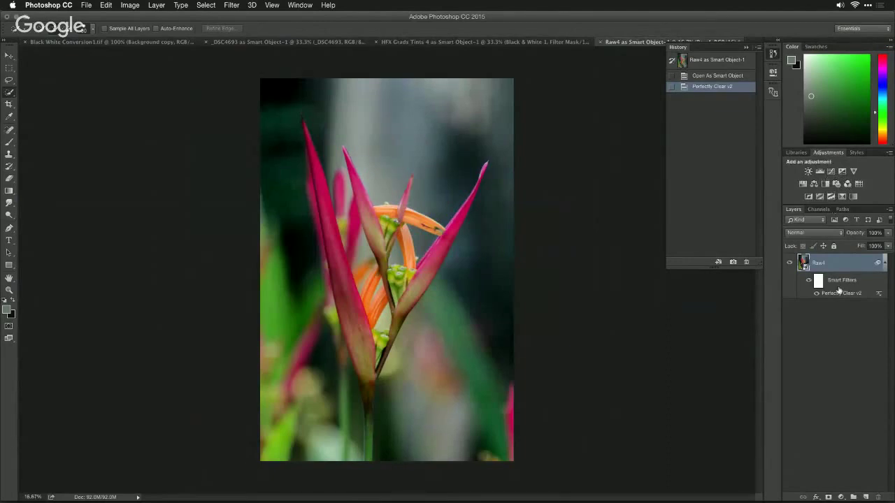
left_click(231, 5)
mouse_move(264, 129)
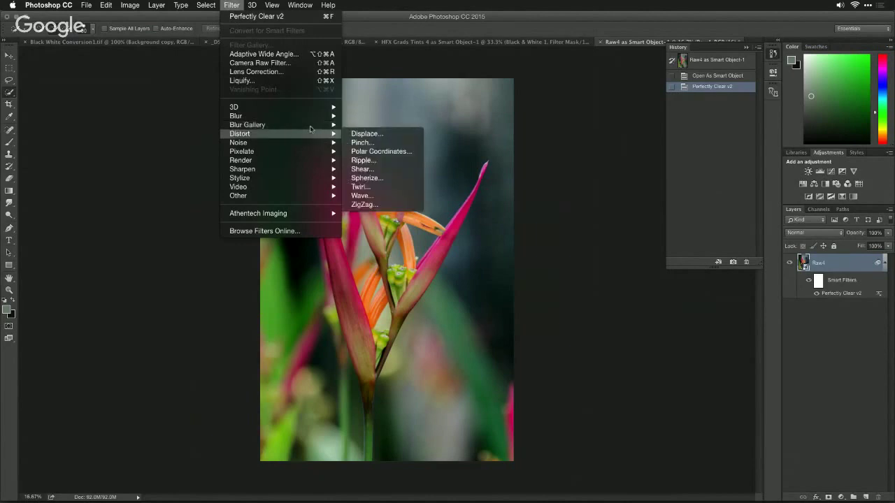
mouse_move(312, 116)
left_click(376, 152)
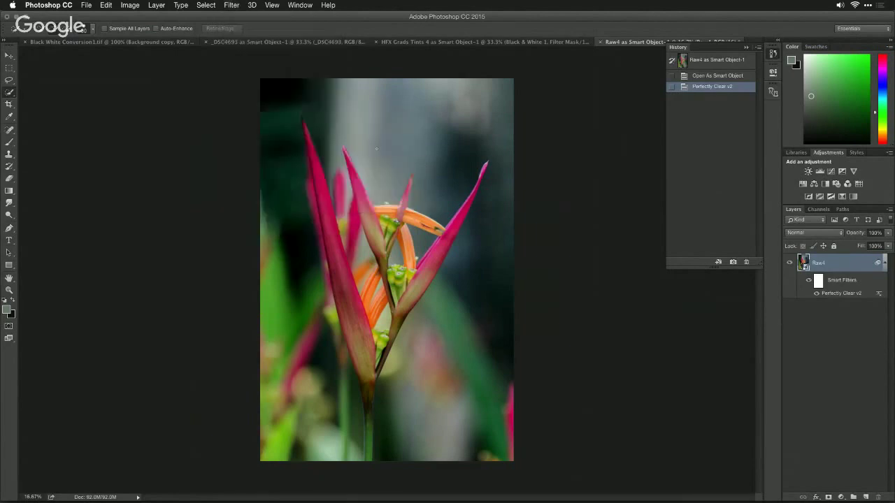
left_click(509, 199)
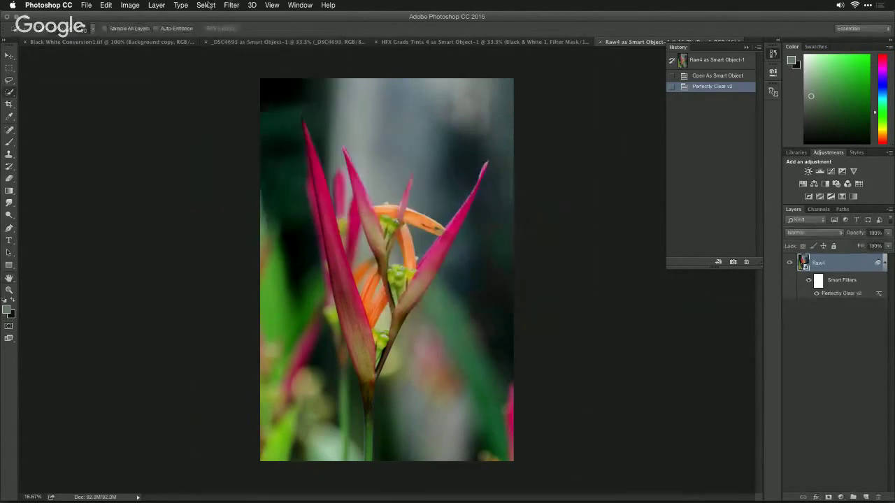
- Apply a Radial Blur smart filter with an Amount of about 91, Zoom method, Good quality and the blur center slightly below the middle
left_click(231, 5)
mouse_move(256, 116)
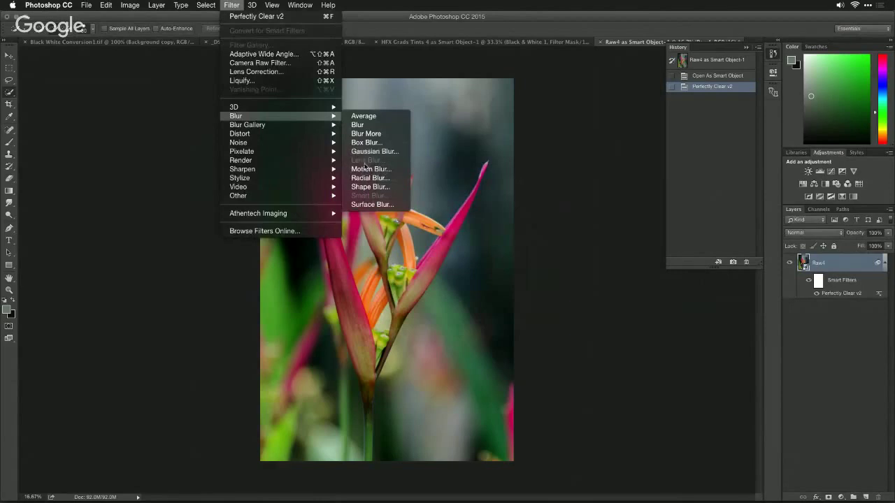
left_click(367, 178)
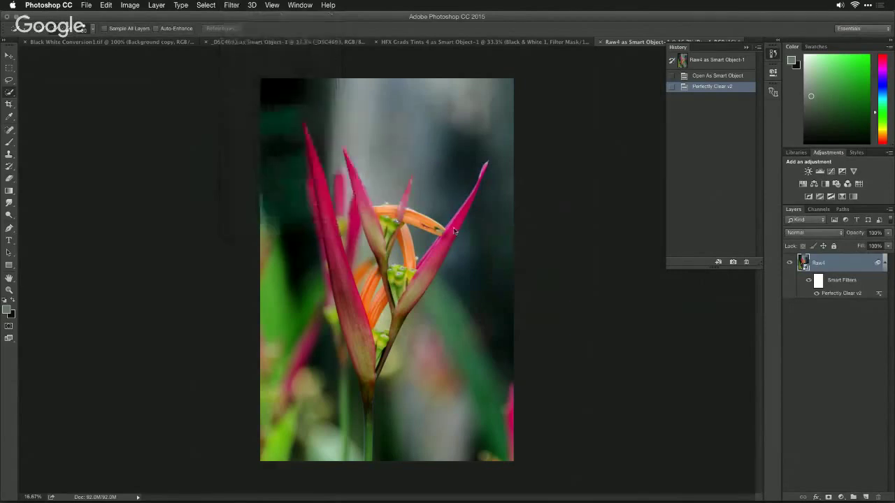
left_click(474, 222)
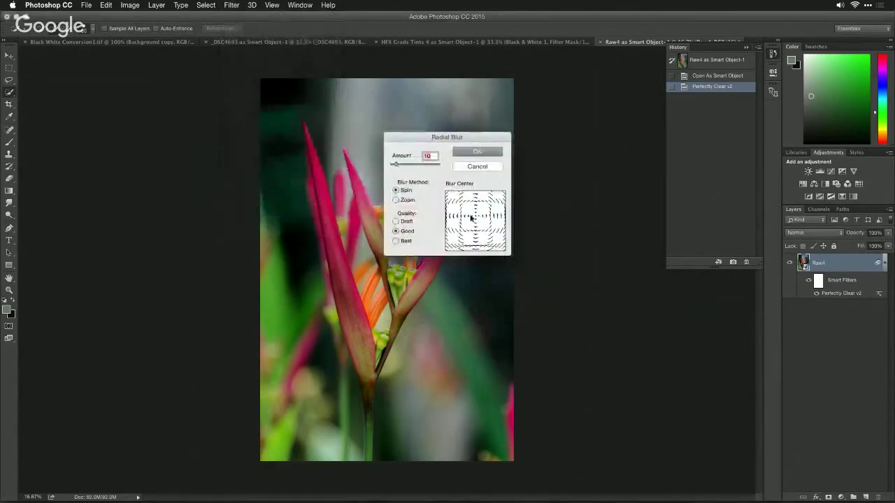
left_click(396, 200)
left_click_drag(396, 164, 438, 165)
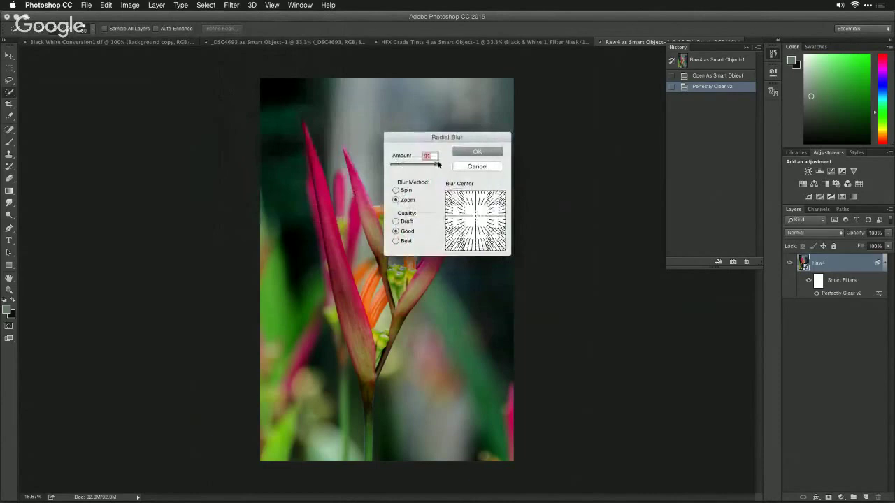
left_click(473, 224)
left_click(476, 151)
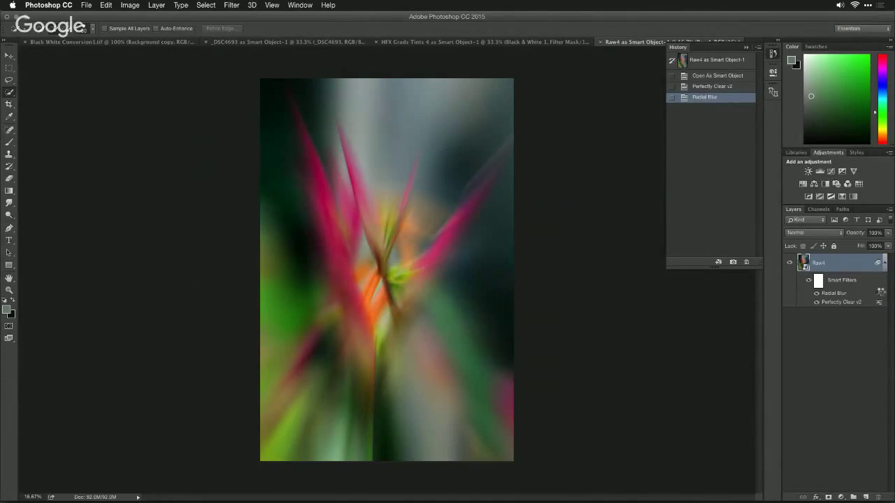
- Set the Radial Blur smart filter's blending mode to Soft Light with 64% opacity
double_click(879, 294)
left_click(604, 149)
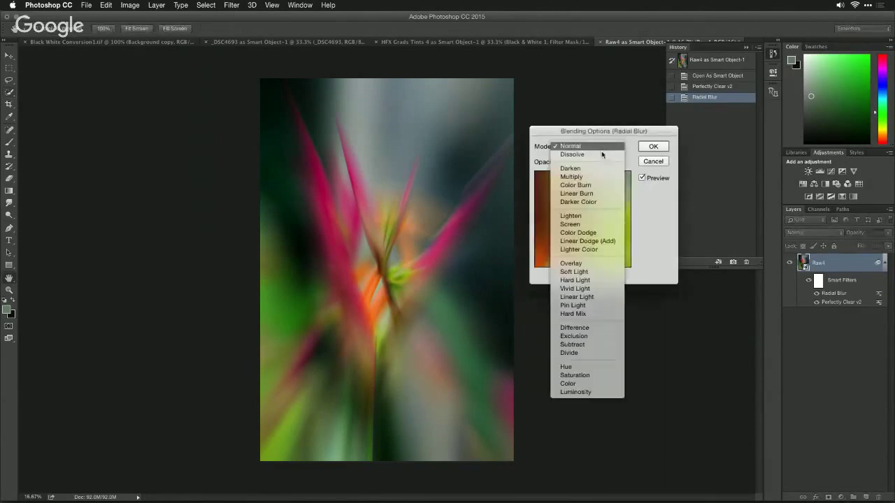
left_click(607, 272)
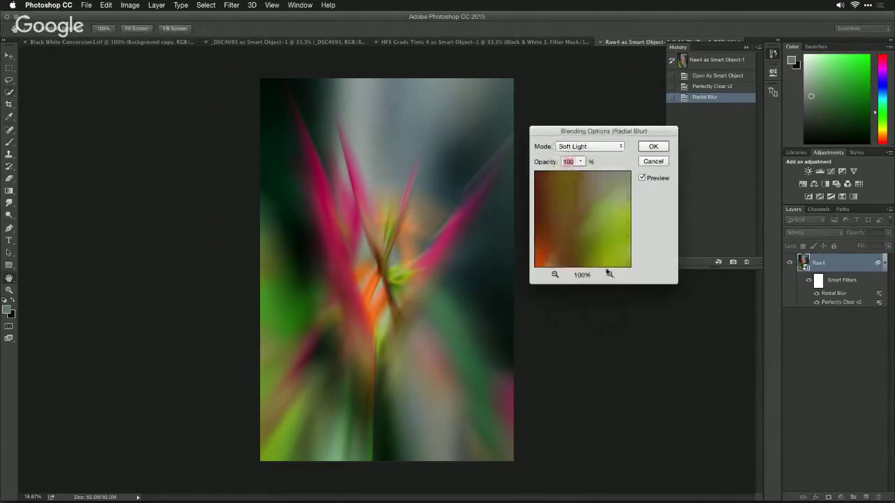
left_click(580, 163)
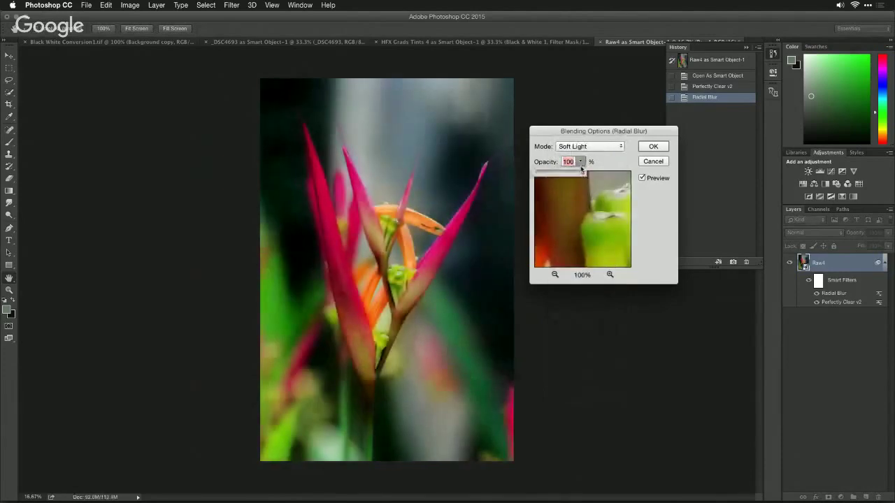
left_click_drag(581, 169, 566, 175)
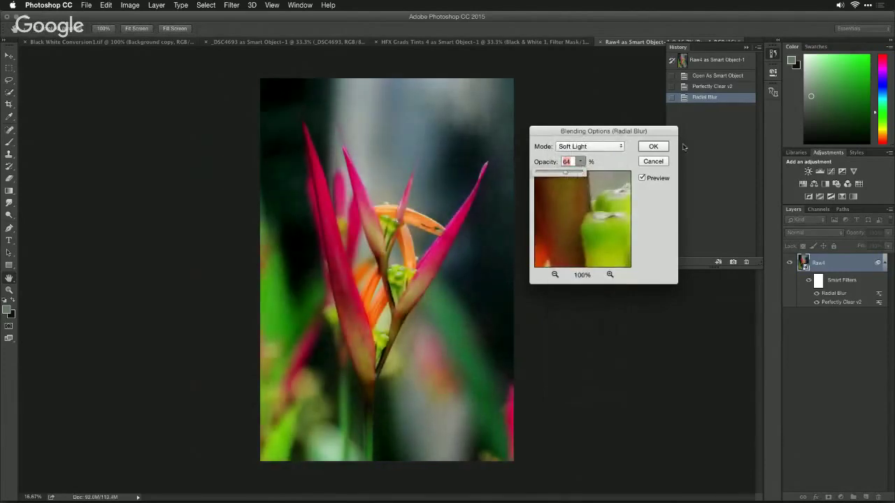
left_click(653, 147)
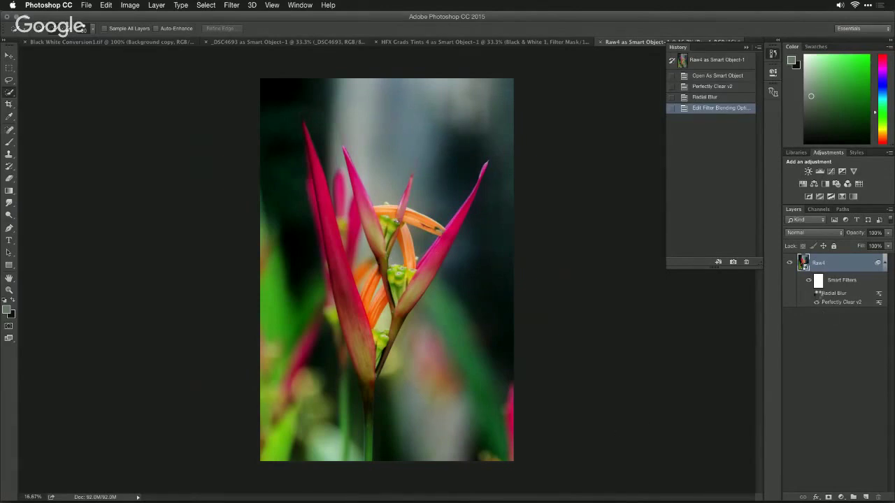
- Compare the flower without and with the Radial Blur, and reduce the filter's blending opacity to 51%
left_click(816, 293)
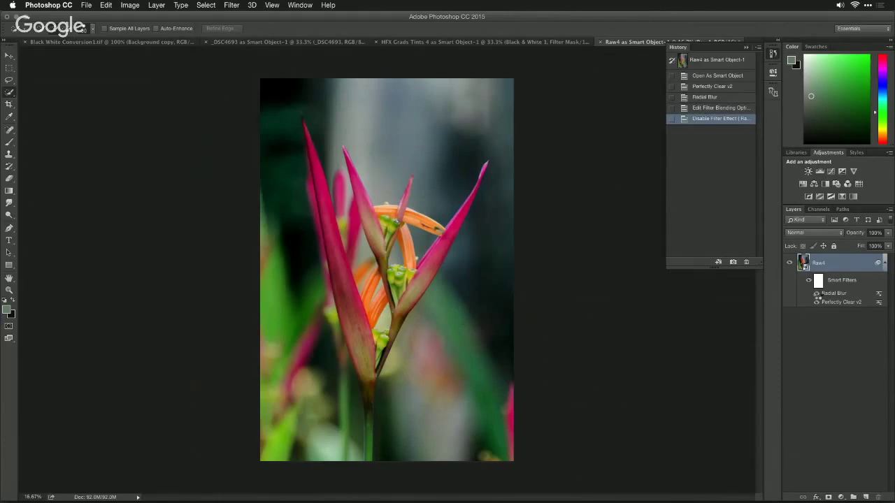
left_click(817, 293)
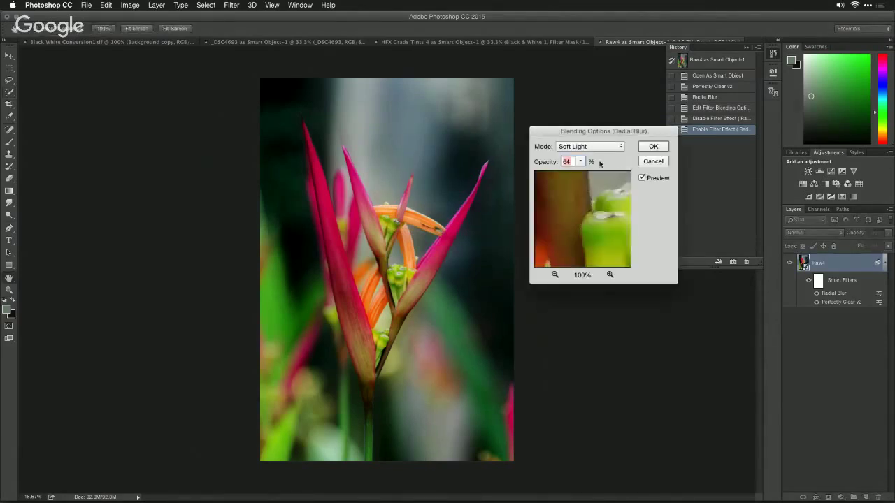
mouse_move(580, 163)
left_mouse_down()
mouse_move(600, 174)
mouse_move(567, 173)
mouse_move(576, 175)
left_mouse_up()
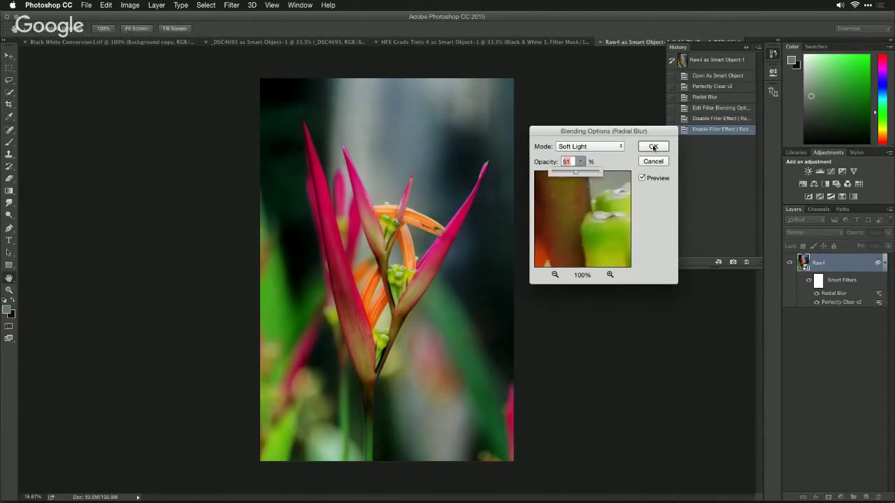
left_click(653, 146)
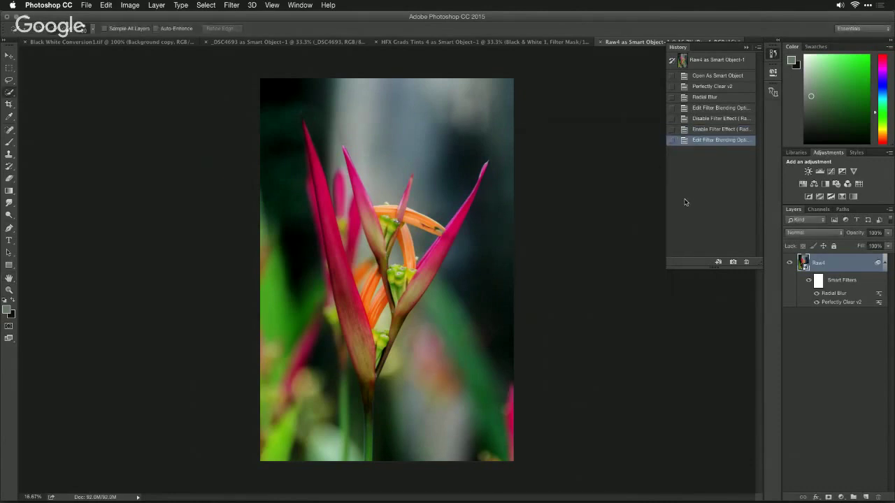
- Switch to Safari to read the viewers' questions
key("super+Tab")
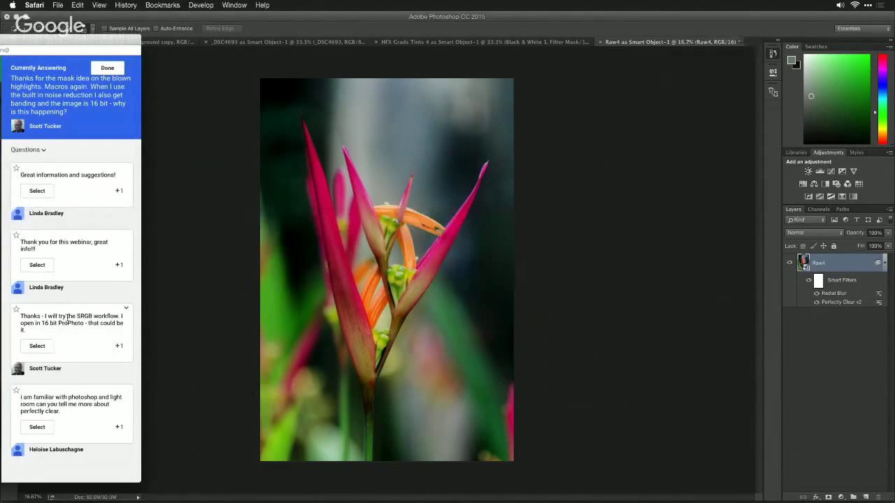
- Select the viewer question asking for more about Perfectly Clear and the remaining thank-you comments as being answered, and return to Photoshop
left_click(37, 427)
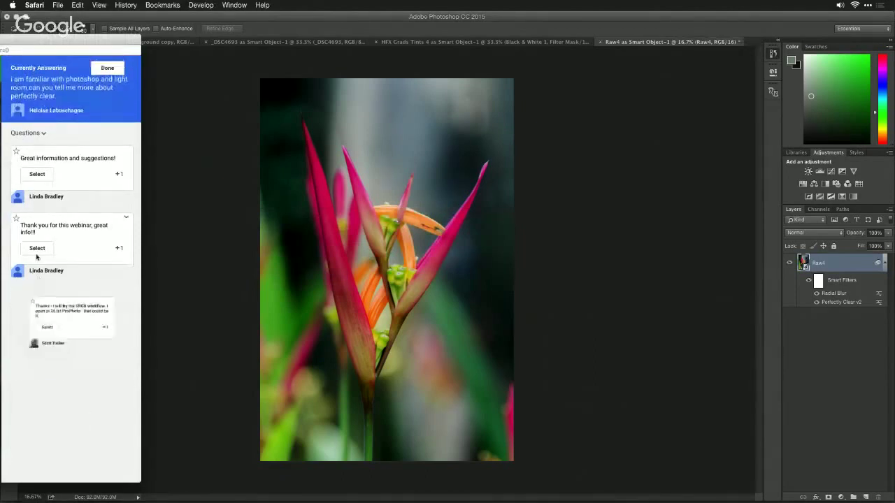
left_click(37, 250)
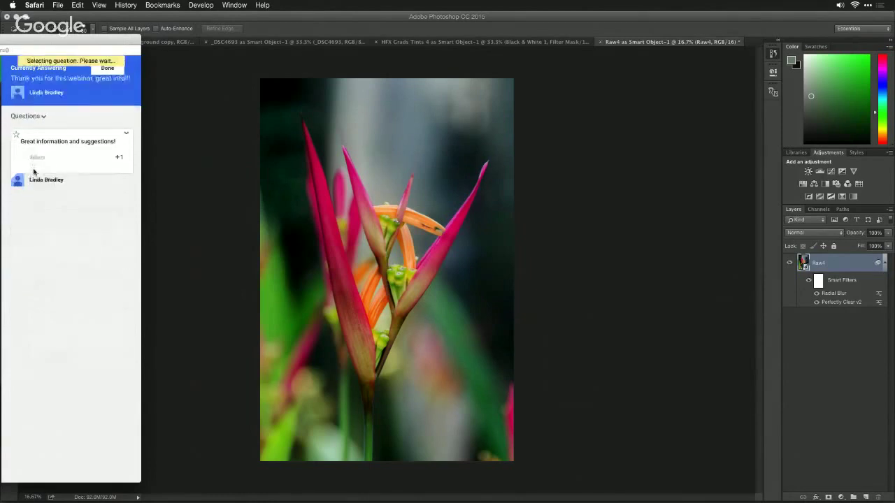
left_click(146, 167)
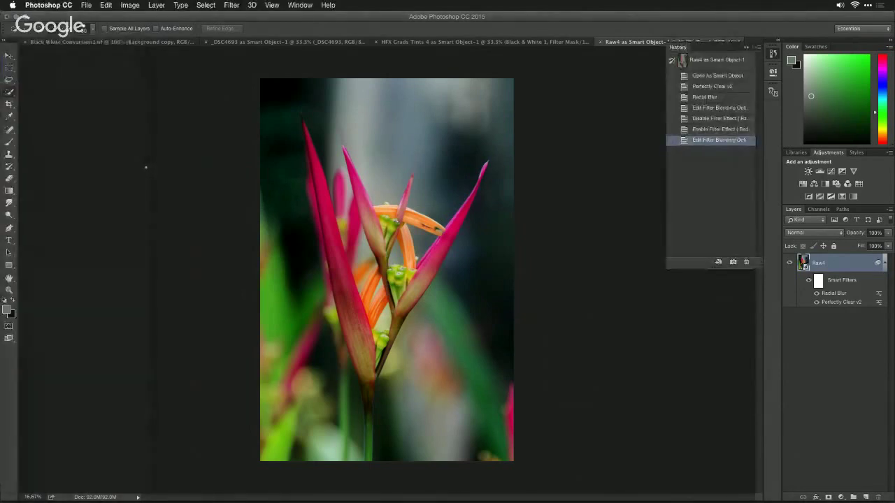
- Switch to Safari, open athentech.com in a new window and go to its The Proof page
key("super+Tab")
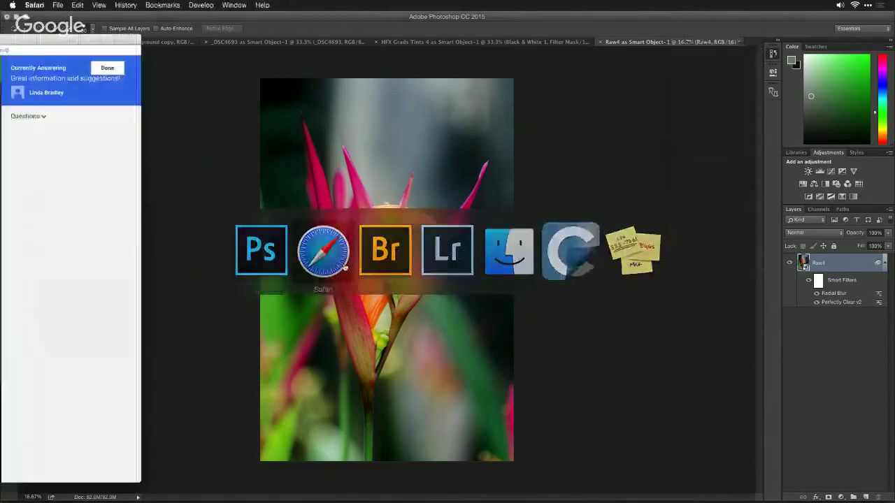
key("super+n")
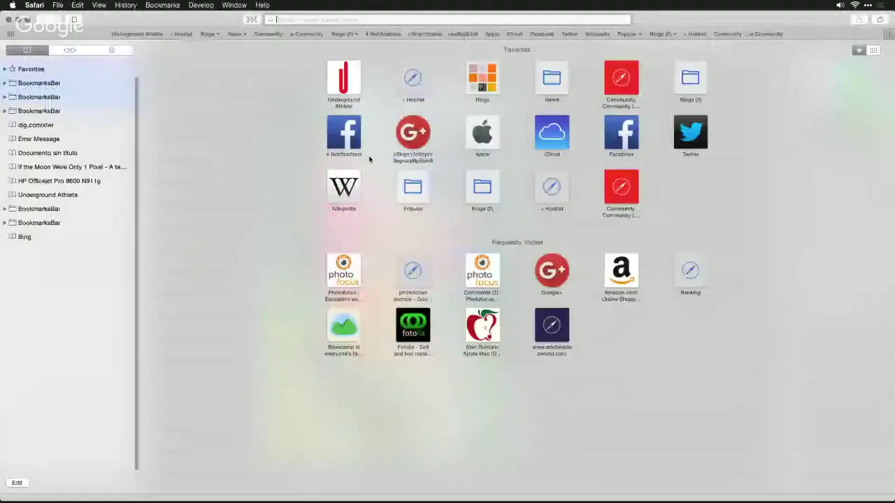
type("athentech.com")
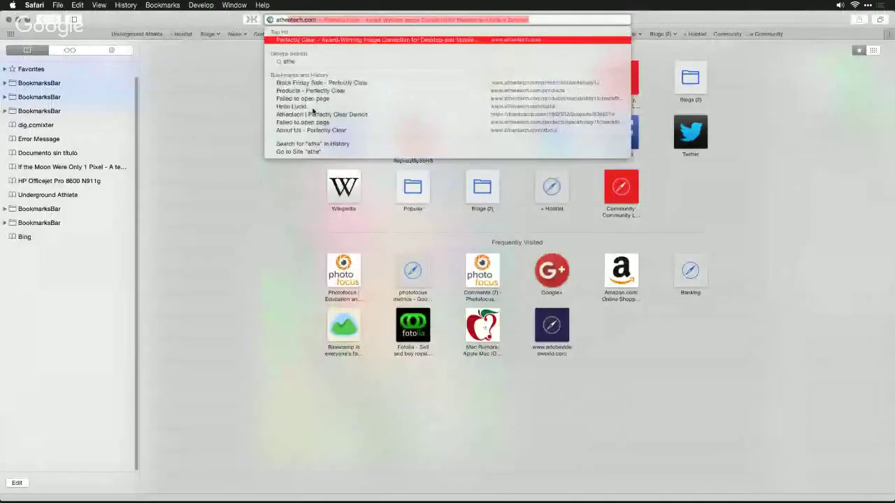
key("Return")
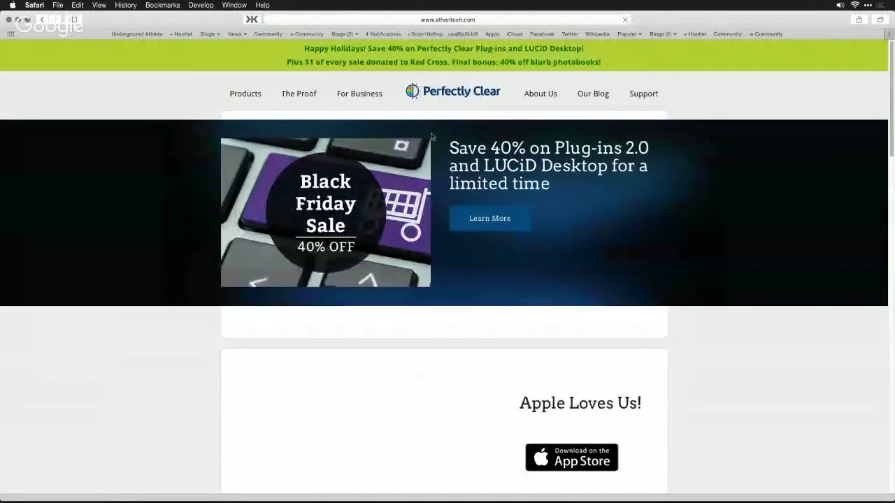
left_click(283, 97)
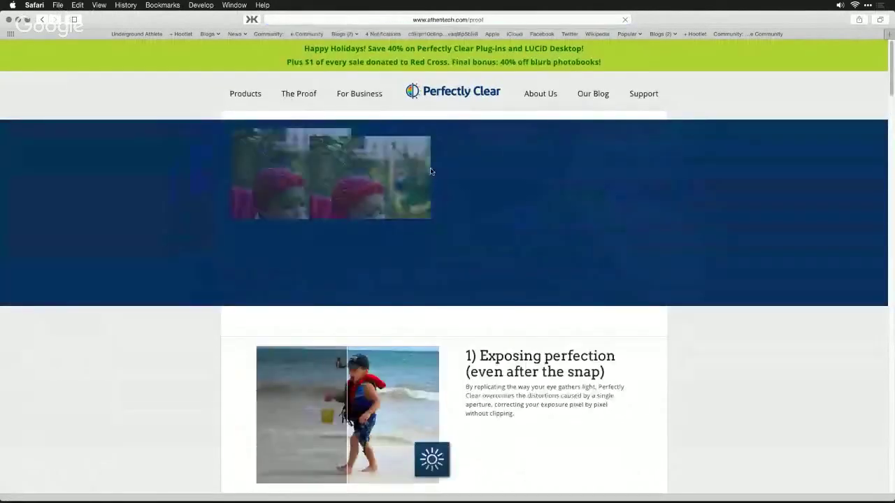
- Examine the first ten Perfectly Clear corrections on the page, from exposure and vibrancy to multiple aperture
scroll(430, 170, "down", 5)
scroll(431, 171, "down", 5)
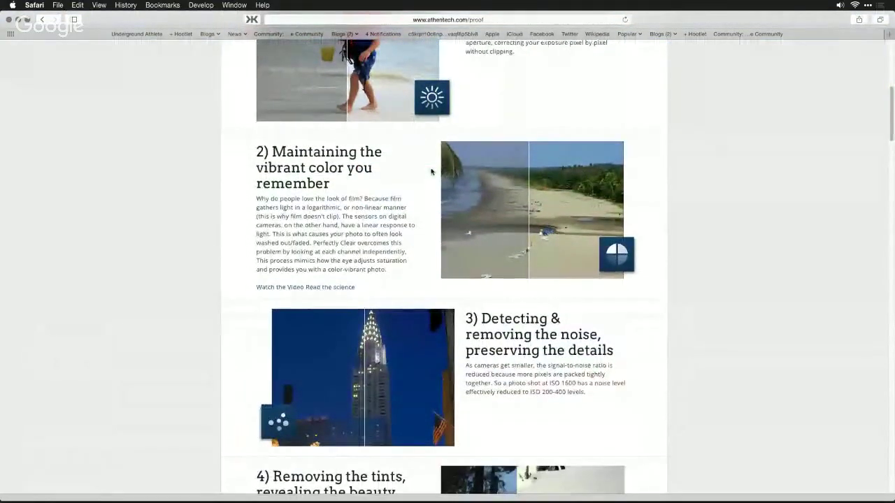
scroll(431, 172, "down", 4)
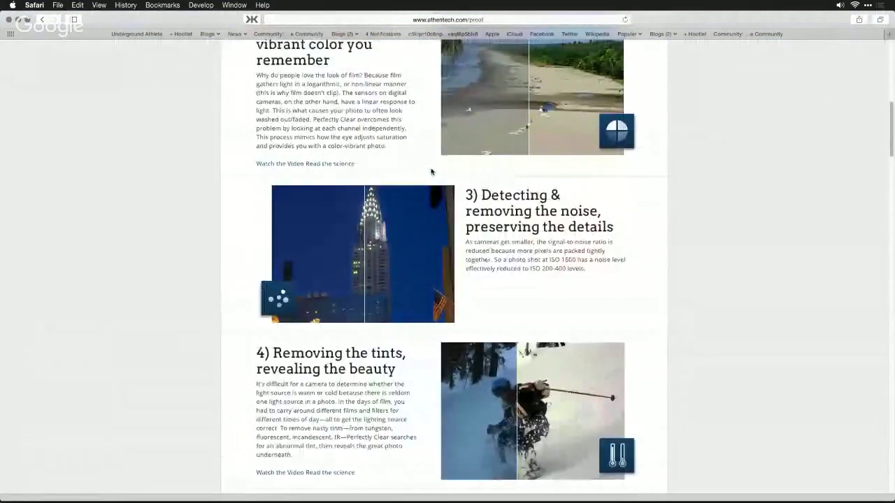
scroll(432, 172, "up", 10)
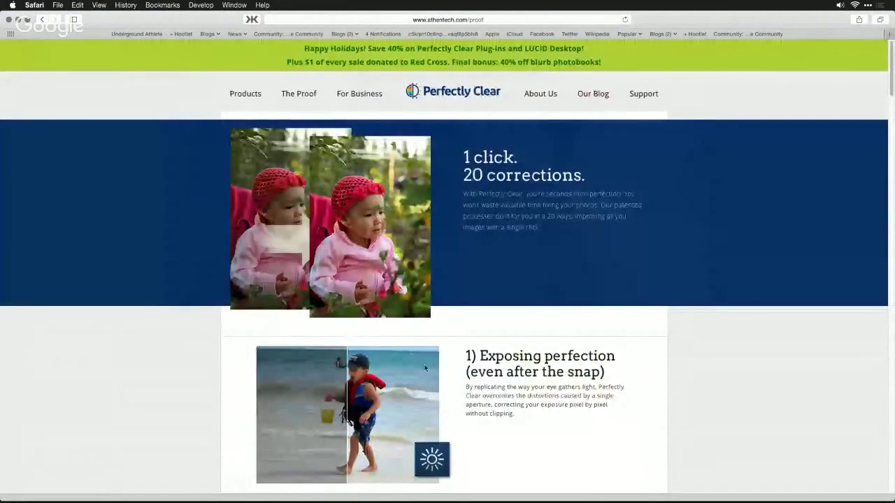
scroll(427, 347, "down", 1)
scroll(428, 348, "down", 10)
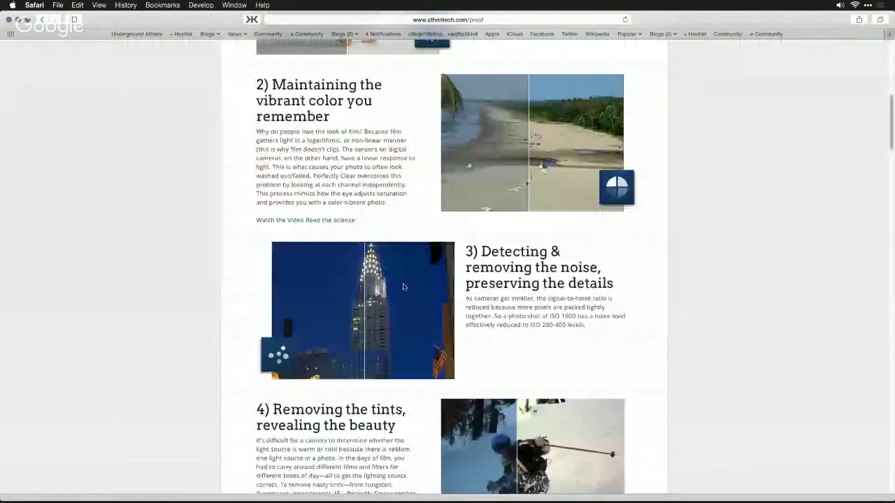
scroll(546, 177, "down", 2)
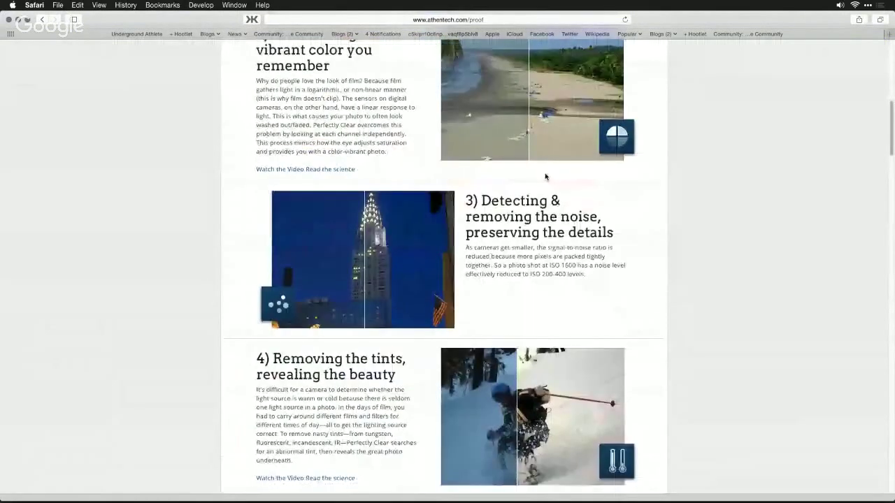
scroll(546, 177, "down", 10)
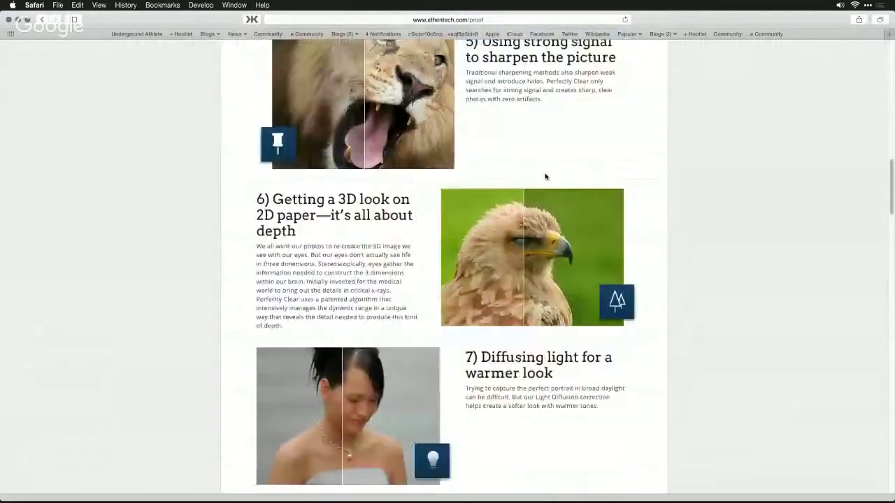
scroll(546, 176, "down", 6)
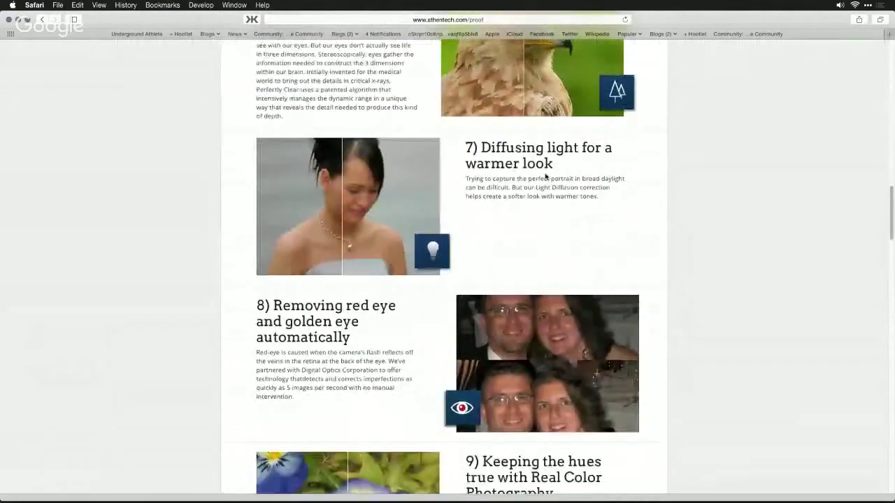
scroll(546, 177, "down", 4)
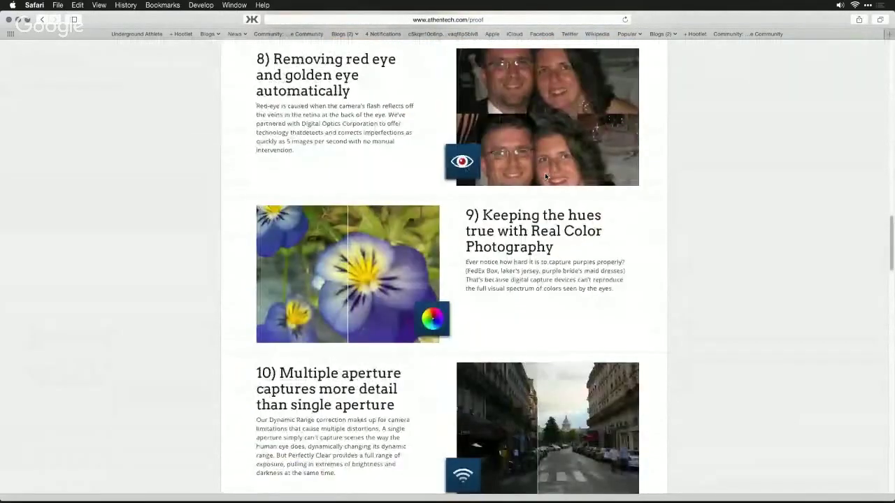
scroll(545, 177, "down", 2)
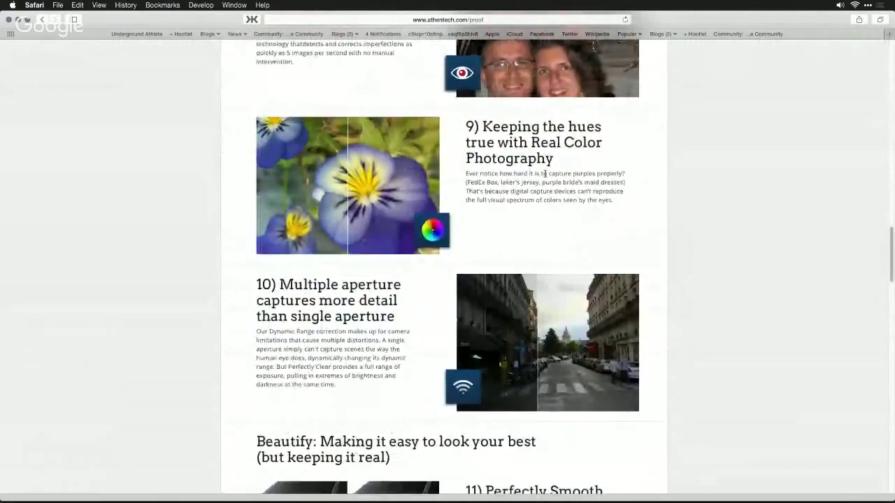
- Look through the Beautify corrections 11 to 20, from Perfectly Smooth to Skin Tone, and return to the start of the page
scroll(545, 173, "down", 7)
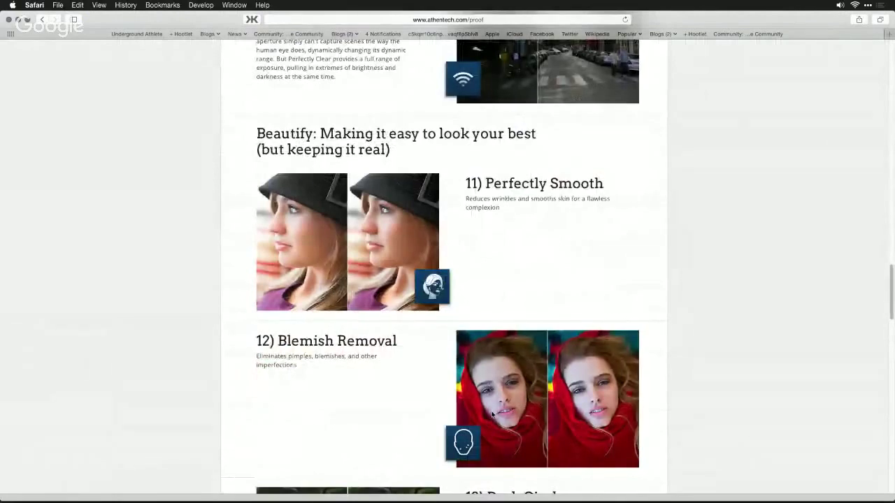
scroll(488, 395, "down", 5)
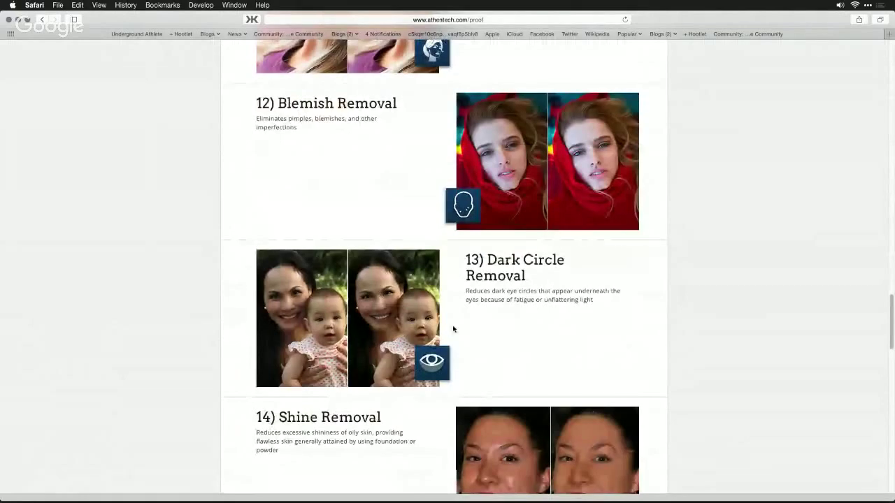
scroll(453, 329, "down", 3)
scroll(454, 328, "down", 1)
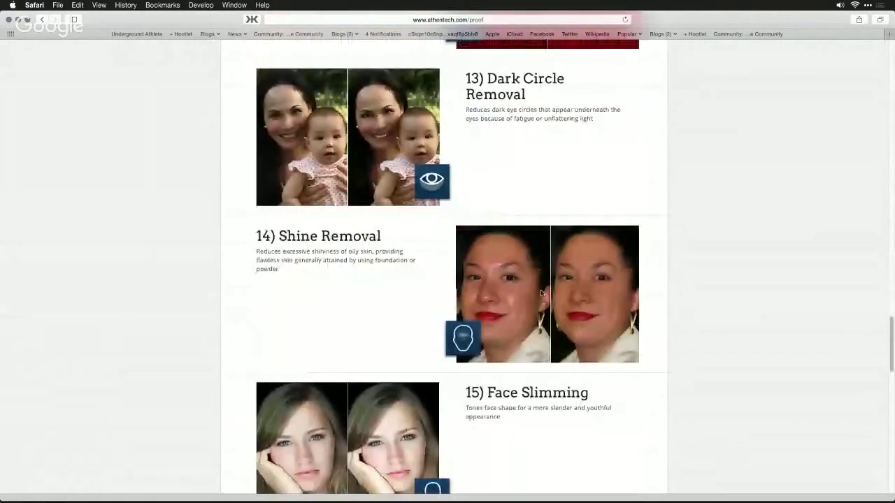
scroll(542, 294, "down", 6)
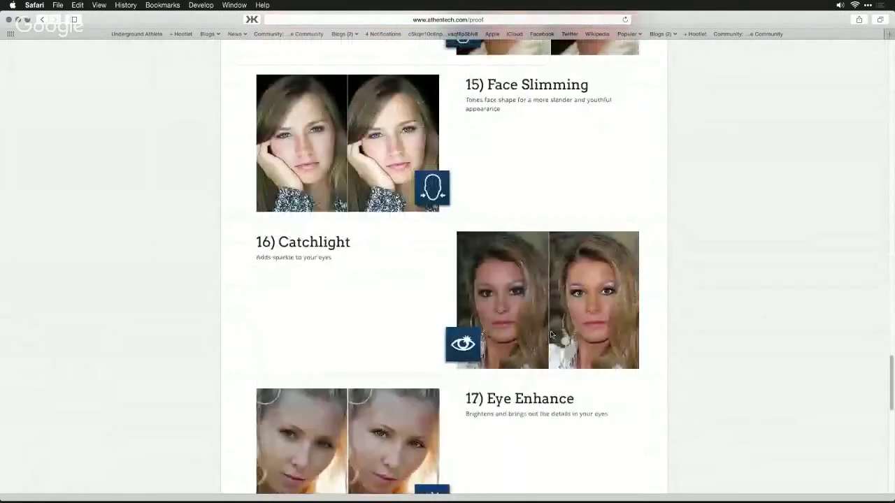
scroll(551, 334, "down", 1)
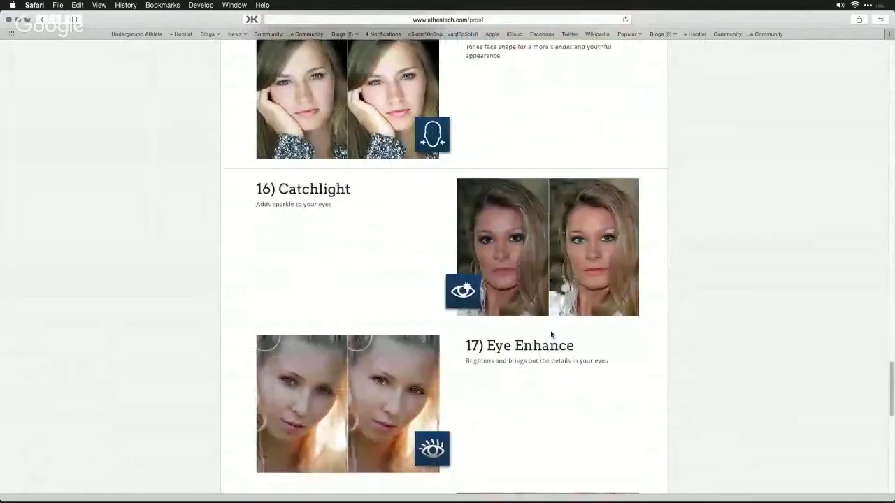
scroll(551, 334, "down", 5)
scroll(551, 335, "down", 4)
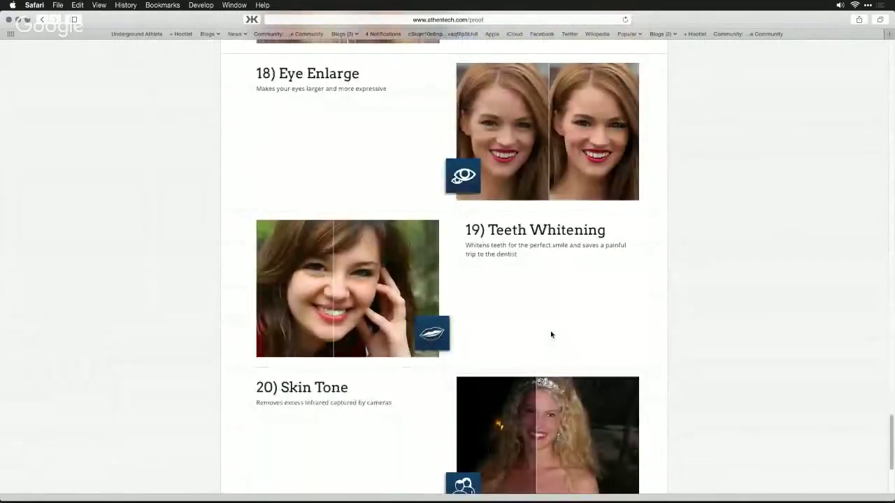
scroll(551, 335, "up", 20)
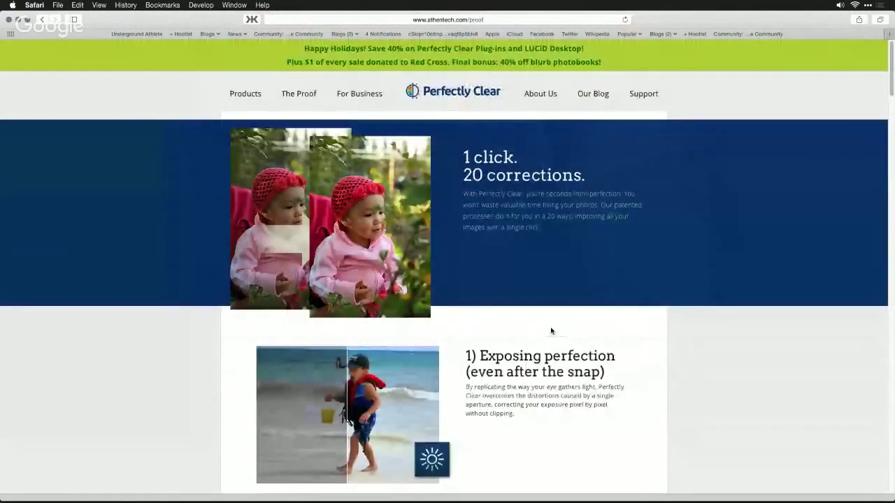
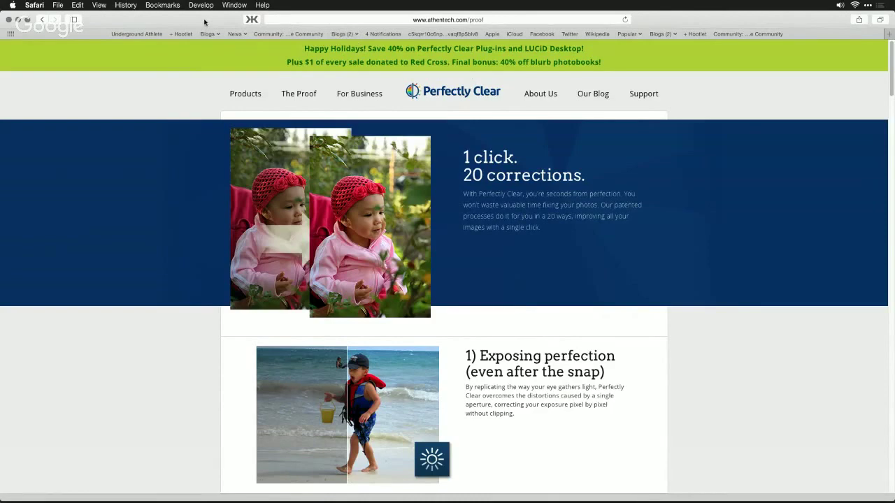
- Move the Perfectly Clear website window out of the way and switch to Lightroom
left_click_drag(204, 23, 379, 285)
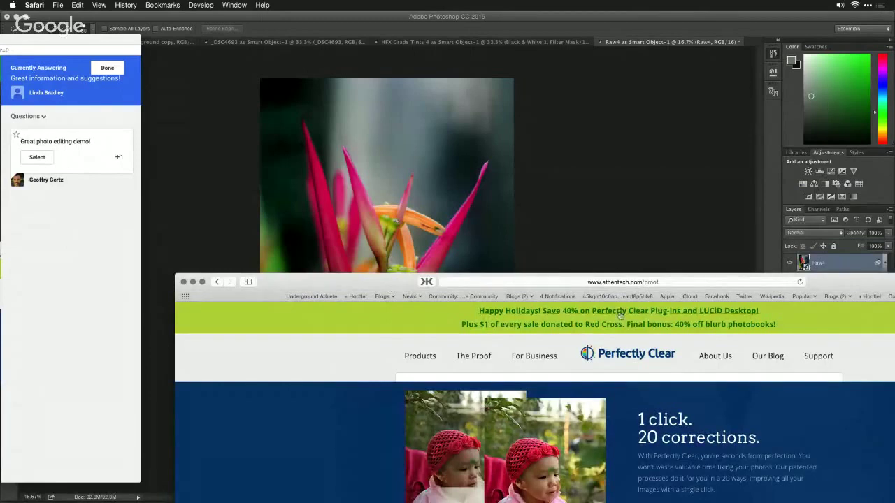
left_click(563, 223)
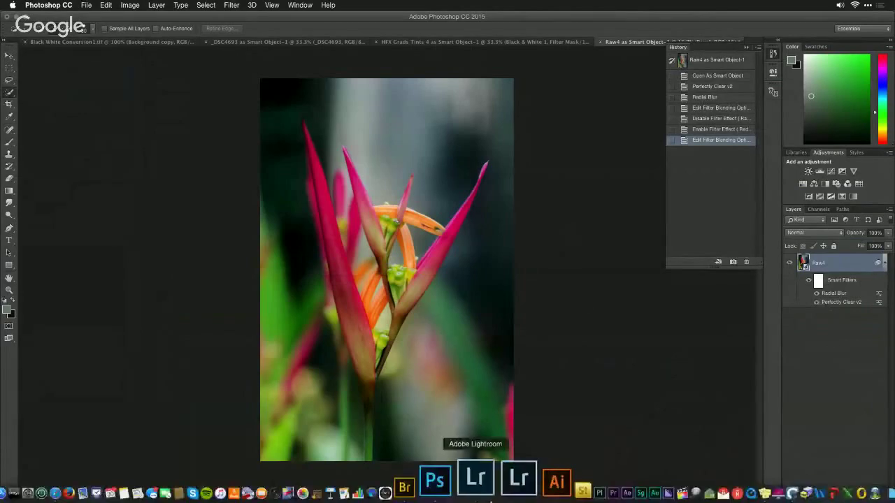
left_click(486, 496)
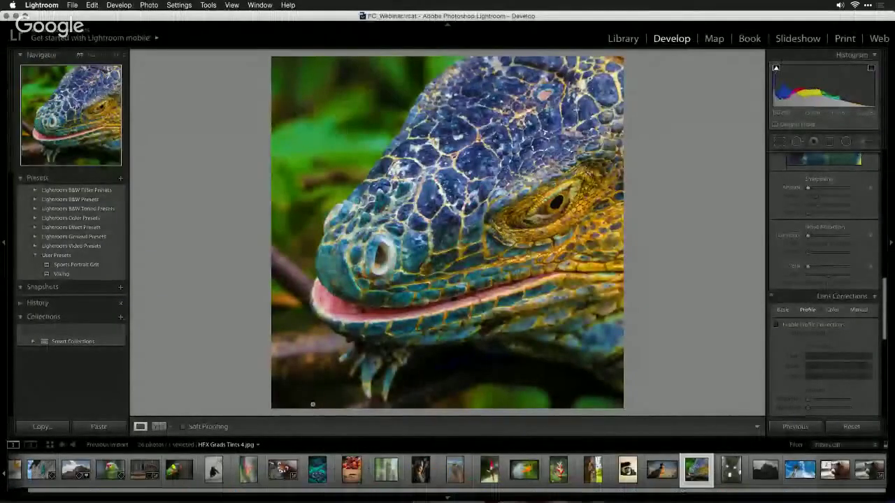
- Open the orange flower photo Ozone.jpg in PerfectlyClear v2 as a 16-bit ProPhoto RGB TIFF copy with Lightroom adjustments
left_click(524, 475)
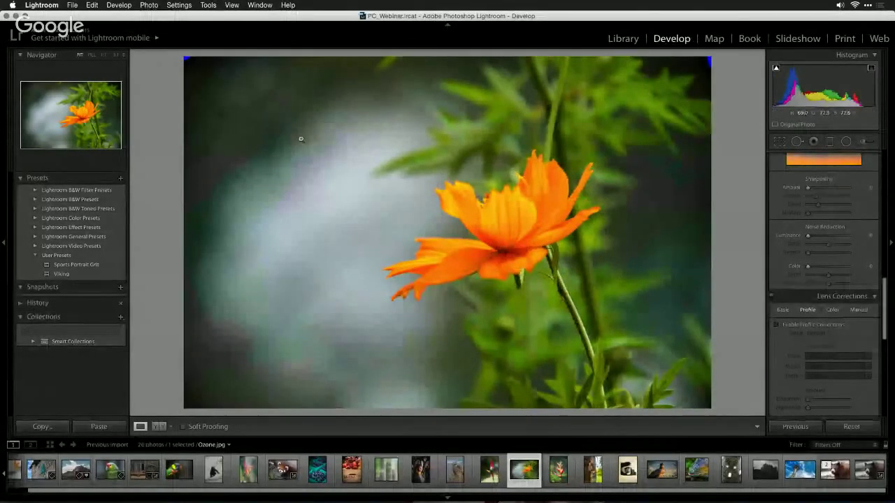
left_click(154, 6)
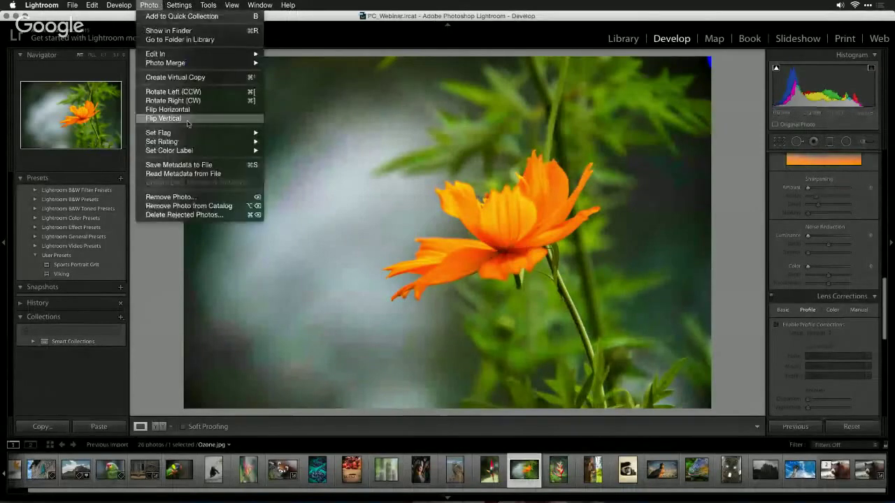
mouse_move(203, 56)
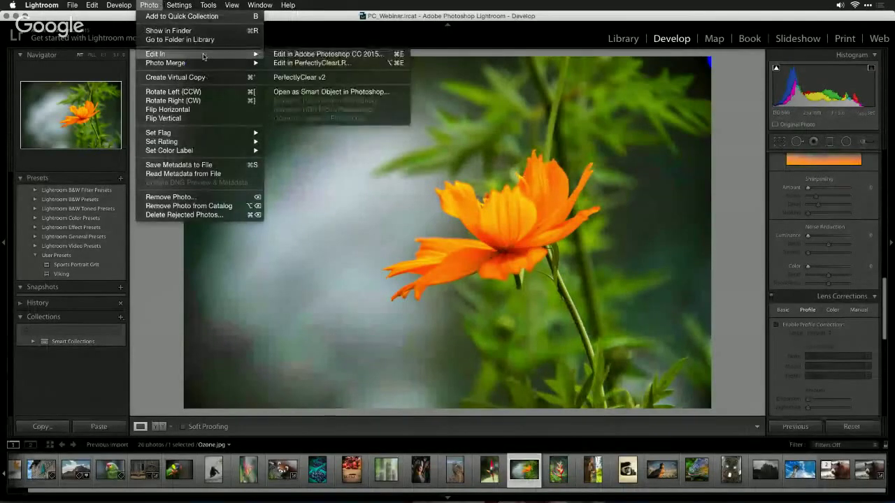
left_click(309, 78)
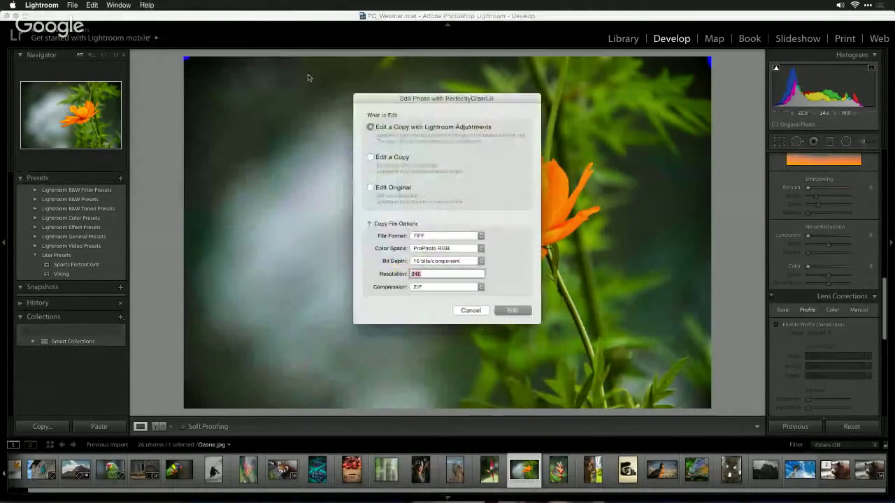
left_click(512, 311)
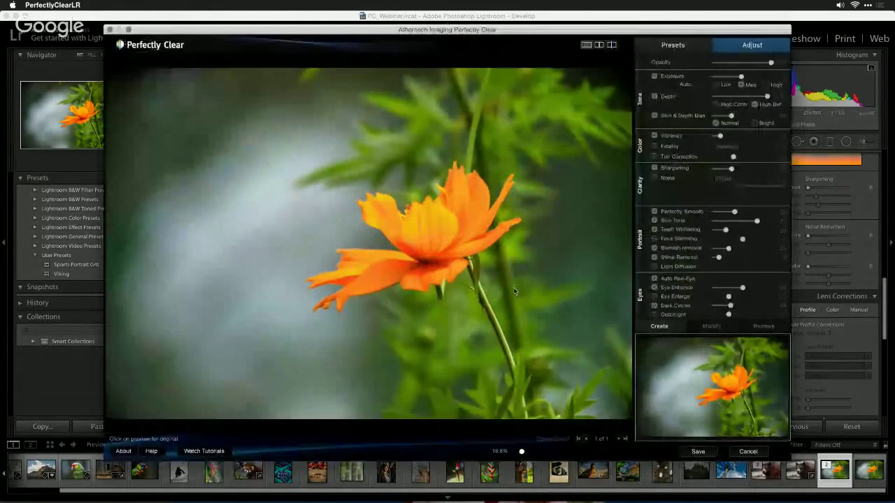
- Apply the Landscapes preset to the orange flower and compare the preview with the original
left_click(673, 45)
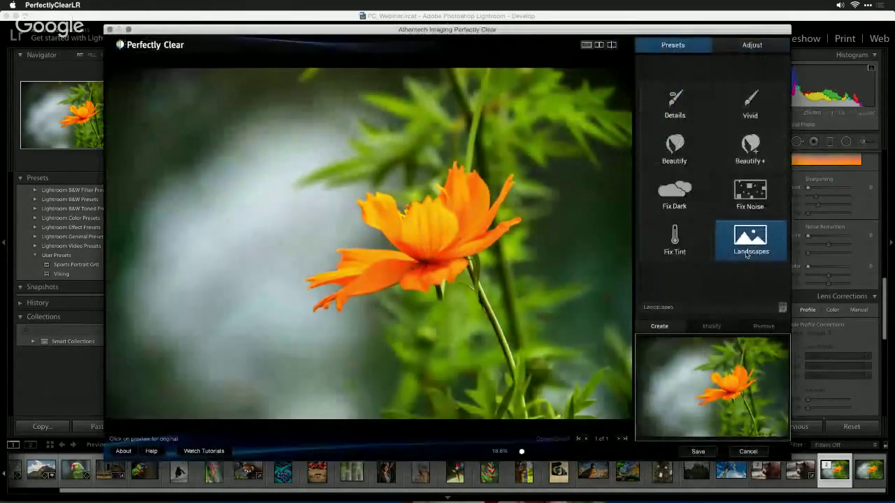
left_click(448, 258)
left_click(448, 258)
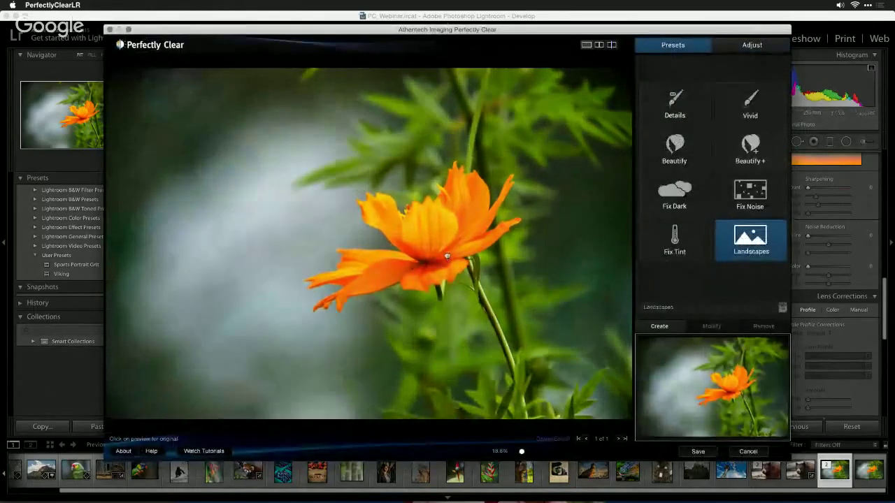
- Compare the orange flower's Landscapes enhancement with the original several times and leave the editor without saving
left_click(448, 258)
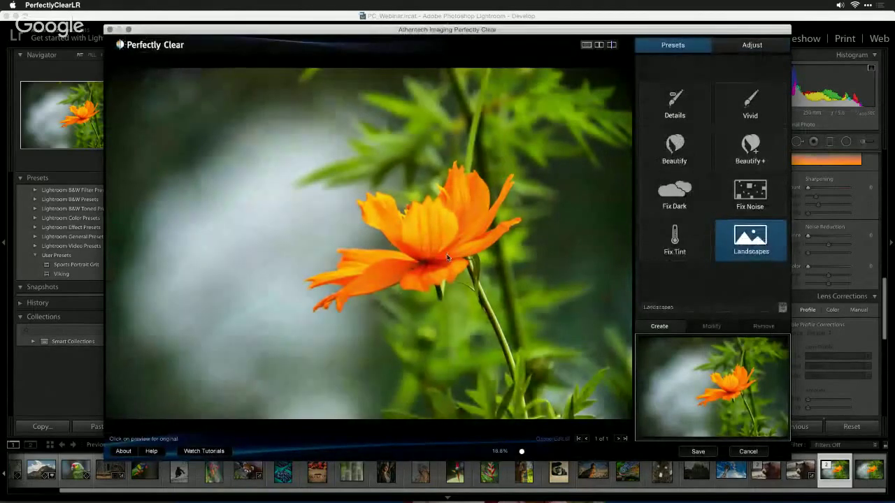
left_click(447, 256)
left_click(402, 234)
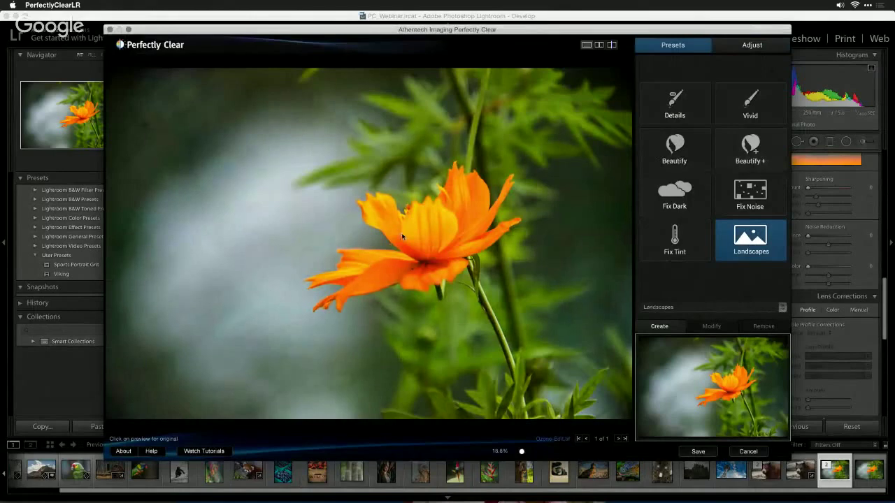
left_click(402, 238)
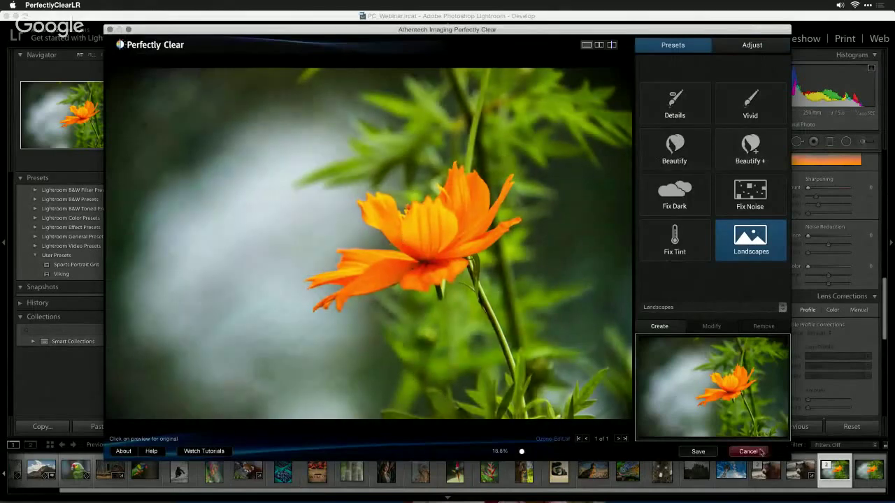
left_click(748, 452)
- Select the dark cathedral photo together with the frescoed ceiling photo and send them to PerfectlyClearLR for editing
left_click(692, 472)
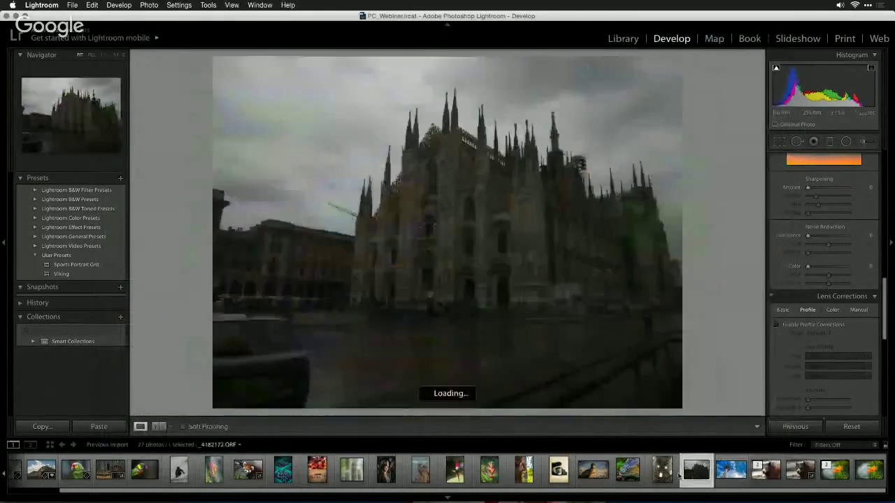
left_click(668, 474, "super")
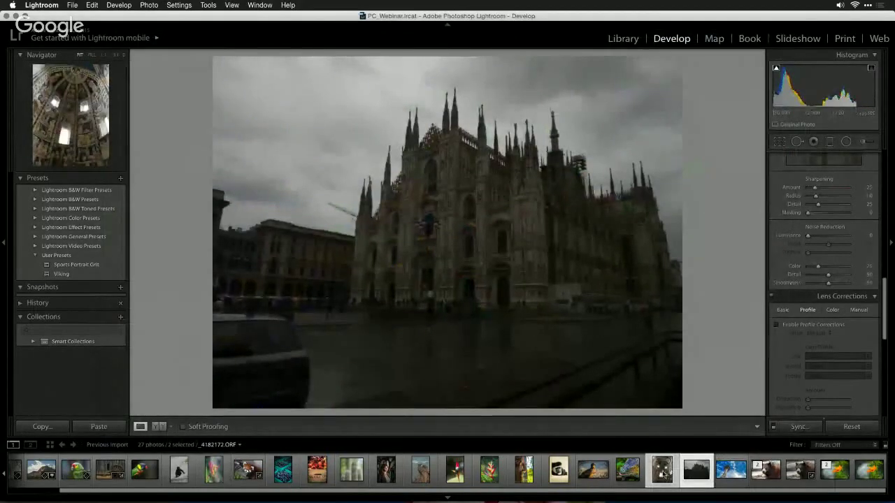
left_click(149, 4)
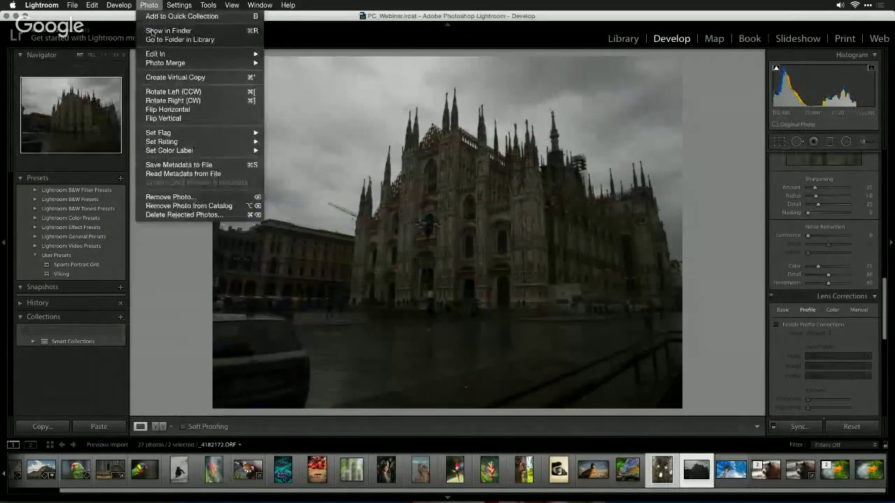
mouse_move(159, 56)
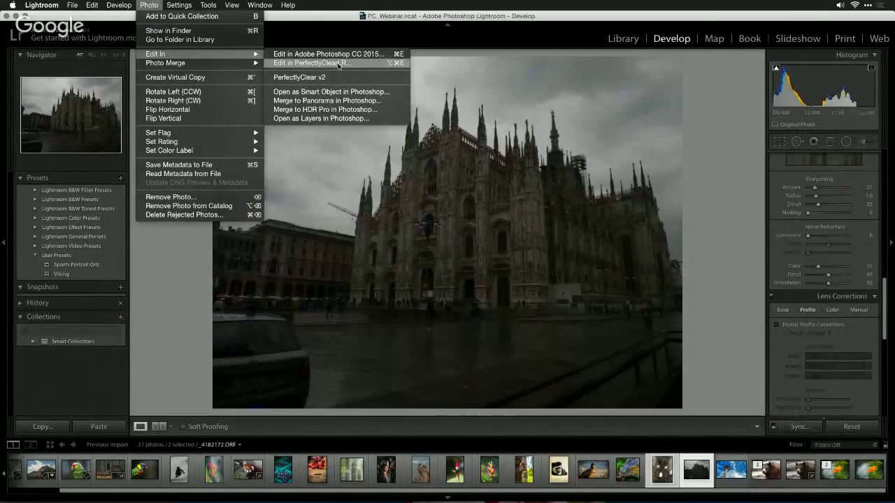
left_click(338, 64)
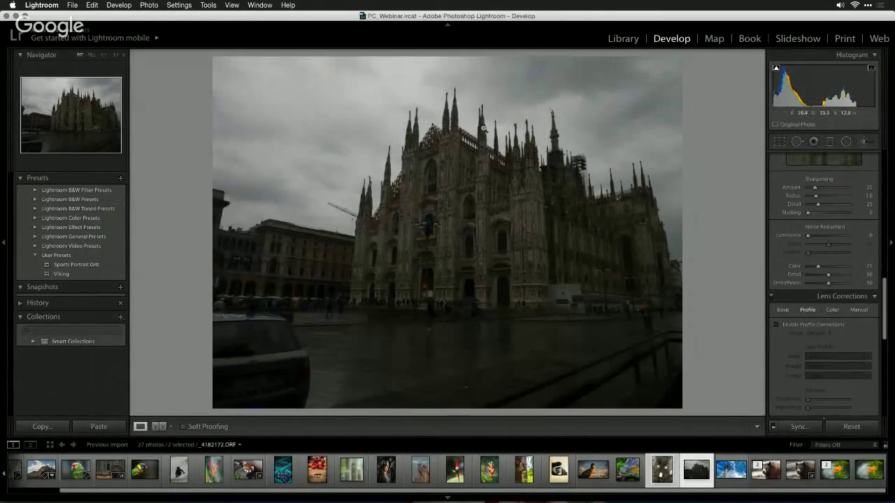
left_click(518, 311)
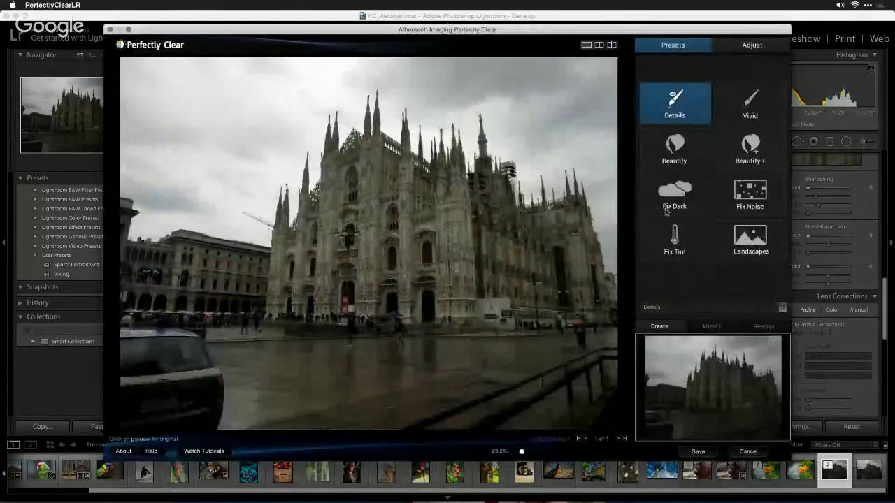
- Compare the cathedral preview under the Details preset with the original several times
left_click(554, 227)
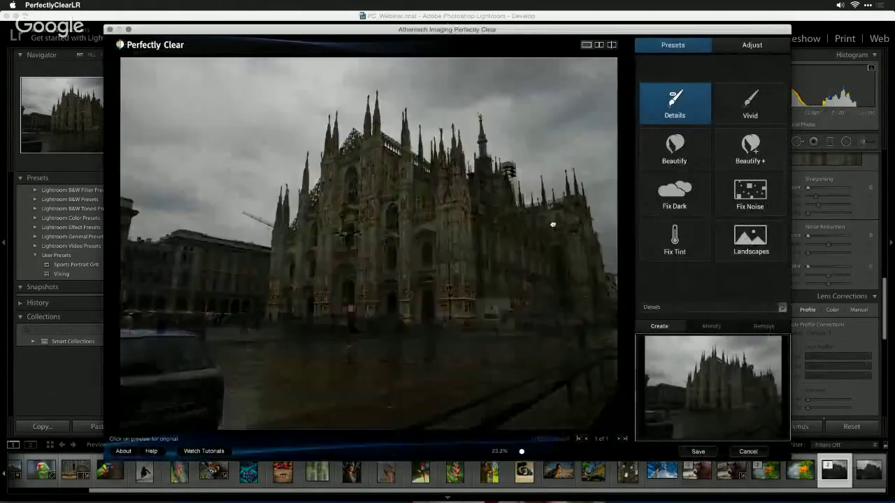
left_click(553, 224)
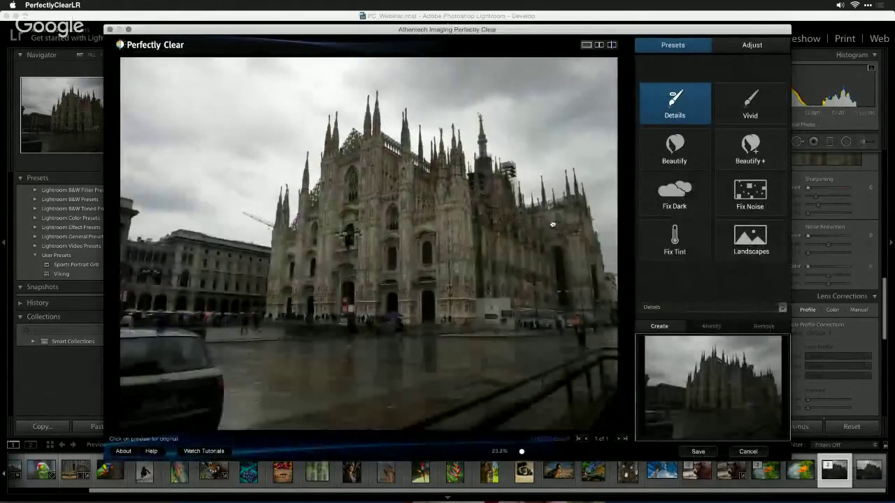
left_click(552, 225)
left_click(552, 225)
left_click(552, 224)
- Try the Fix Dark preset on the cathedral, compare it with the original, and leave without saving
left_click(688, 207)
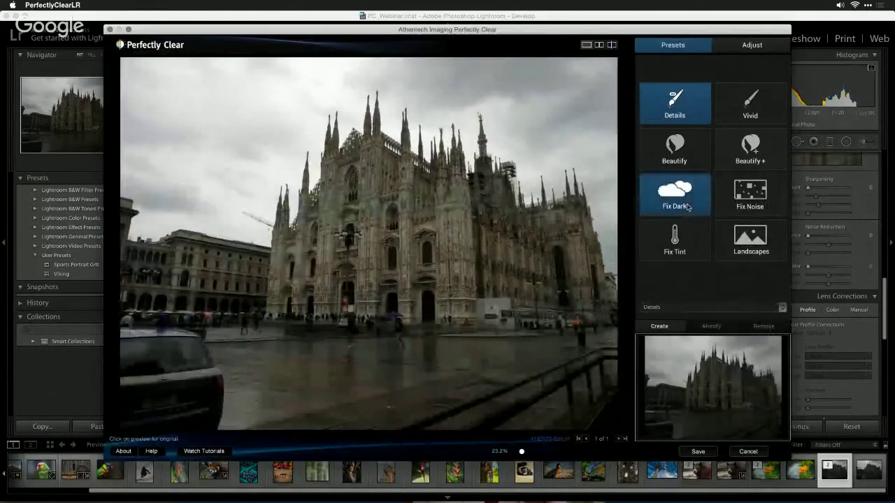
left_click(429, 241)
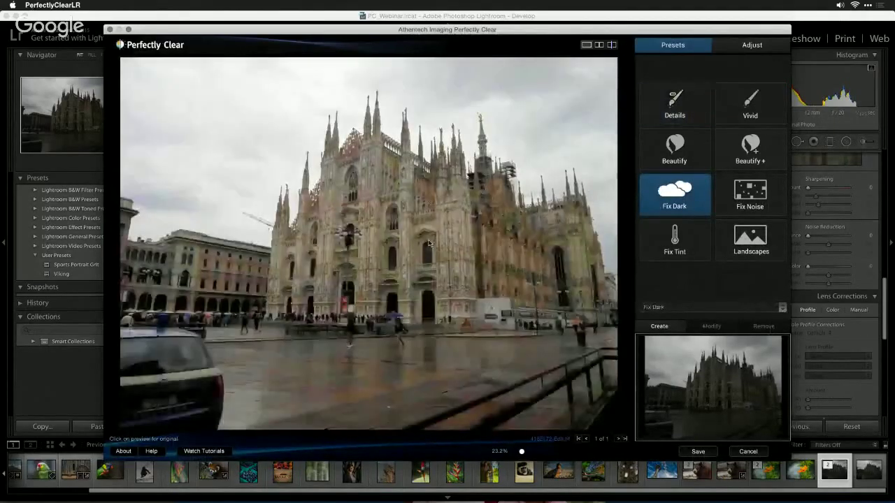
left_click(429, 241)
left_click(428, 241)
left_click(747, 451)
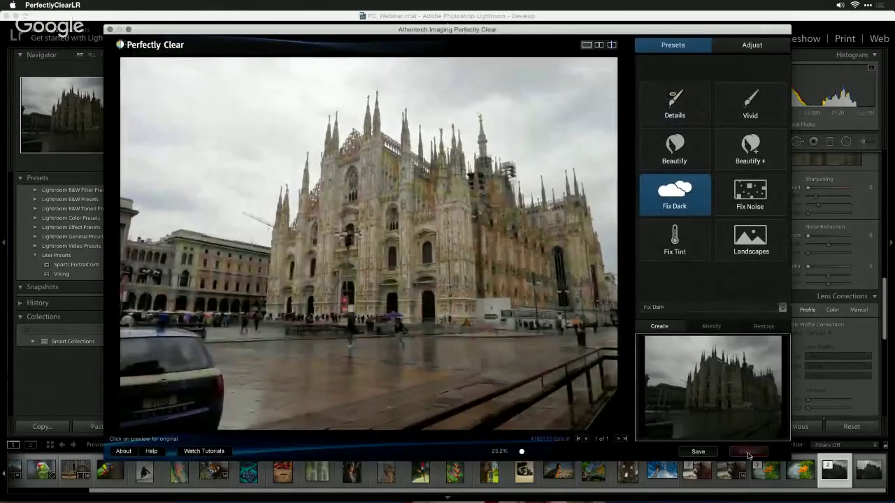
- Adjust the frescoed ceiling photo's tone: Exposure -1.25, Highlights -100, Shadows +100, Whites -55 and Blacks +40
left_click(627, 470)
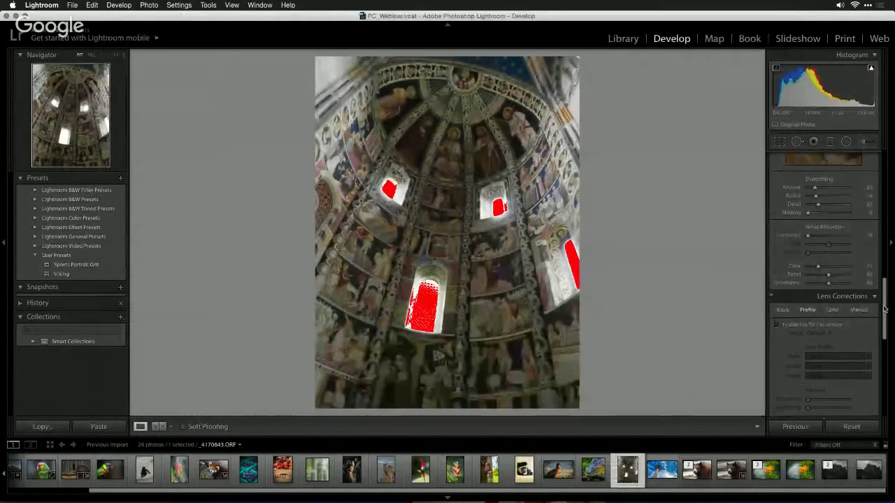
scroll(886, 308, "up", 10)
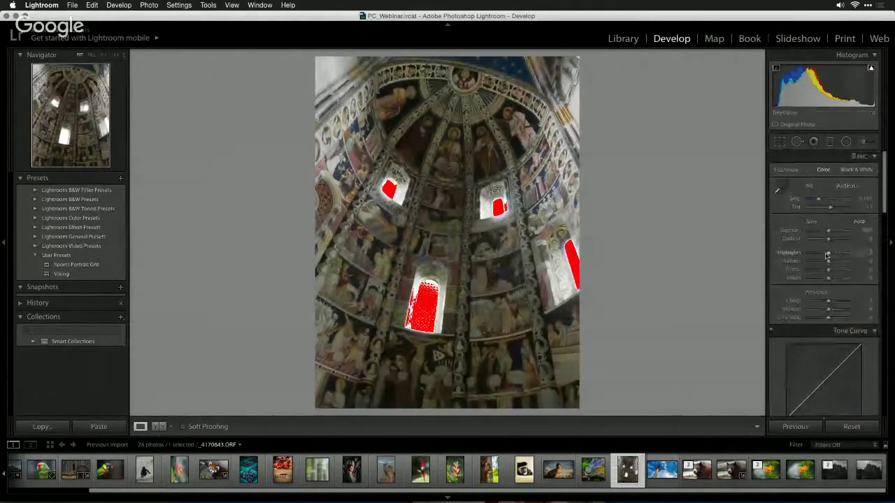
left_click_drag(826, 253, 824, 231)
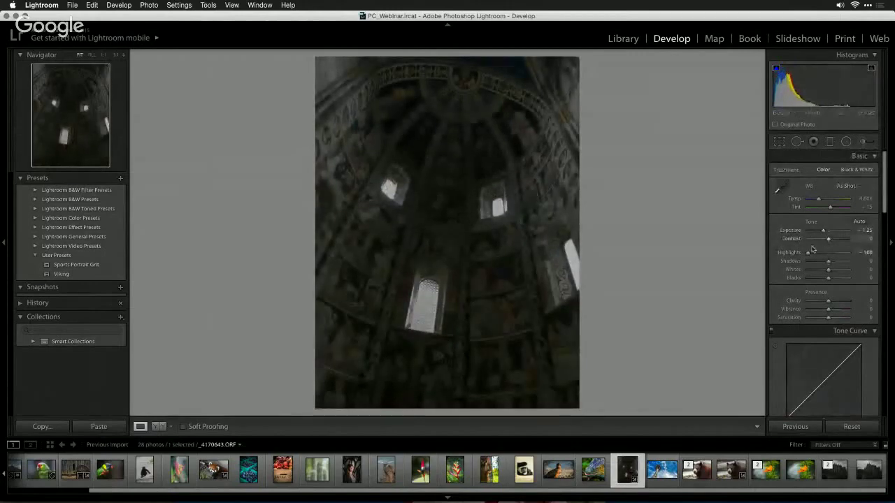
left_click_drag(829, 264, 848, 261)
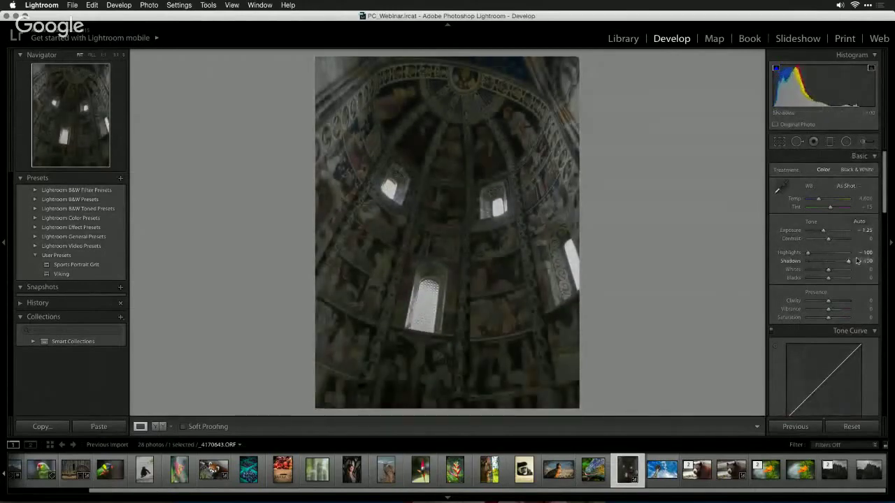
mouse_move(827, 272)
left_mouse_down()
mouse_move(815, 271)
mouse_move(837, 279)
left_mouse_up()
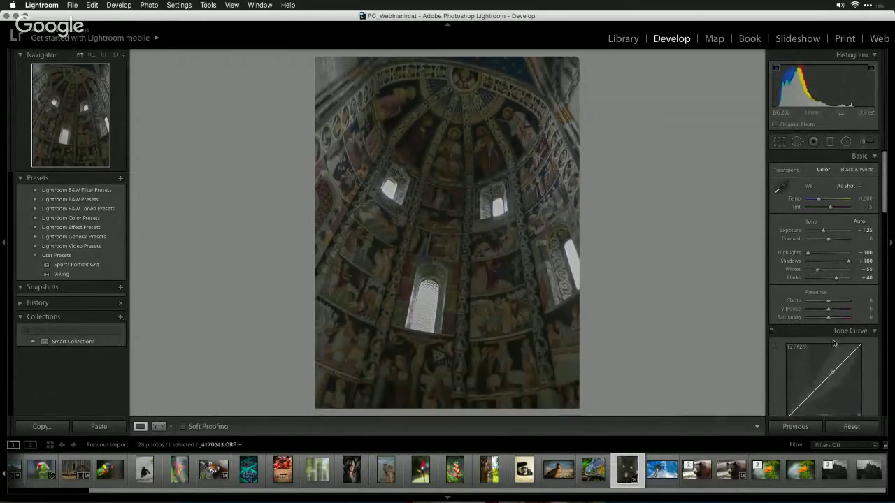
- Open the ceiling photo in PerfectlyClearLR as a 16-bit ProPhoto RGB TIFF copy with Lightroom adjustments and ZIP compression
left_click(160, 5)
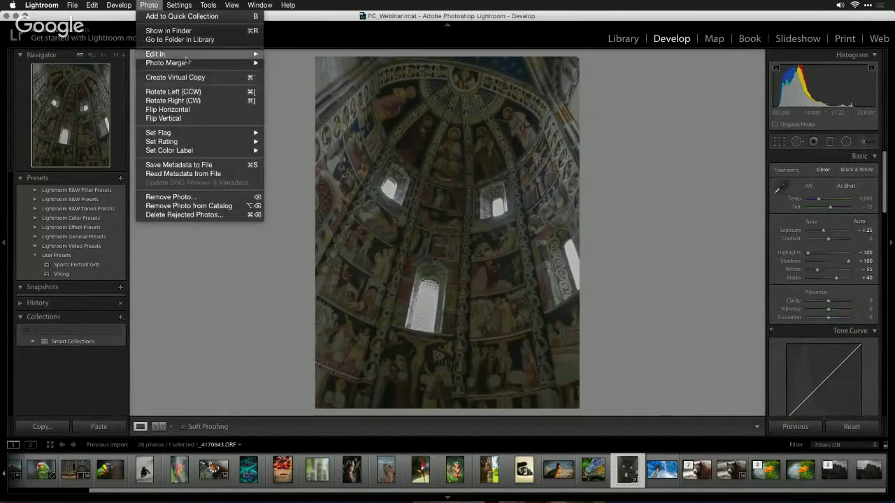
mouse_move(242, 56)
left_click(320, 65)
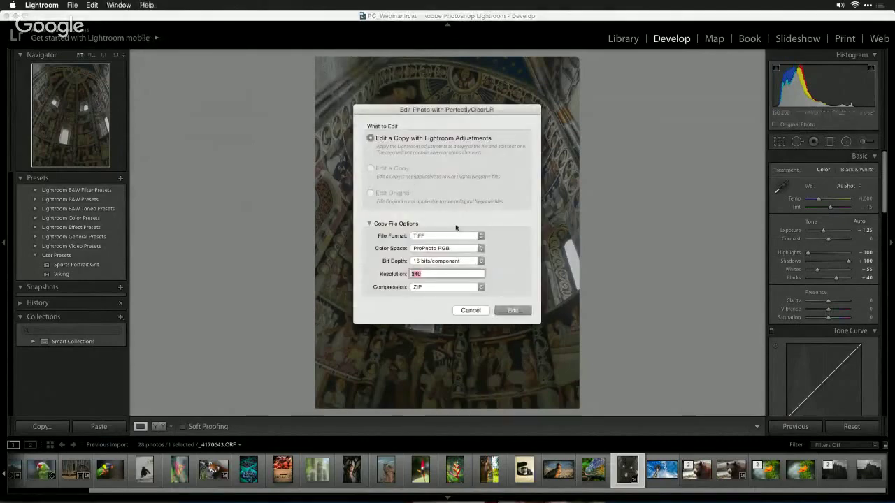
left_click(510, 310)
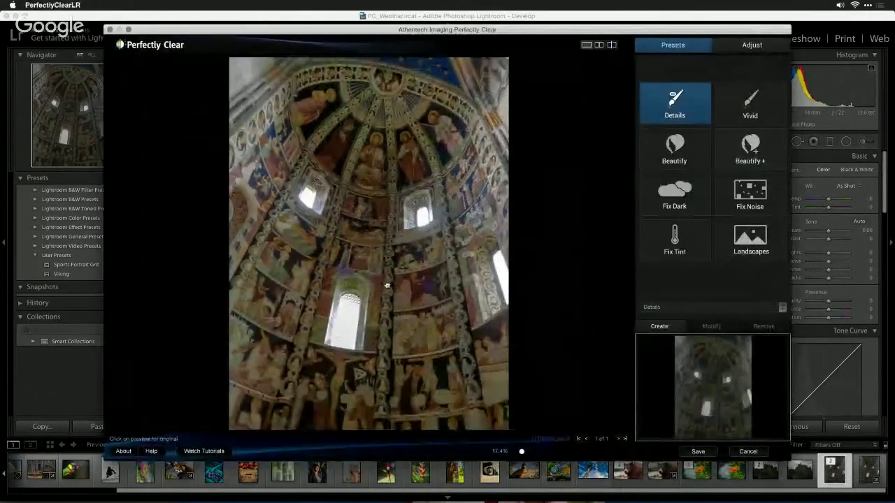
- Compare the ceiling's Details result with the original, apply the Fix Dark preset, and compare again
left_click_drag(387, 285, 387, 286)
left_click(387, 287)
left_click(684, 201)
left_click(421, 223)
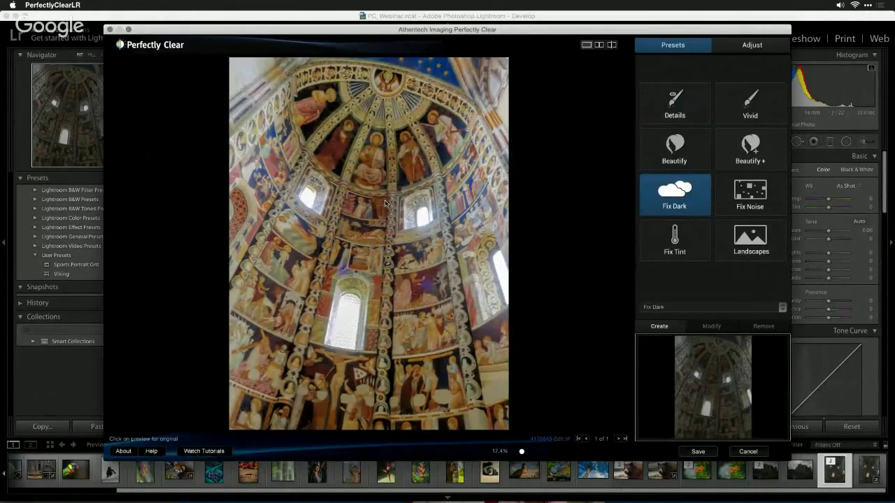
left_click(446, 238)
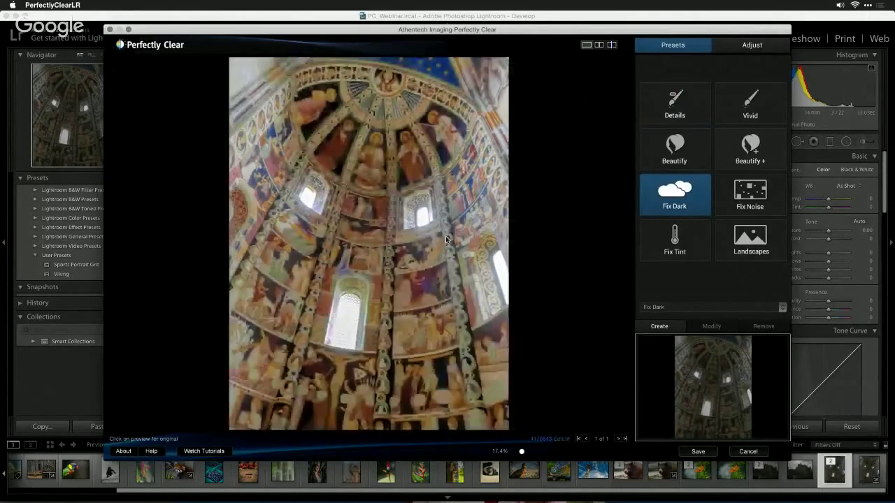
- Reduce the overall opacity of the ceiling photo's Fix Dark correction and save the enhanced copy
left_click(748, 46)
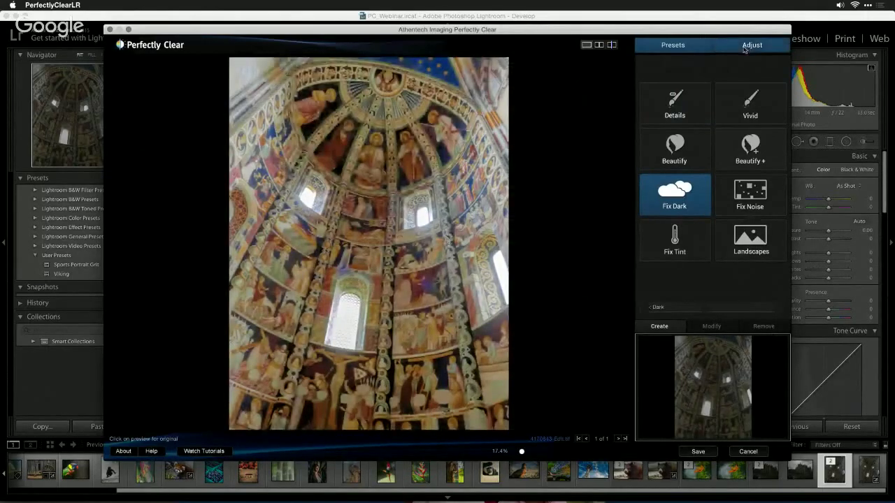
left_click_drag(770, 64, 744, 64)
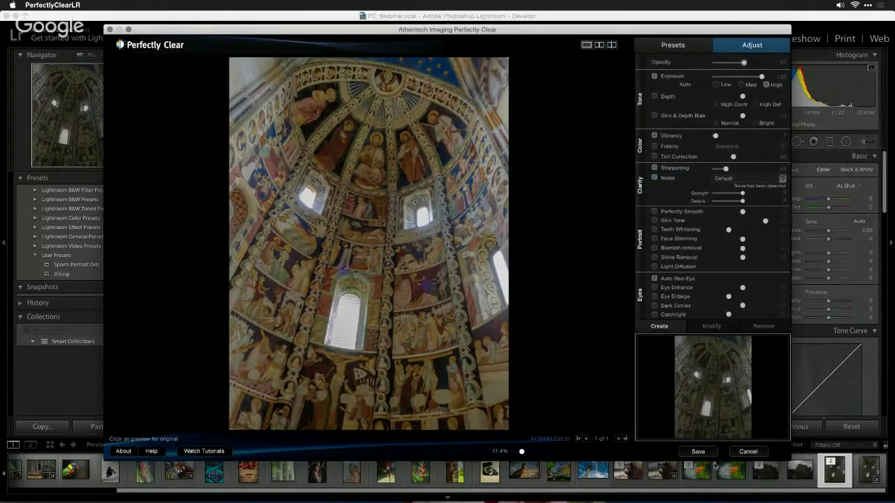
left_click(710, 454)
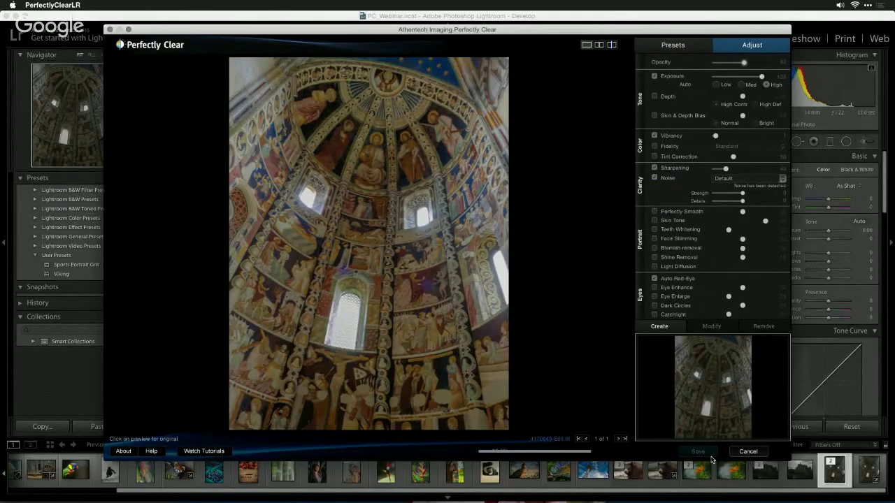
- Switch to Adobe Bridge, bring its Webinar window forward and move it to partly uncover Lightroom
key("super+Tab")
key("super+Tab")
key("super+Tab")
key("super+Tab")
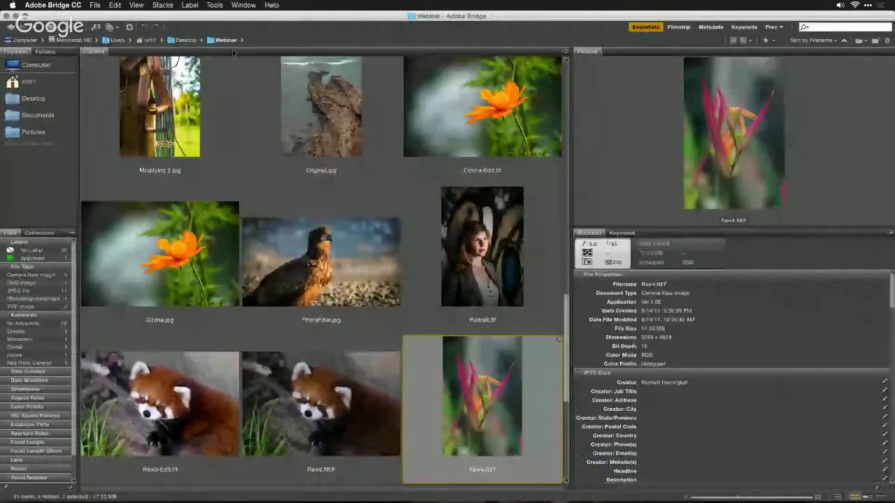
left_click(237, 5)
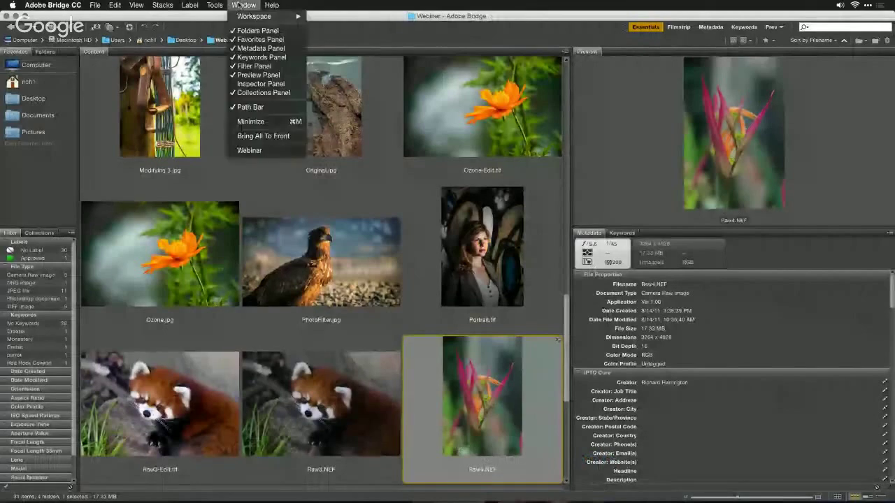
left_click(277, 152)
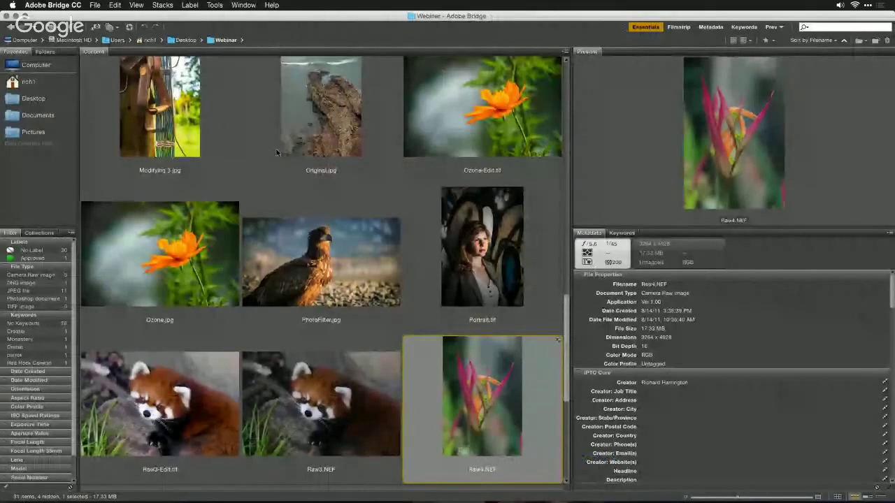
left_click_drag(244, 16, 496, 40)
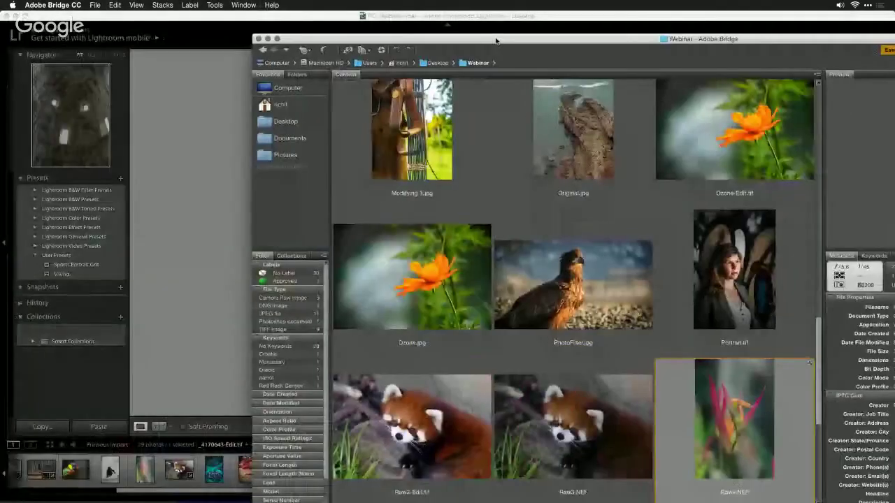
double_click(496, 40)
left_click(244, 5)
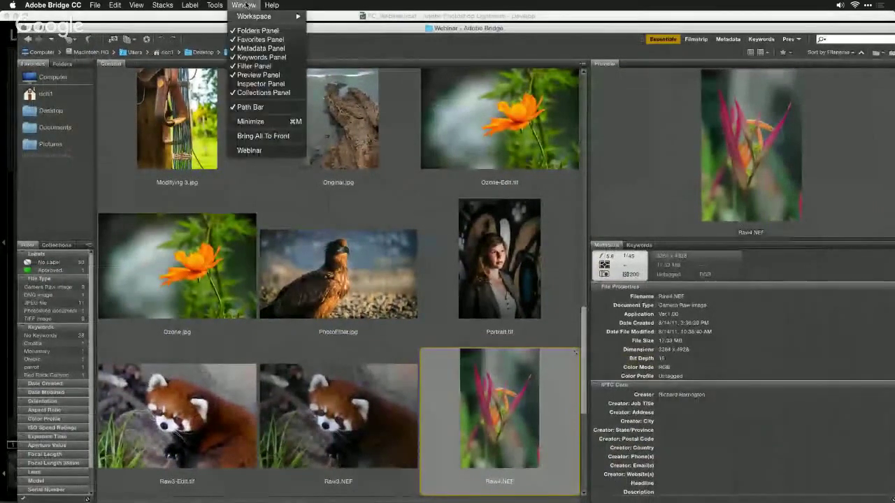
left_click(243, 5)
- Switch to Safari, move the Perfectly Clear website window out of the way, and select the viewer comment "Great photo editing demo!"
key("super+Tab")
key("super+Tab")
key("super+Tab")
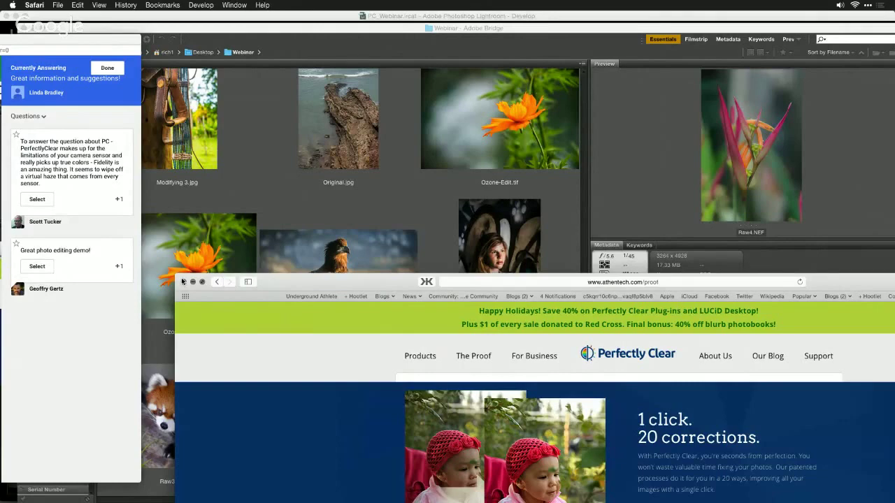
left_click_drag(288, 284, 307, 497)
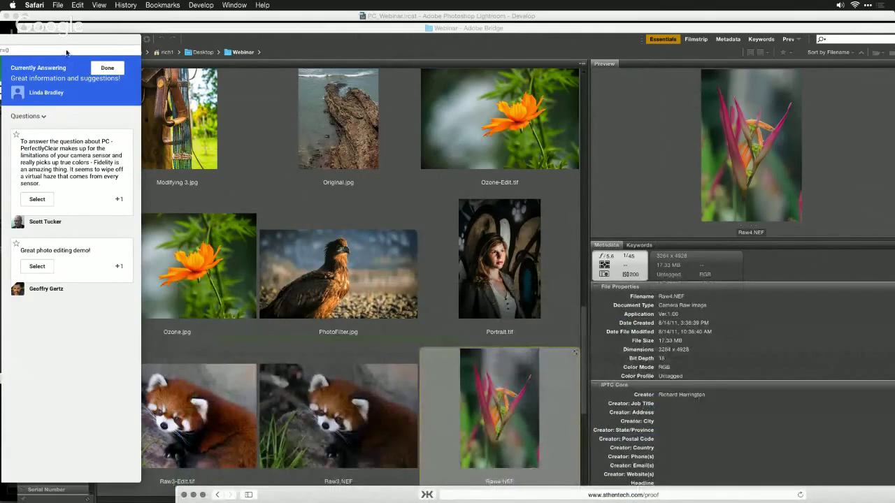
left_click(46, 266)
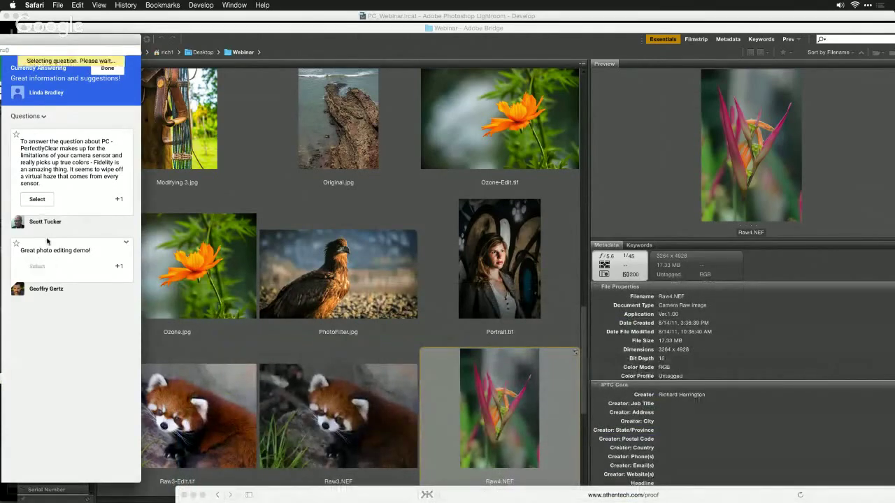
- Select the viewer comment about Perfectly Clear compensating for camera sensor limitations and review the answered questions through to the last entry
left_click(41, 200)
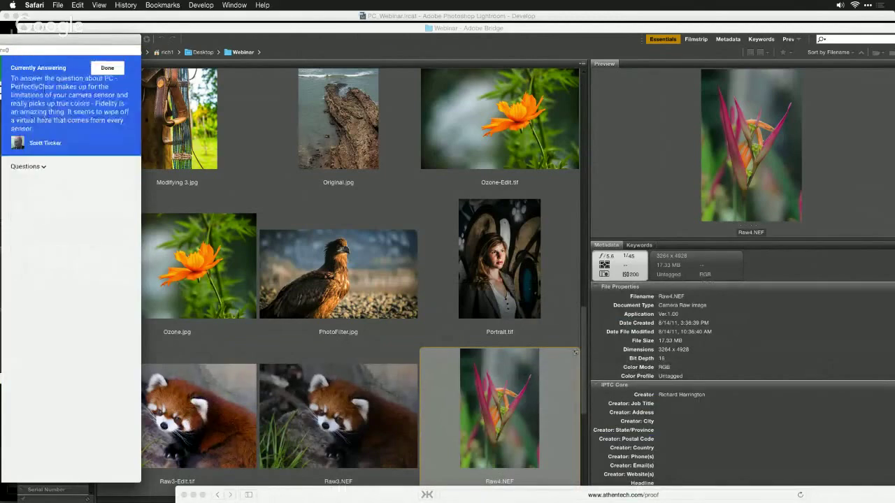
left_click(42, 167)
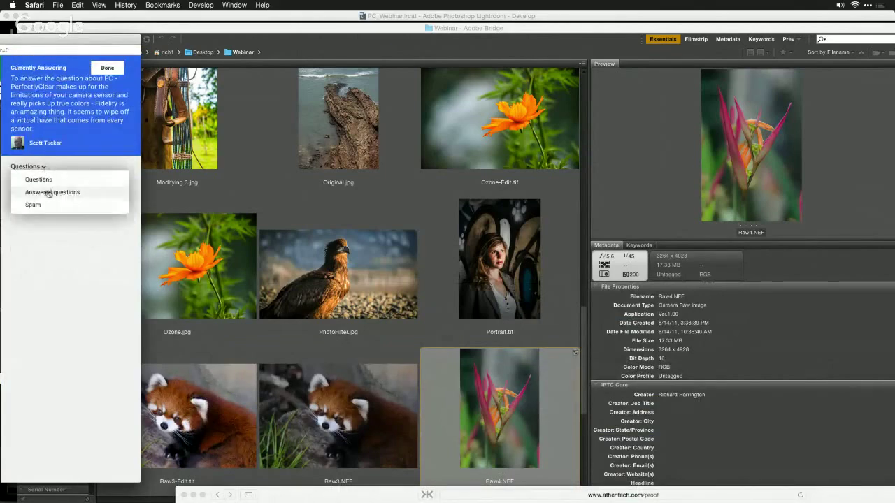
left_click(48, 193)
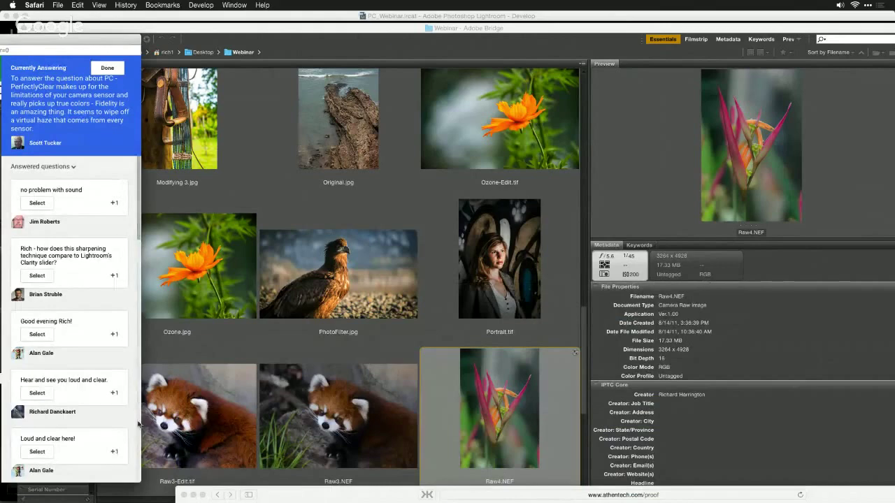
scroll(139, 424, "down", 5)
scroll(139, 424, "down", 3)
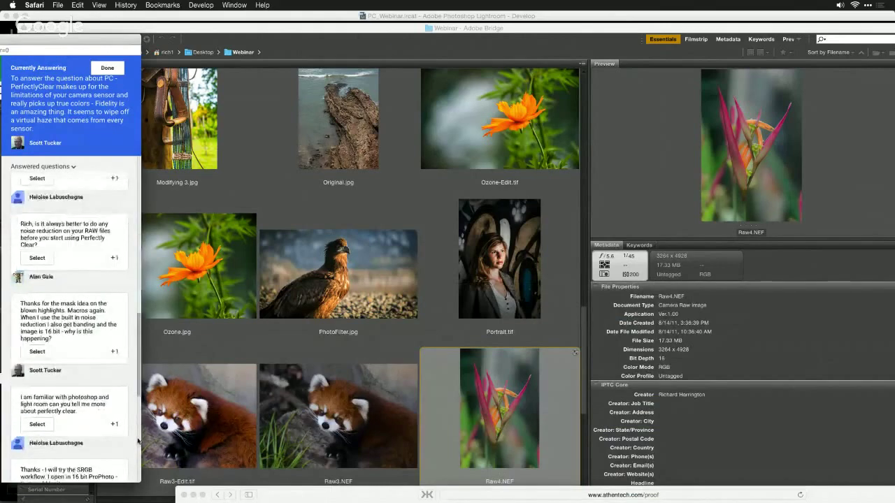
scroll(138, 458, "down", 5)
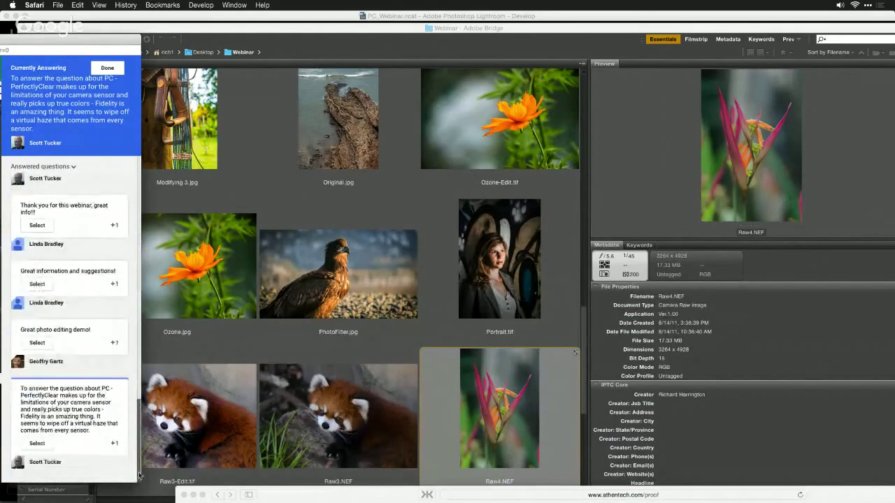
- Open a new browser window, place it beside the question list and load random.org
key("super+t")
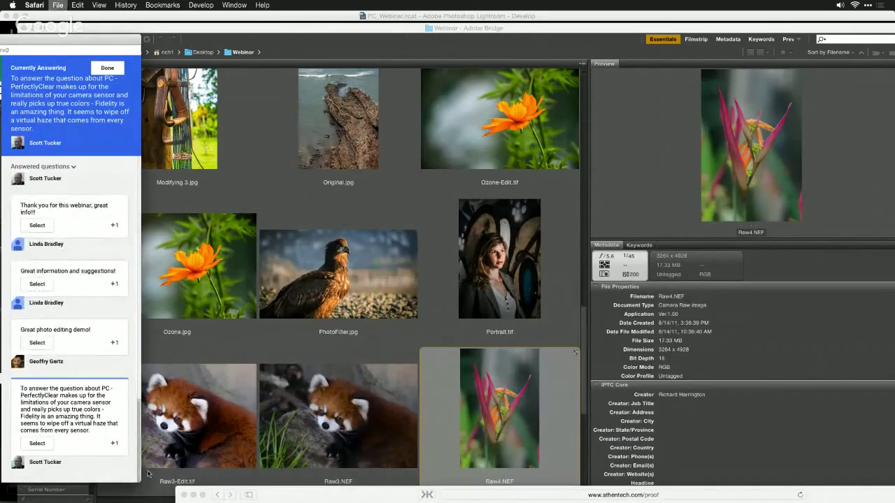
double_click(559, 13)
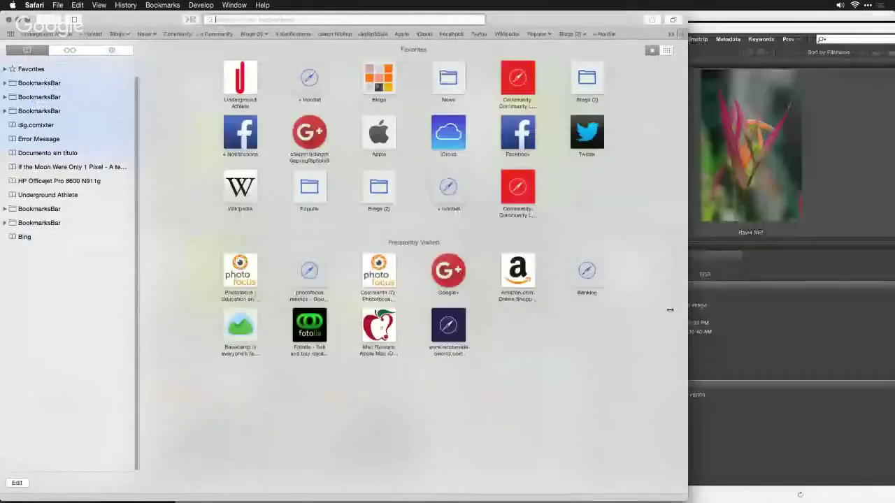
left_click_drag(489, 27, 664, 36)
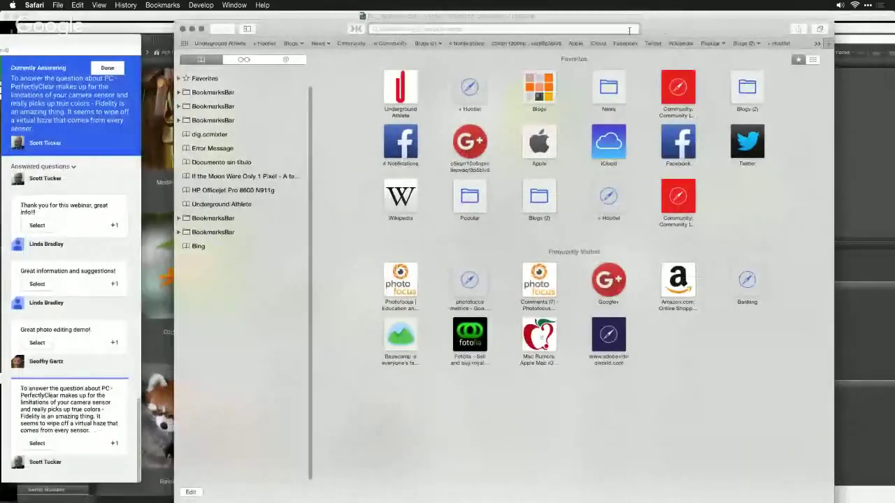
type("andom")
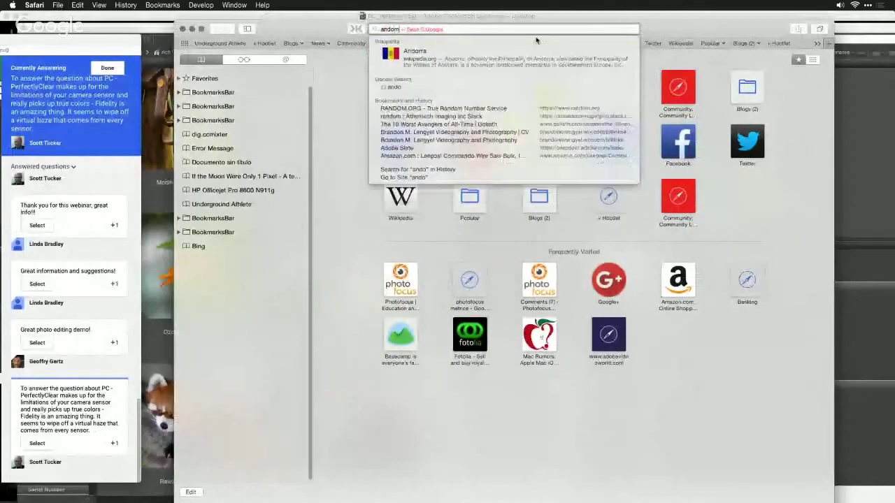
key("BackSpace")
key("BackSpace")
key("BackSpace")
key("BackSpace")
key("BackSpace")
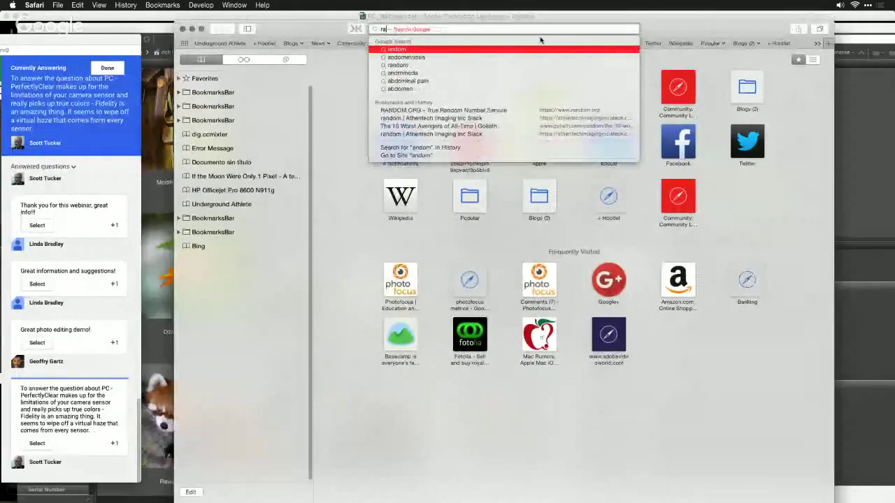
type("random.org")
key("Return")
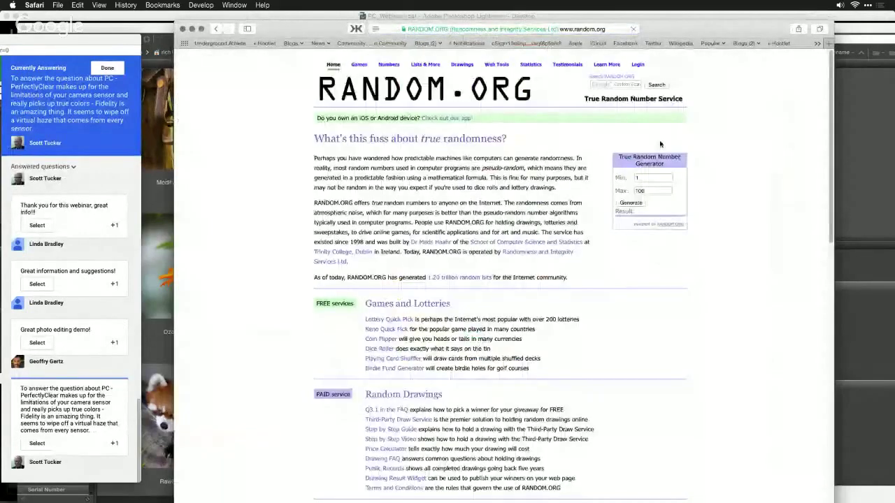
- Set the random number generator's maximum to 4 and generate a number
double_click(647, 190)
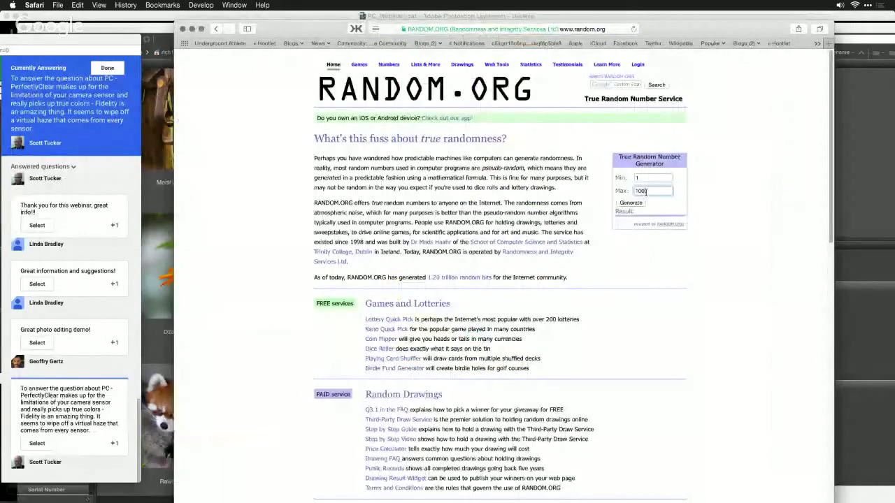
type("4")
left_click(631, 202)
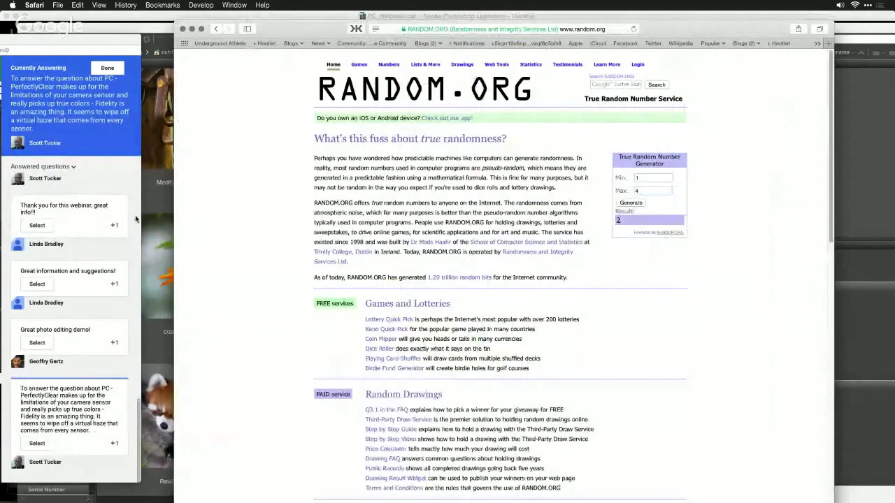
- Review the answered questions from the start of the list and generate further random numbers between 1 and 4
left_click(139, 193)
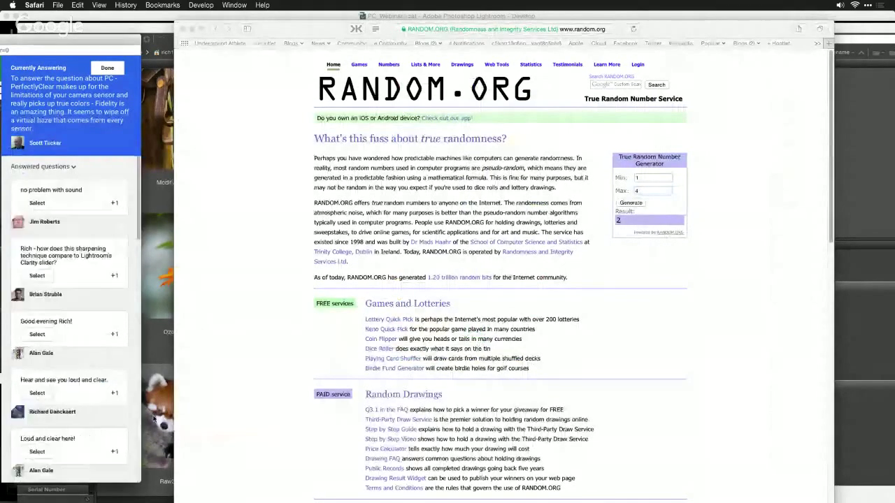
scroll(137, 443, "down", 5)
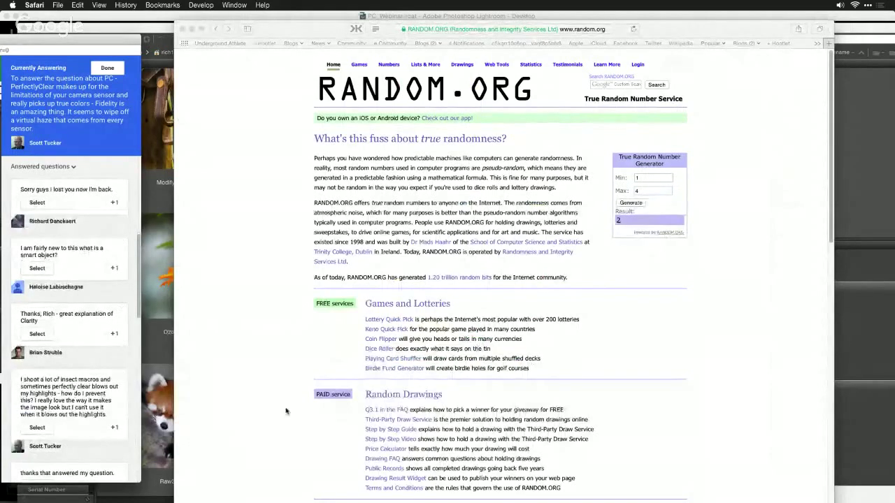
left_click(640, 203)
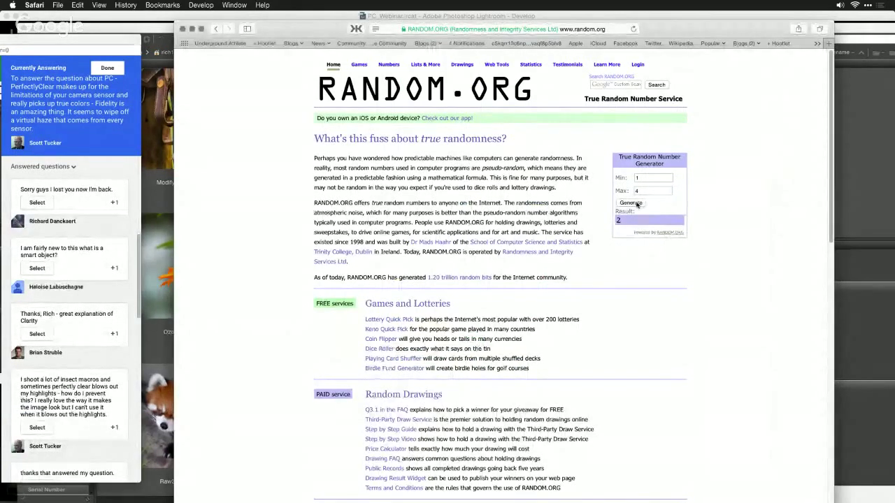
left_click(637, 204)
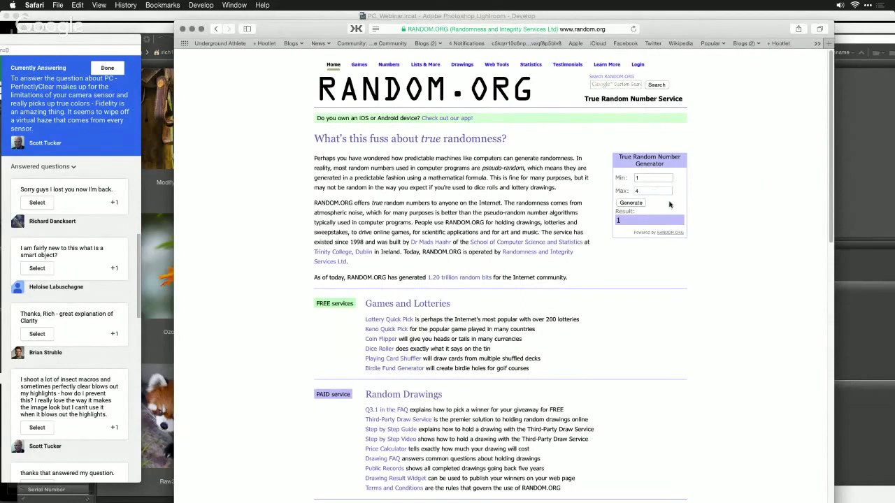
left_click(629, 203)
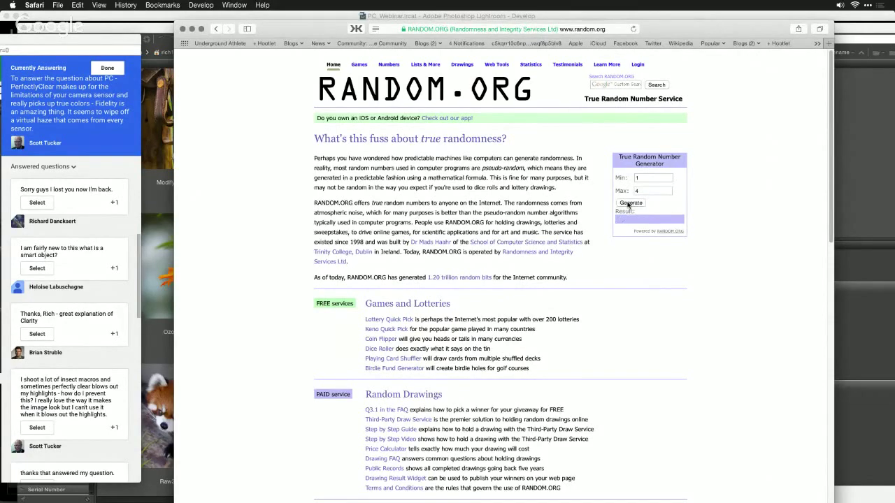
- Go to the end of the answered questions, set the generator's maximum to 5 and generate a random number
left_click_drag(140, 313, 154, 485)
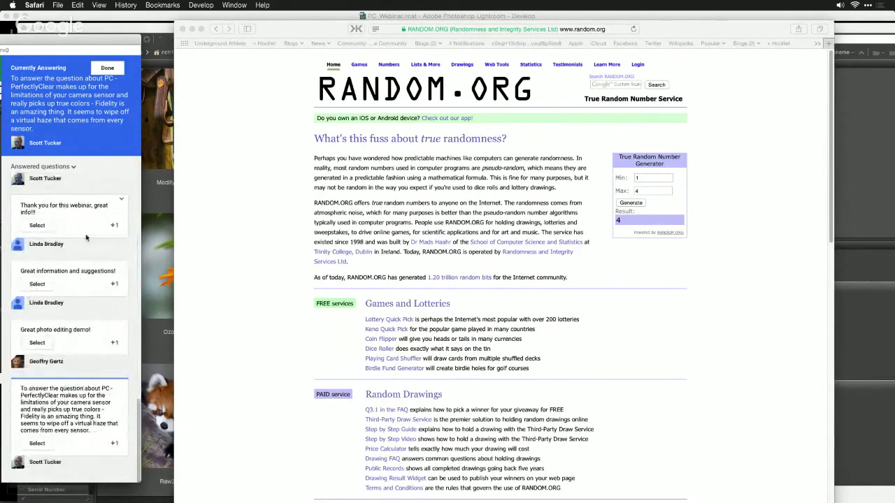
left_click(645, 193)
double_click(636, 191)
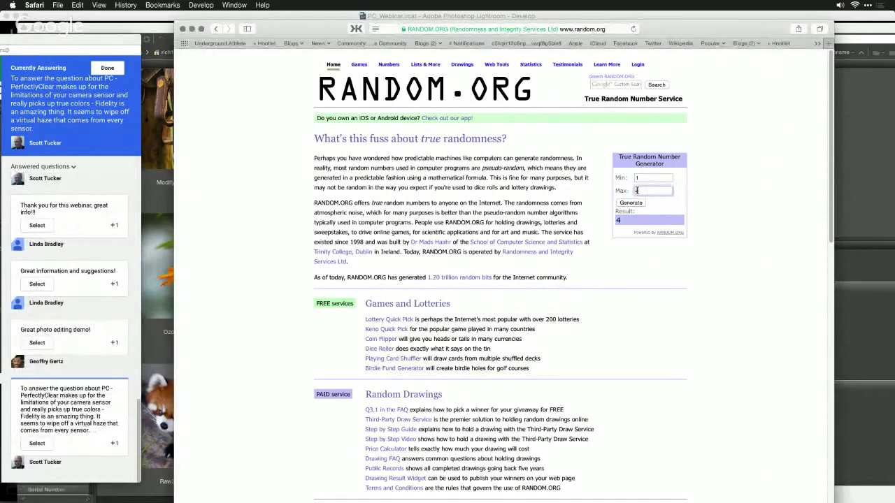
type("5")
left_click(631, 203)
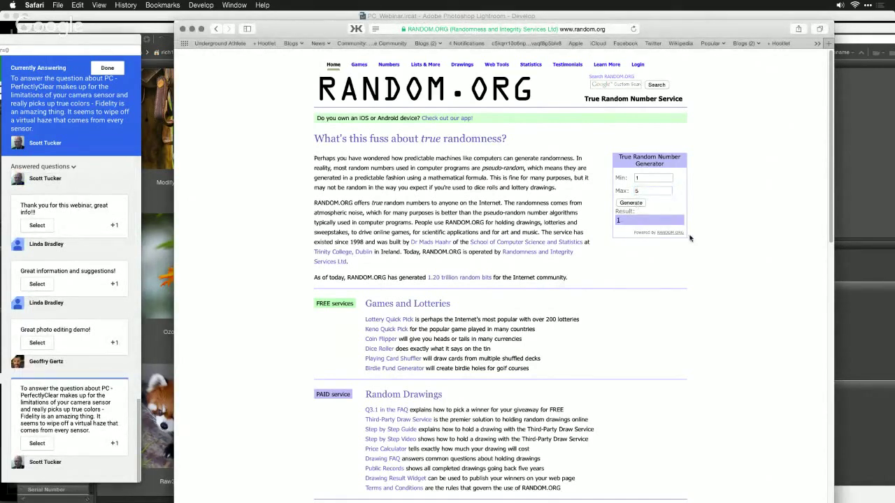
- Switch the viewer question list from answered questions back to Questions
left_click(66, 169)
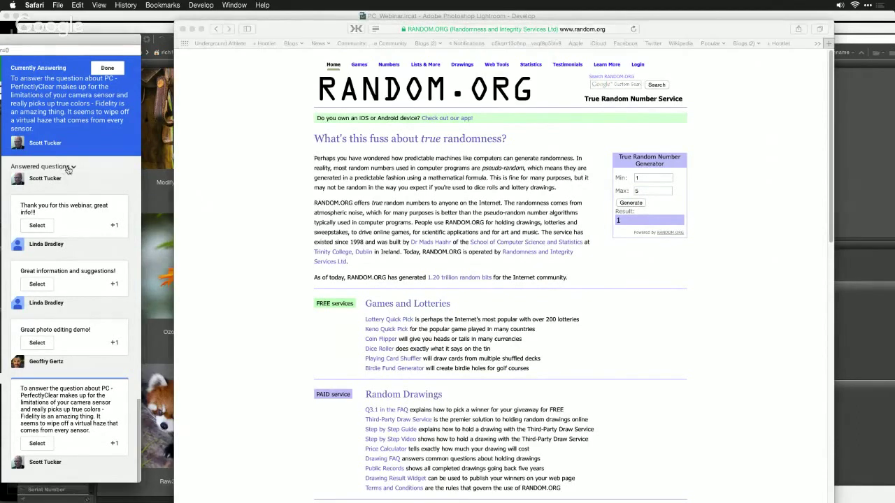
left_click(68, 170)
left_click(70, 180)
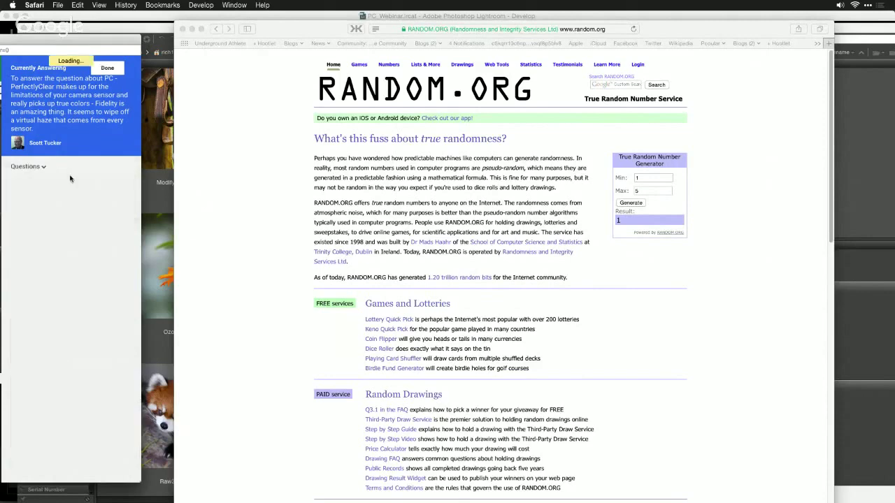